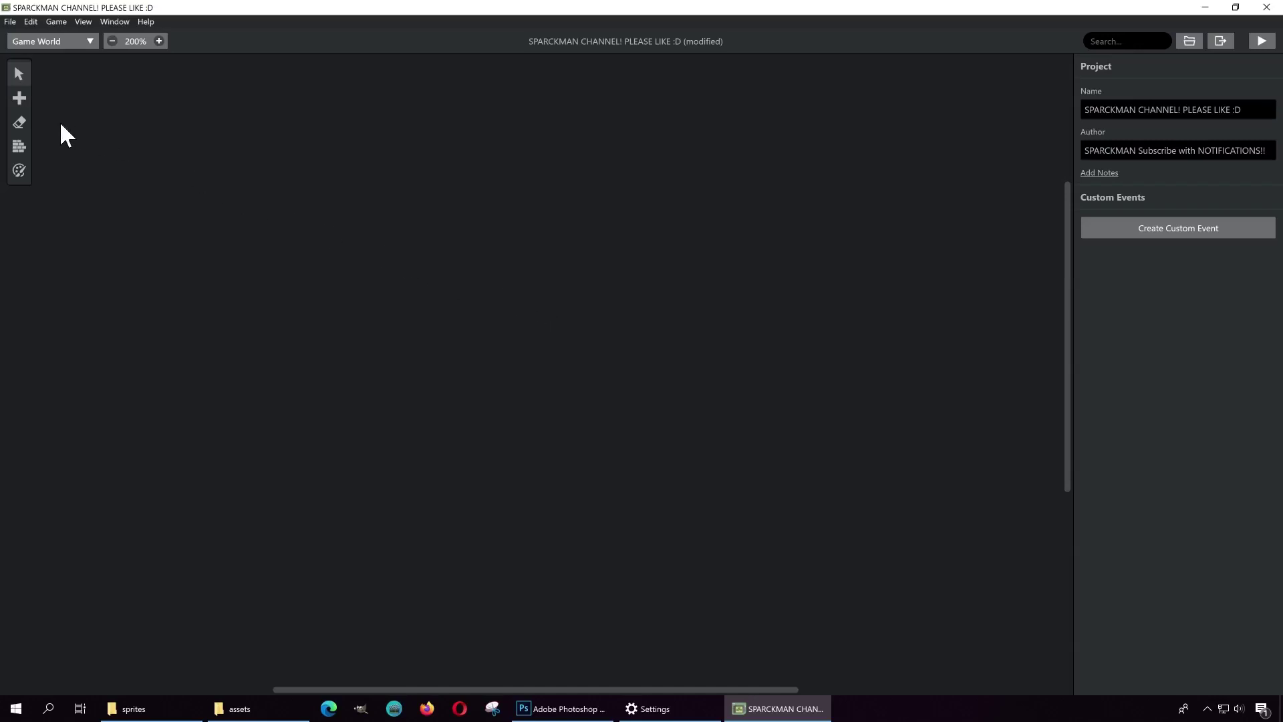
Step: Add a new scene in the middle of the game world and set its background to placeholder
mouse_move(18, 101)
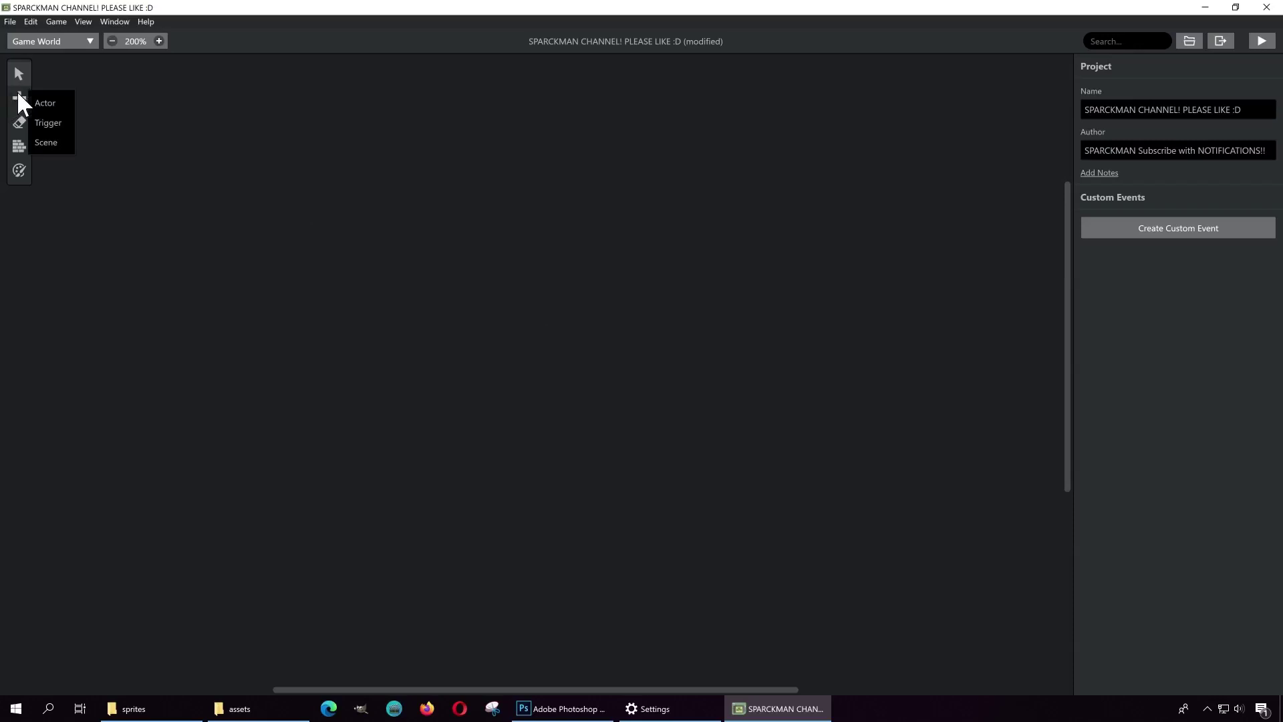
click(53, 140)
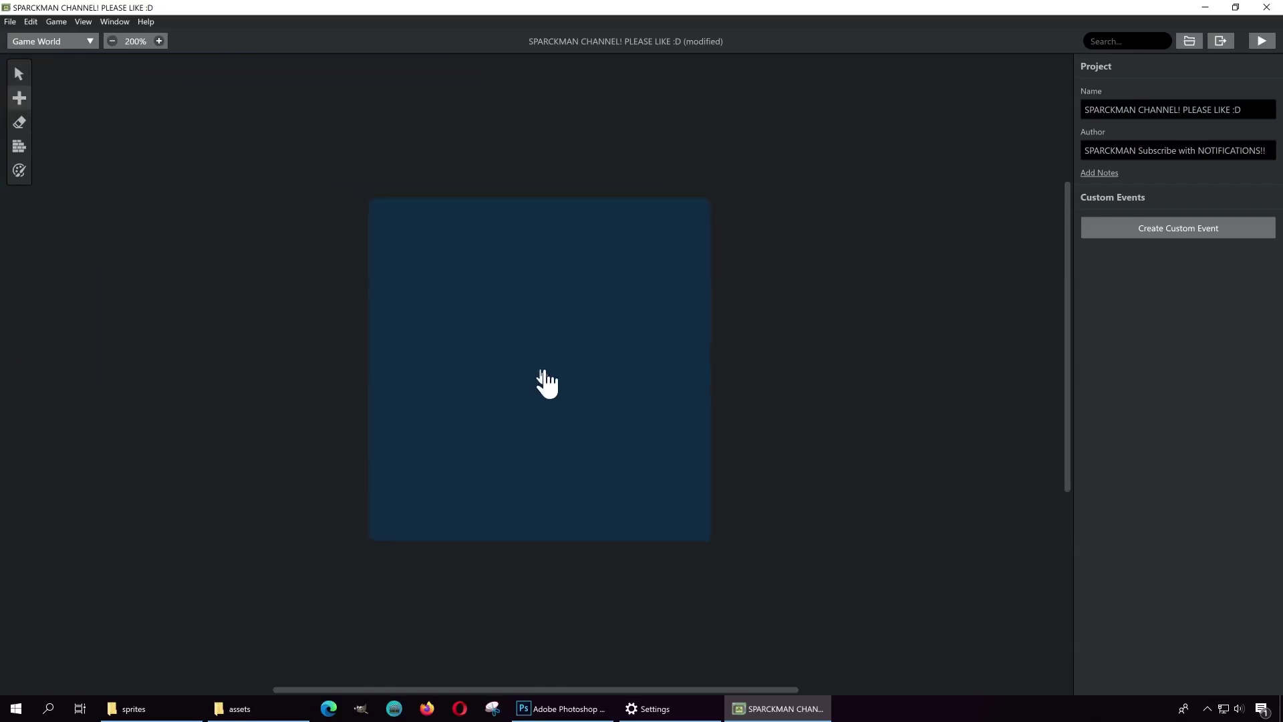
click(547, 384)
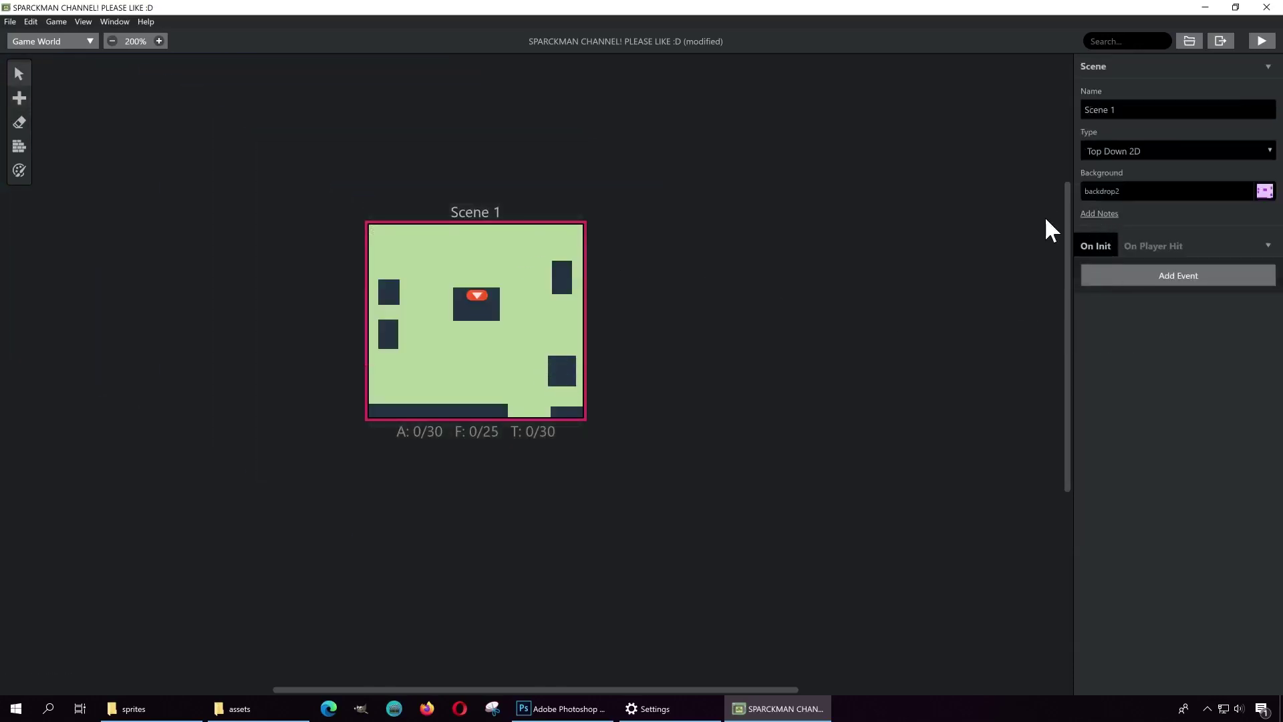
click(1269, 199)
drag(1273, 279, 1277, 349)
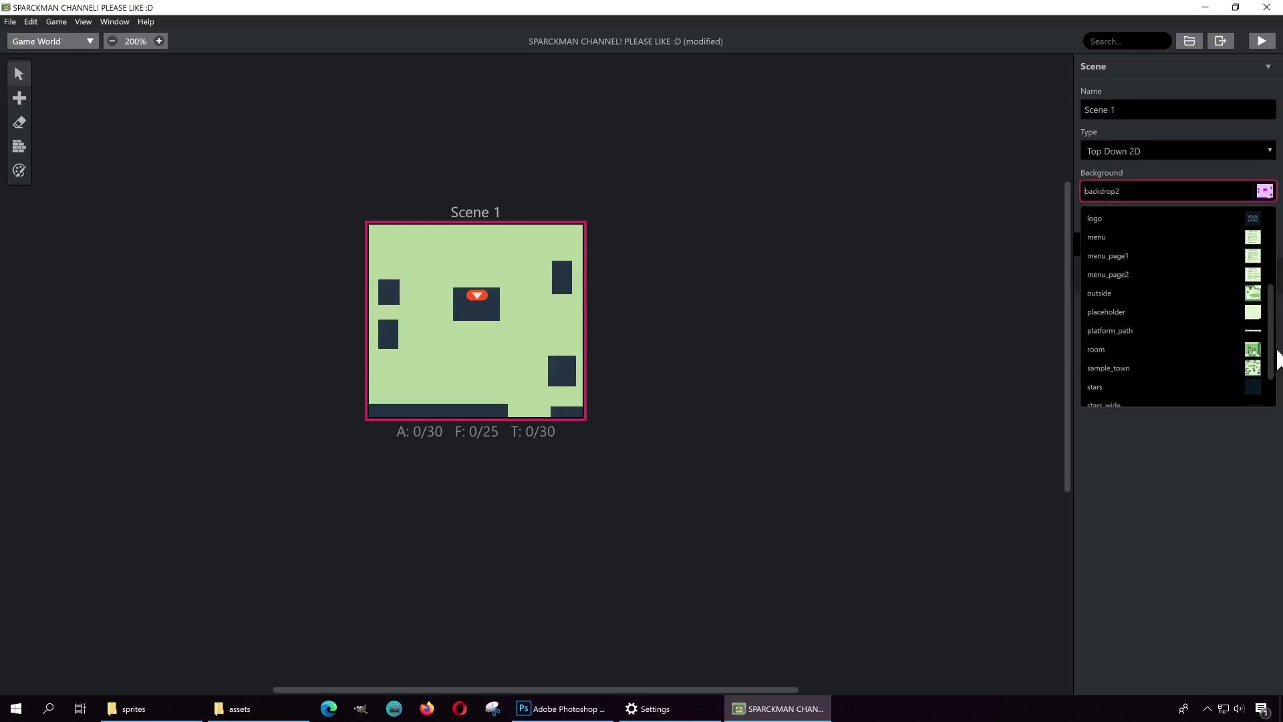
click(1260, 314)
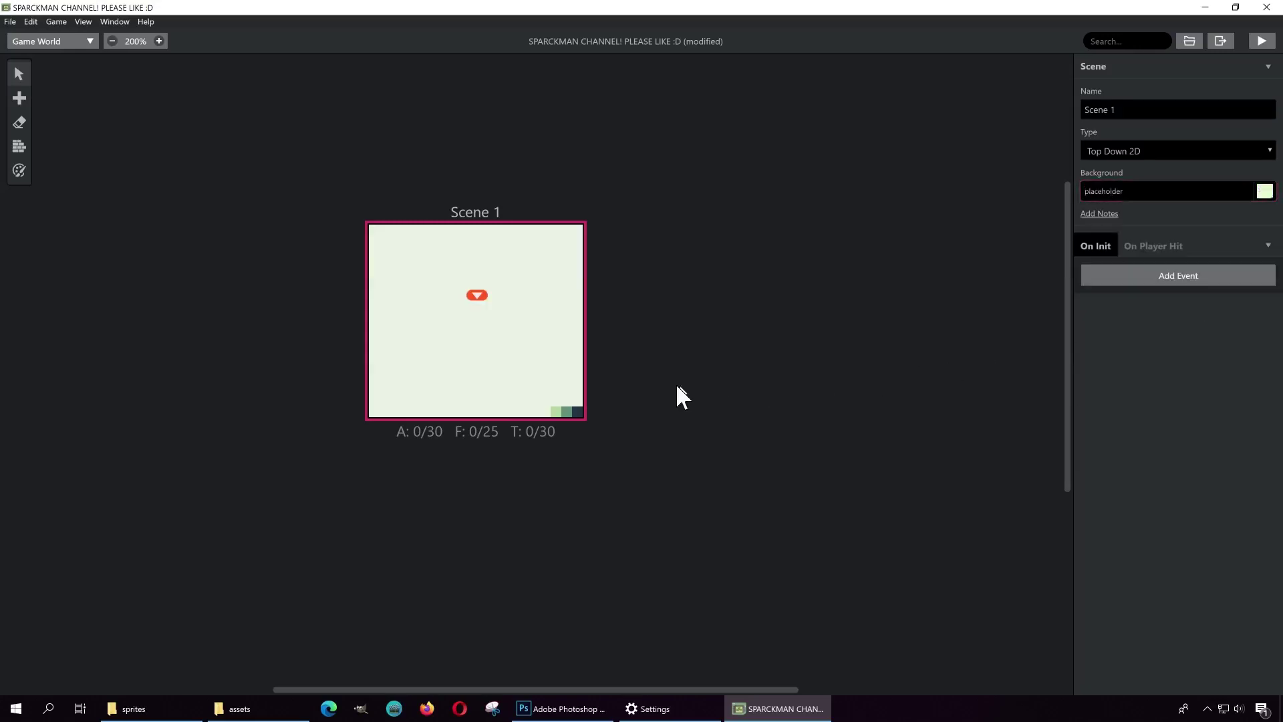
Step: Test-run the game, walk the player around the empty scene in all directions, and close the preview
click(1262, 41)
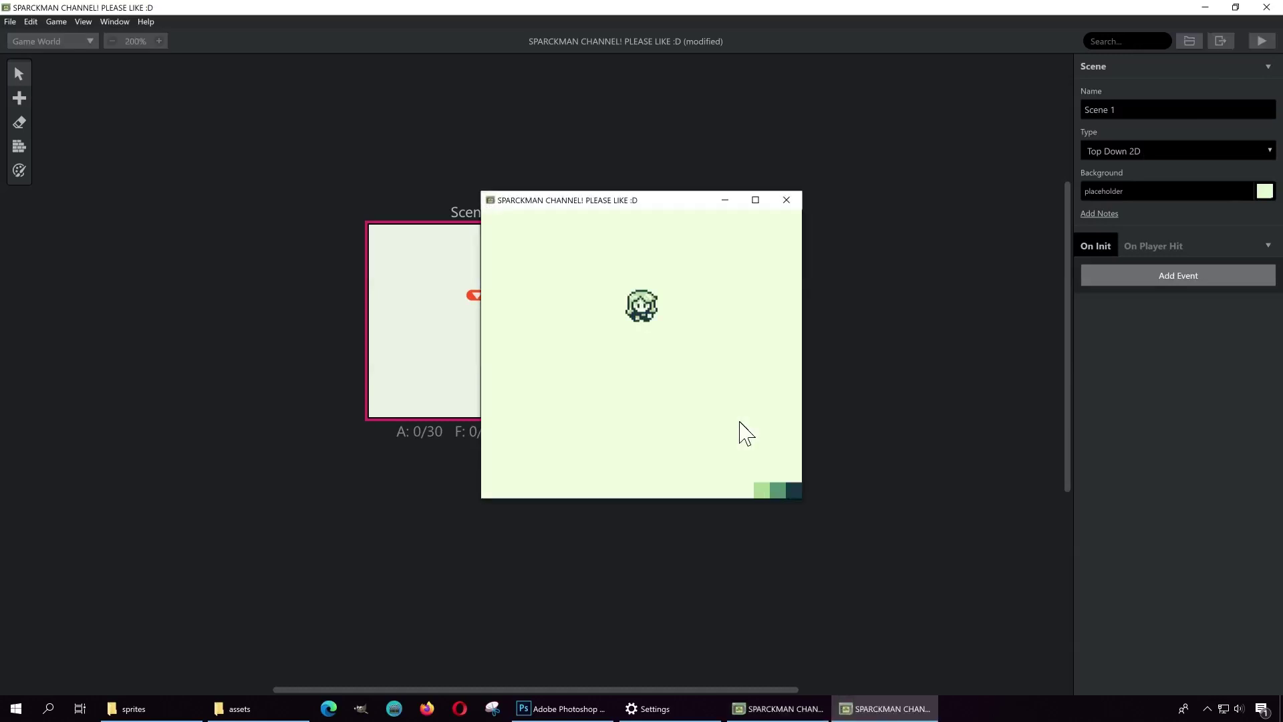
key(Down)
key(Left)
key(Up)
key(Right)
key(Down)
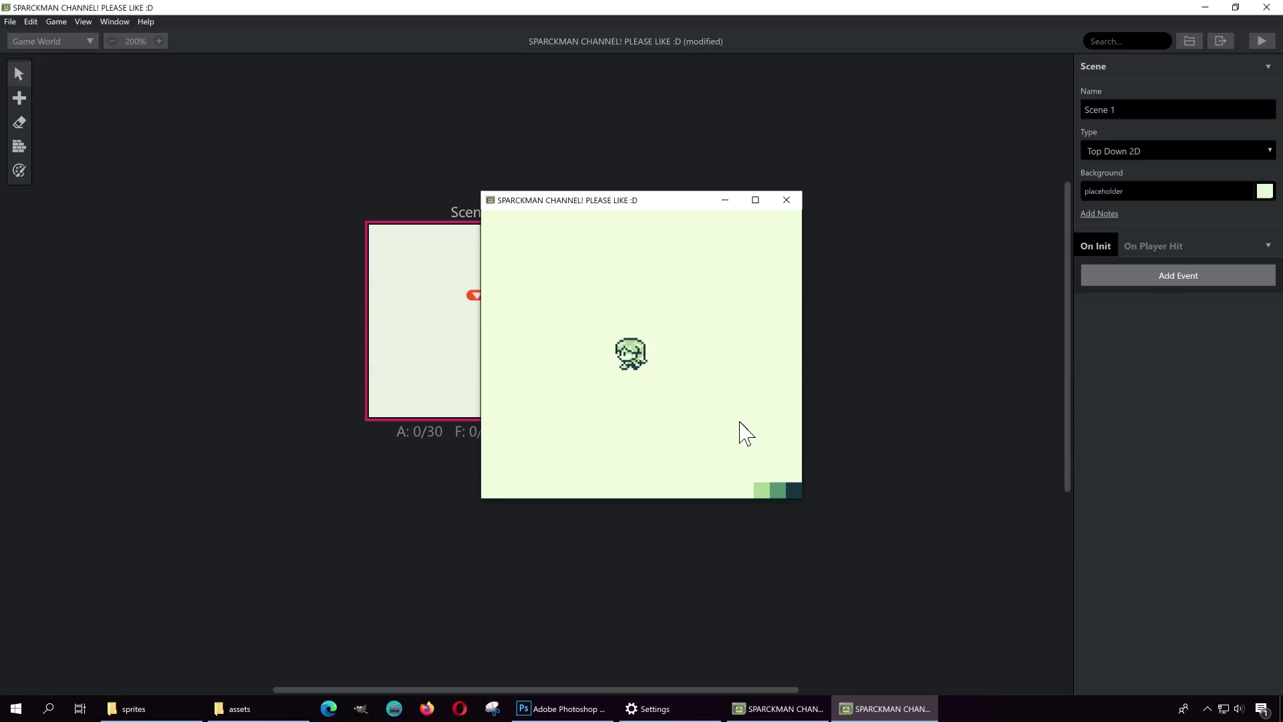
key(Left)
click(787, 200)
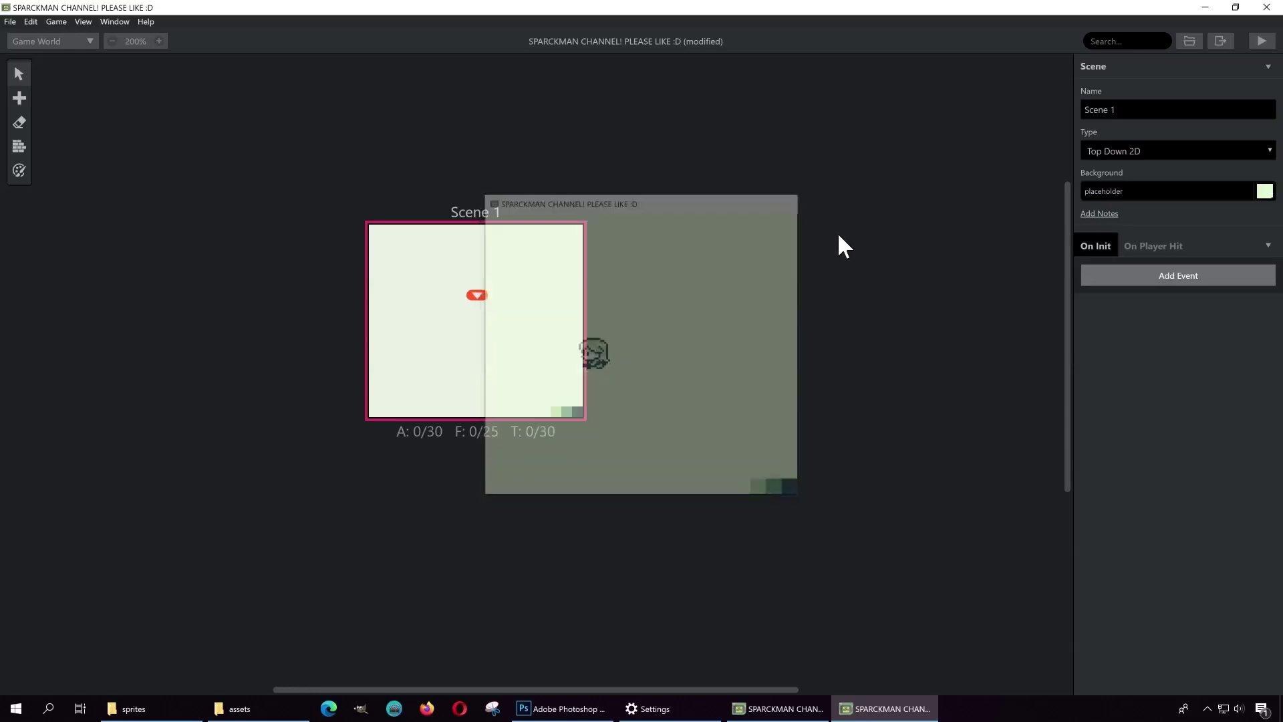
Step: Move the player start to X 11, Y 6 and set the player sprite sheet to actor_animated
drag(483, 297, 505, 297)
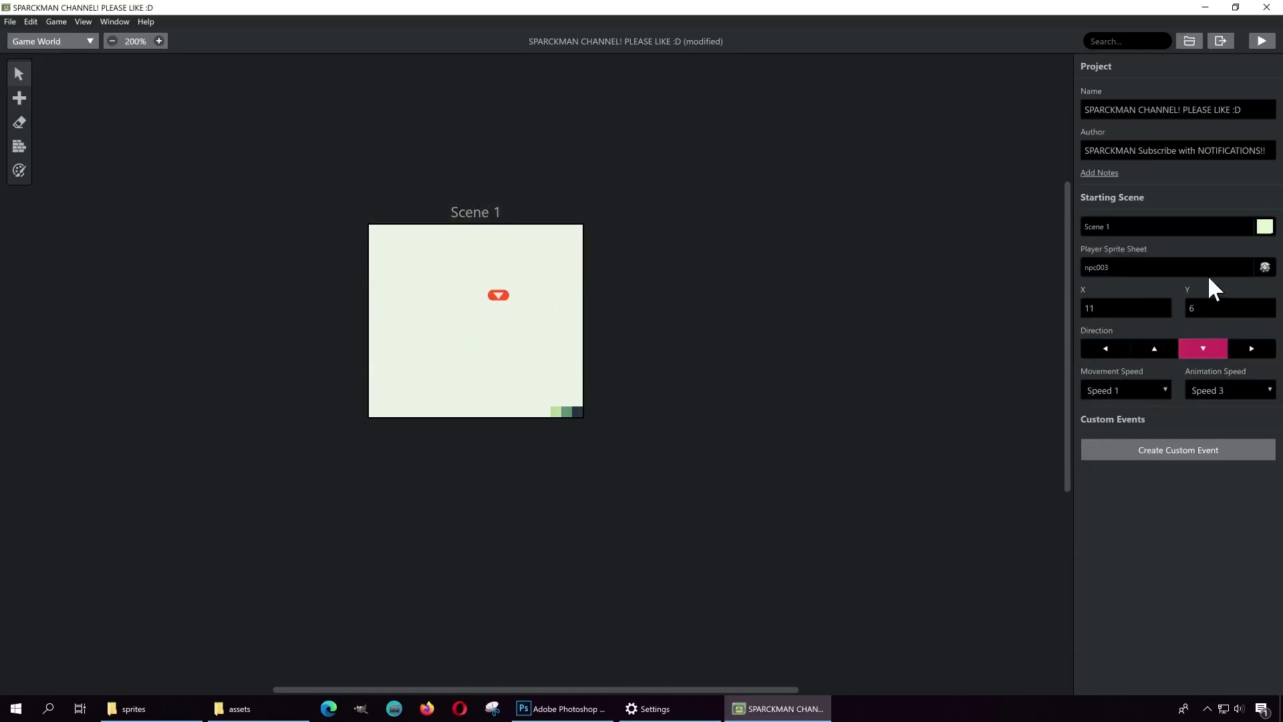
click(1264, 268)
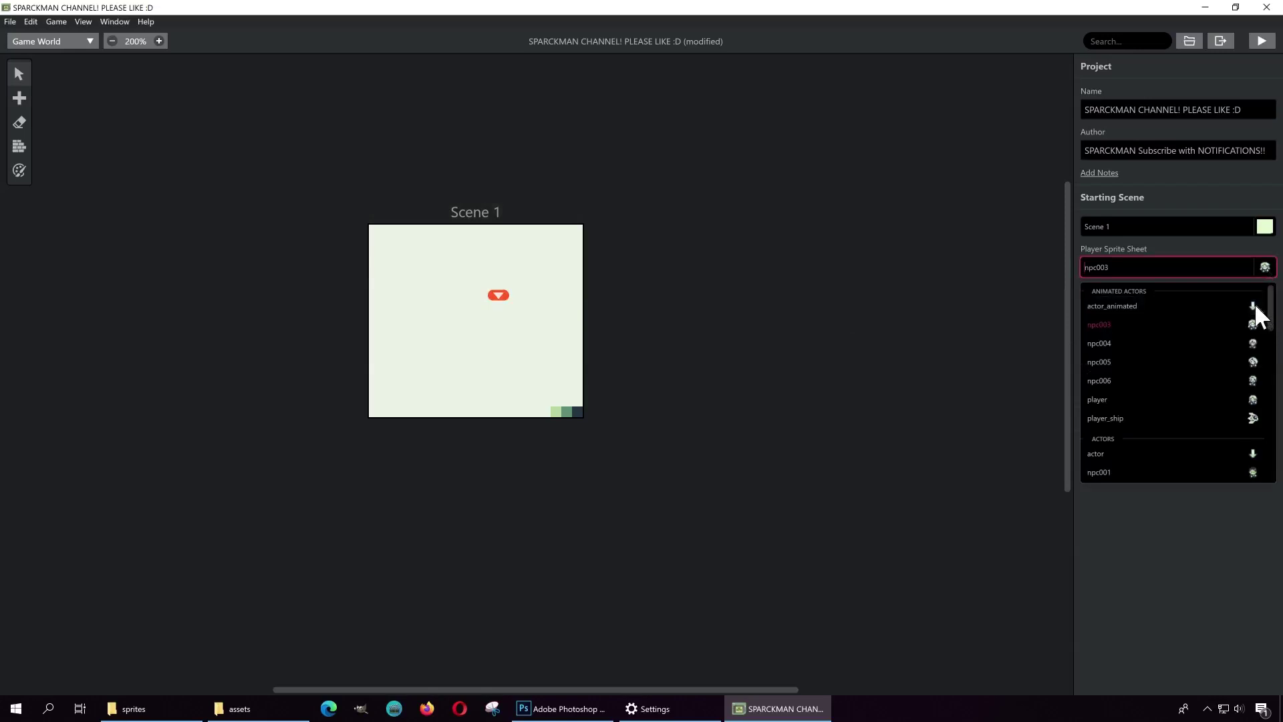
click(1256, 306)
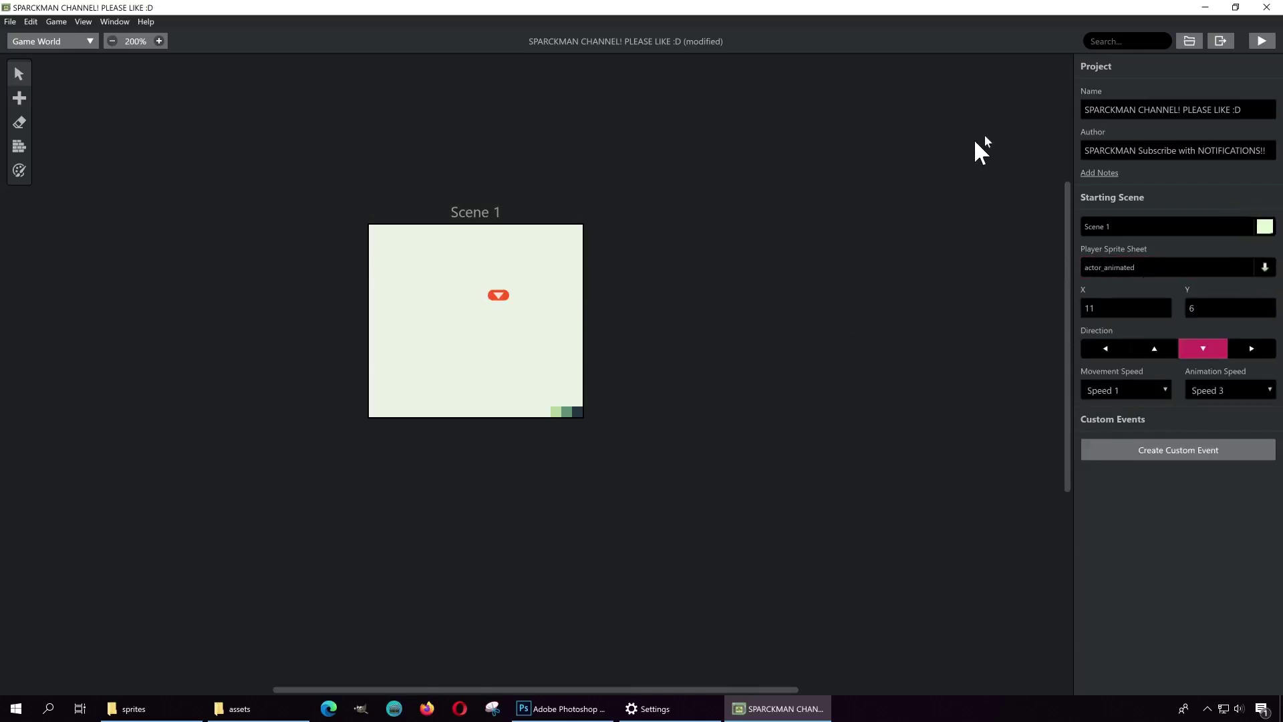
Step: Test-run the game with the arrow sprite, move it in every direction, and close the preview
click(1262, 42)
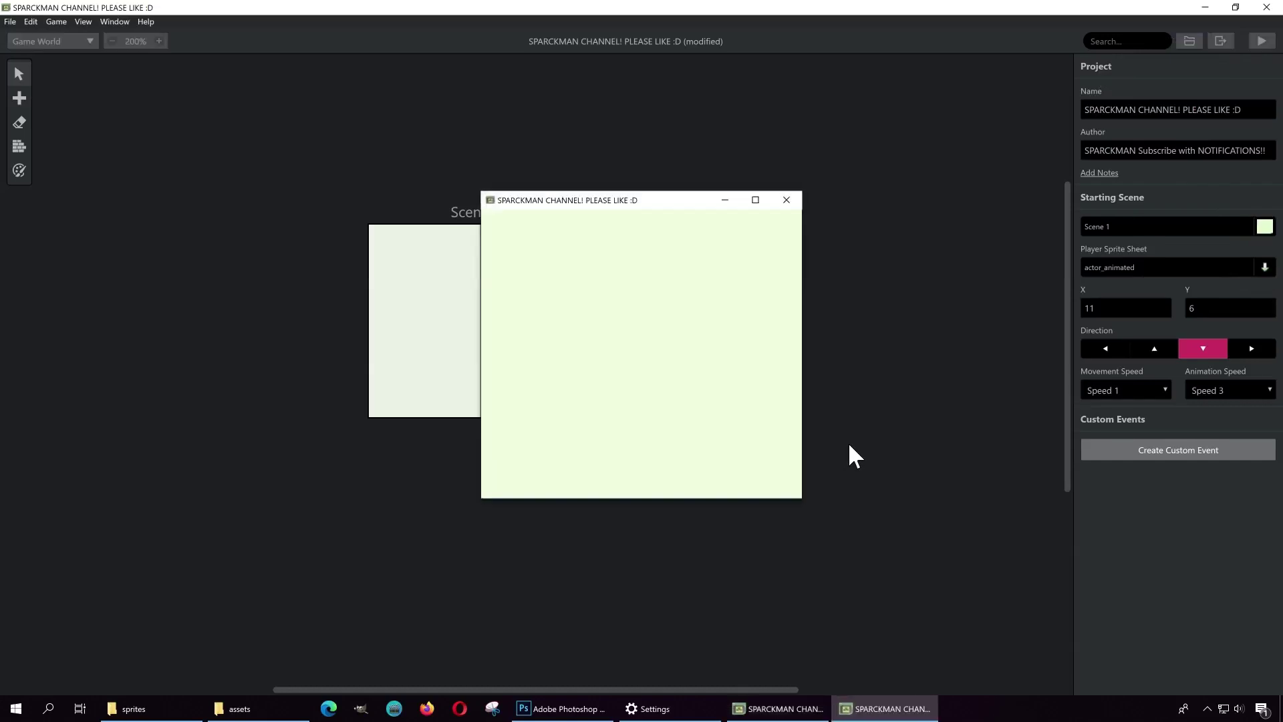
key(Down)
key(Left)
key(Up)
key(Right)
key(Down)
key(Left)
key(Up)
key(Right)
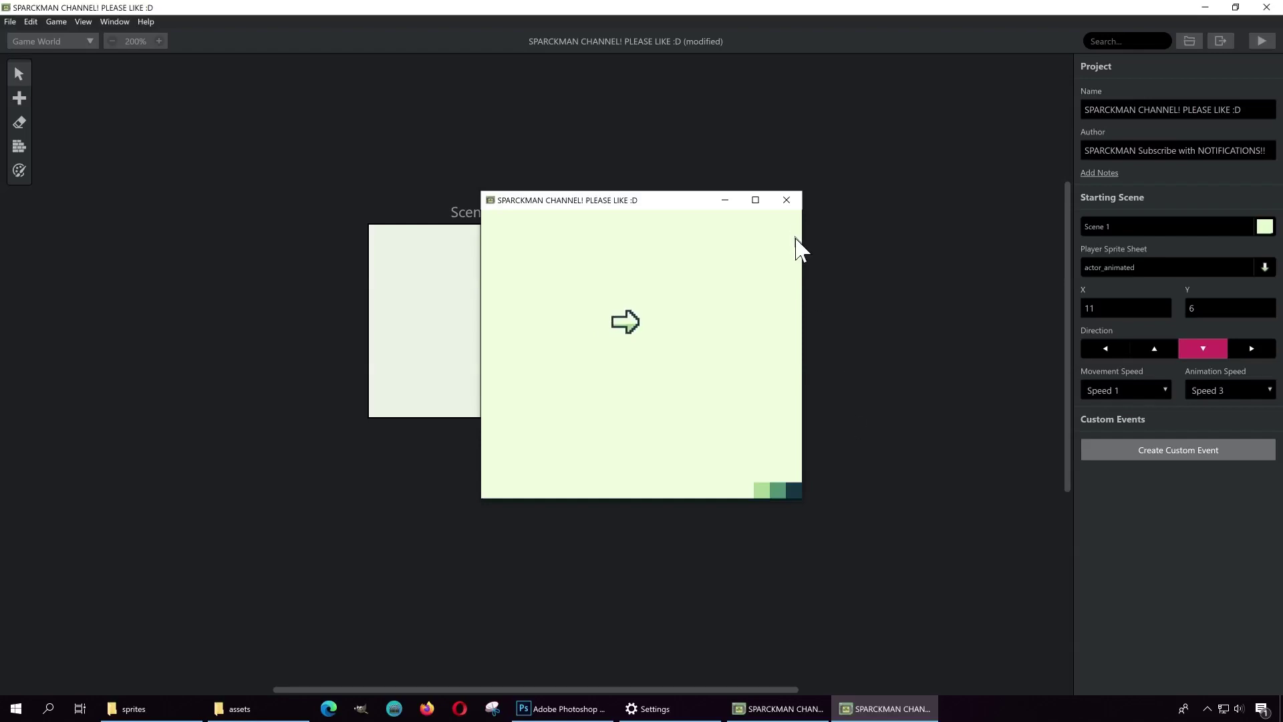
click(789, 202)
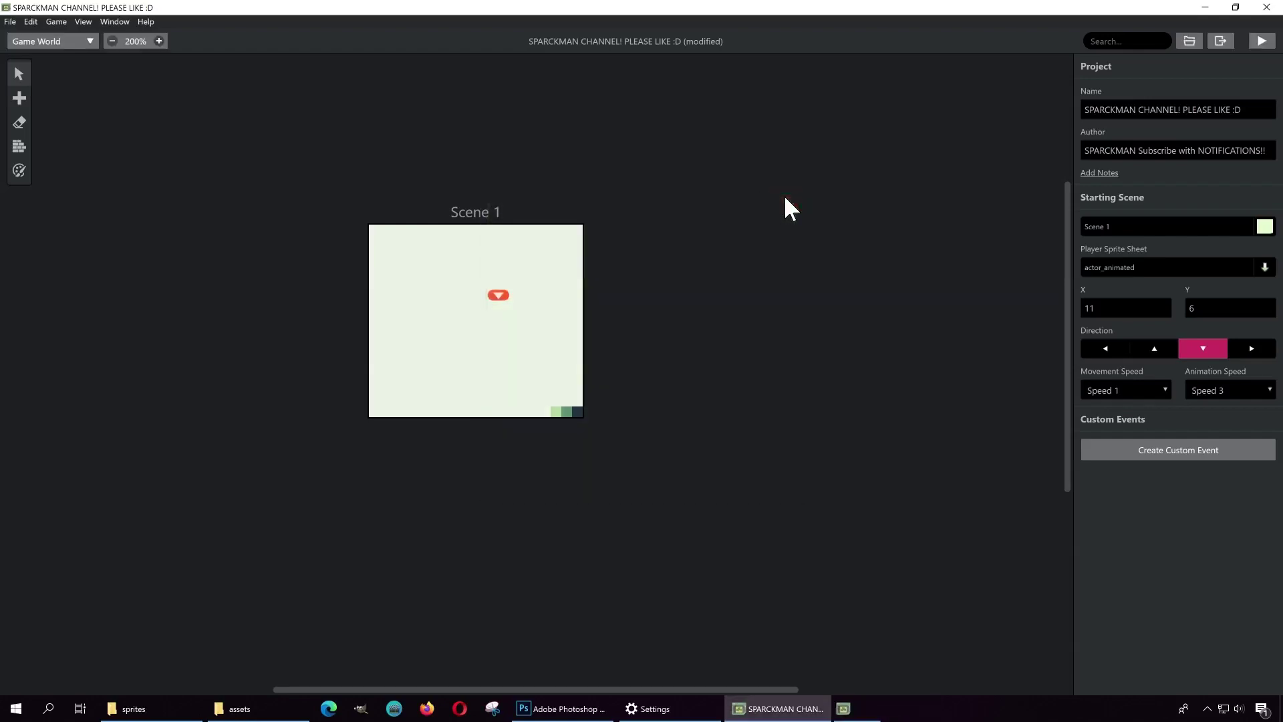
Step: Set the player sprite sheet to npc003
click(1265, 267)
scroll(1236, 387, down, 2)
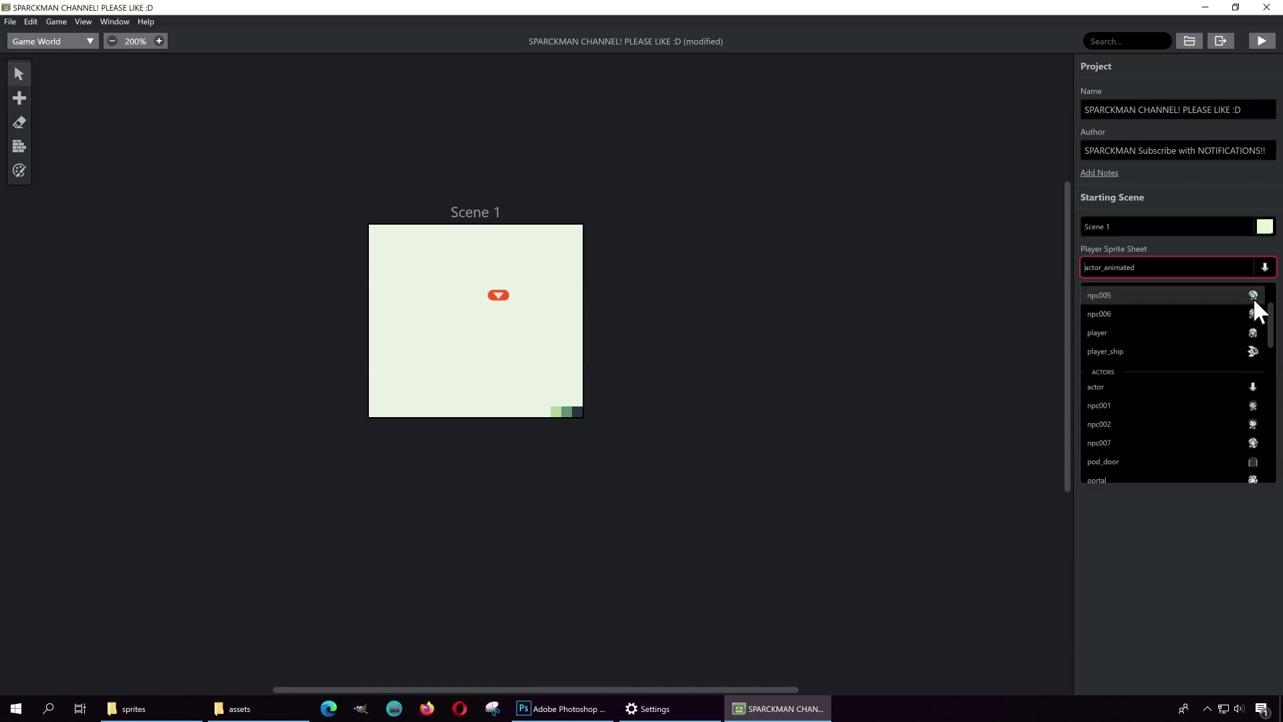
drag(1273, 320, 1271, 307)
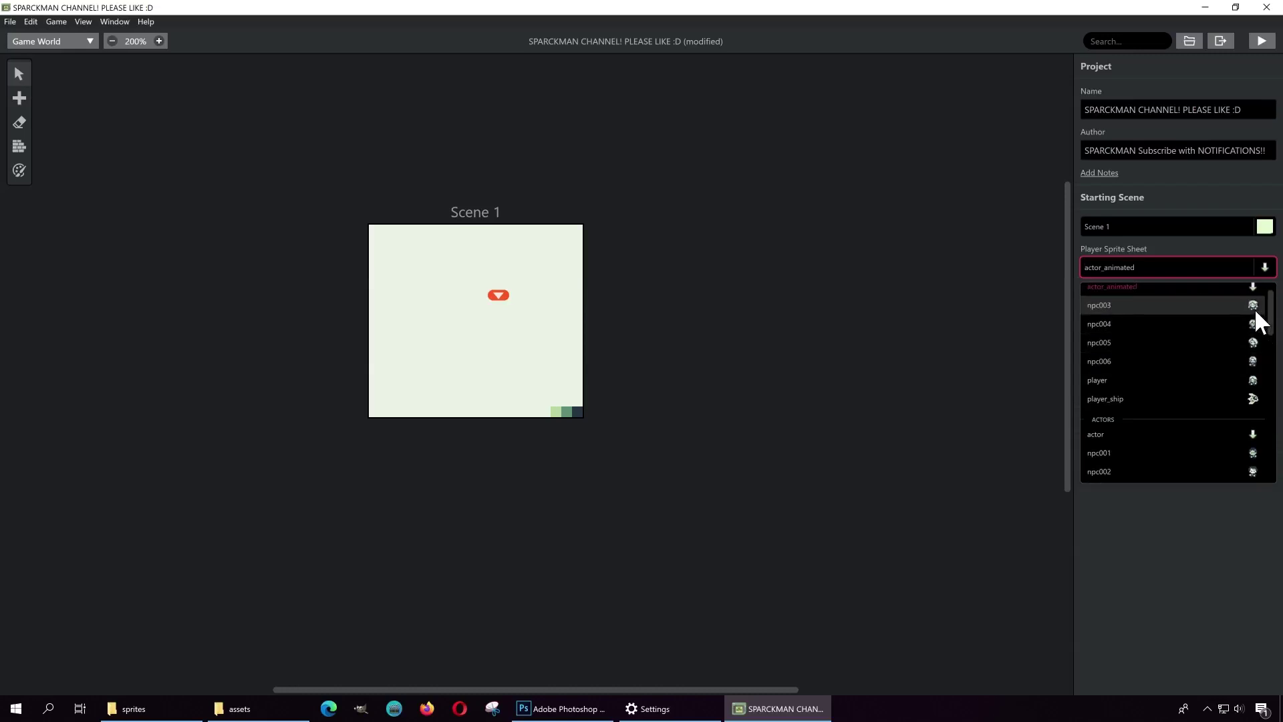
click(1254, 309)
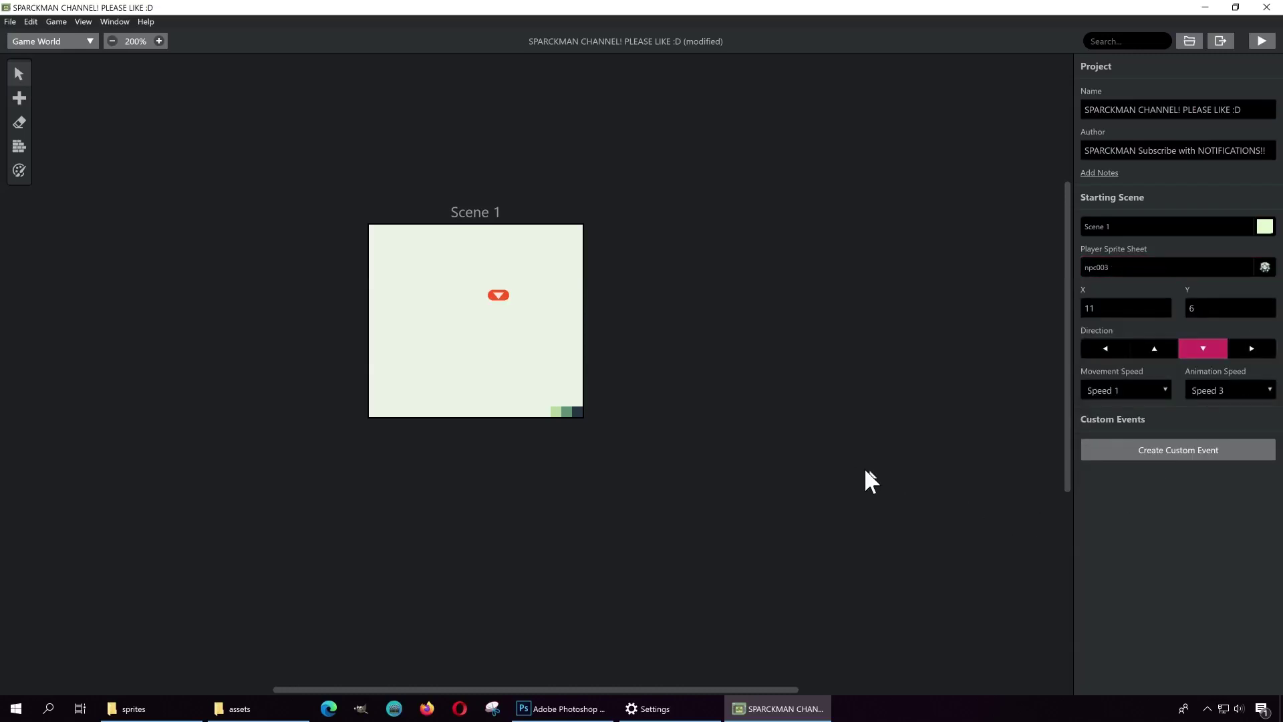
Step: Test-run the game with the npc003 player, walk it around in all directions, and close the preview
click(1262, 41)
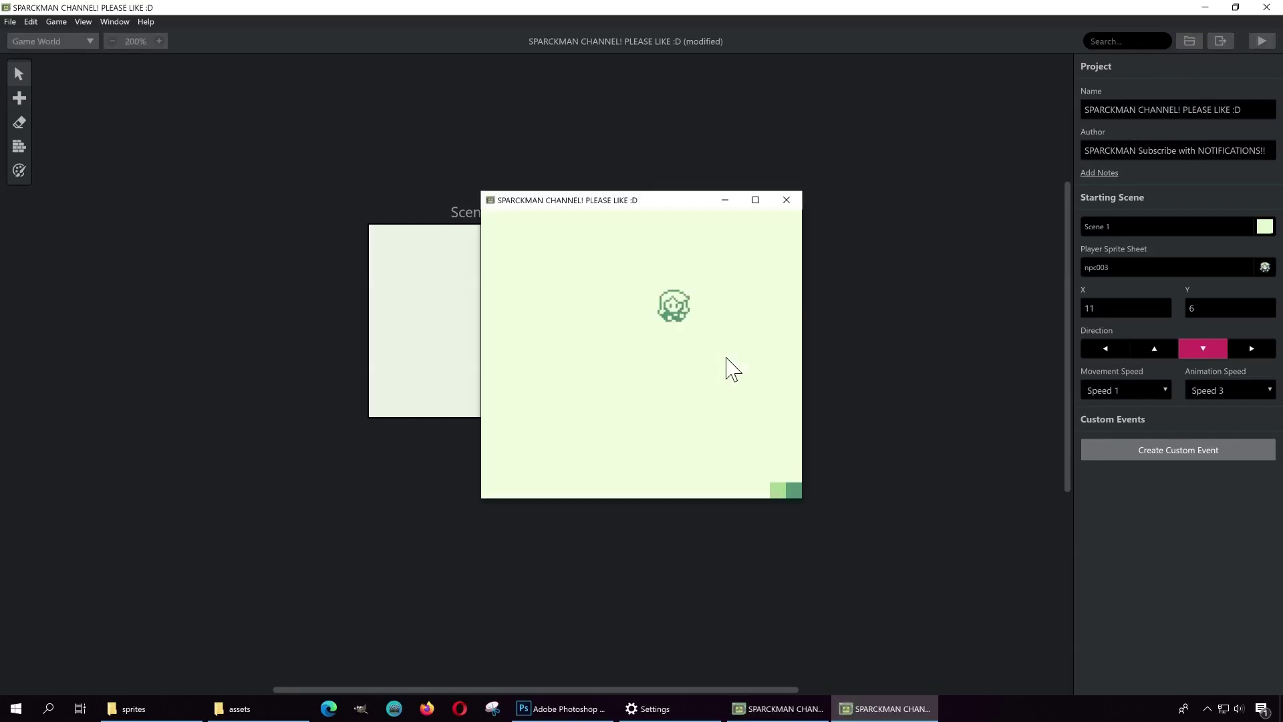
key(Left)
key(Down)
key(Right)
key(Right)
key(Left)
key(Down)
key(Left)
key(Up)
key(Right)
key(Up)
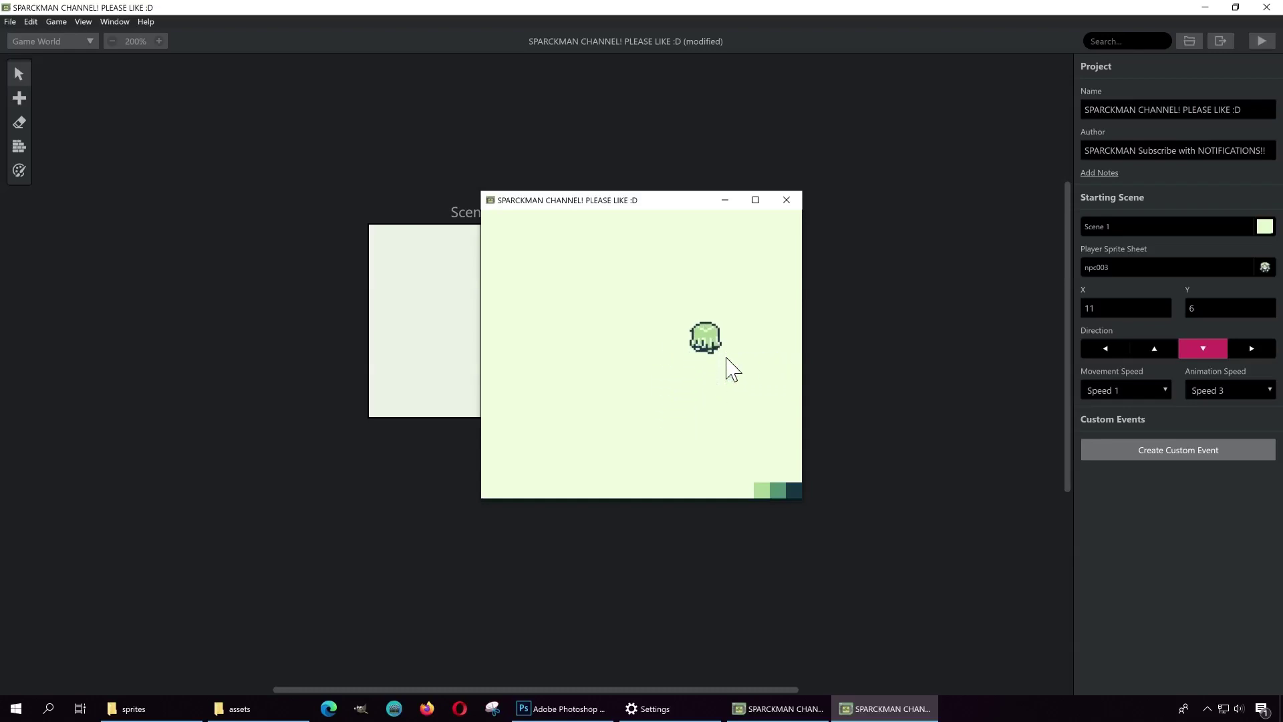
click(786, 200)
Step: Move the player start to X 3, Y 2 and place a new actor in Scene 1 at X 15, Y 7
drag(500, 297, 413, 255)
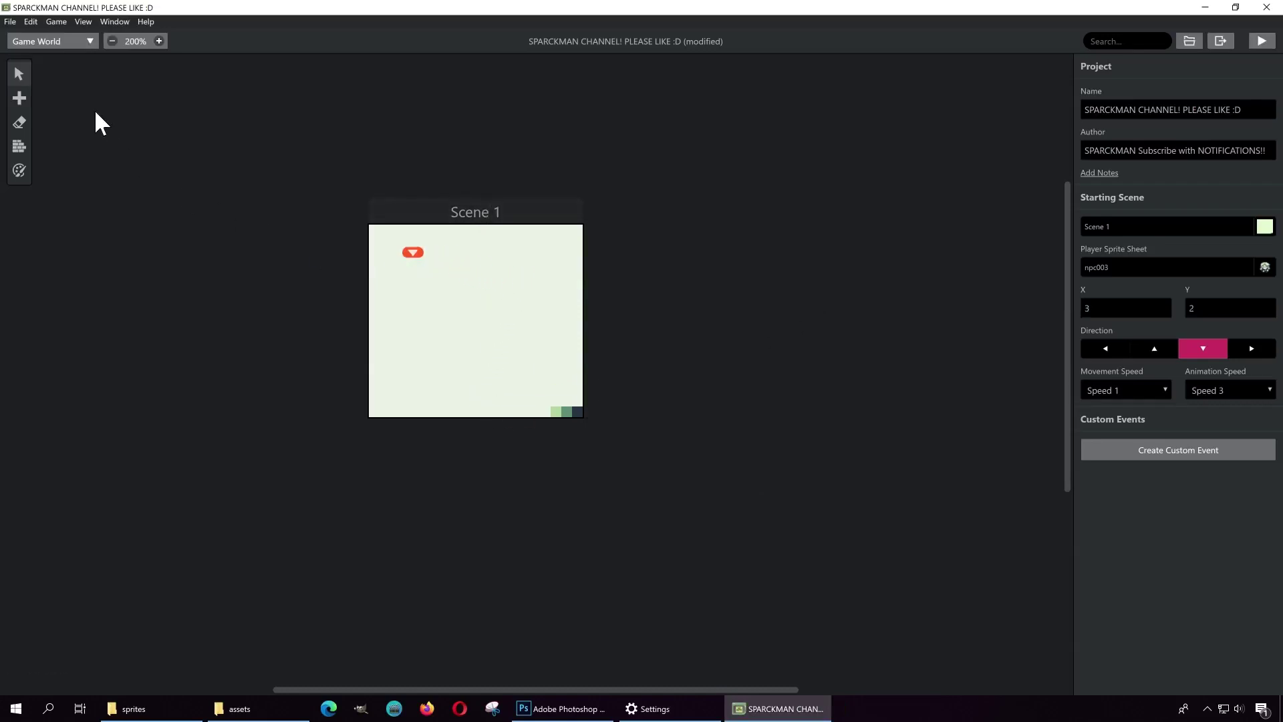
mouse_move(23, 94)
click(70, 101)
click(540, 306)
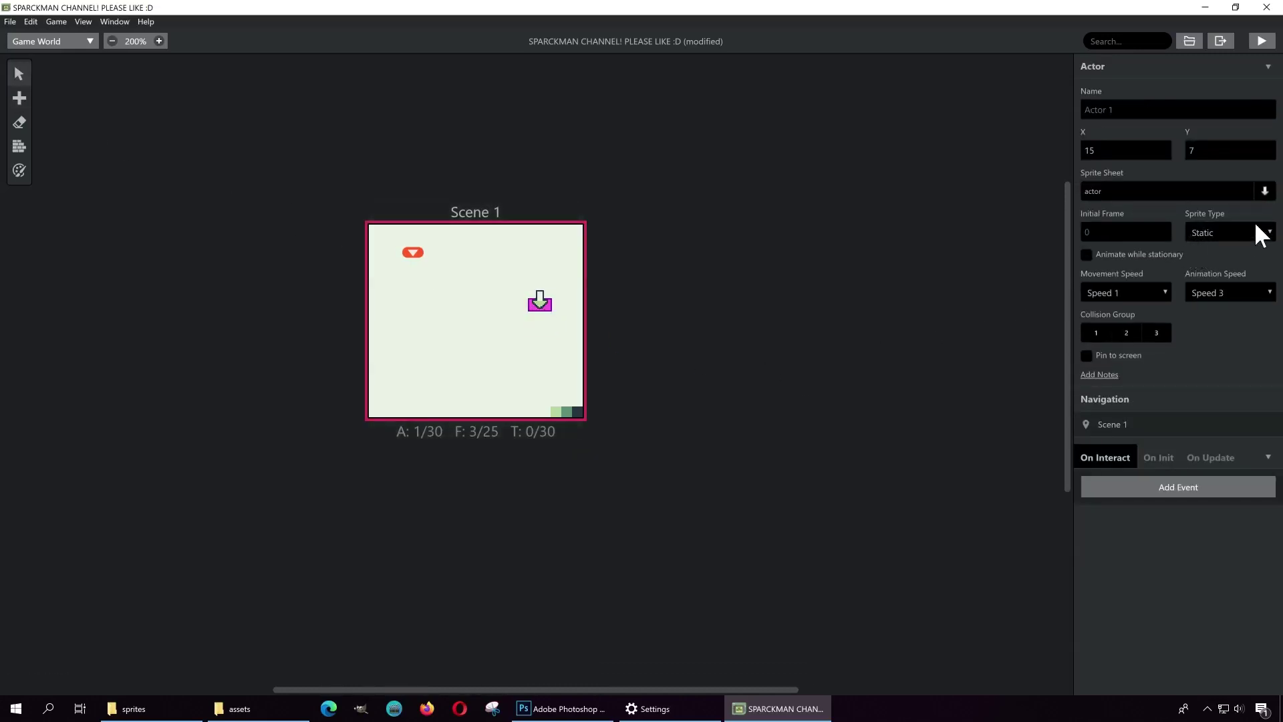
Step: Set the new actor's sprite type to Actor and its sprite sheet to npc005
click(1268, 232)
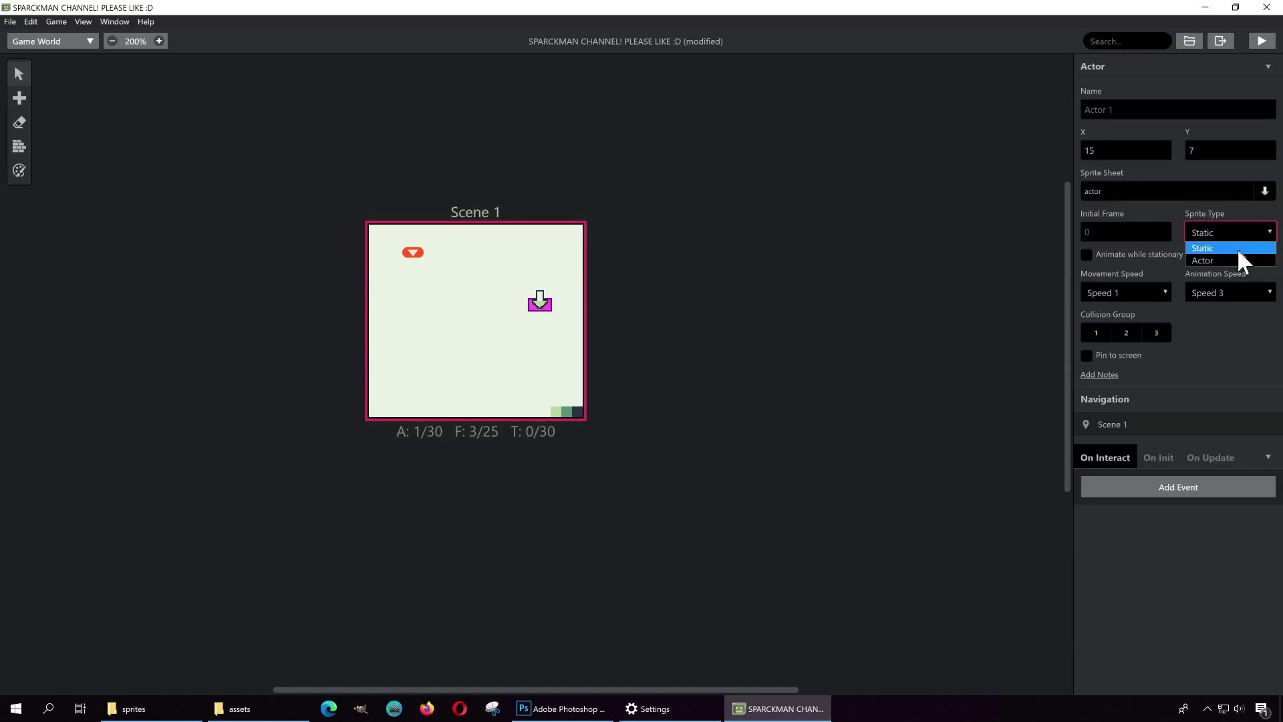
click(1218, 260)
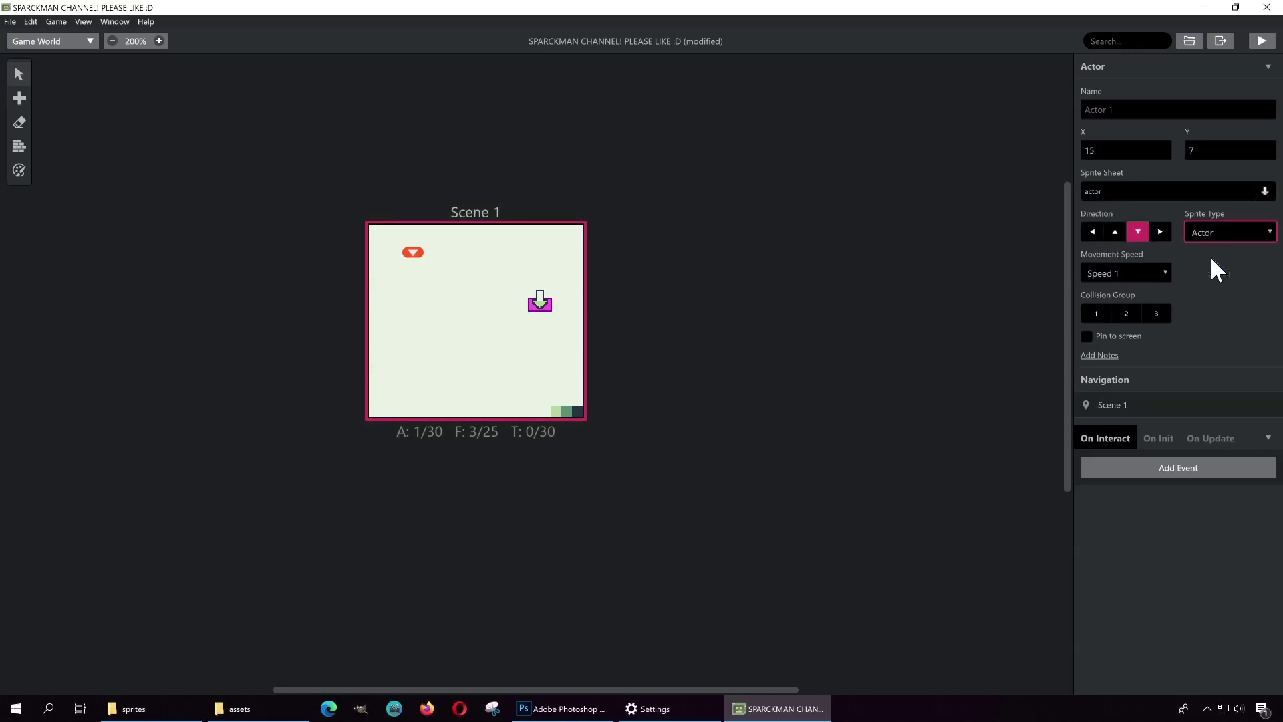
click(1263, 191)
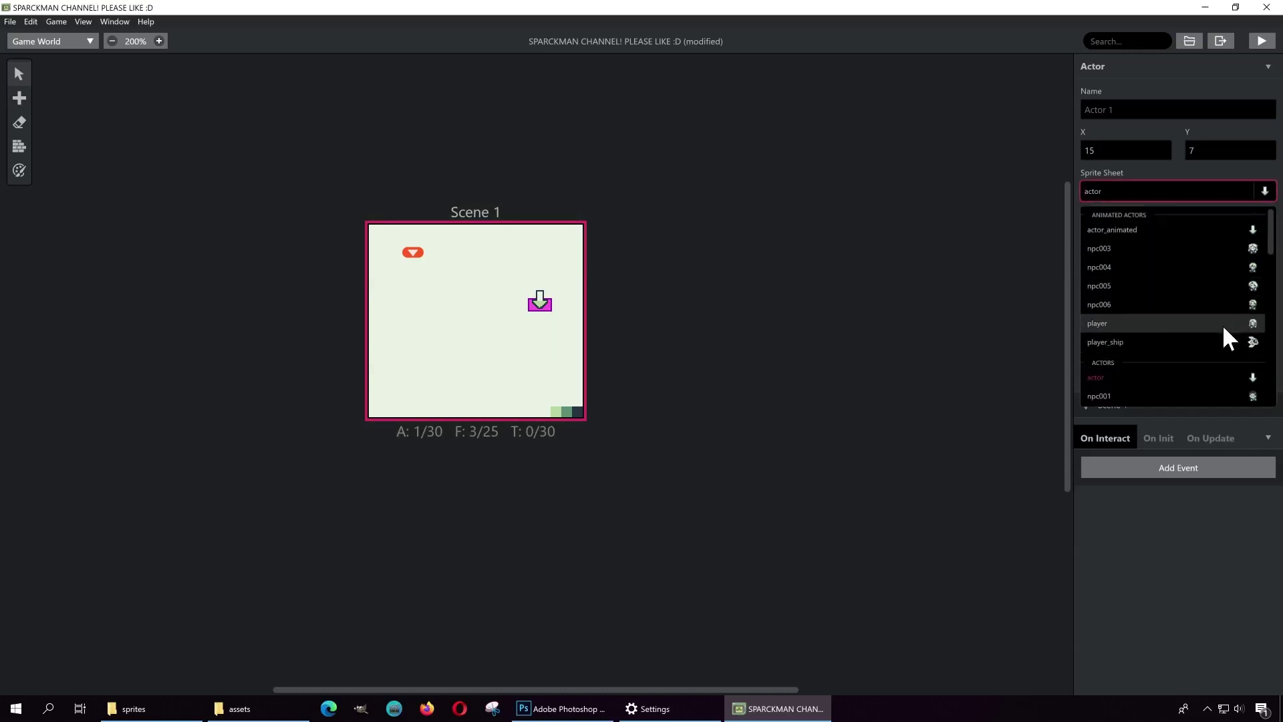
click(1237, 286)
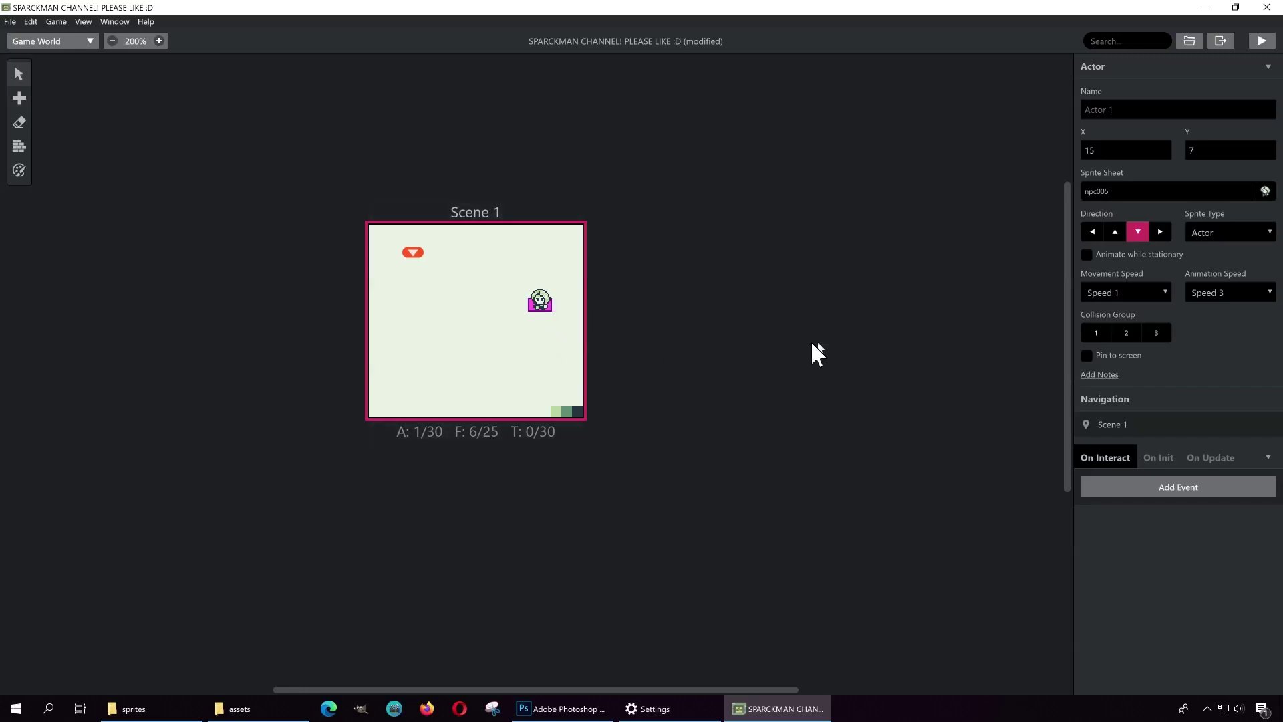
Step: Test-run the game in a maximized window to check the player beside the new actor, and close the preview
click(1258, 43)
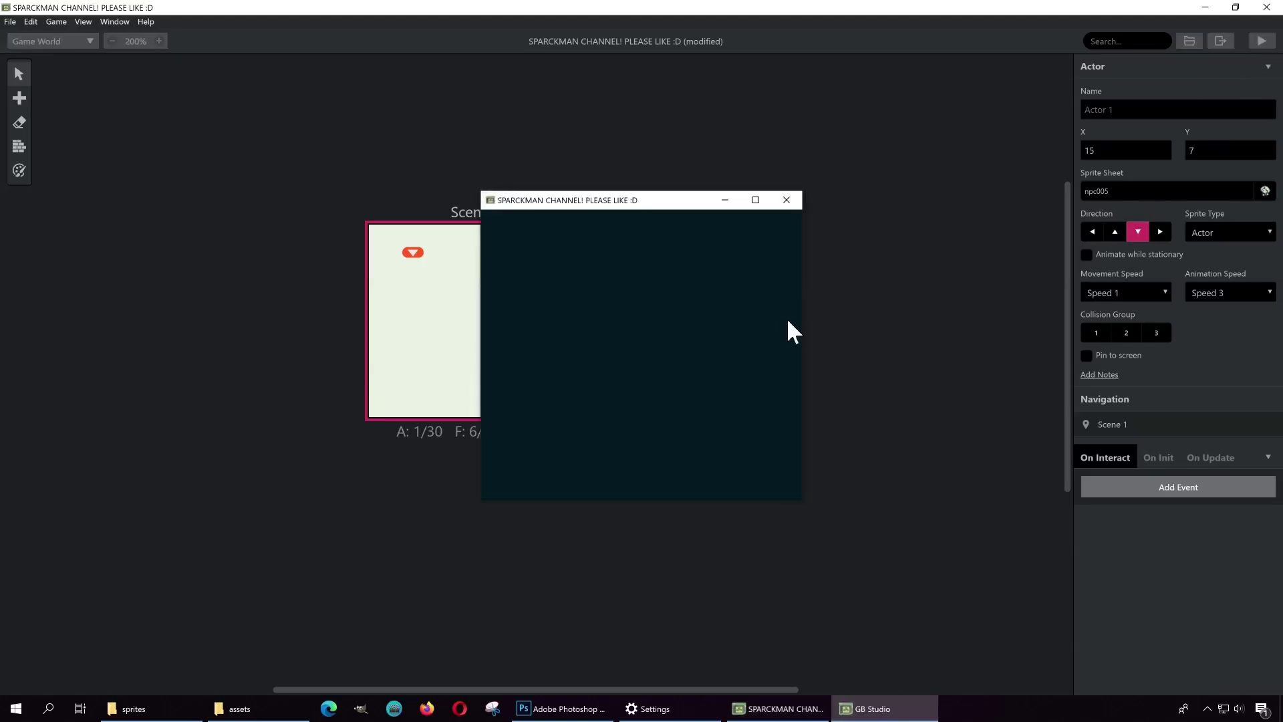
click(756, 200)
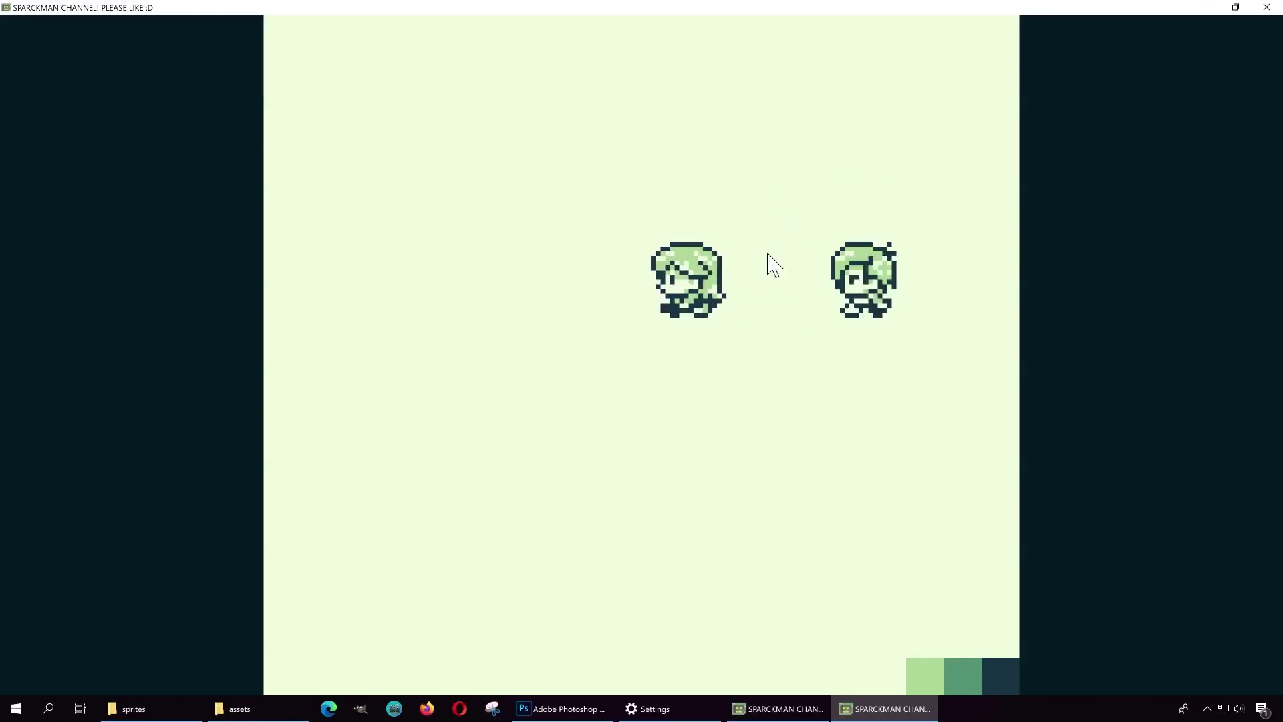
click(1266, 7)
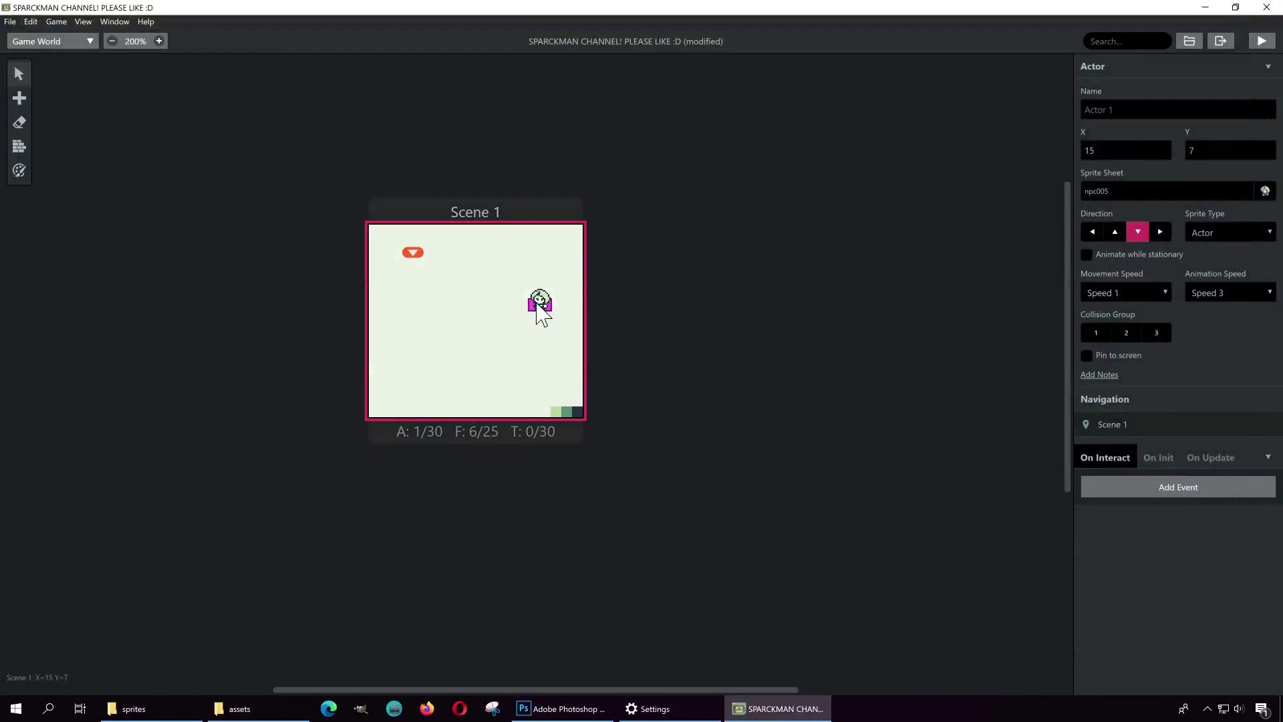
Step: Add a Text: Display Dialogue event to the actor's On Interact script reading "Hi there, this is a cool game engine"
click(1171, 495)
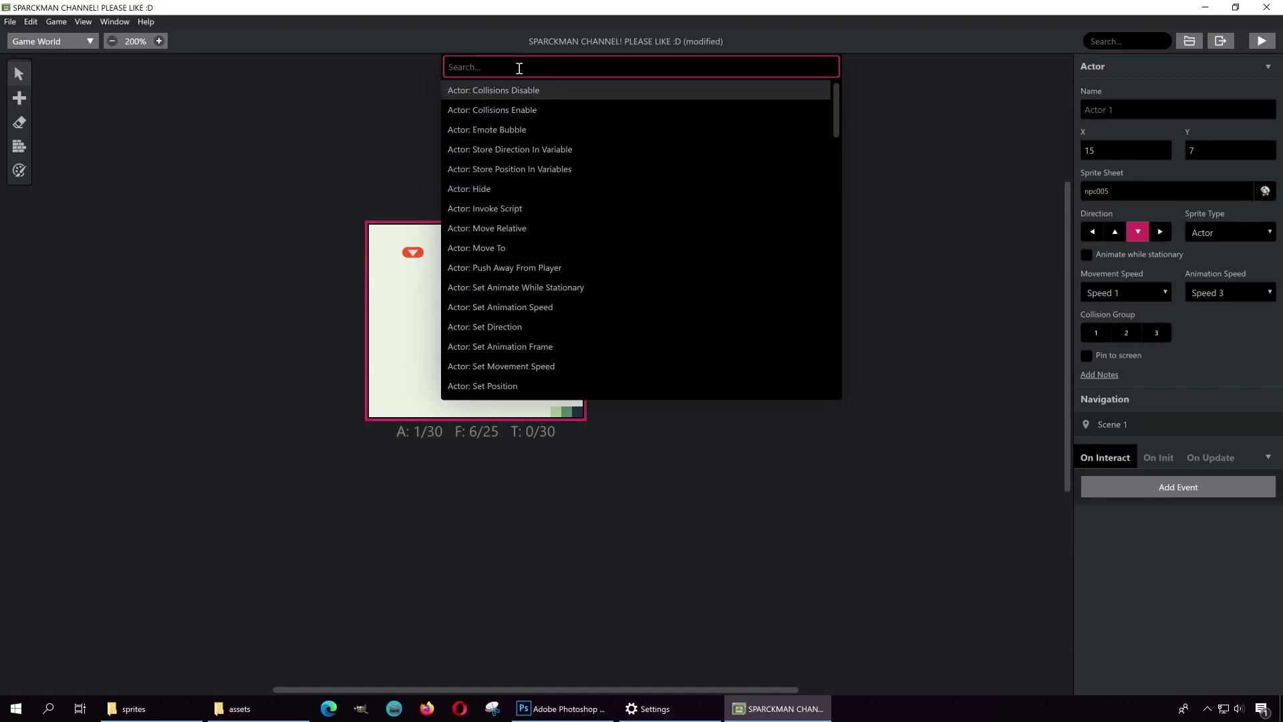
text(text)
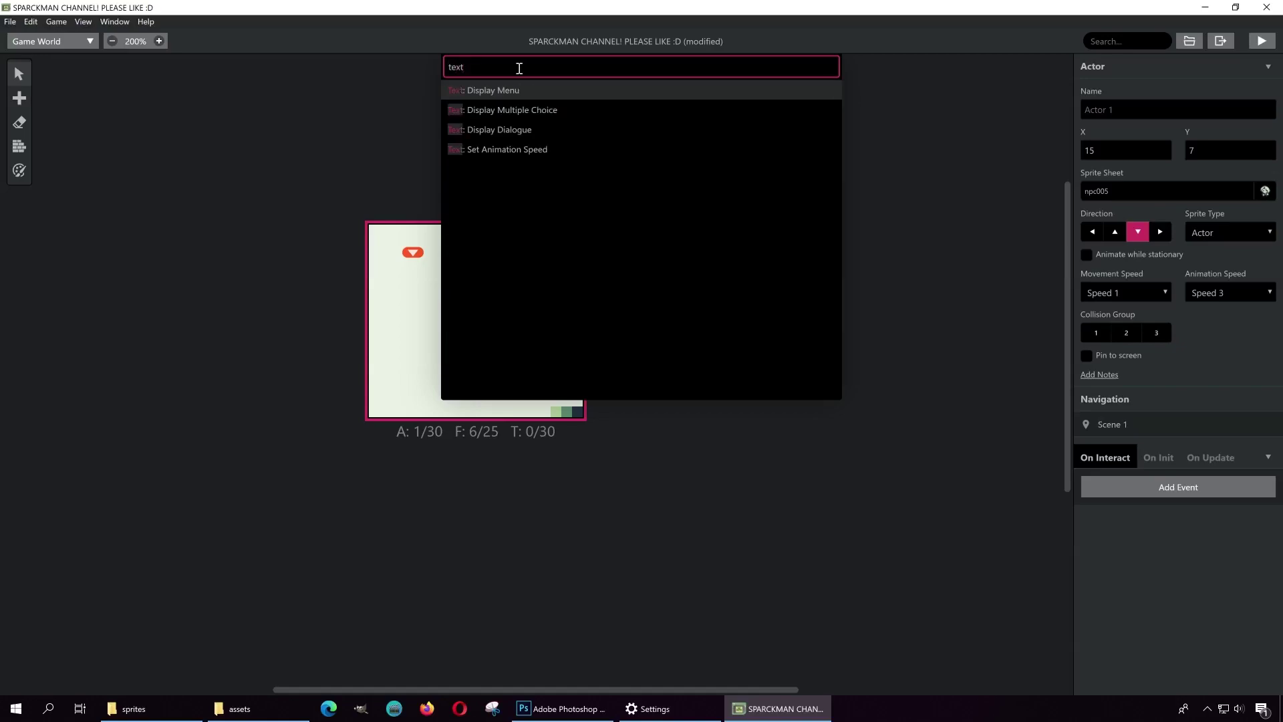
click(527, 133)
click(1149, 509)
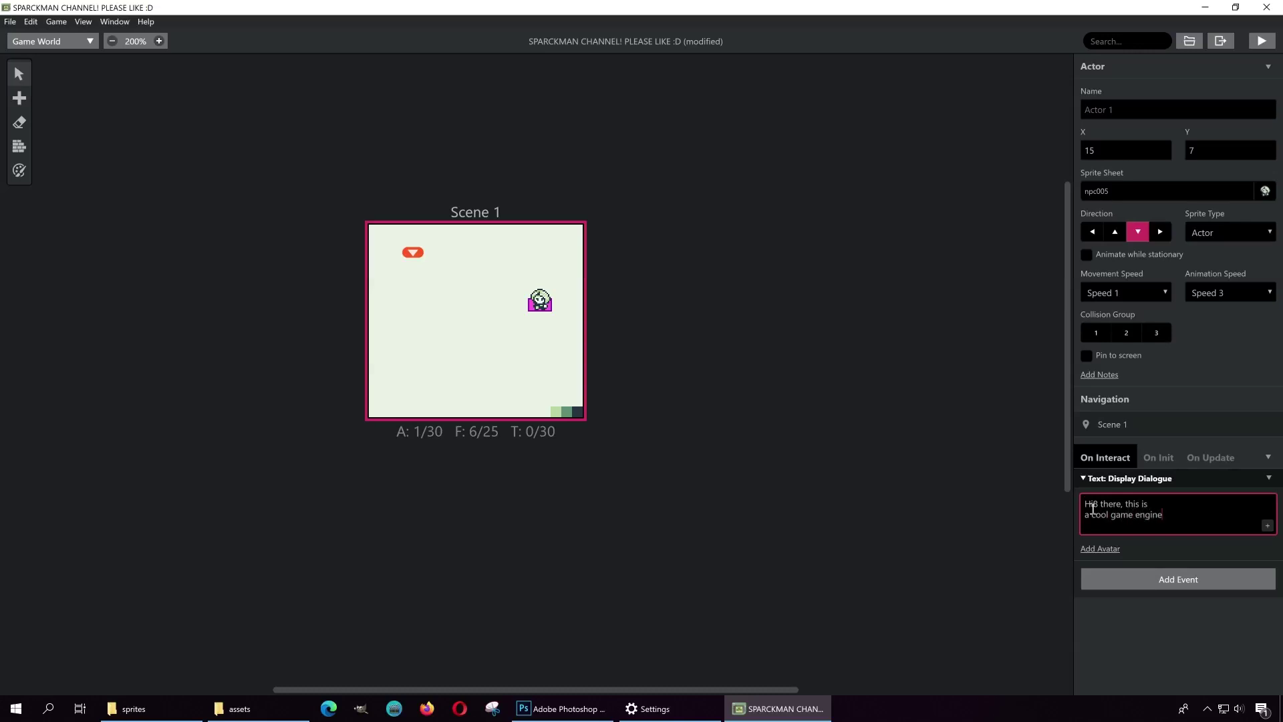
key(BackSpace)
Step: Test-run the game in a maximized window, walk the player up to the actor, and interact to trigger the dialogue
click(1261, 42)
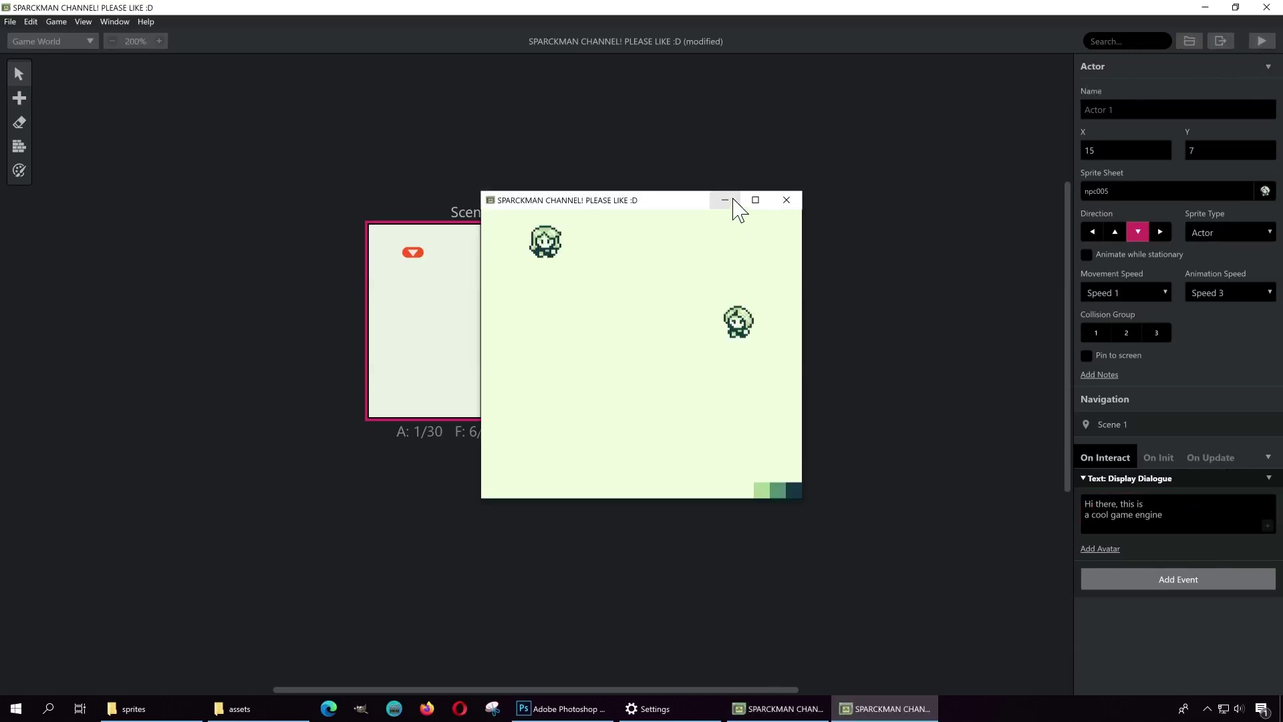
click(755, 200)
key(Right)
key(Down)
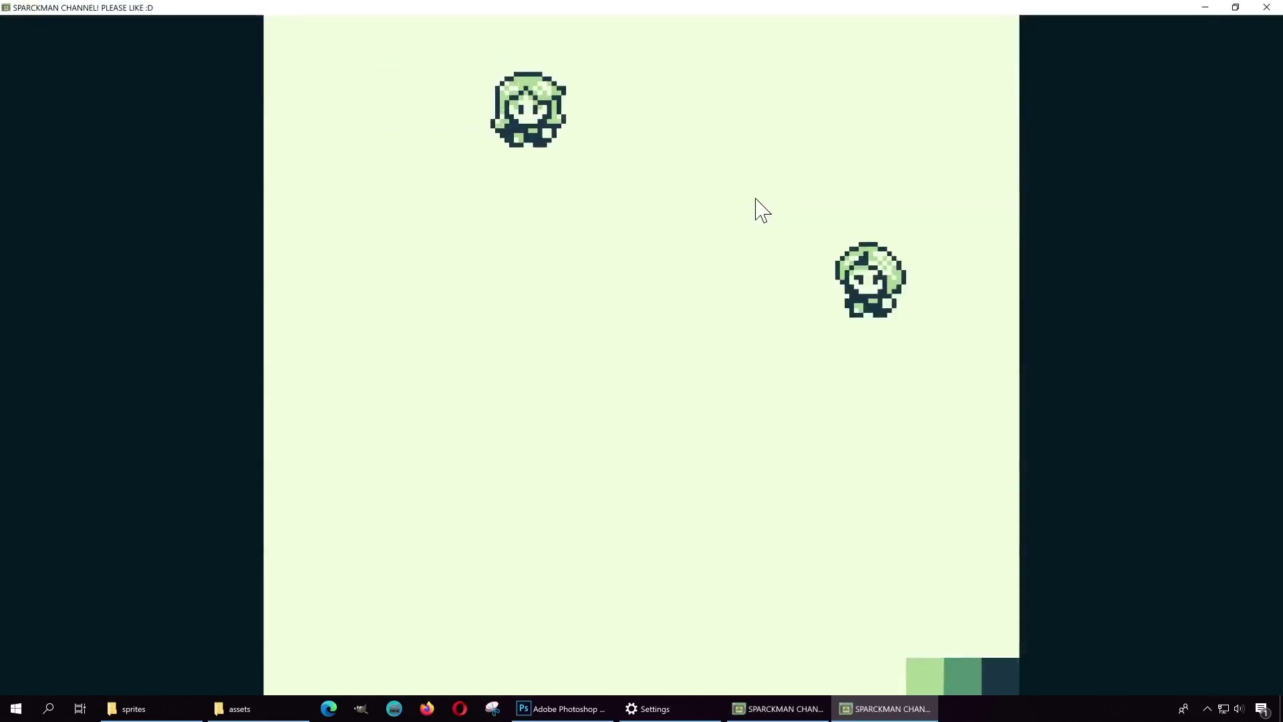
key(Right)
key(Up)
key(Right)
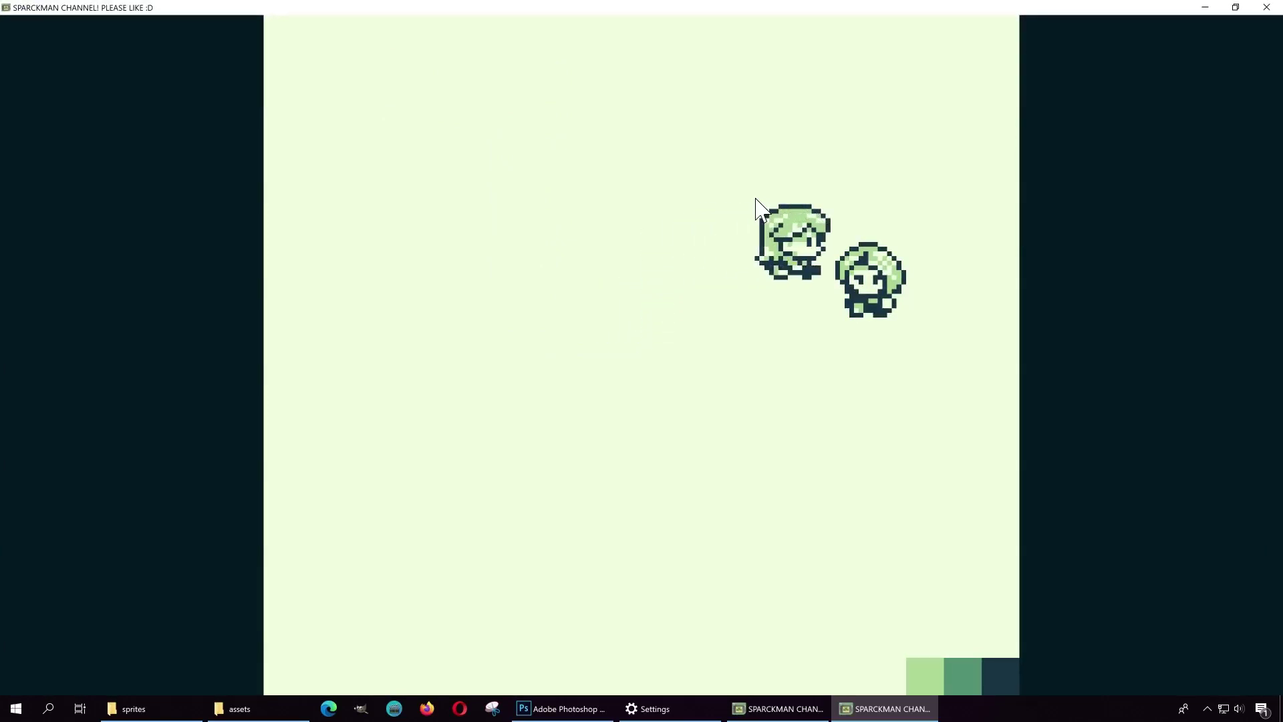
key(z)
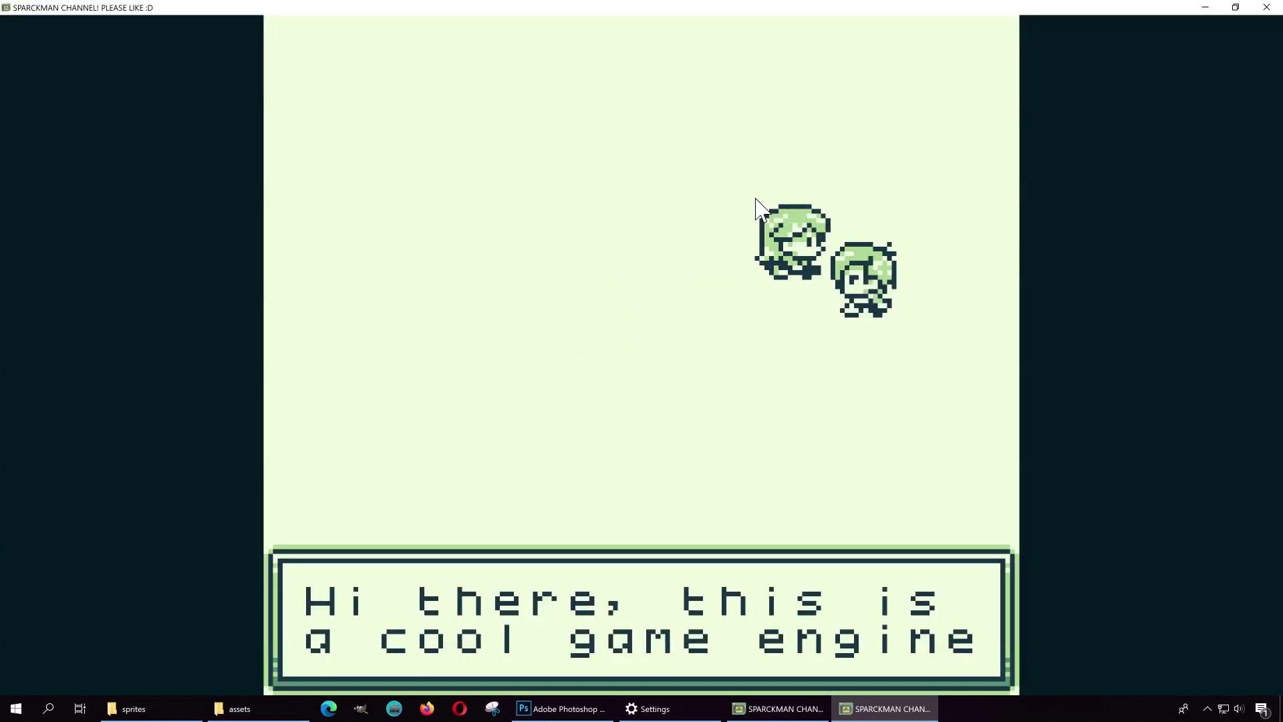
Step: Dismiss the dialogue, close the game preview, and move the npc005 actor to X 17, Y 8 in Scene 1
key(z)
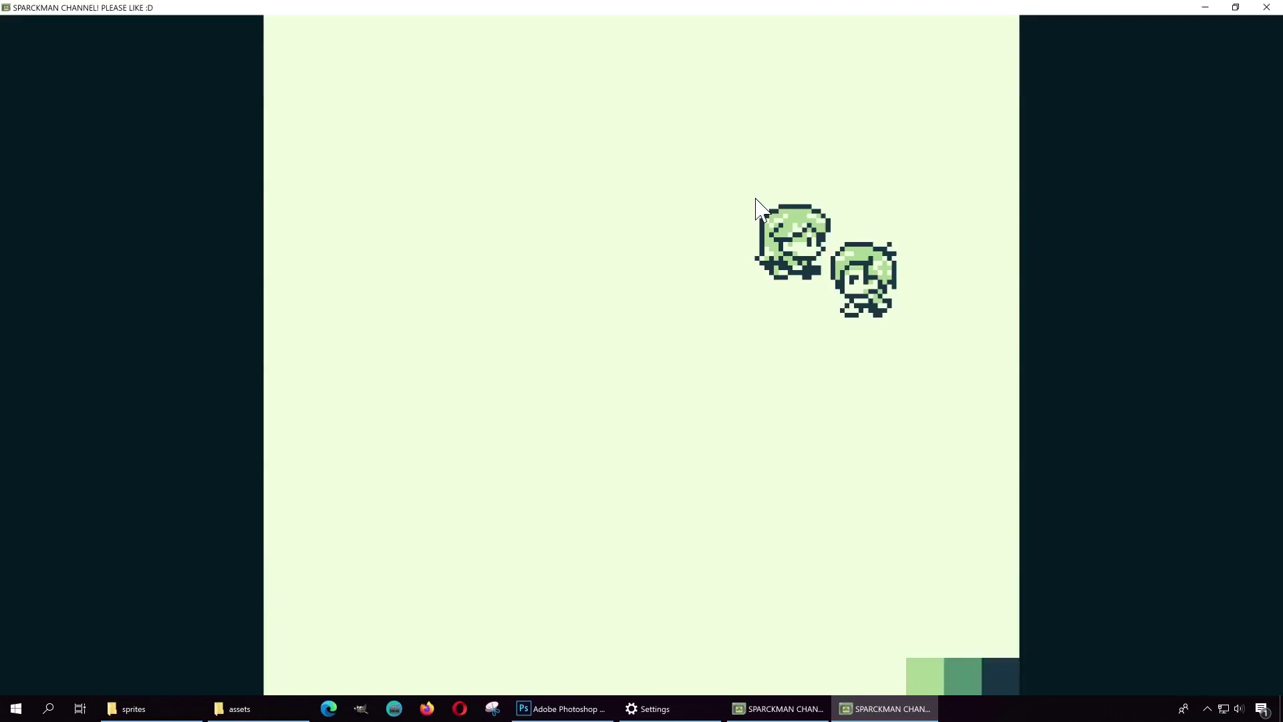
click(1272, 5)
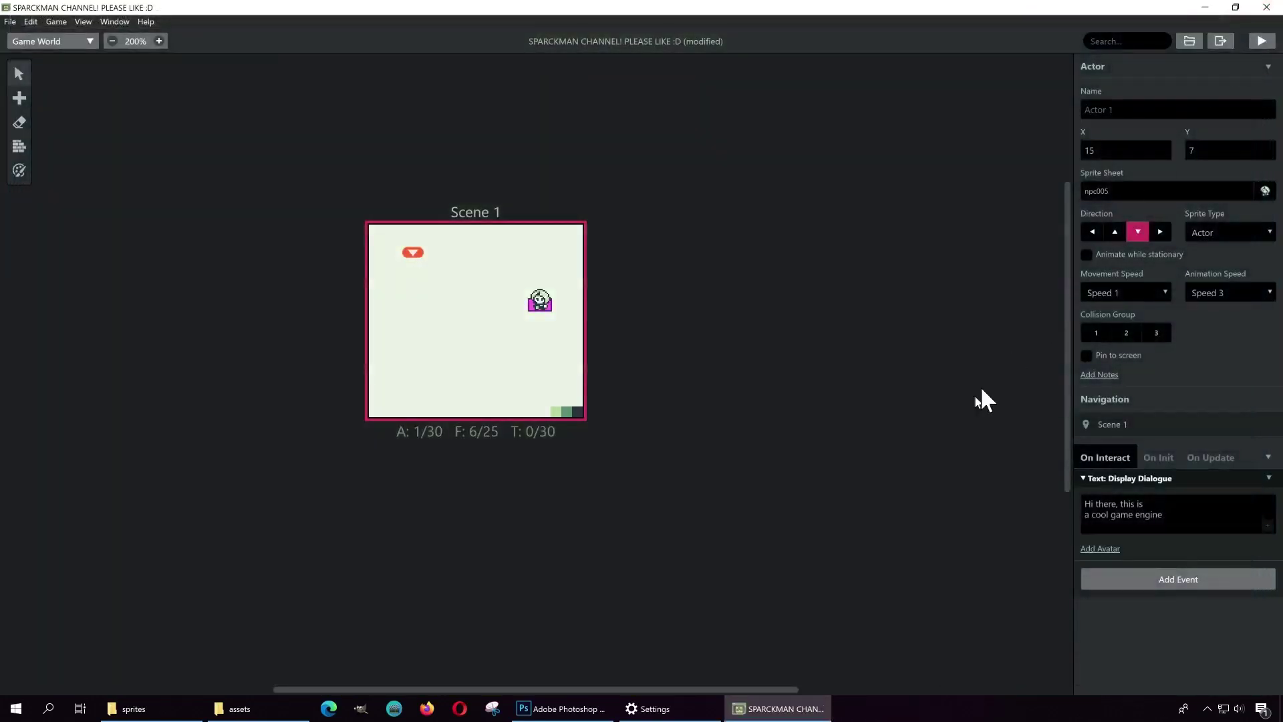
drag(543, 304, 559, 320)
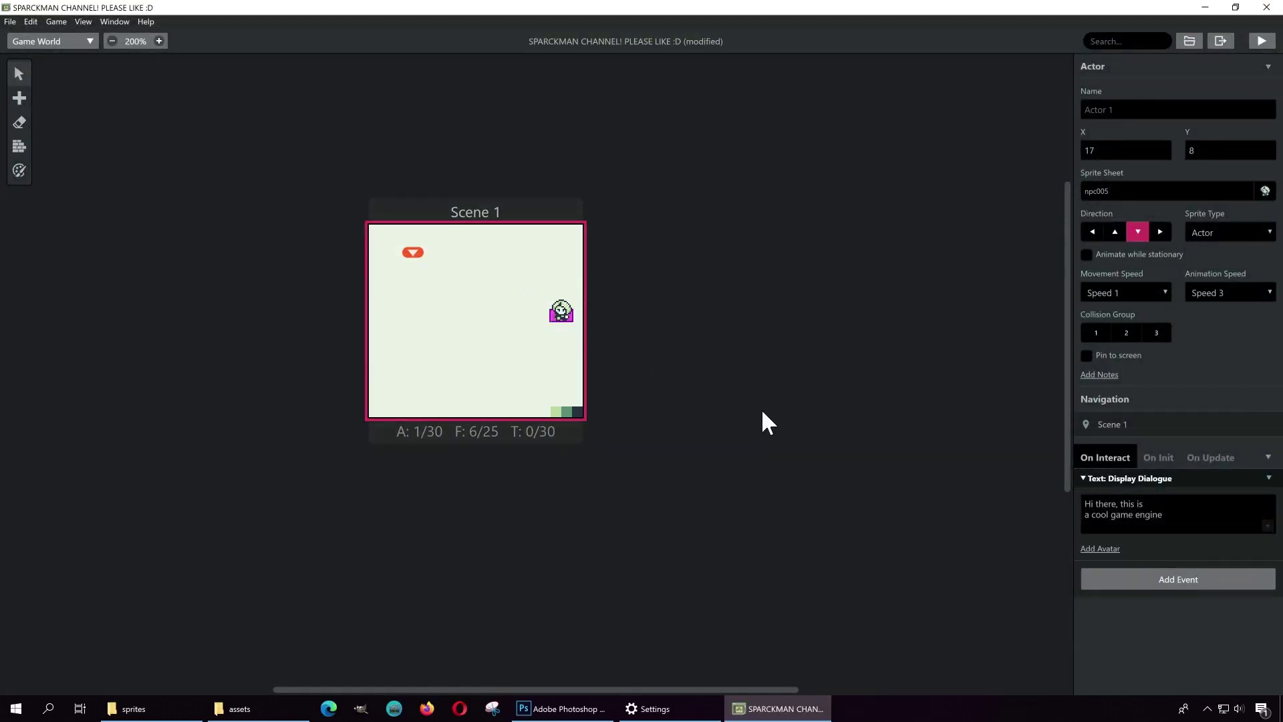
Step: Add a second actor to Scene 1 with the player_ship sprite sheet and place it at X 2, Y 15
mouse_move(29, 100)
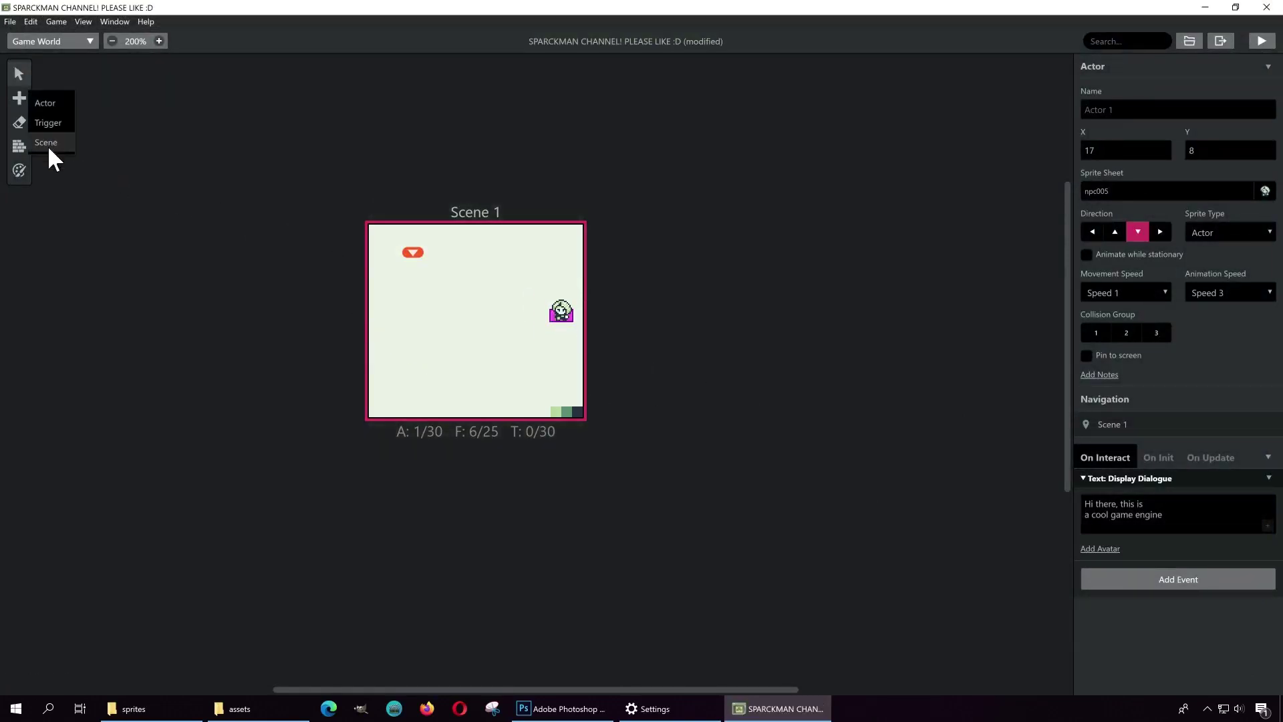
click(57, 103)
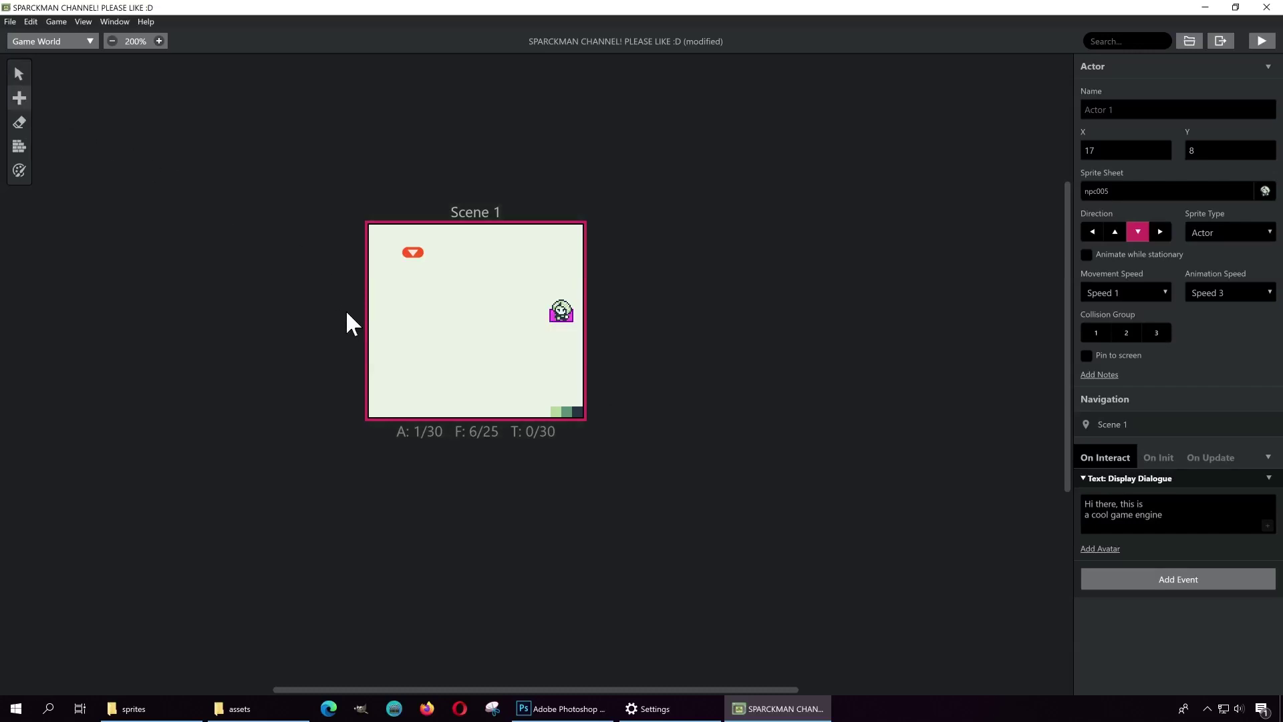
click(407, 355)
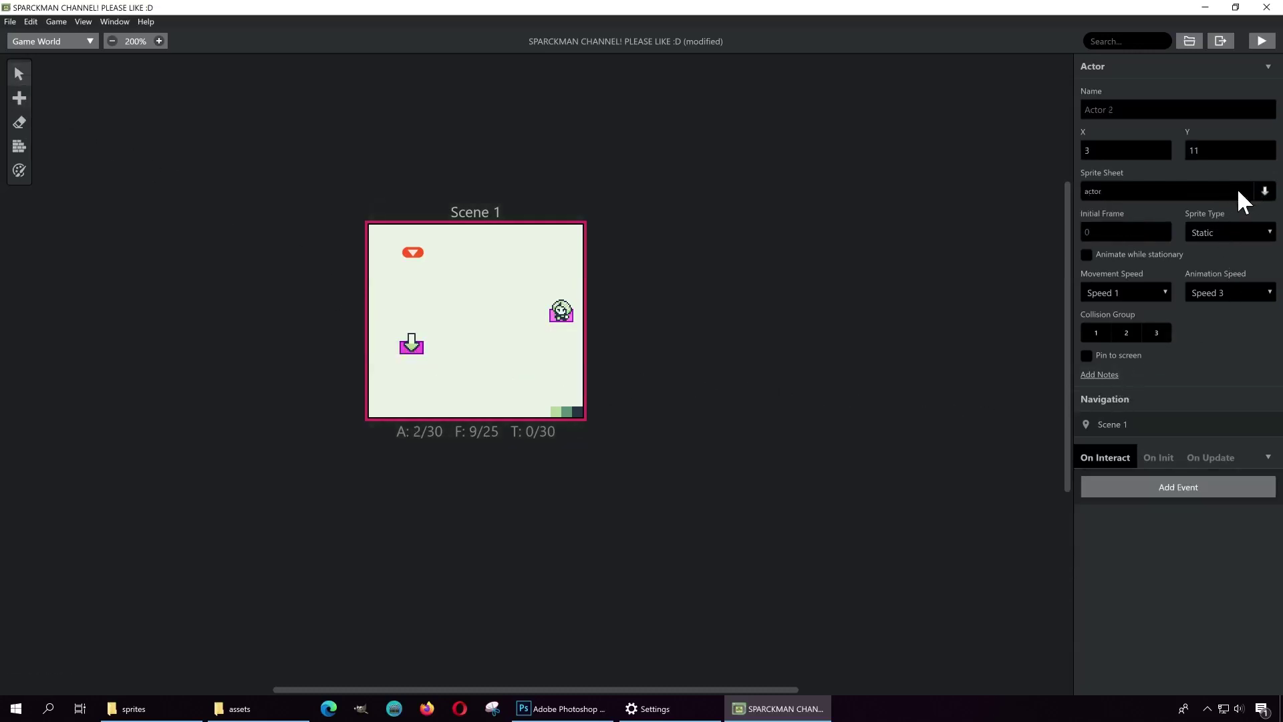
click(1264, 192)
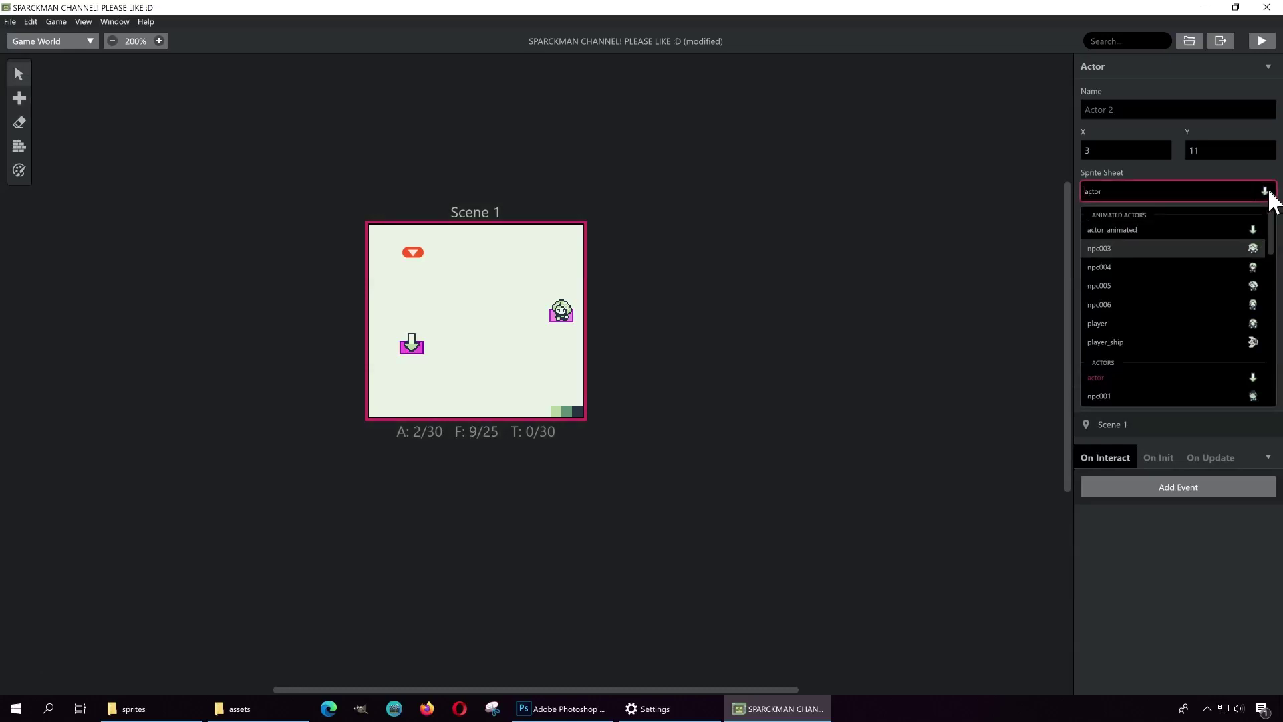
click(1256, 343)
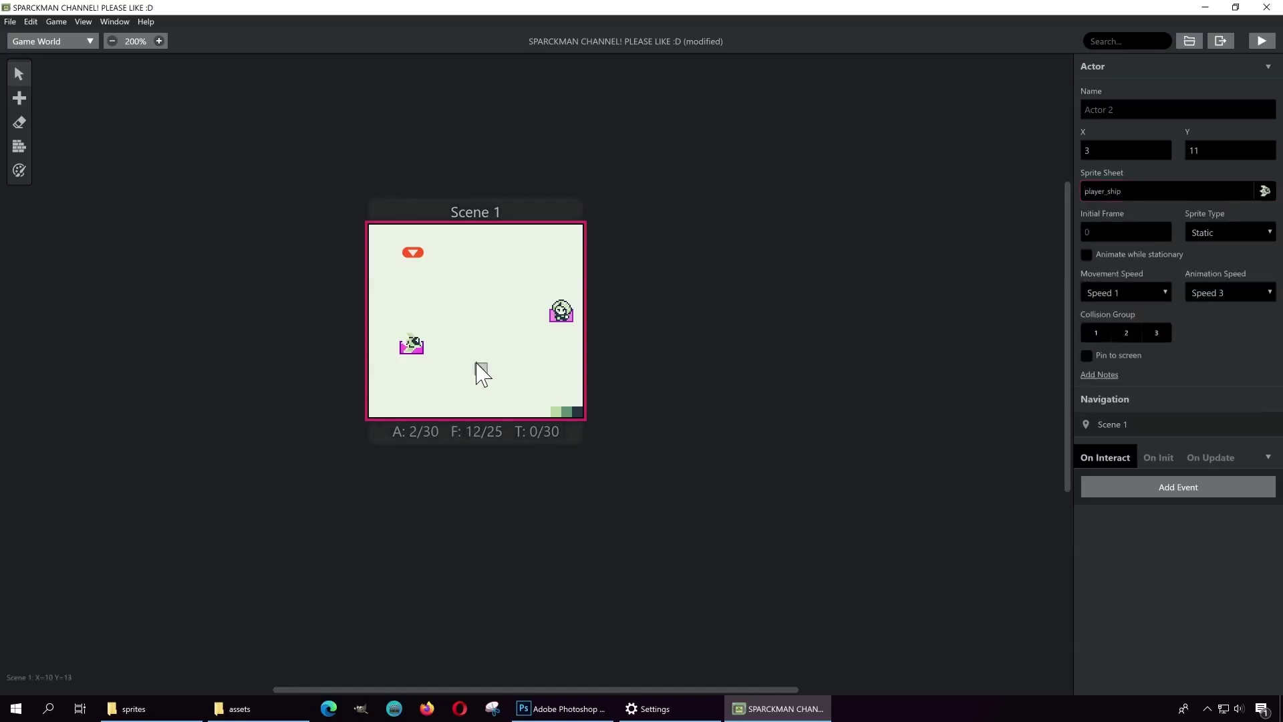
drag(413, 350, 399, 401)
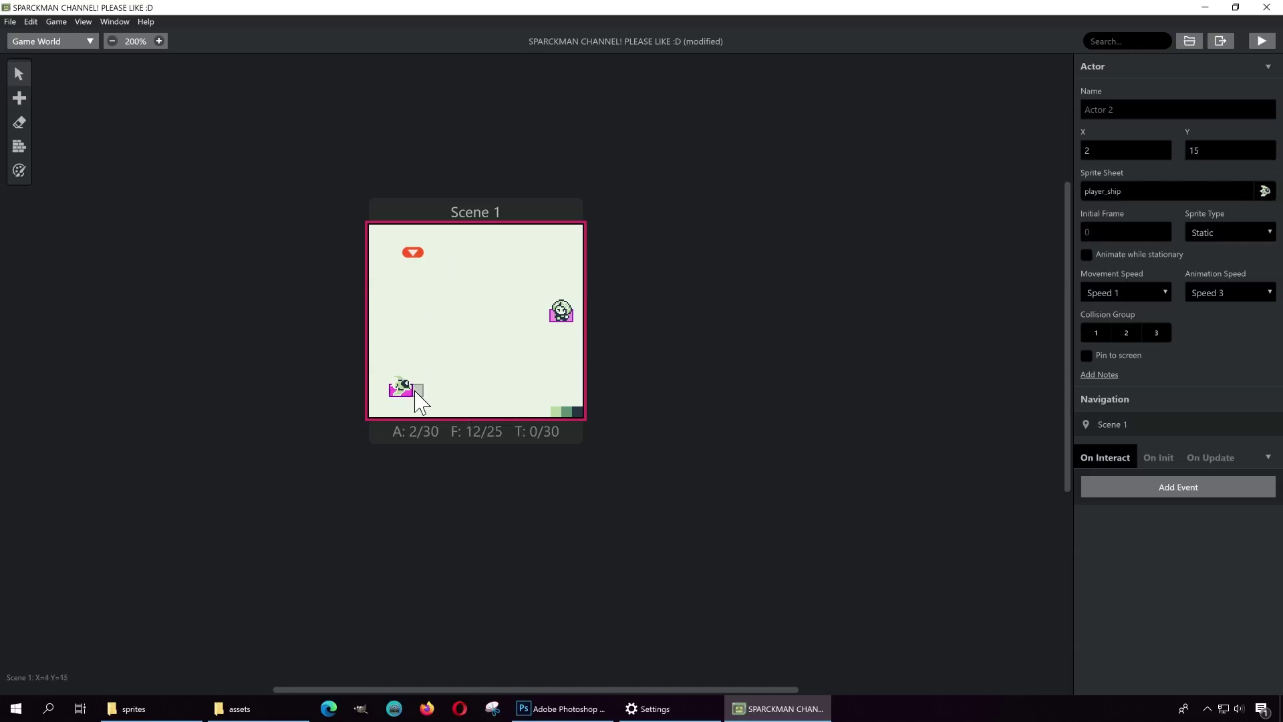
Step: Remove the Text: Display Dialogue event from the npc005 actor's On Interact script
click(565, 315)
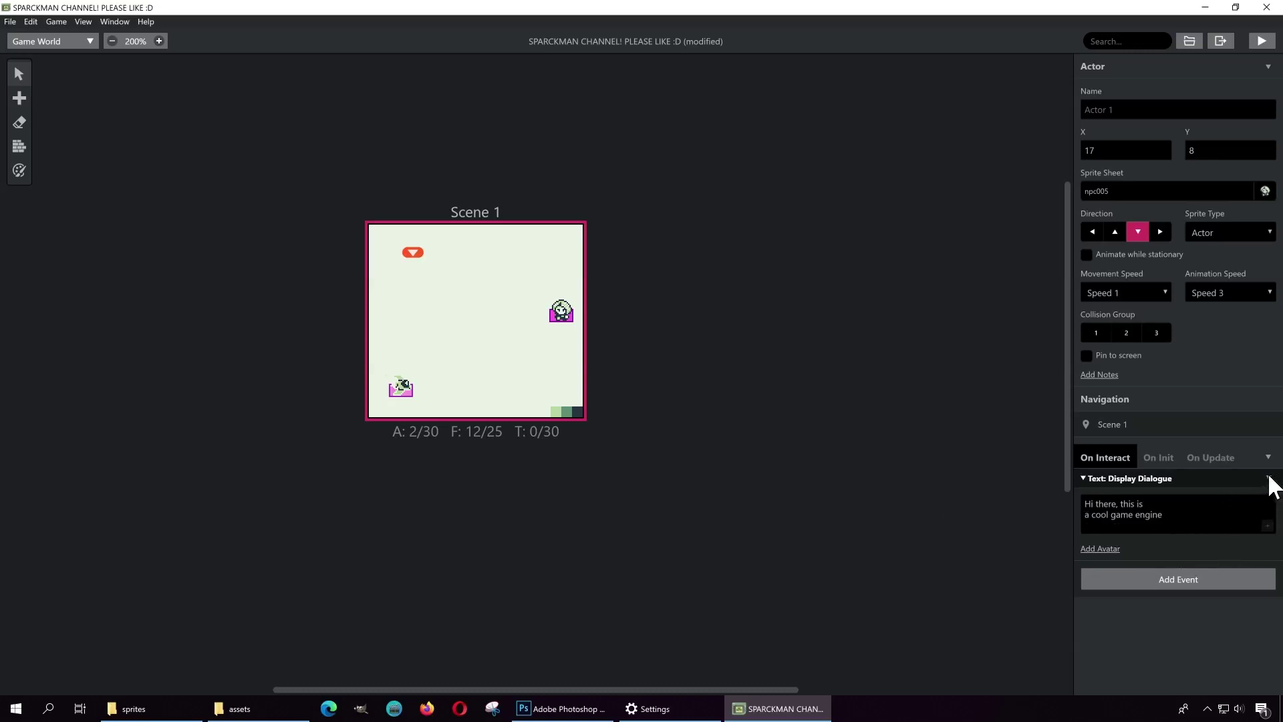
click(1268, 477)
click(1233, 558)
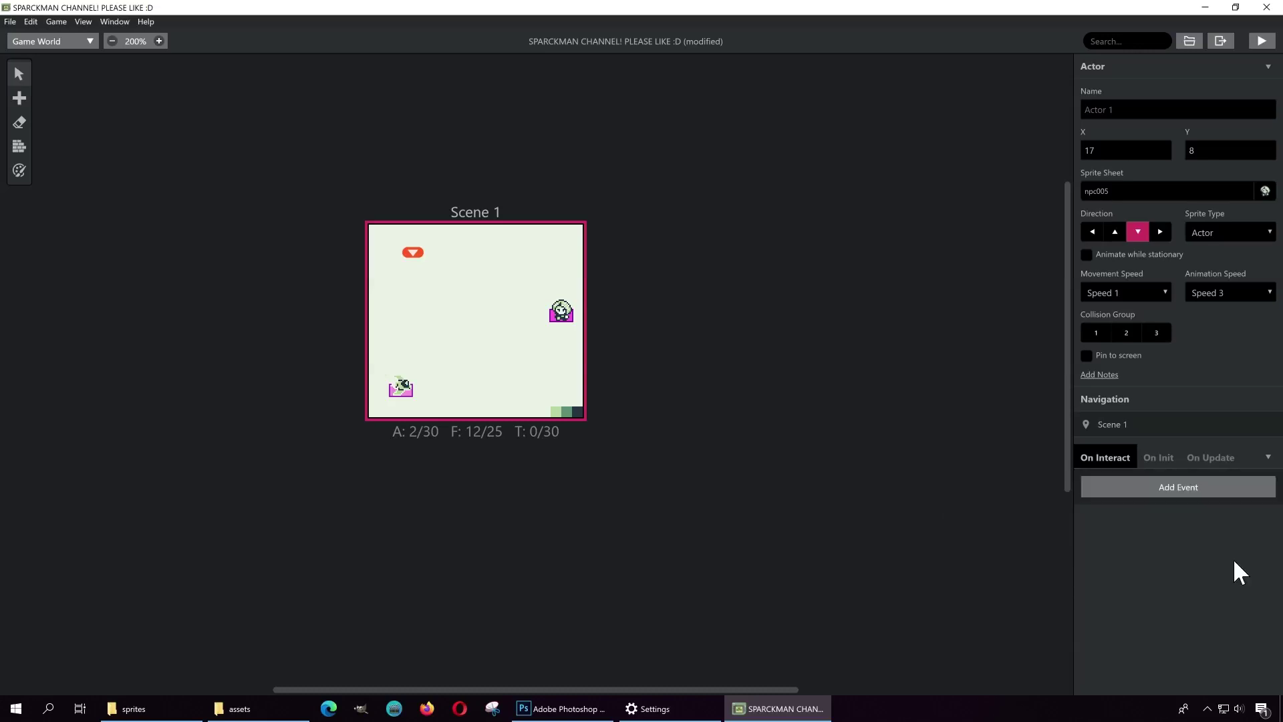
Step: Add an If Variable Is 'True' event to the npc005 actor's On Interact script, checking global Variable 000
click(1191, 493)
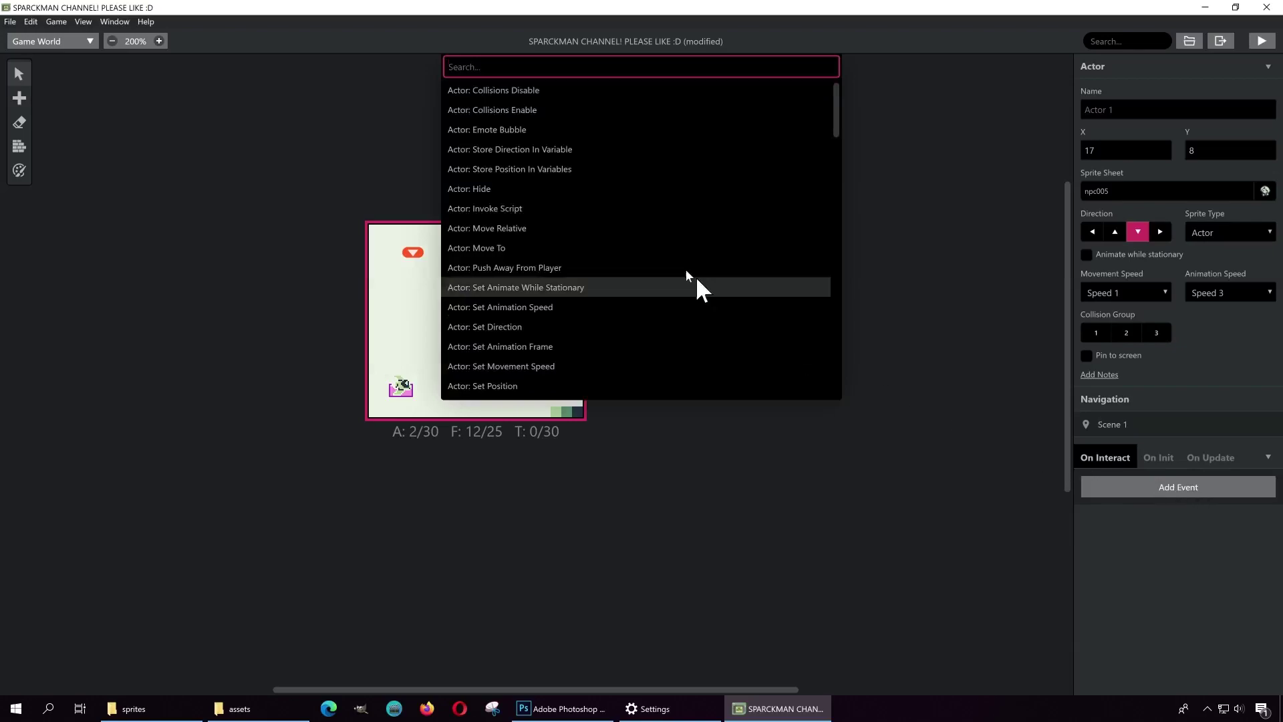
text(if)
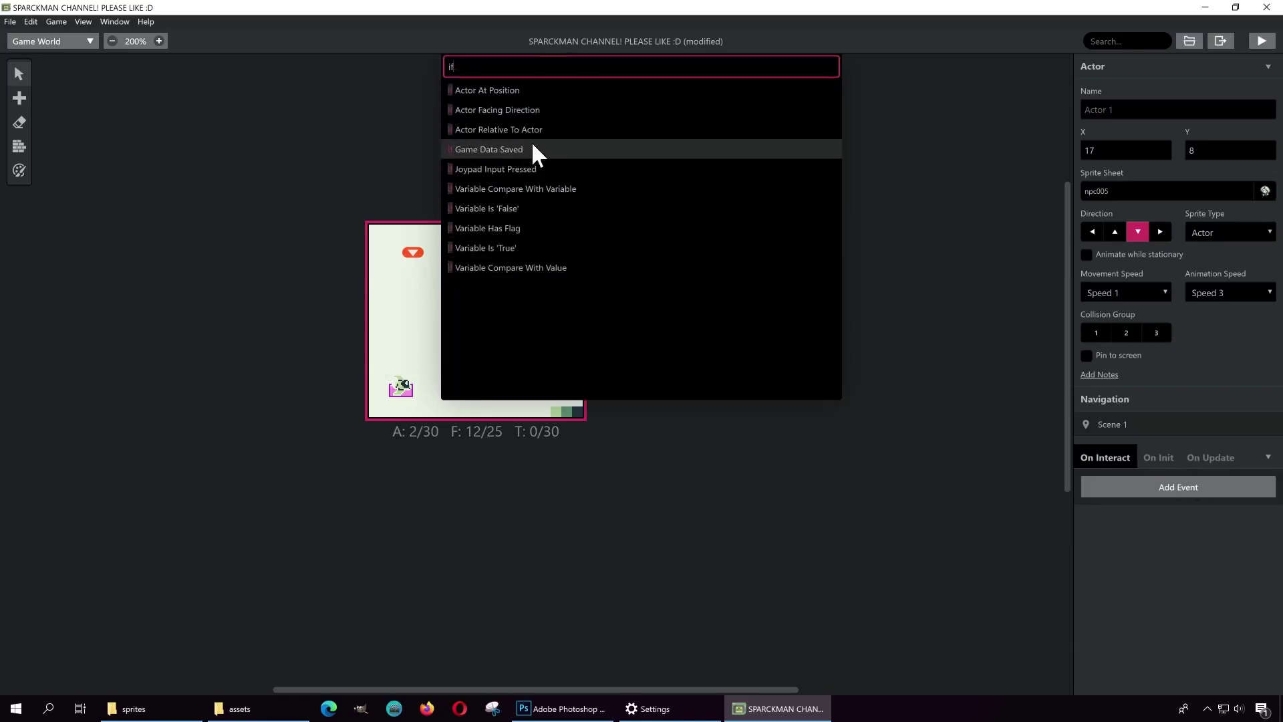
click(521, 248)
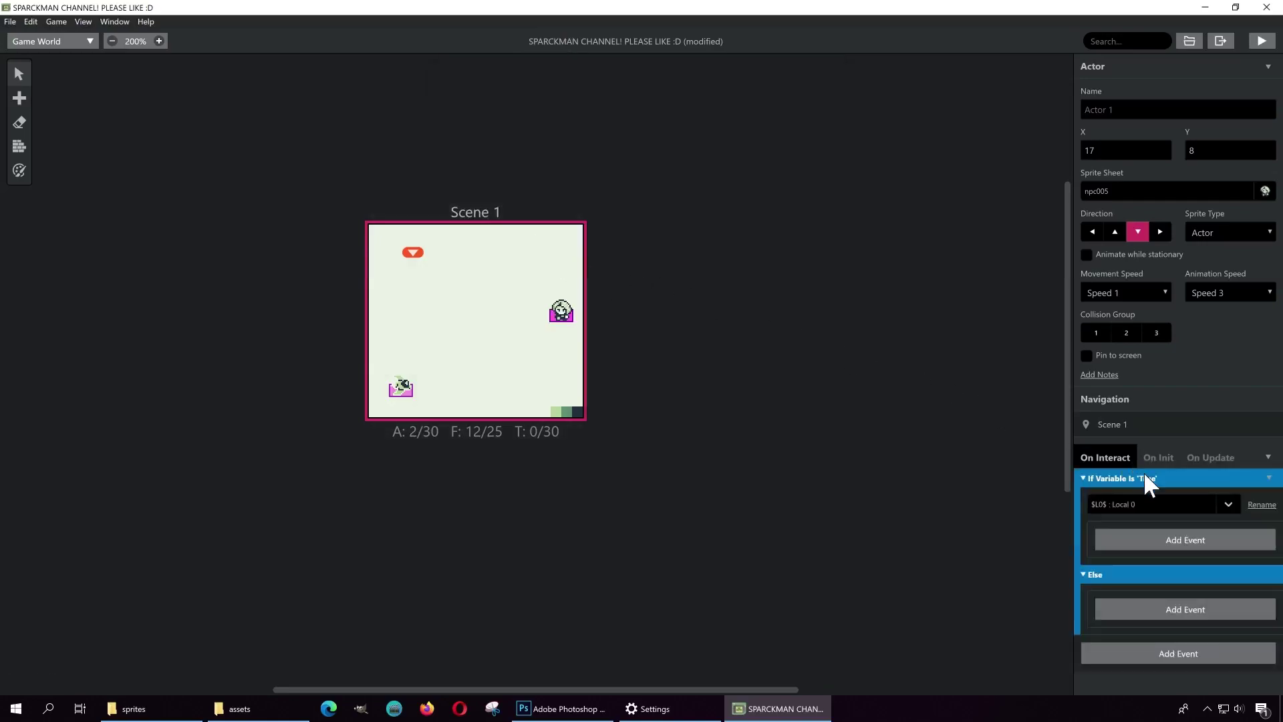
click(1229, 503)
drag(1233, 528, 1233, 574)
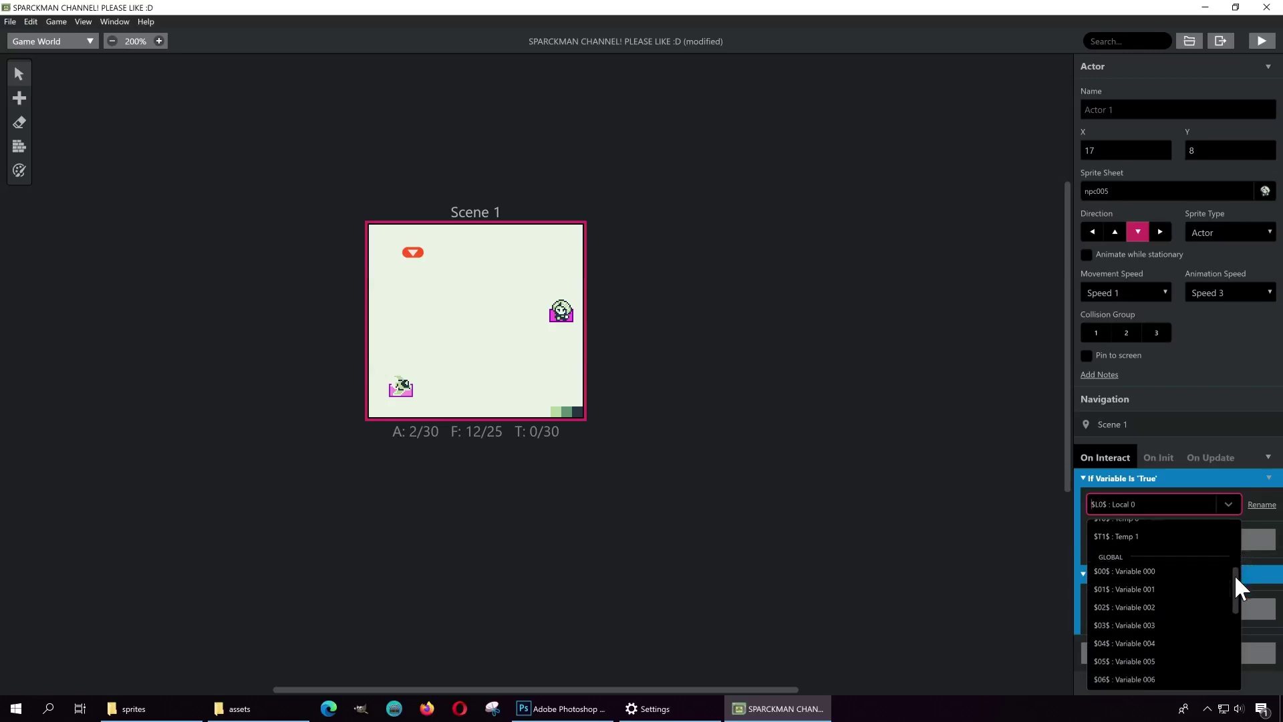
click(1177, 571)
click(1260, 505)
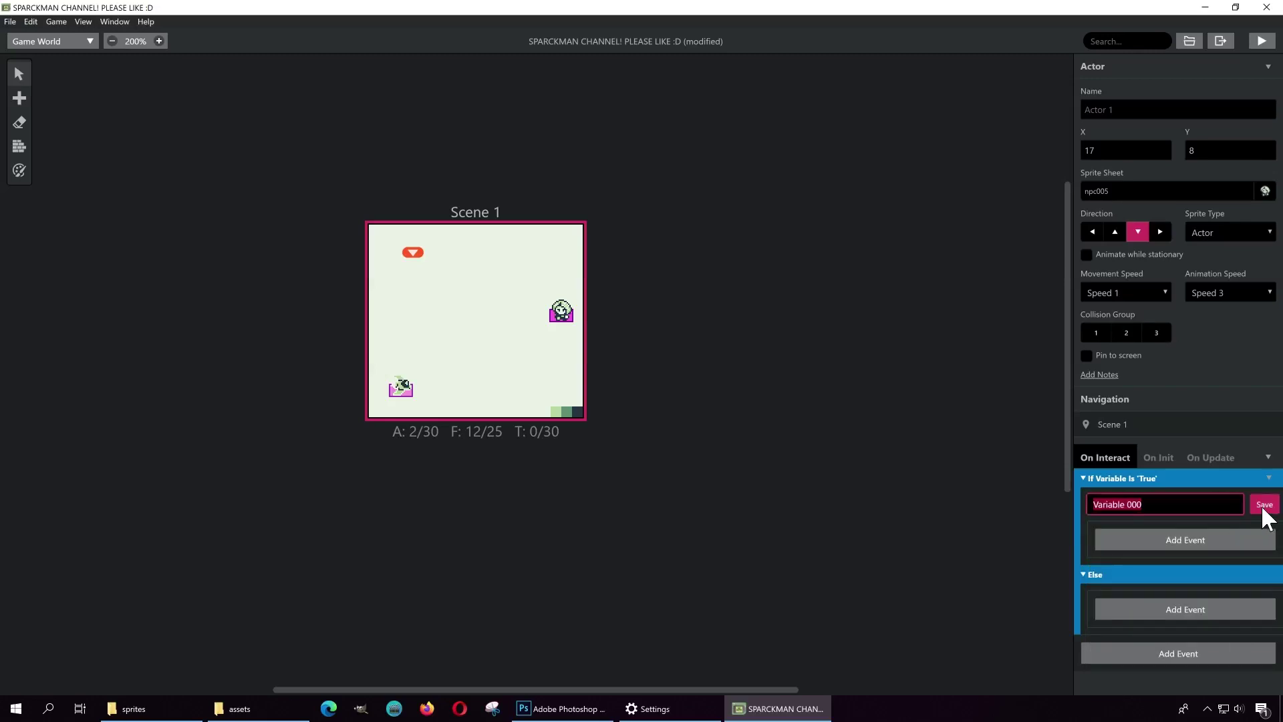
key(Return)
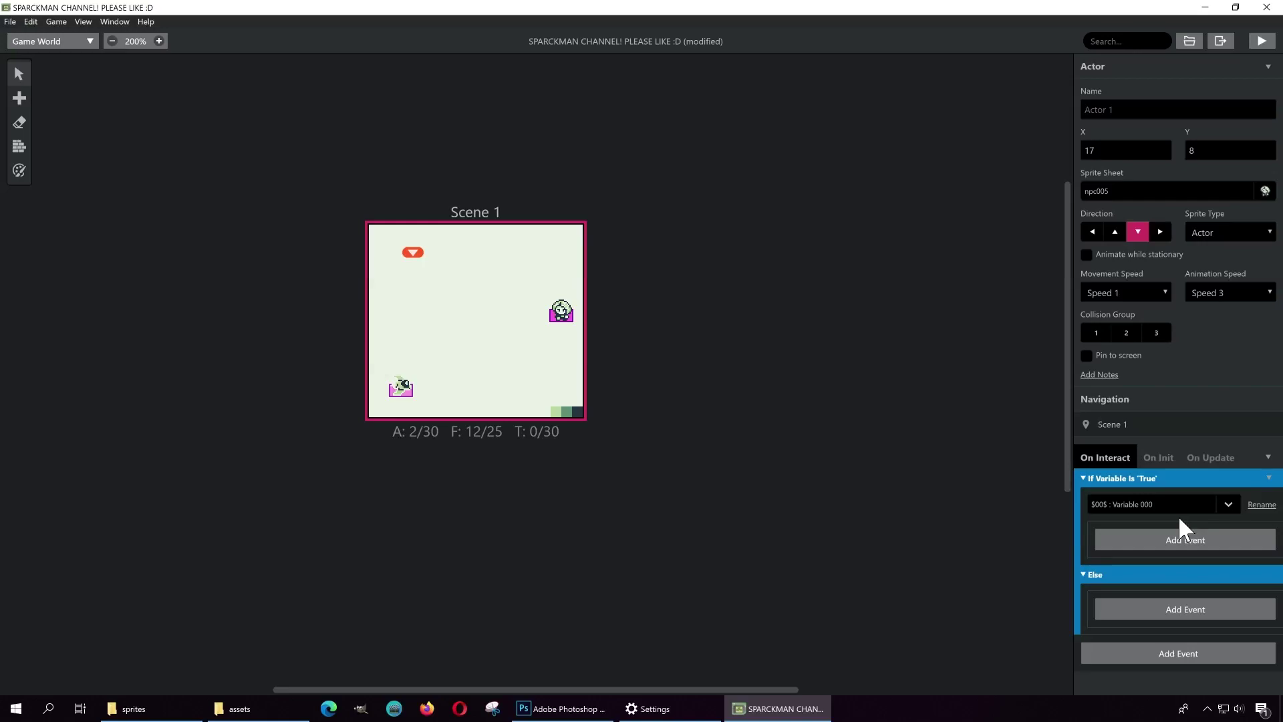
Step: Add a Text: Display Dialogue event inside the true branch reading "Thank you for finding my ship!"
click(1180, 542)
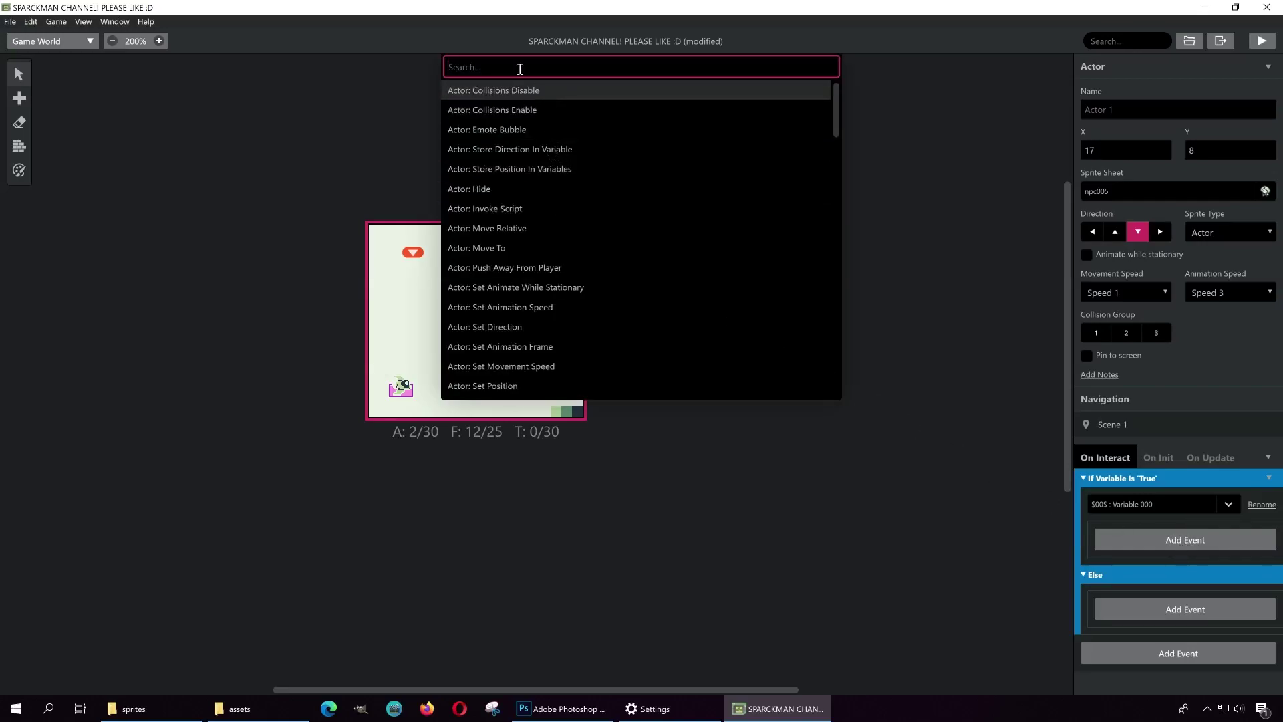
text(text)
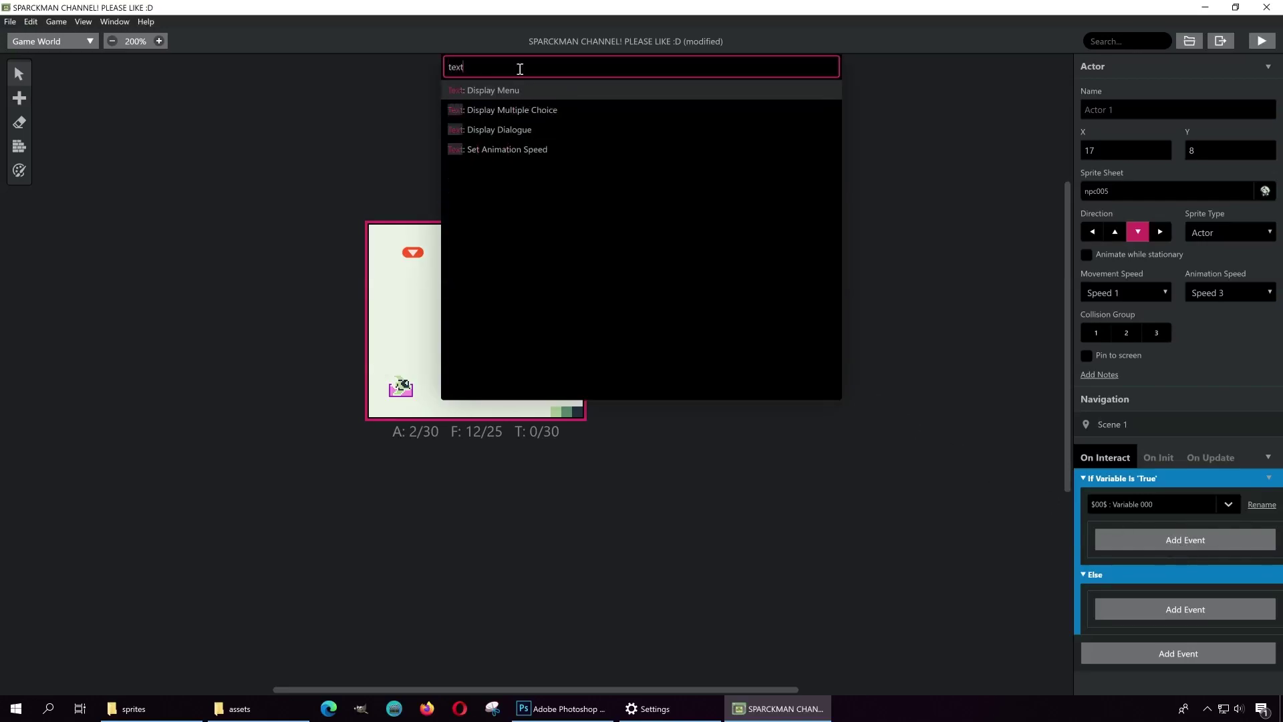
click(515, 131)
click(1159, 566)
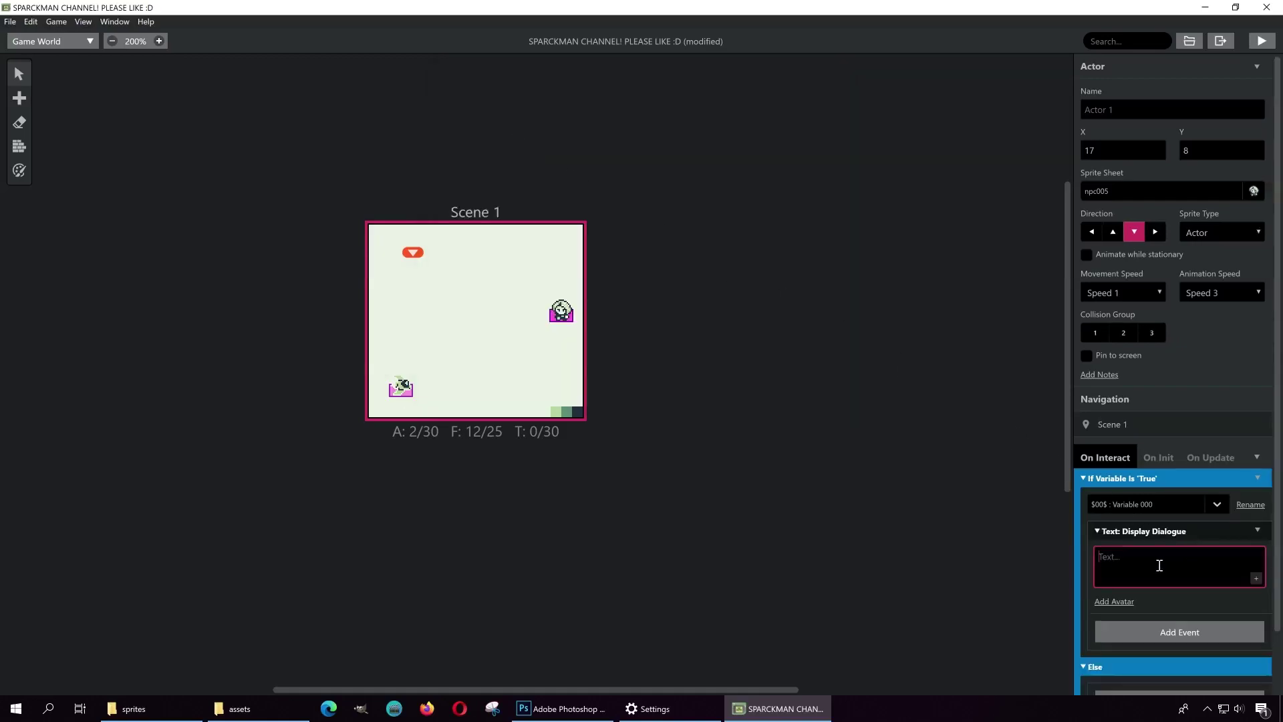
text(Thank you for)
text( finding my)
text( ship!)
Step: Add a Text: Display Dialogue event to the Else branch reading "Have you seen my spaceship"
scroll(1176, 655, down, 1)
click(1181, 633)
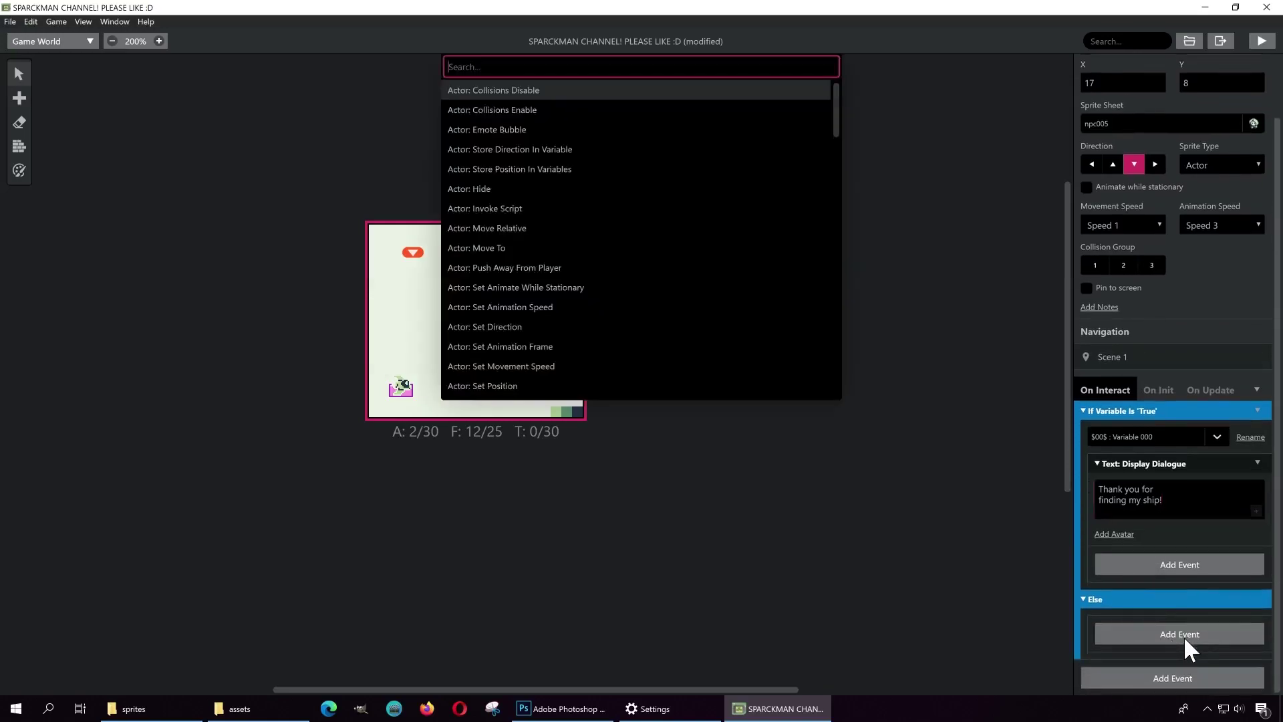
text(text)
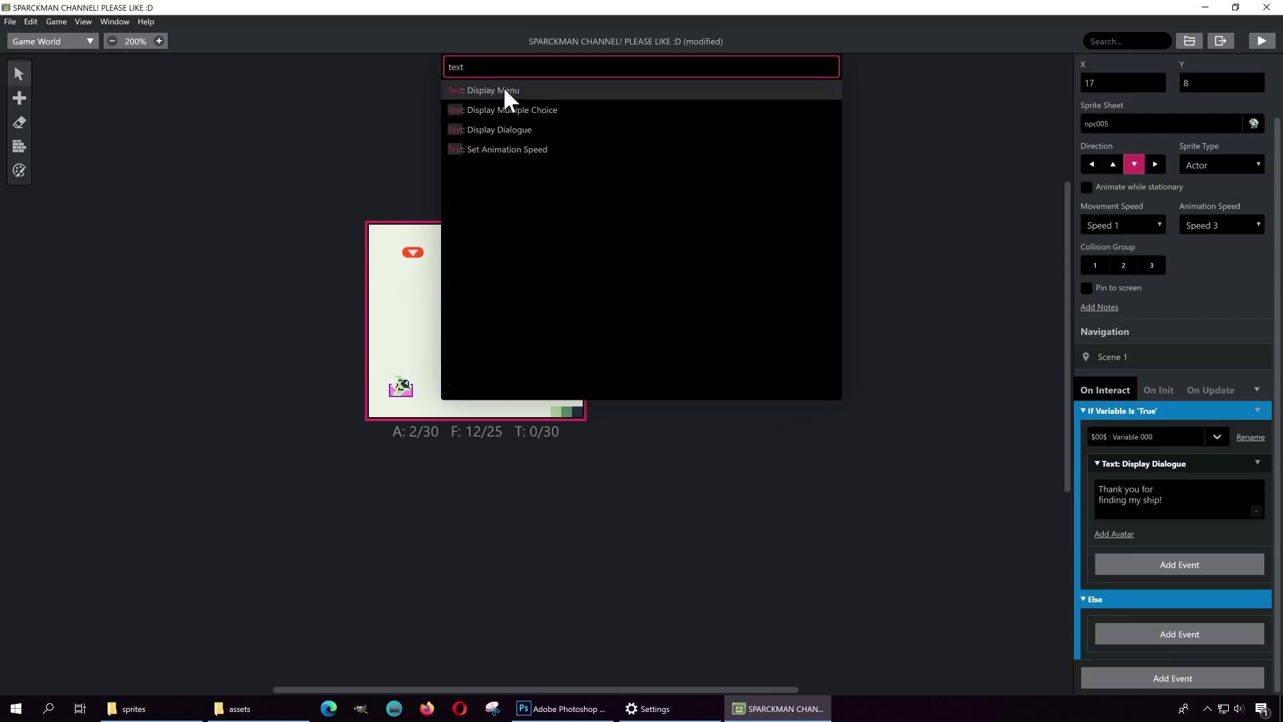
click(498, 129)
click(1134, 654)
scroll(1135, 654, down, 1)
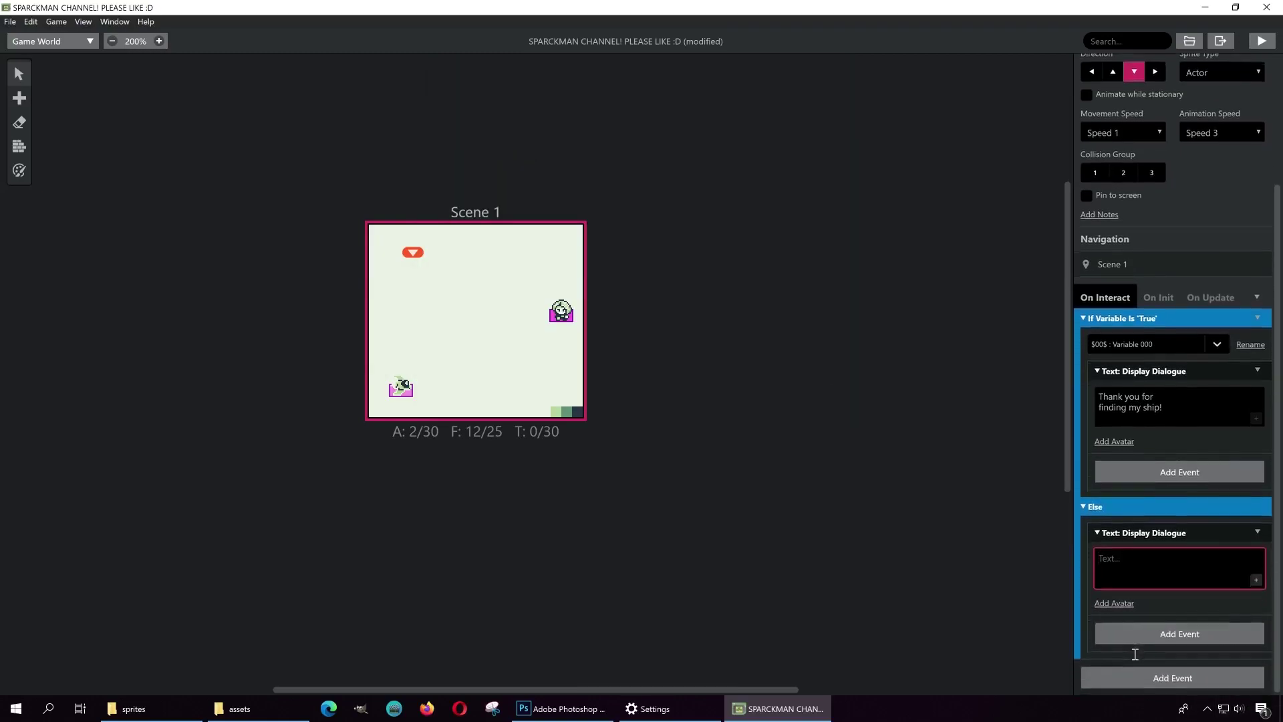
text(Have yioy s)
key(BackSpace)
key(BackSpace)
key(BackSpace)
key(BackSpace)
key(BackSpace)
text(ou seen my ship!)
key(BackSpace)
key(BackSpace)
key(BackSpace)
key(BackSpace)
text(pcaceship)
click(1004, 490)
Step: Test-run the game, walk the player to the NPC, trigger its dialogue repeatedly in a maximized window, and close the preview
click(1265, 41)
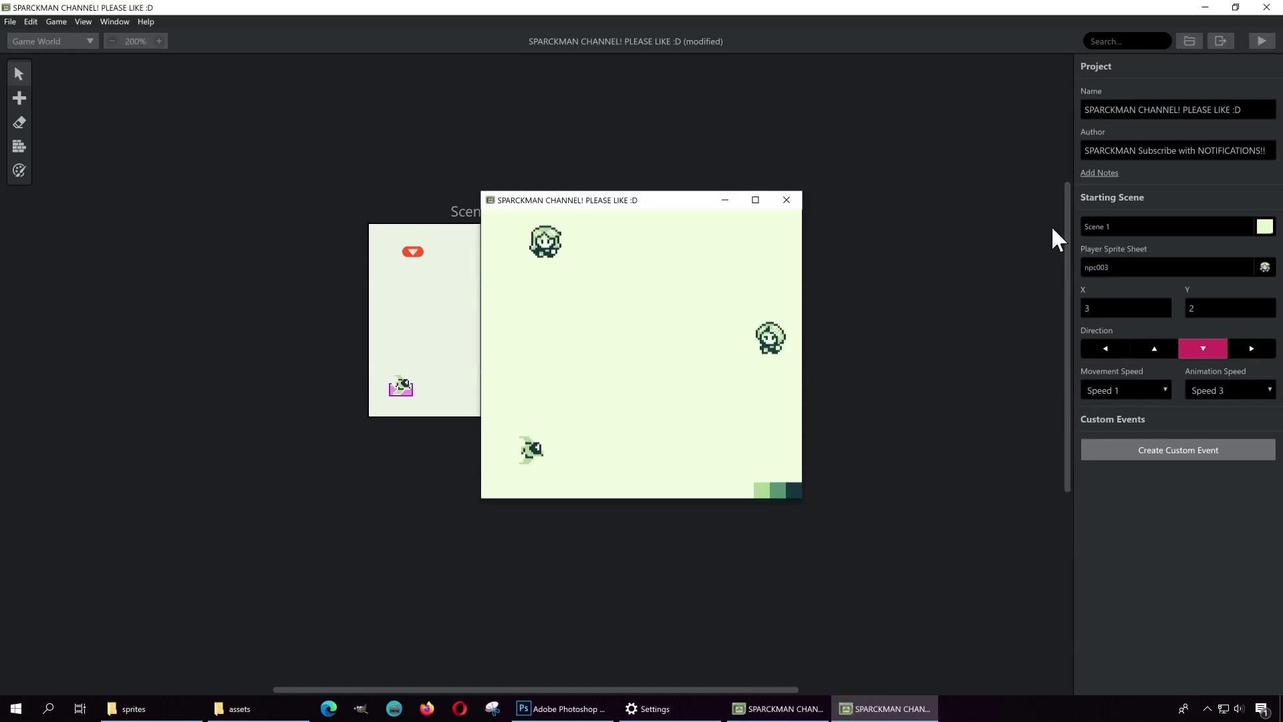
key(Down)
key(Right)
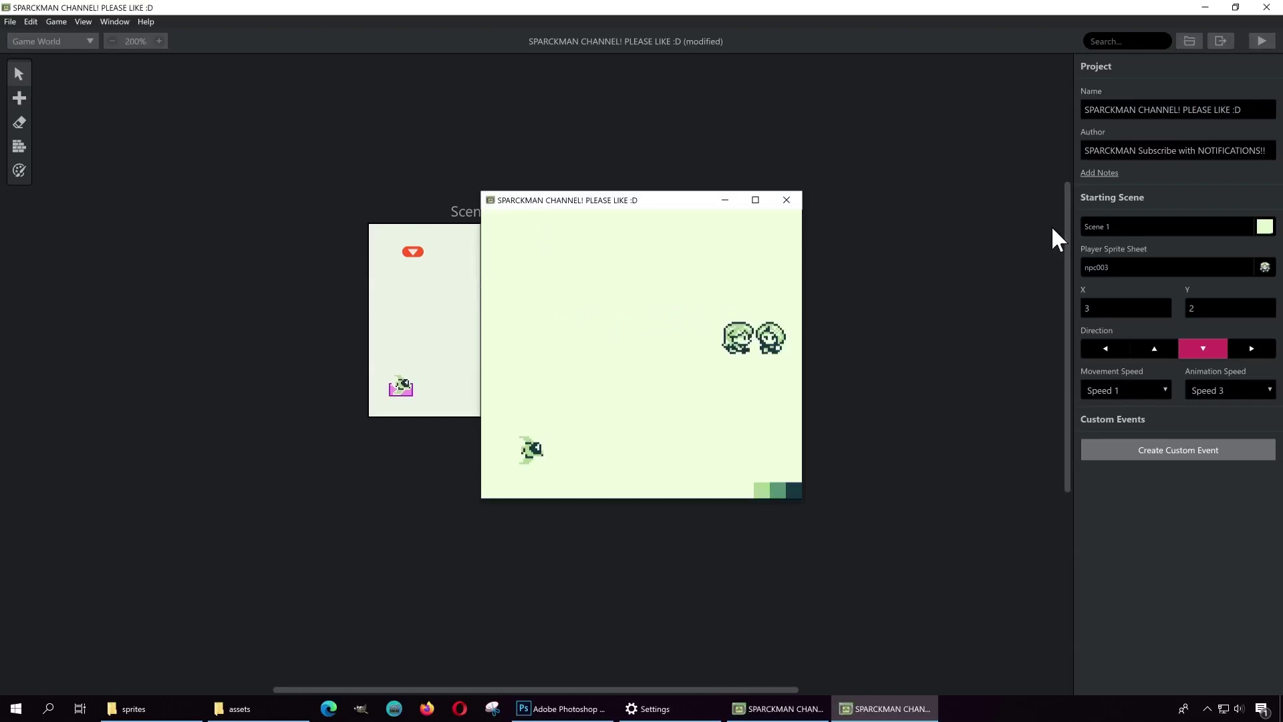
key(z)
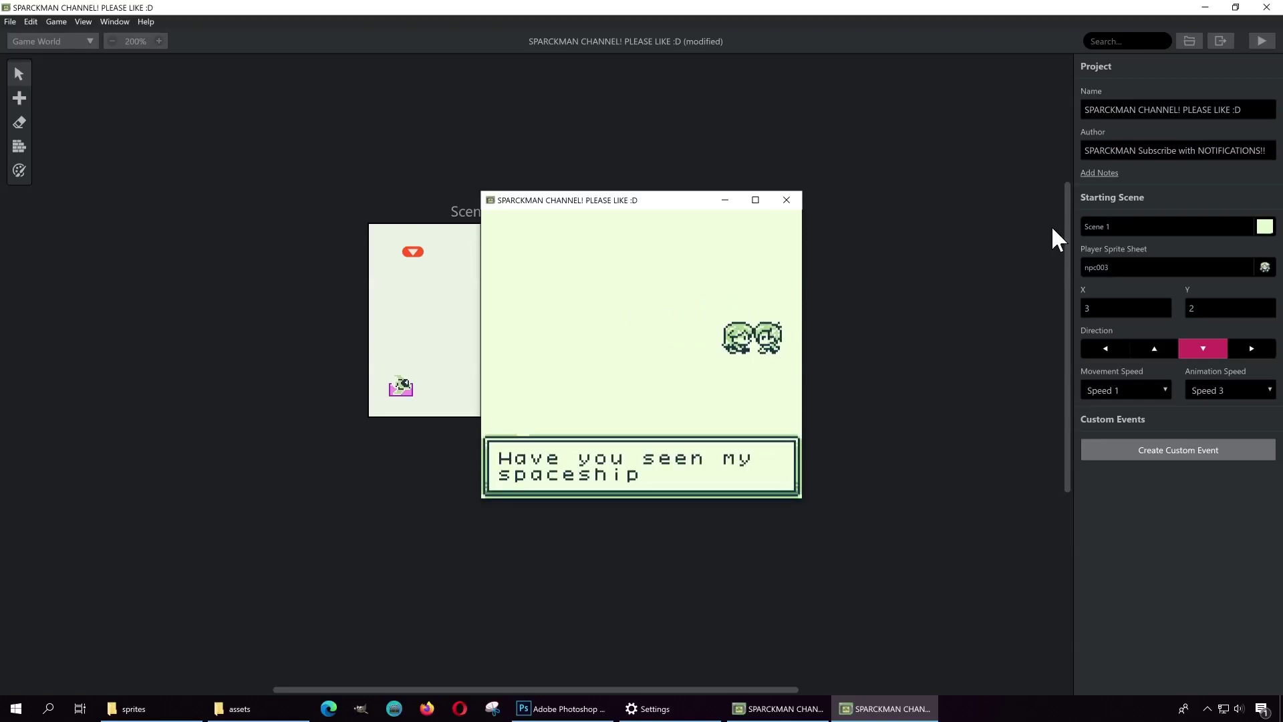
click(755, 199)
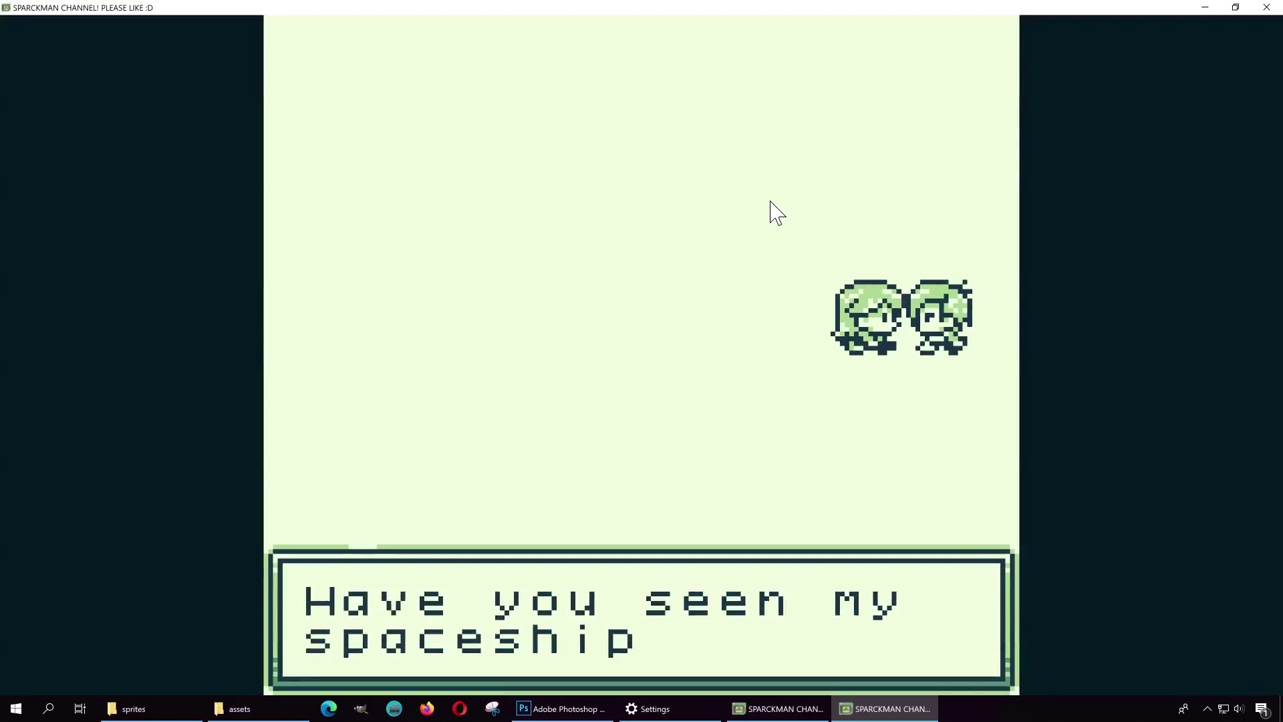
key(z)
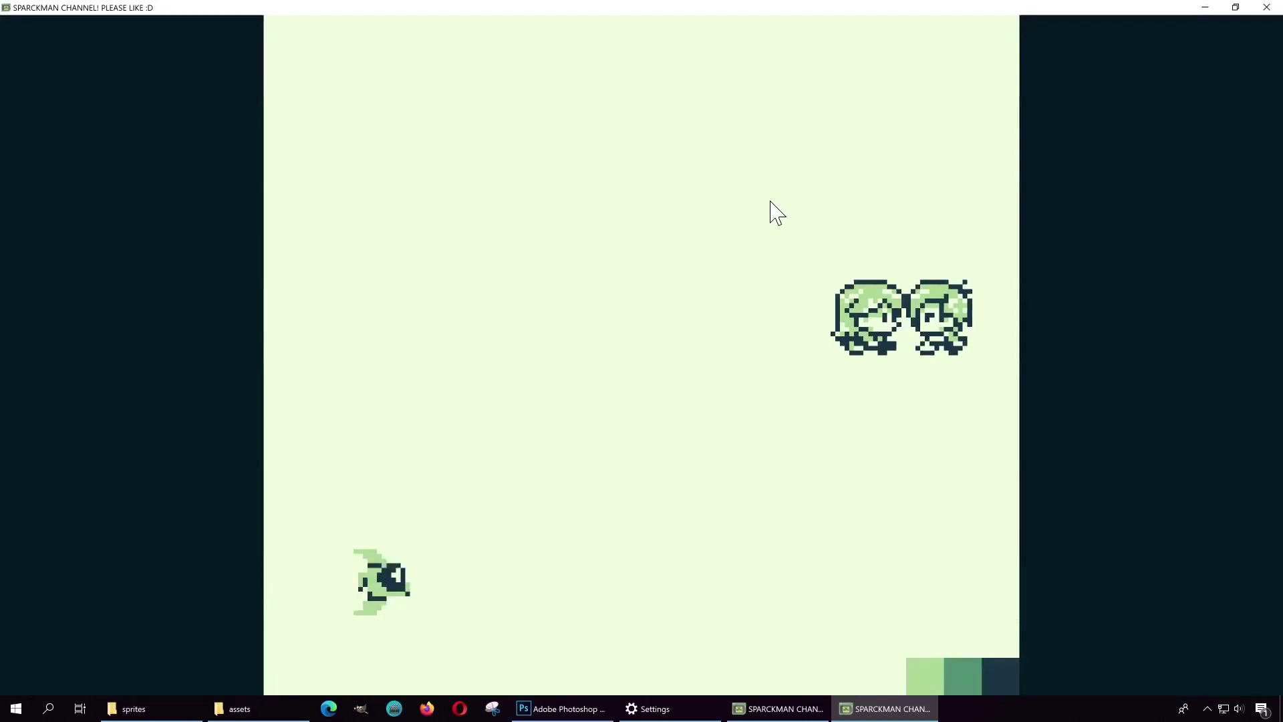
key(z)
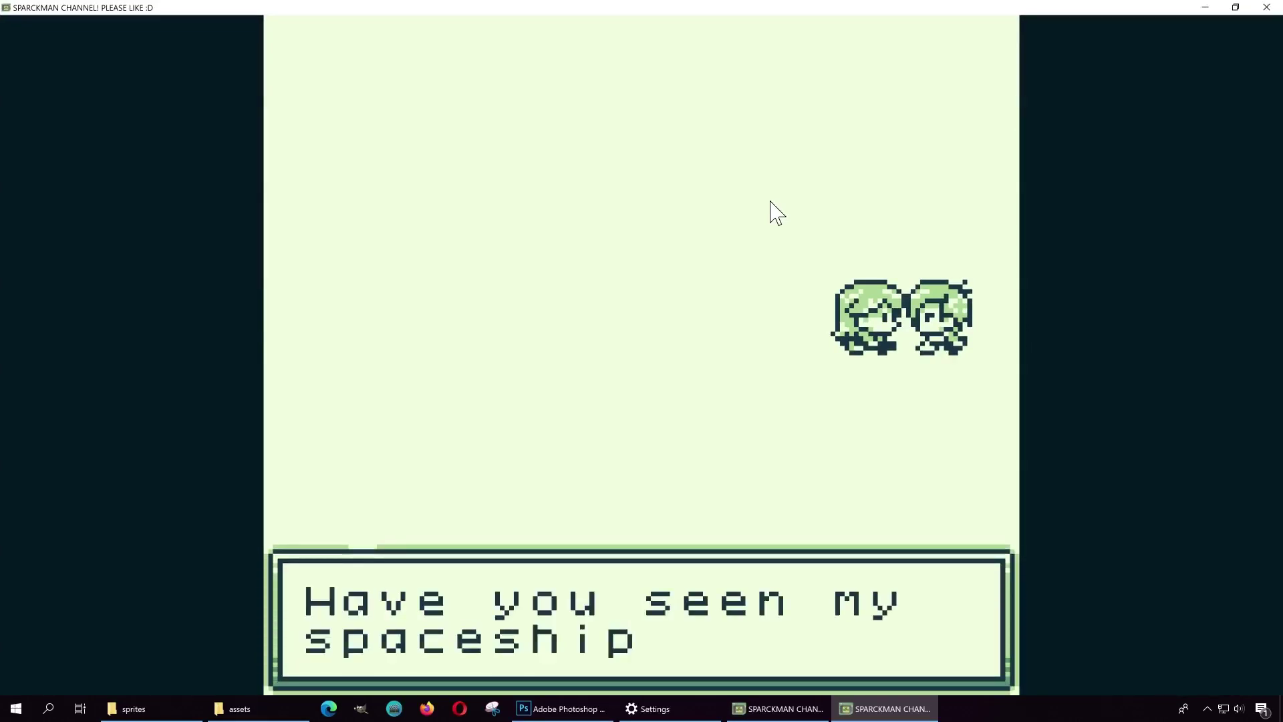
click(1267, 8)
Step: Move the spaceship actor to X 2, Y 16 and add a Variable: Set To 'True' event to its On Interact script
click(401, 385)
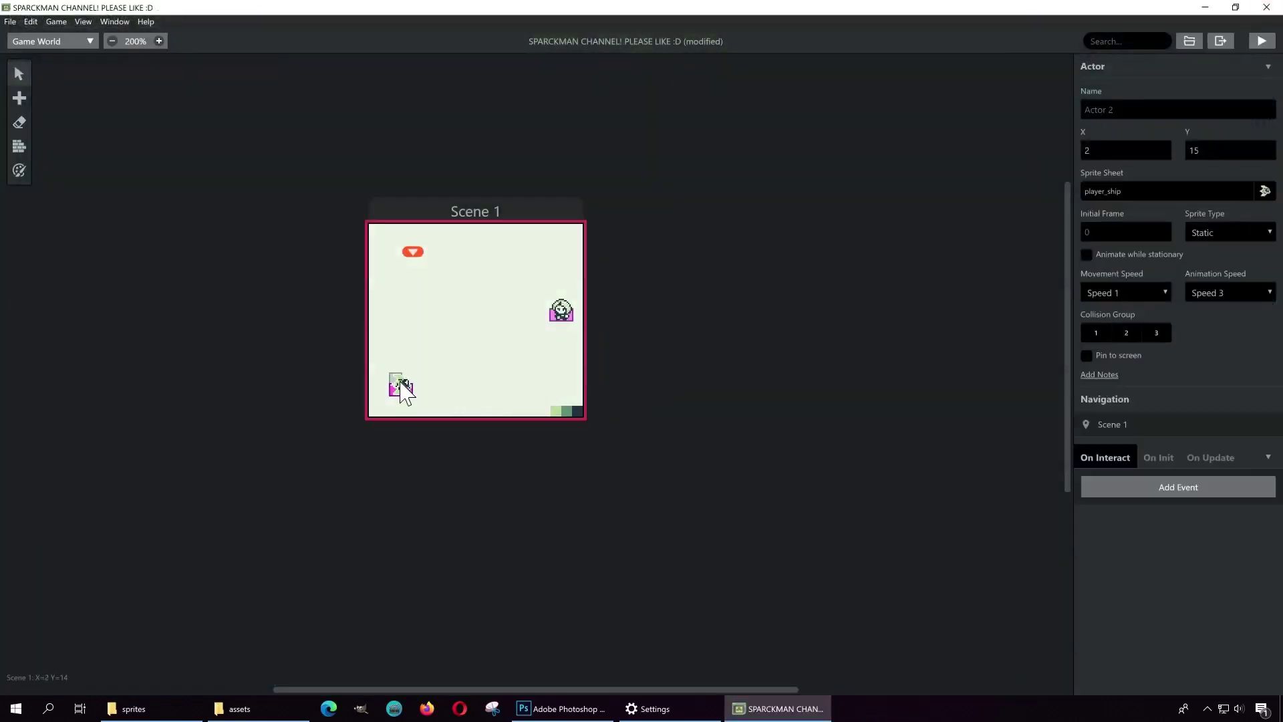
mouse_move(400, 385)
mouse_down()
mouse_move(423, 358)
mouse_move(393, 397)
mouse_up()
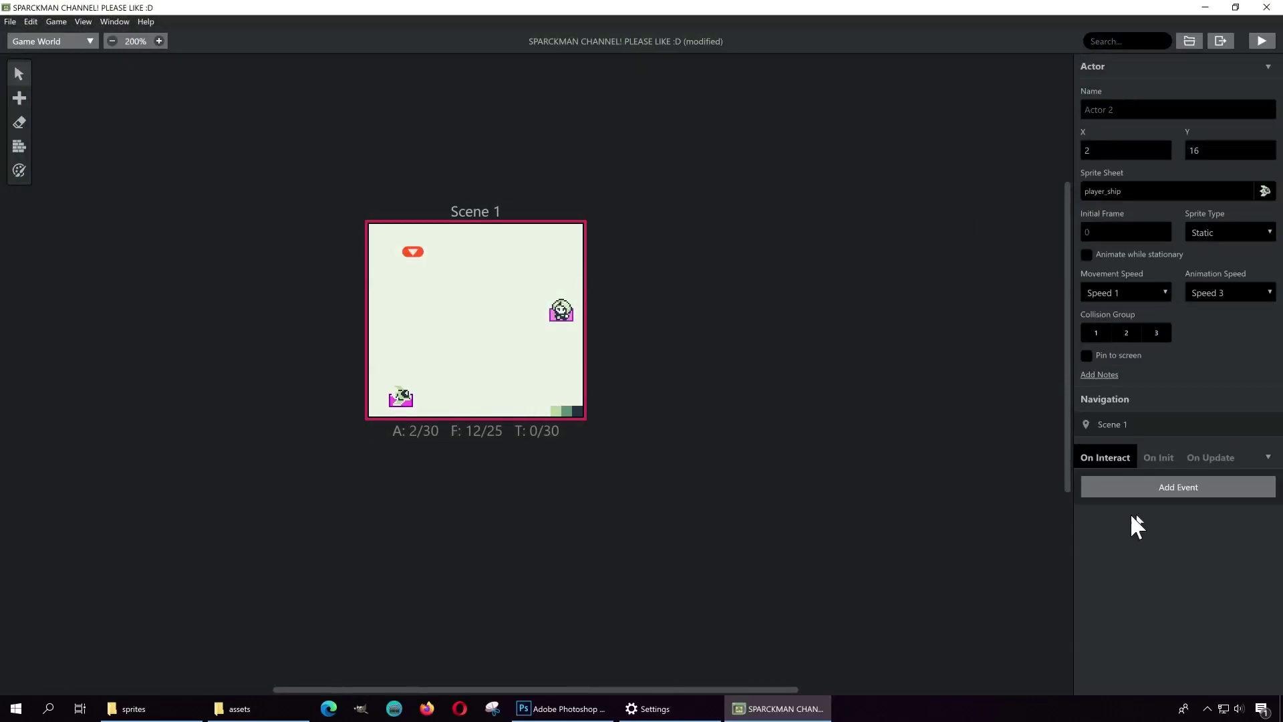
click(1159, 491)
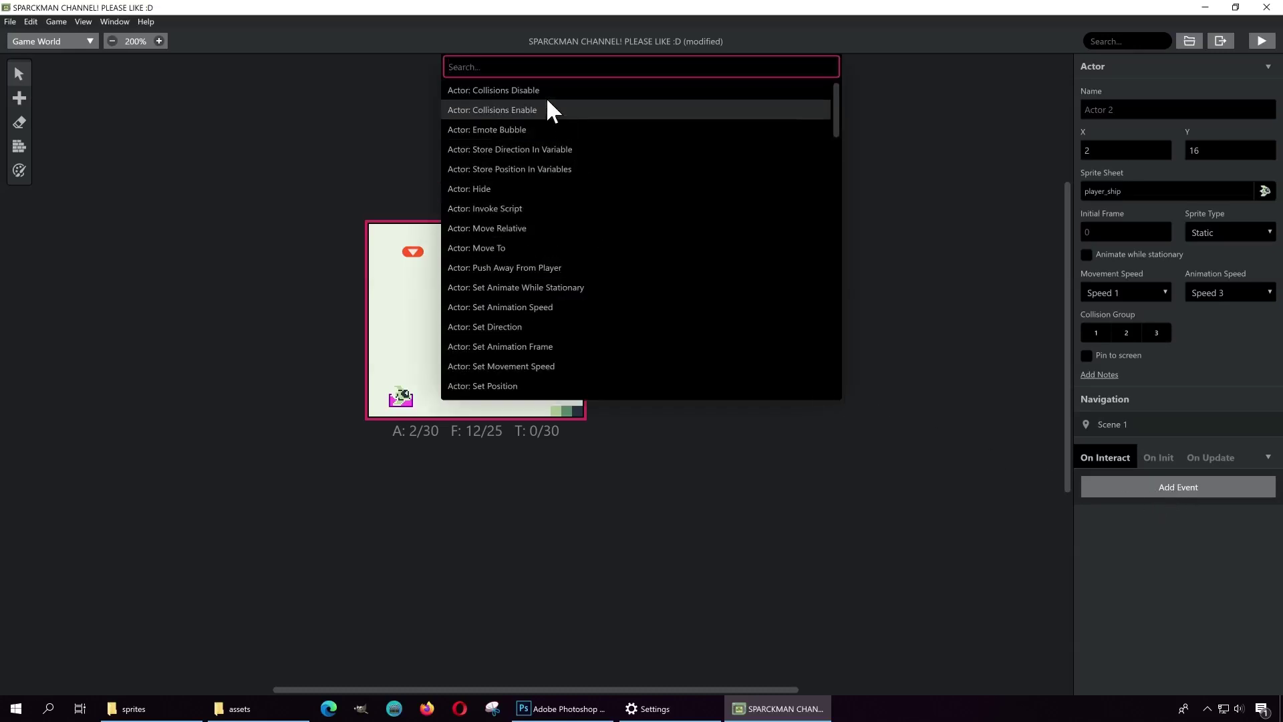
scroll(585, 175, down, 5)
scroll(581, 267, down, 15)
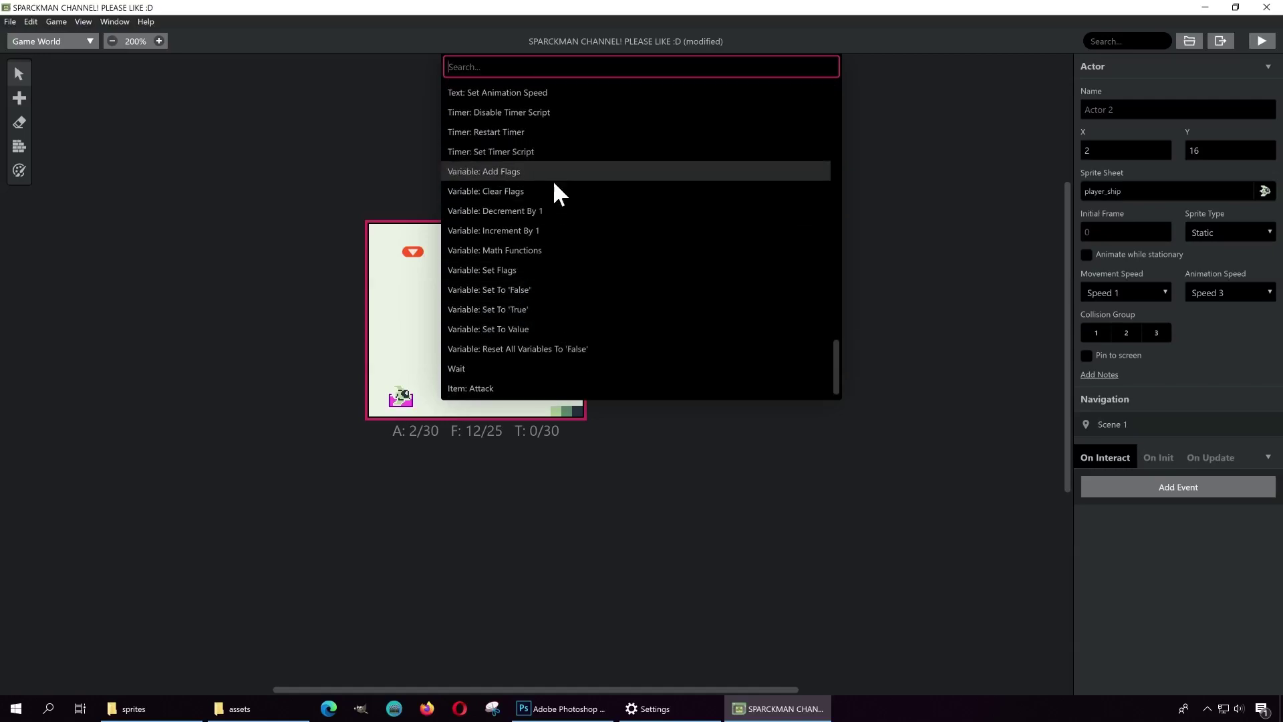
click(527, 309)
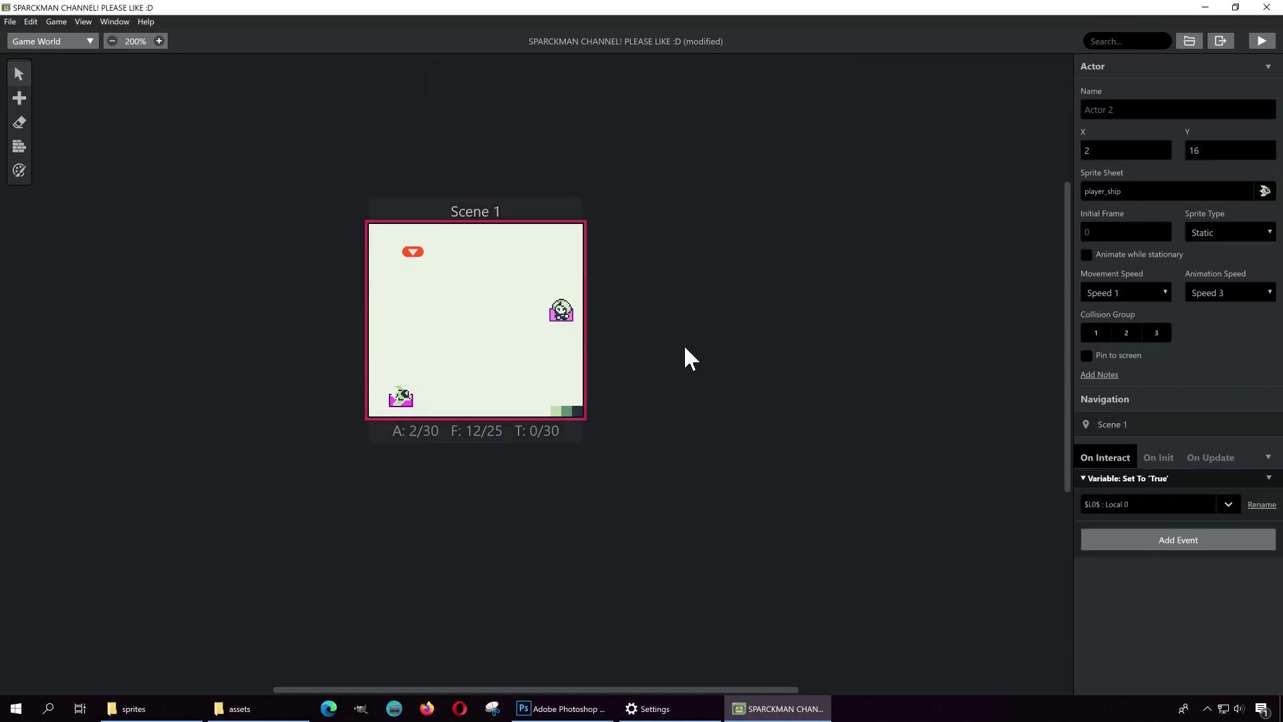
Step: Make the spaceship's Variable: Set To 'True' event target global Variable 000
click(1228, 502)
scroll(1196, 600, down, 3)
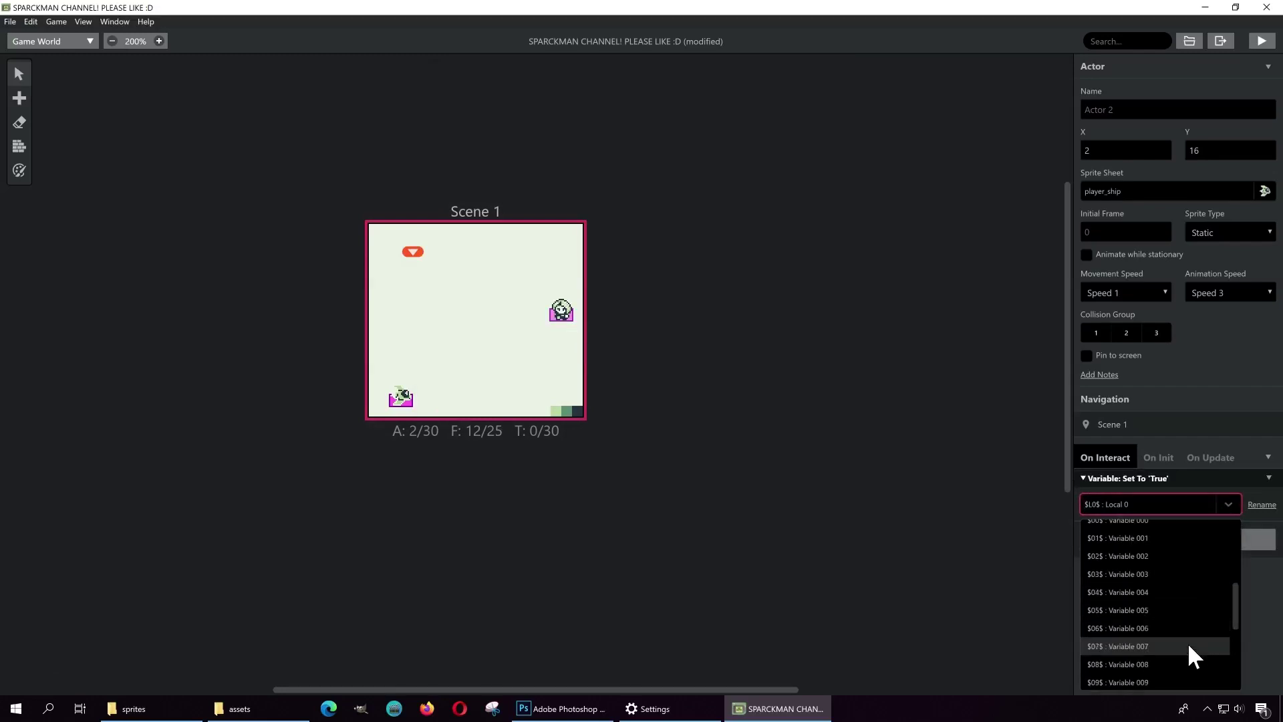
scroll(1189, 646, up, 2)
scroll(1188, 640, down, 2)
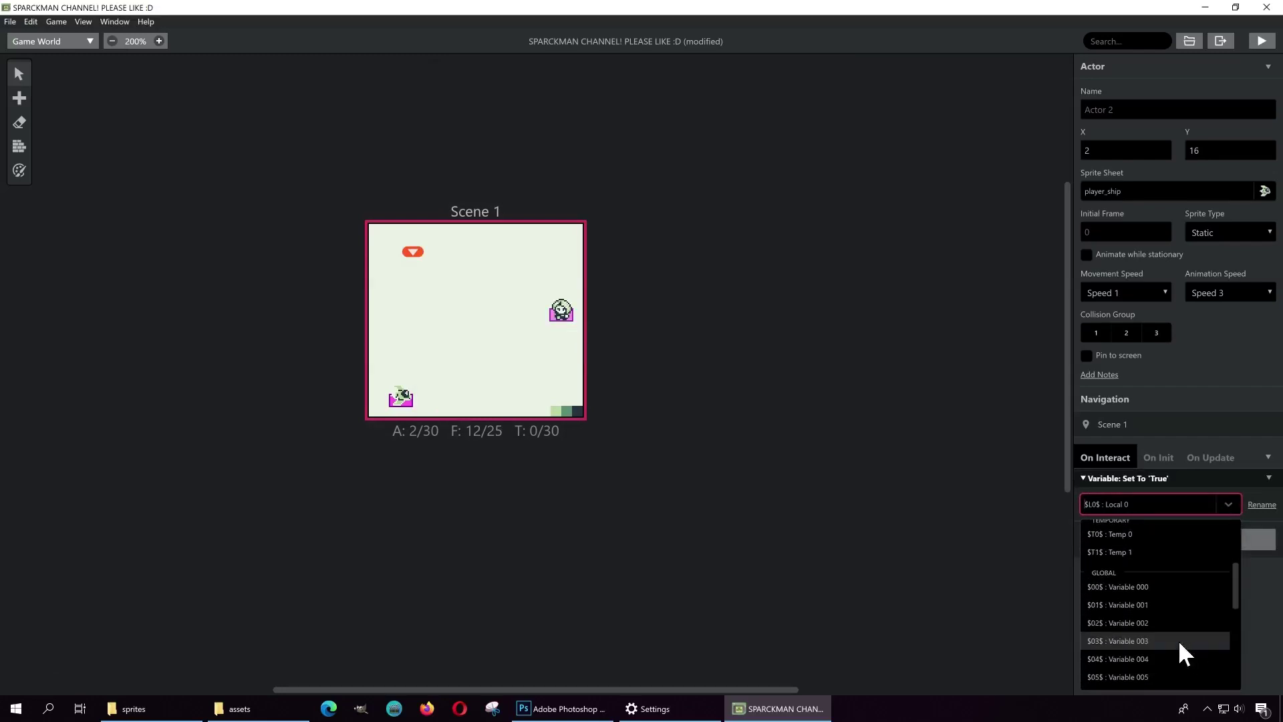
click(1153, 587)
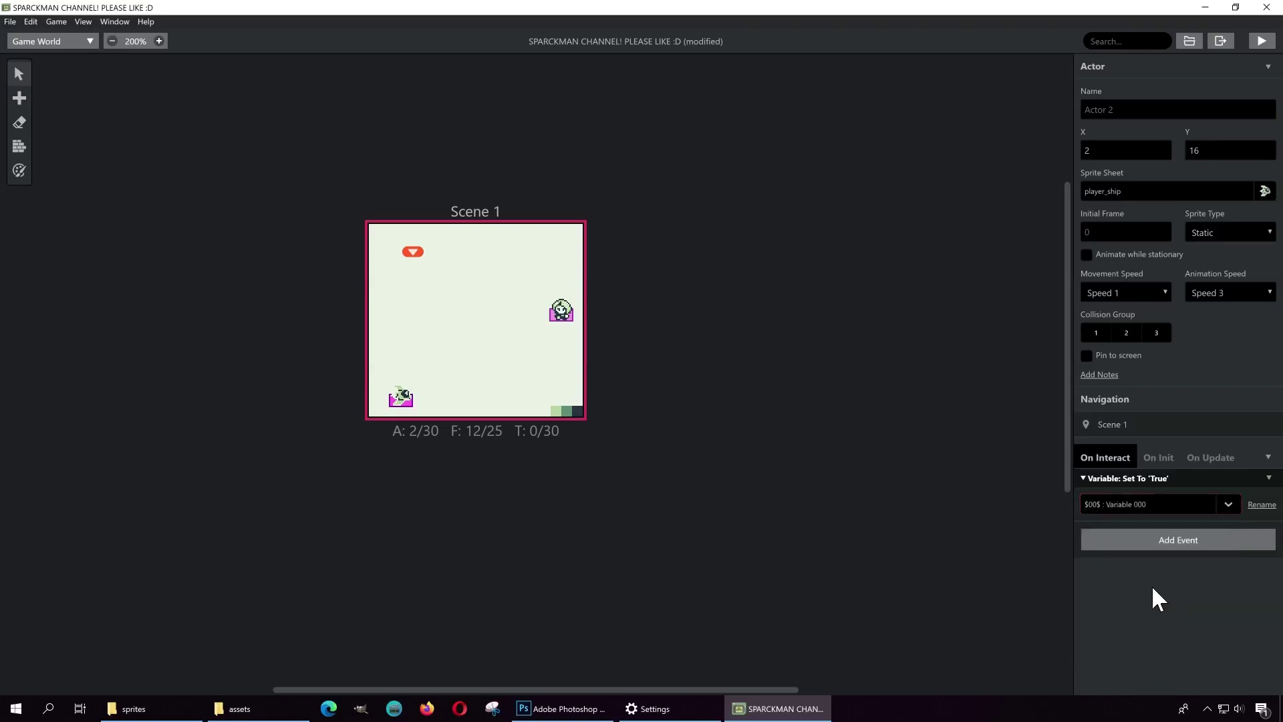
Step: Add an Actor: Hide event for the spaceship itself after the variable event in its On Interact script
click(1195, 559)
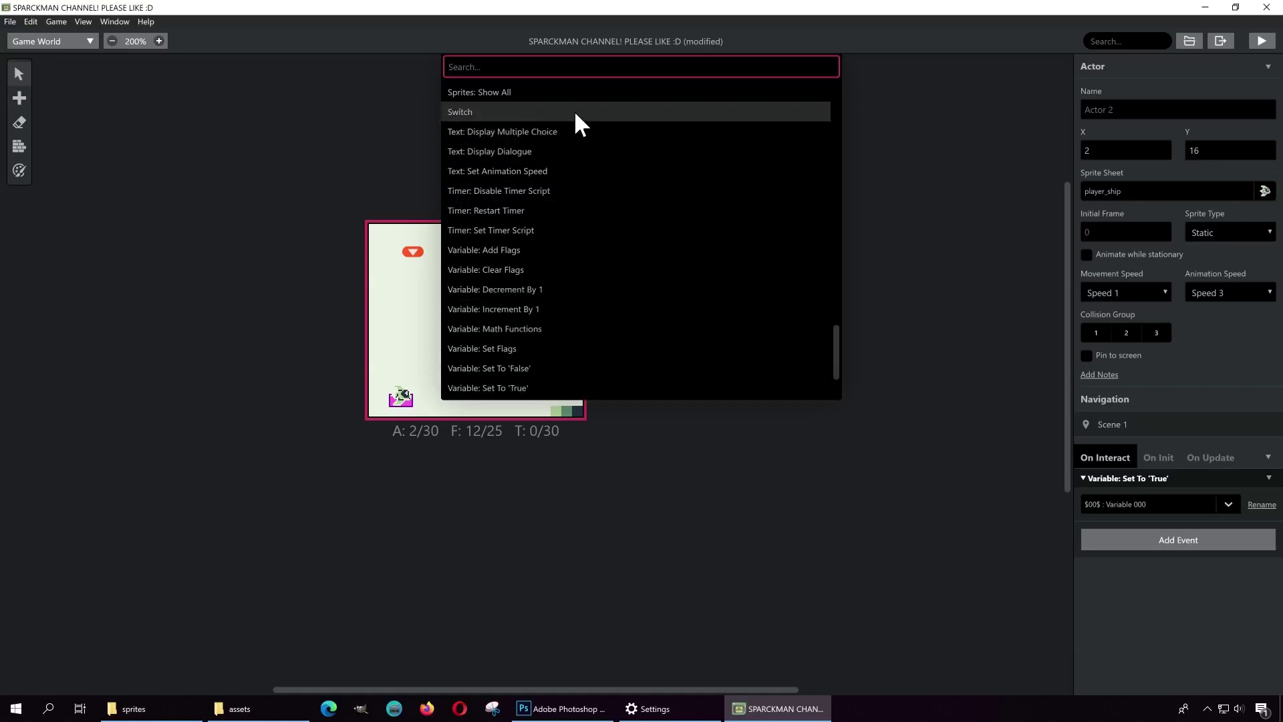
text(hide)
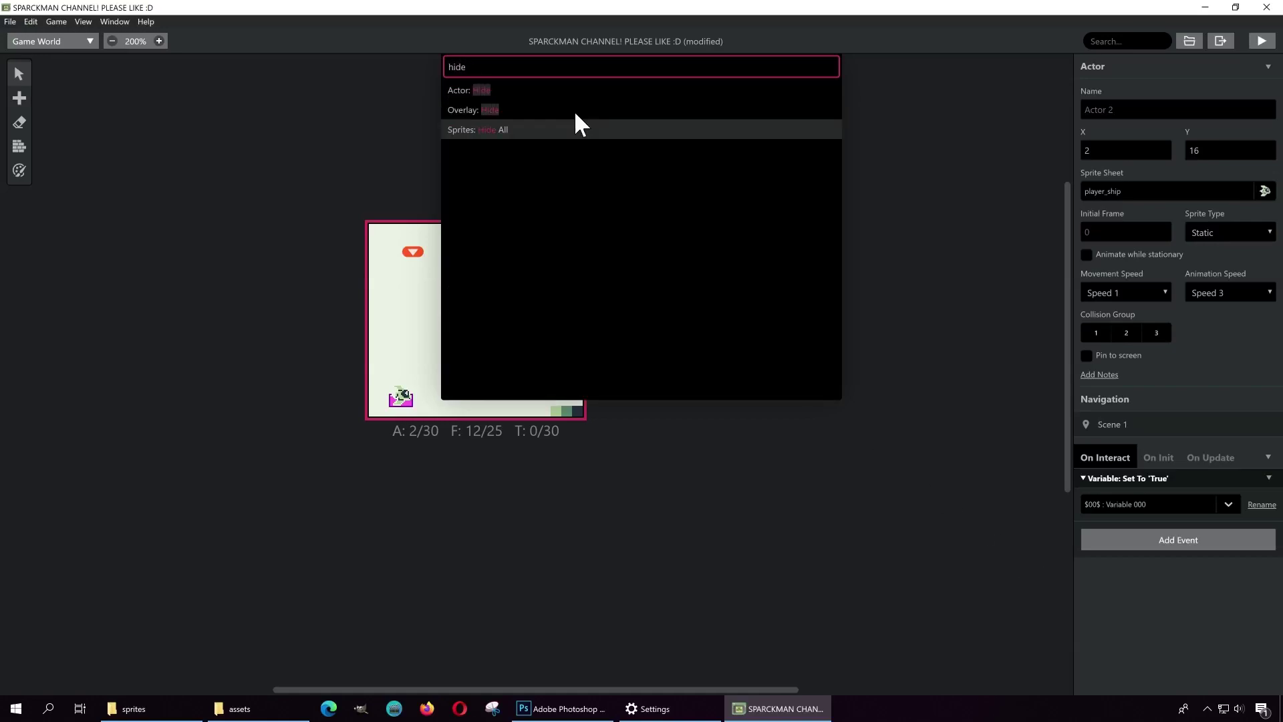
click(487, 91)
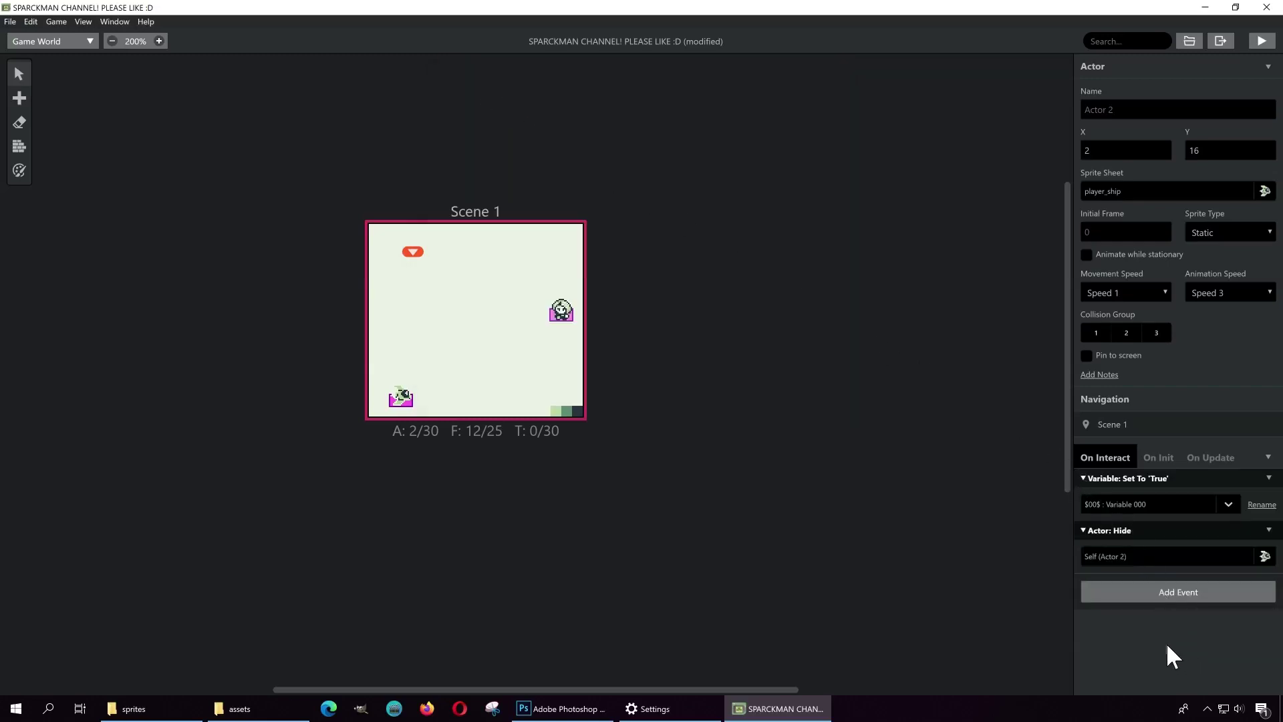
Step: Test-run the game in a maximized window, walk the player down to the spaceship and interact with it
click(1260, 41)
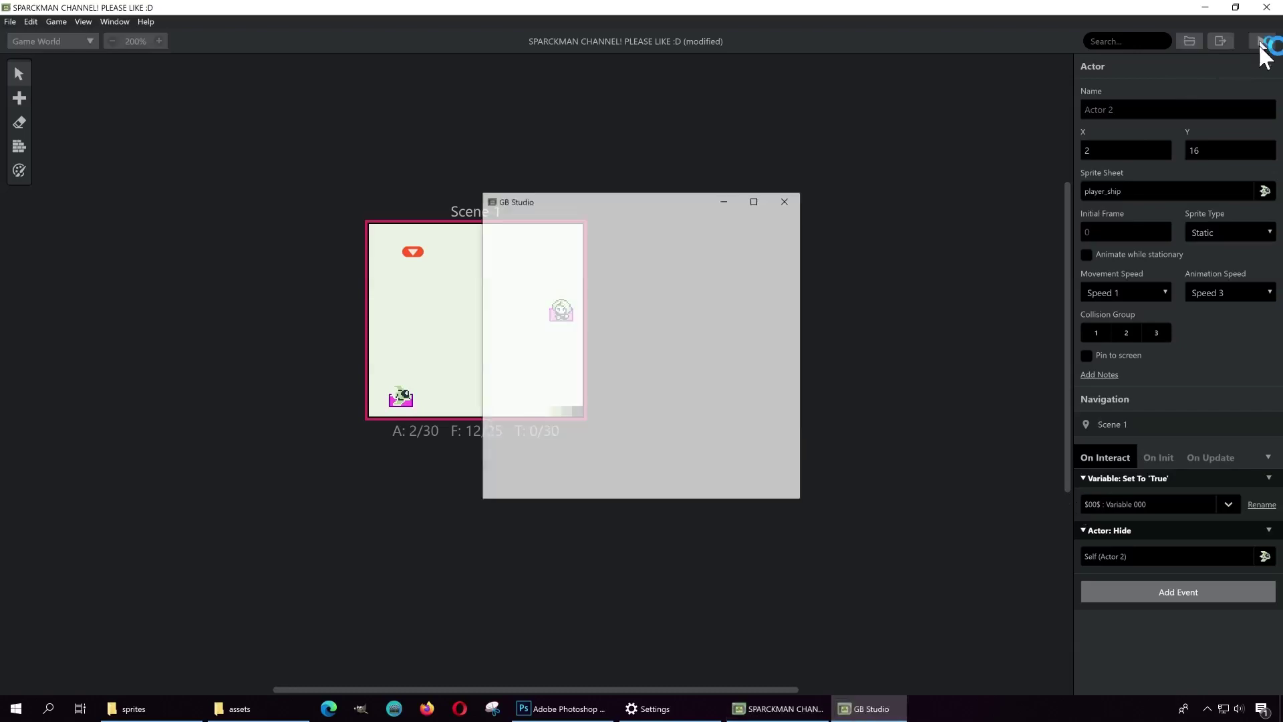
click(756, 200)
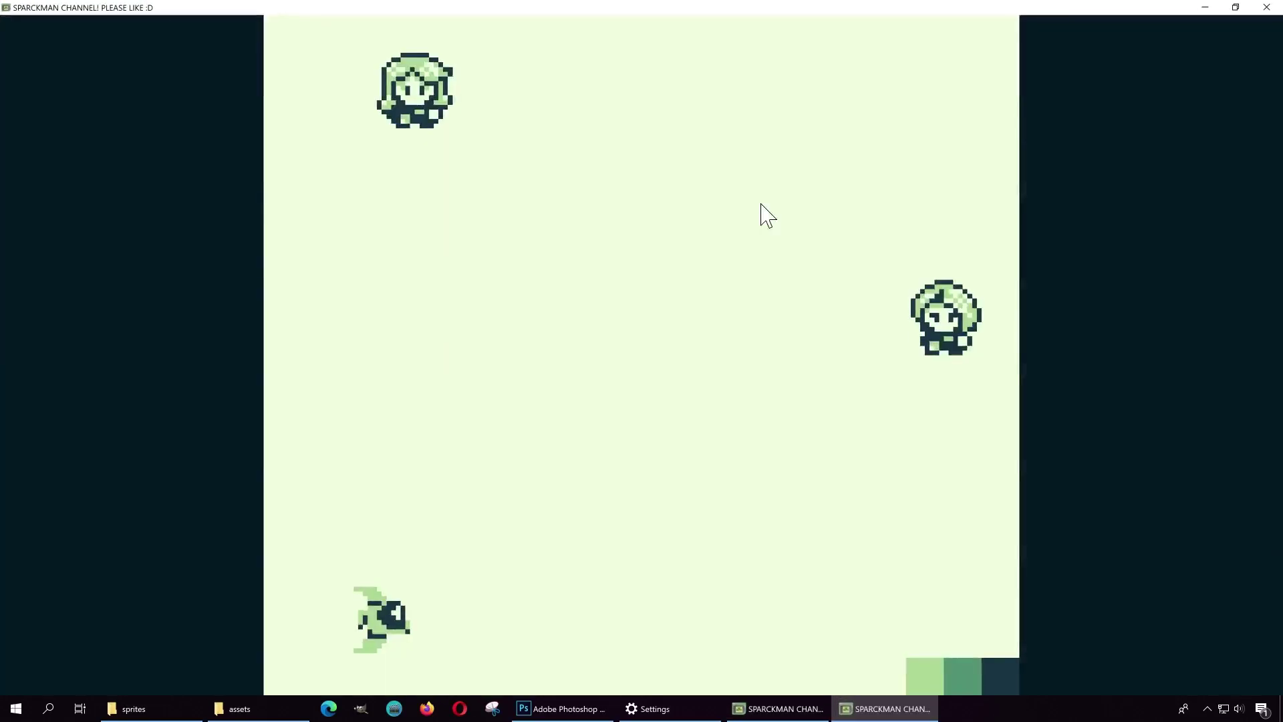
key(Down)
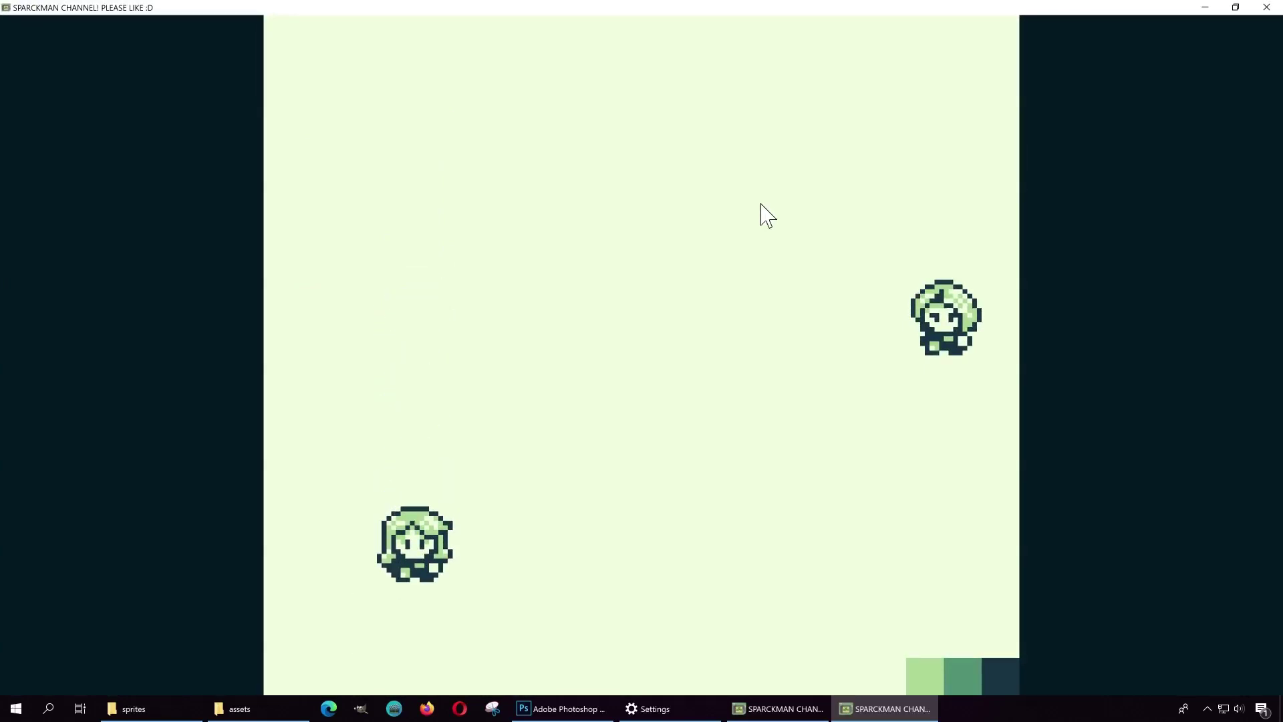
key(Down)
Step: Walk the player to the NPC, trigger and dismiss its dialogue, and close the game preview
key(Up)
key(Left)
key(Right)
key(Up)
key(Right)
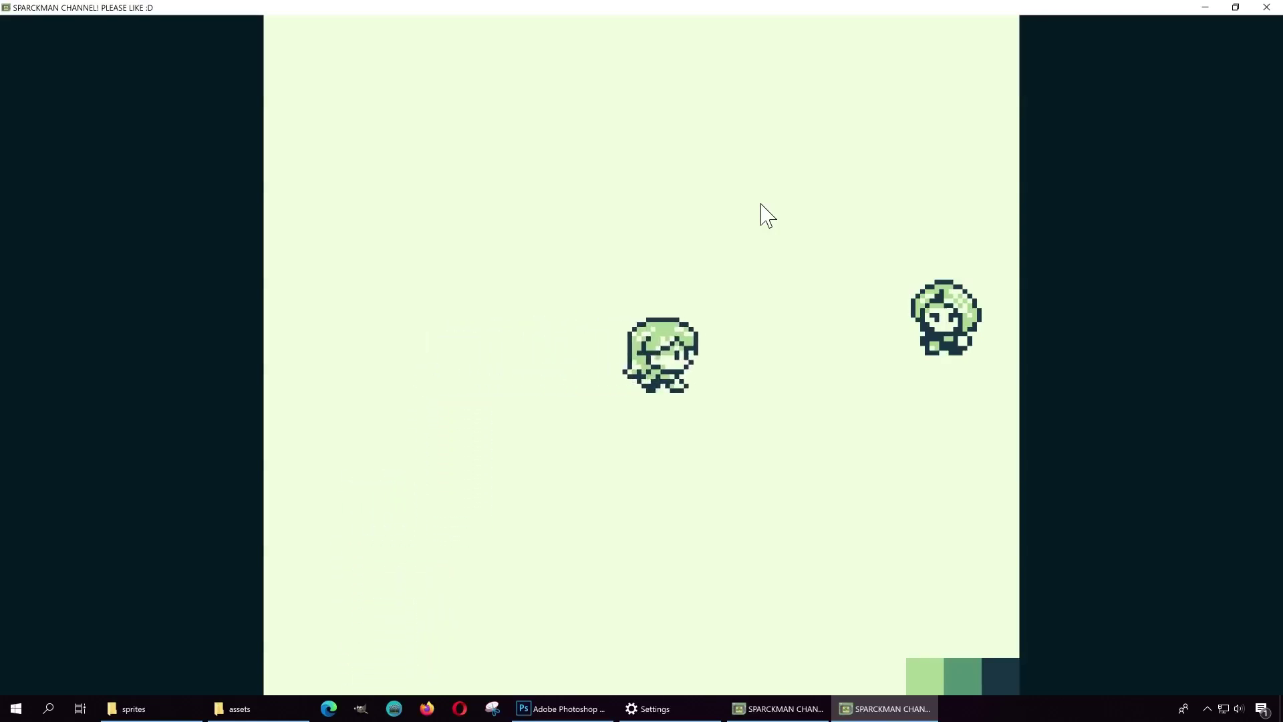
key(Up)
key(Right)
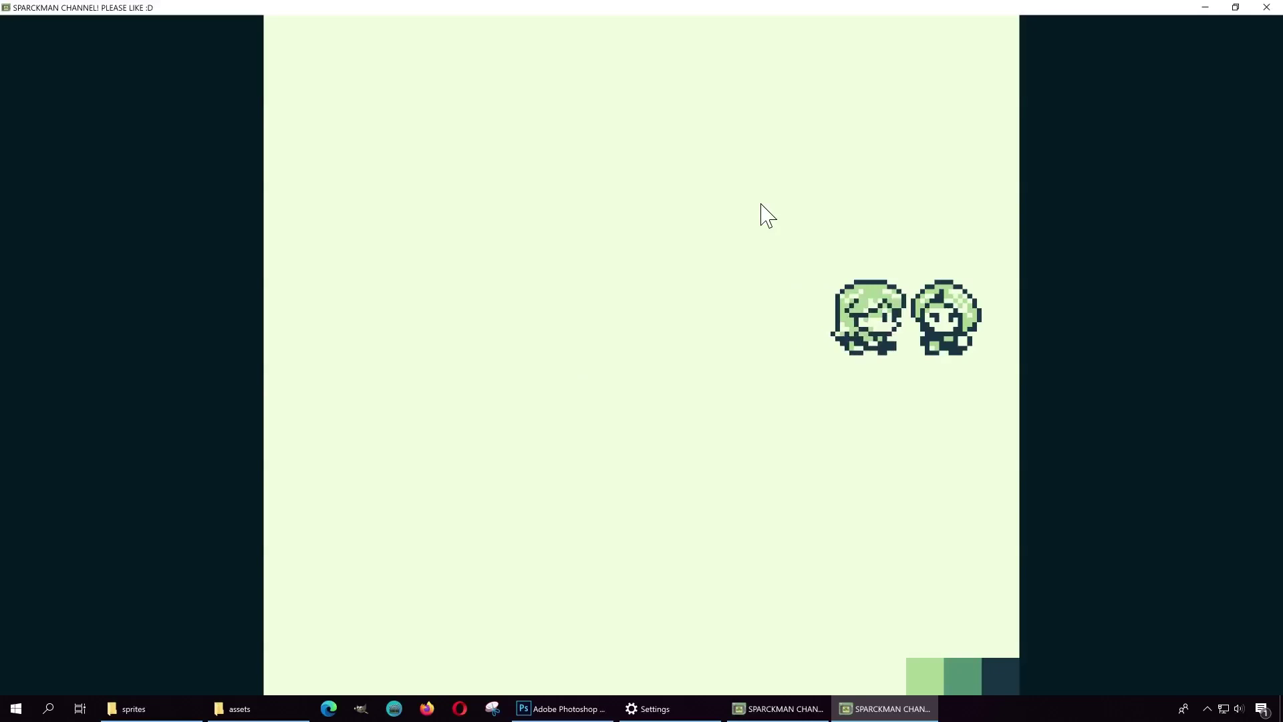
key(z)
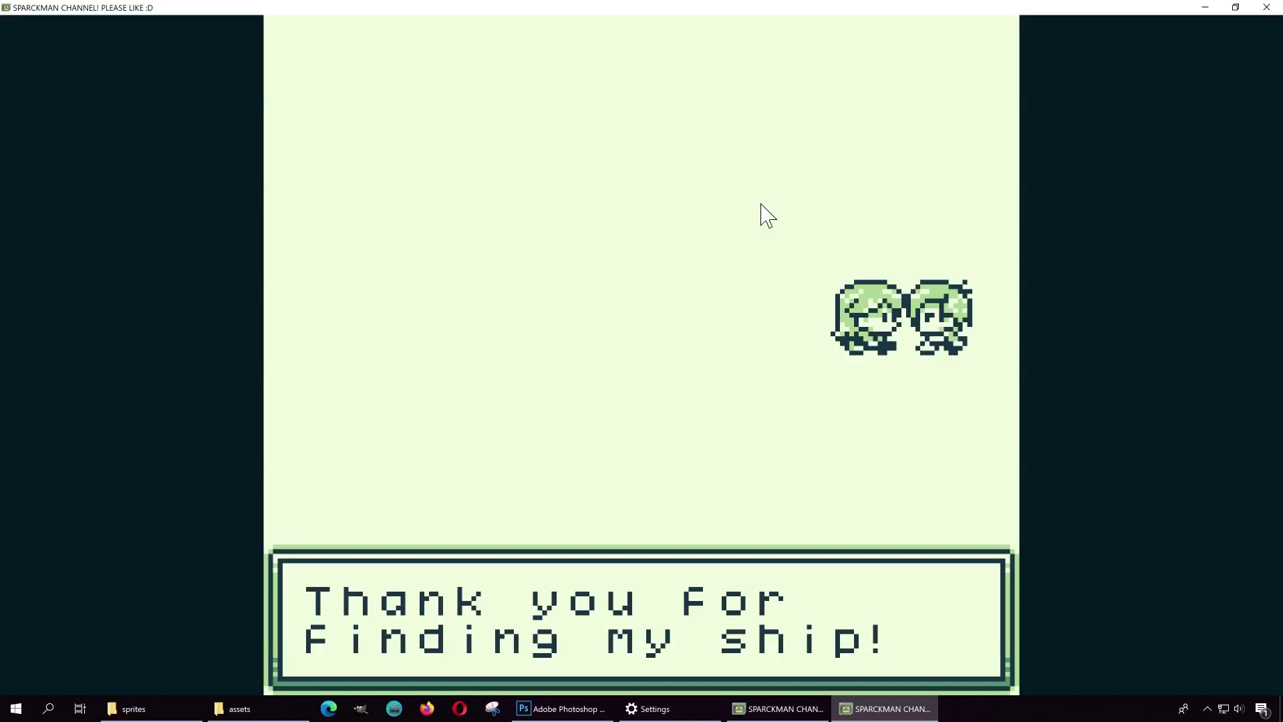
key(z)
key(Left)
key(Right)
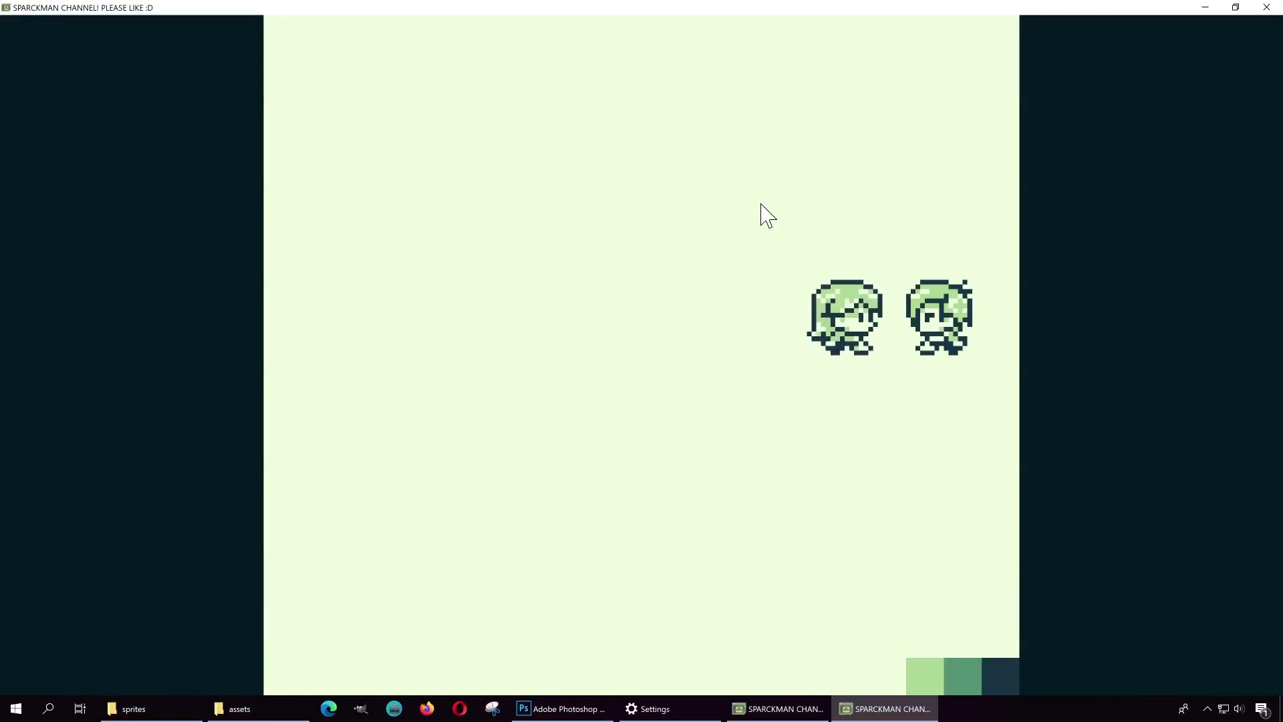
key(Left)
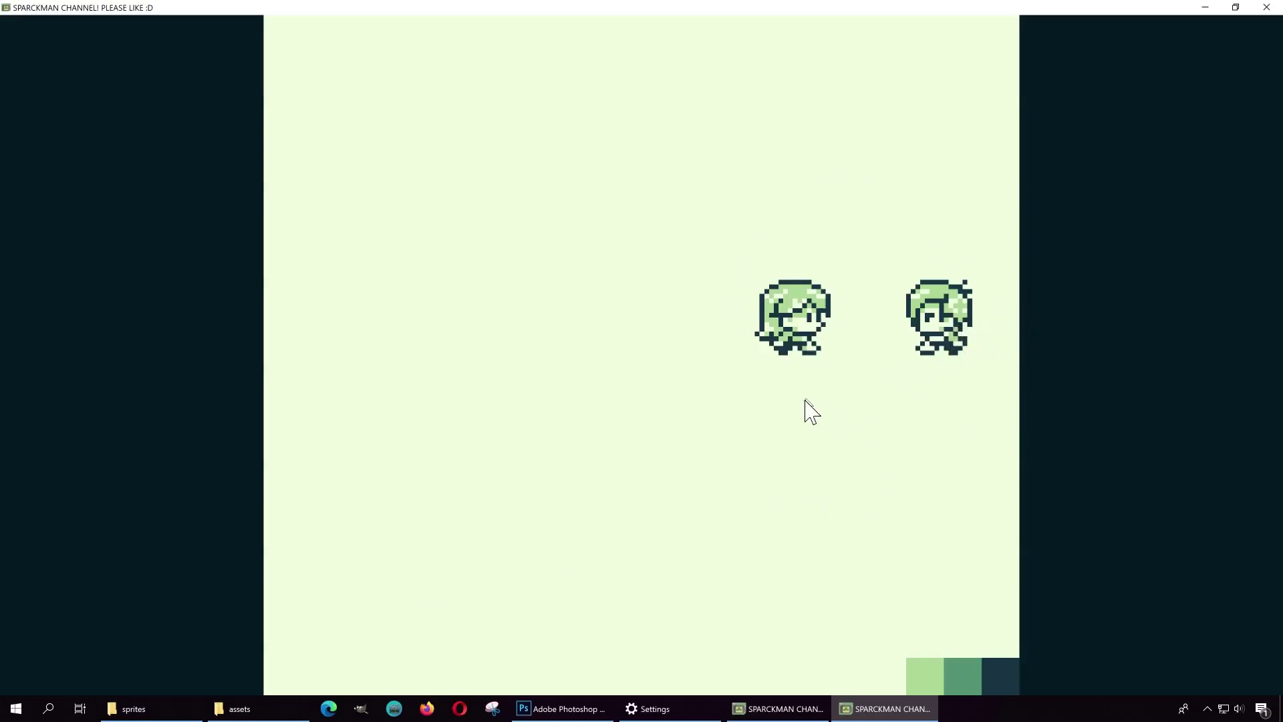
click(1266, 7)
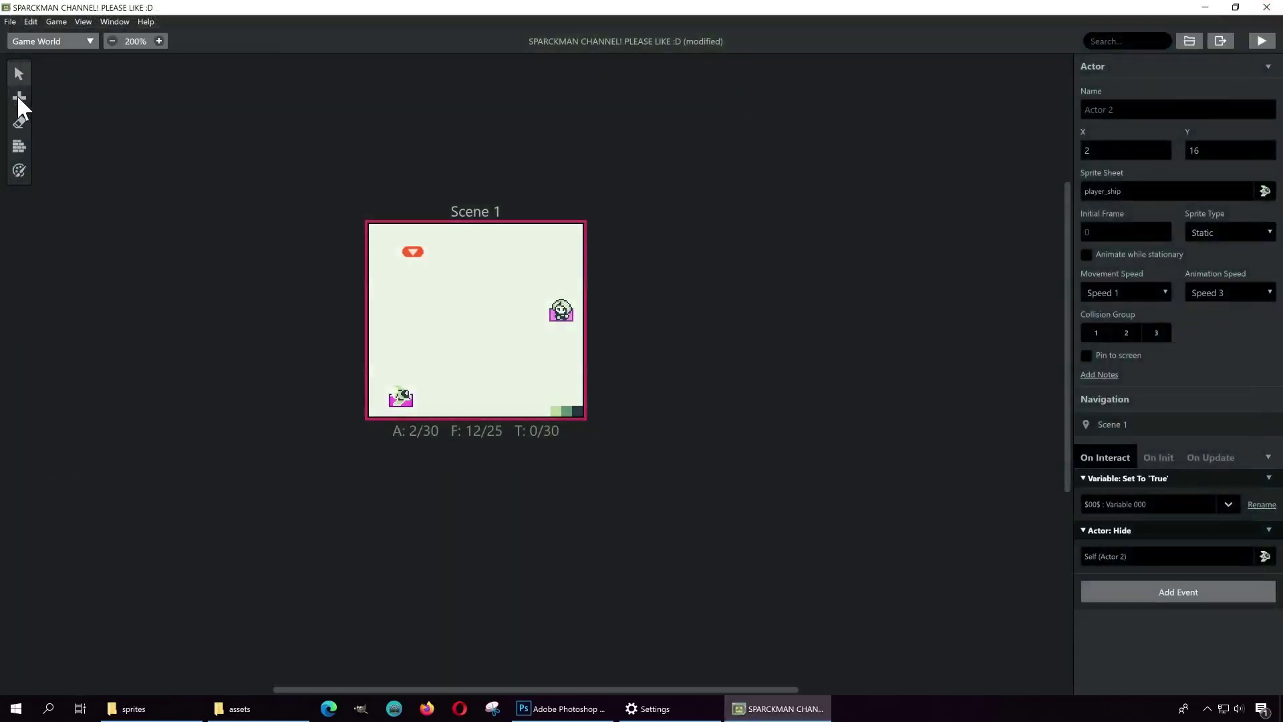
Step: Add a second scene beside Scene 1, give it the cave background, and line it up with Scene 1
mouse_move(23, 99)
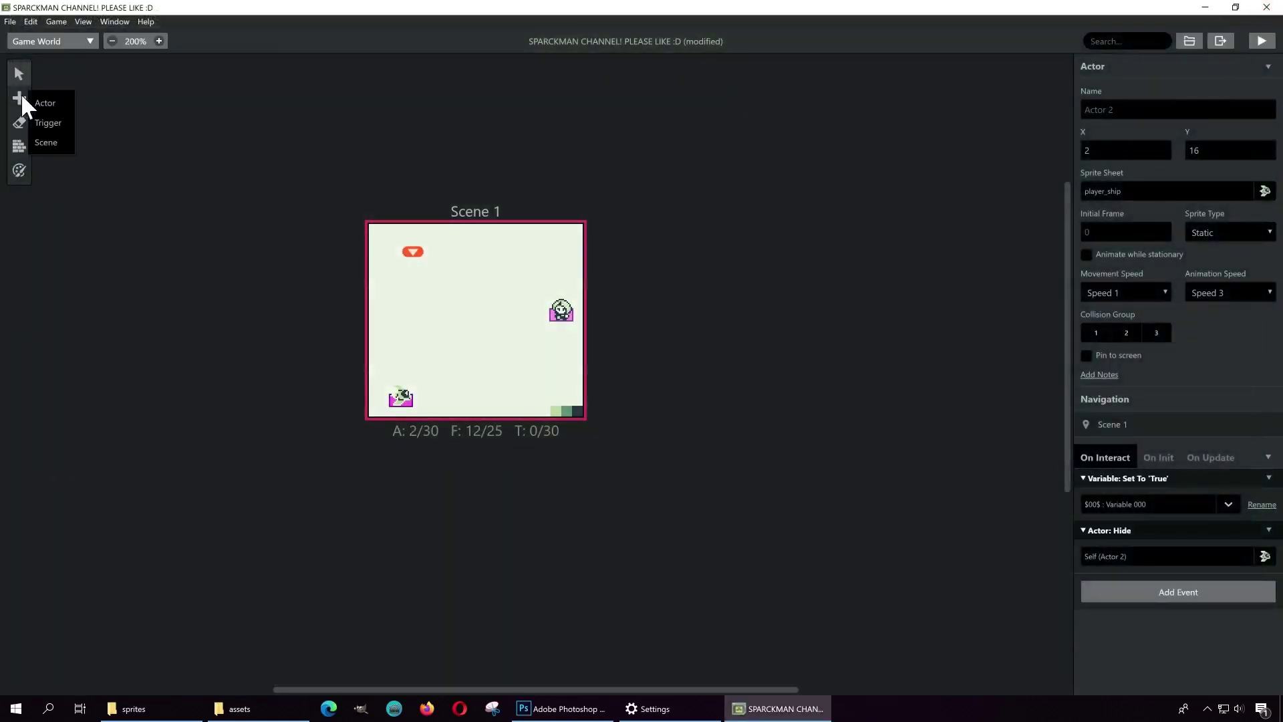
click(47, 143)
click(834, 327)
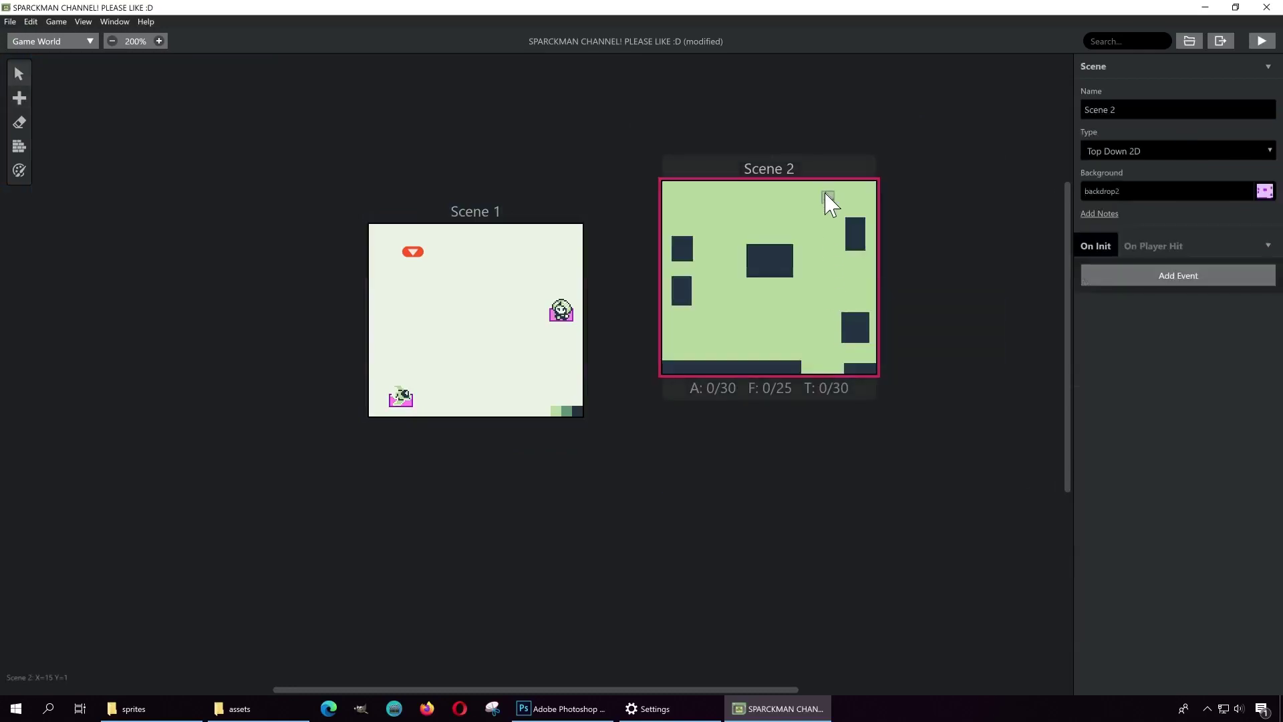
click(1265, 198)
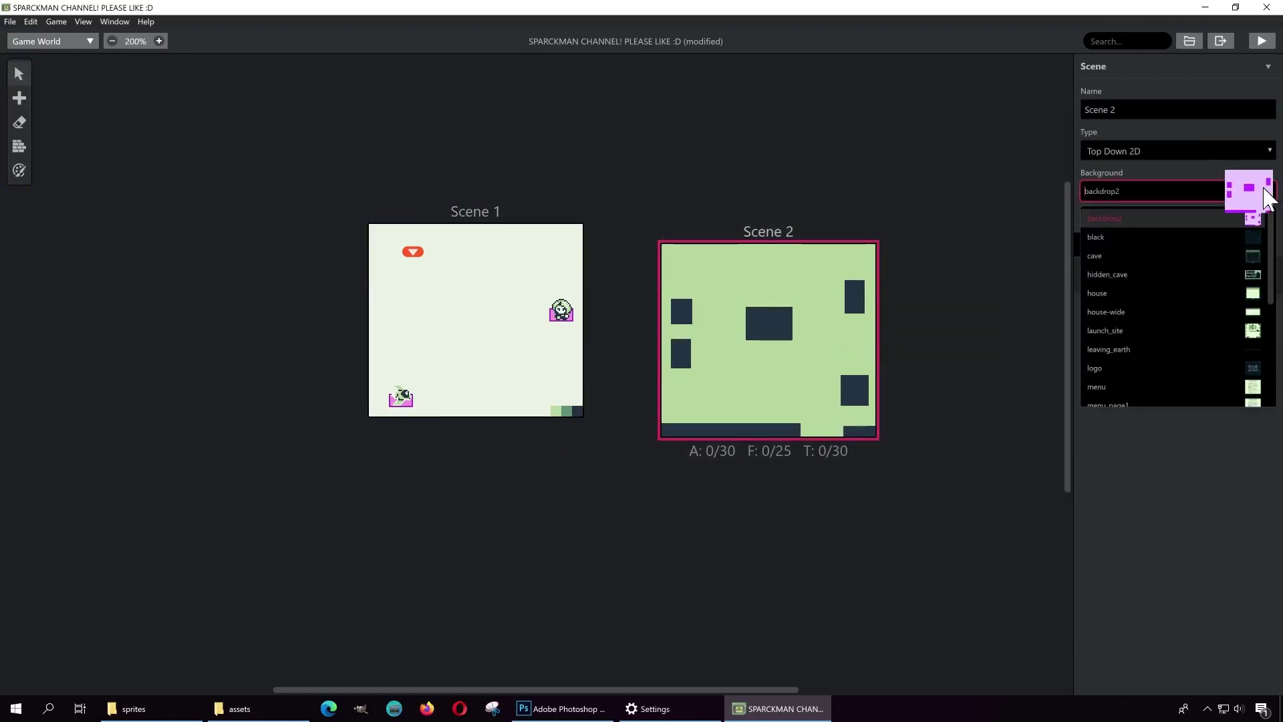
click(1260, 259)
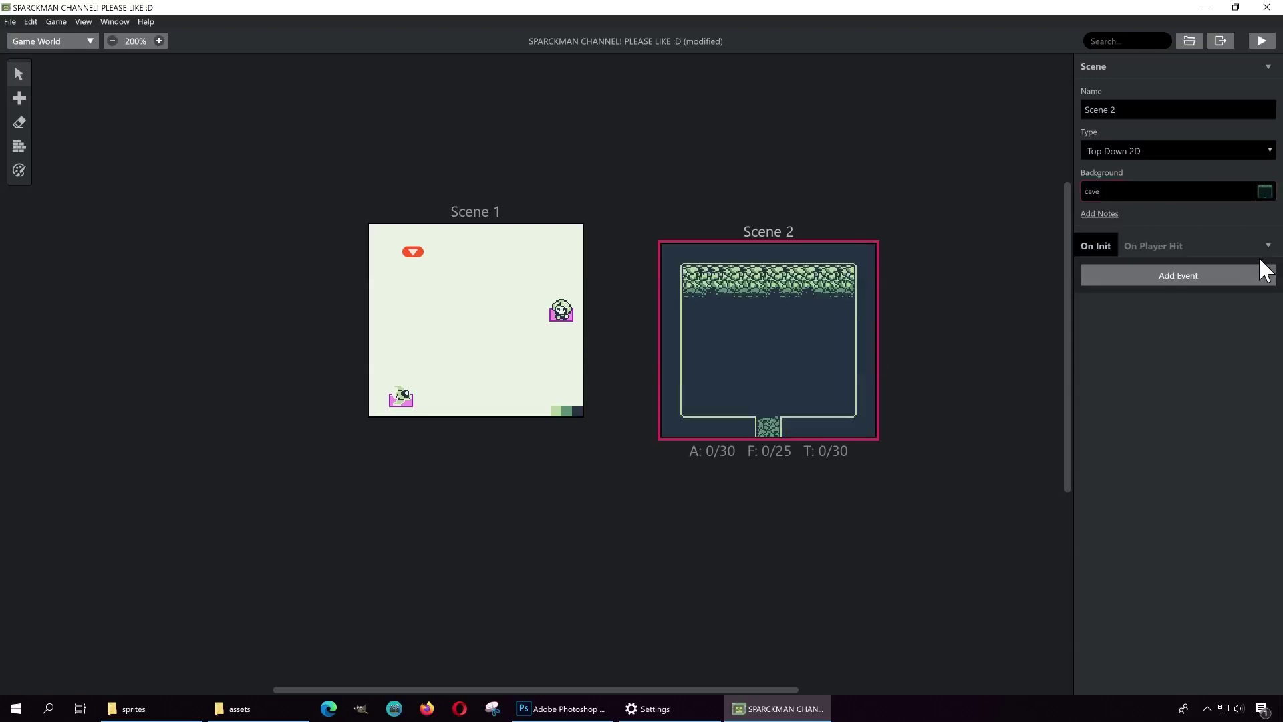
drag(799, 222, 784, 211)
Step: Change Scene 1's background to house and move the NPC and the player start inside the room, the start at X 3, Y 4
click(525, 264)
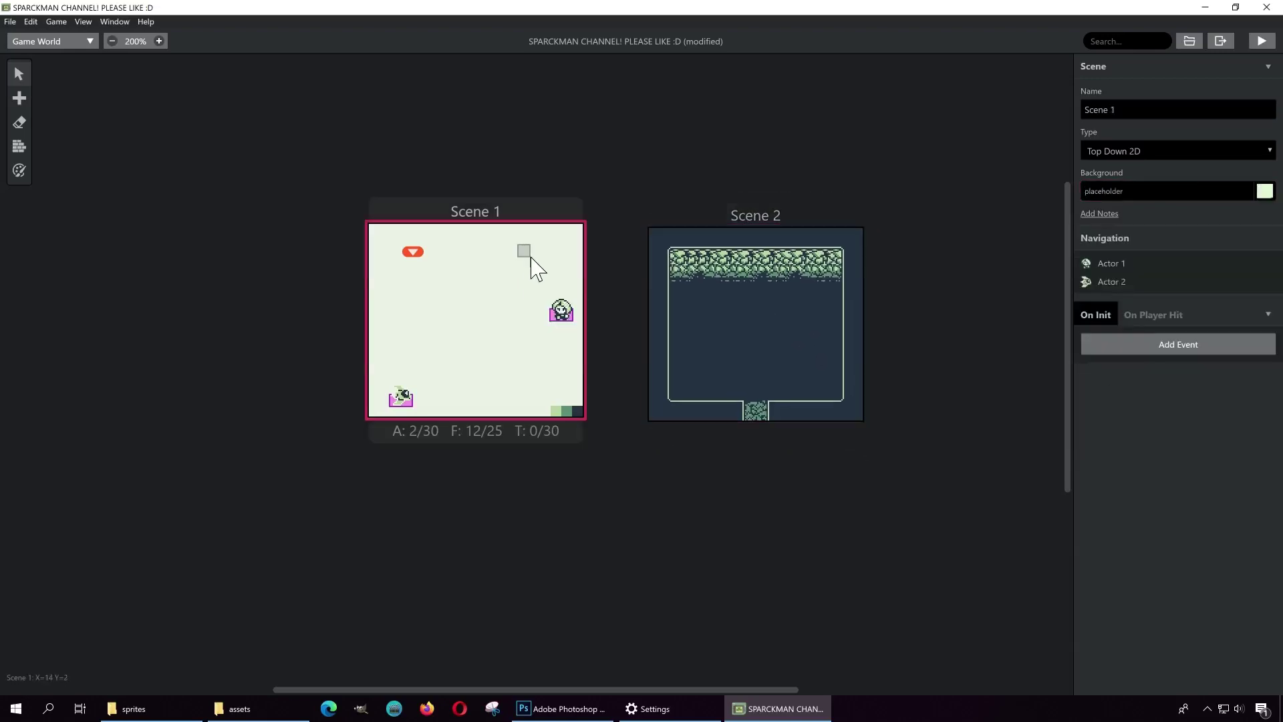
click(1264, 194)
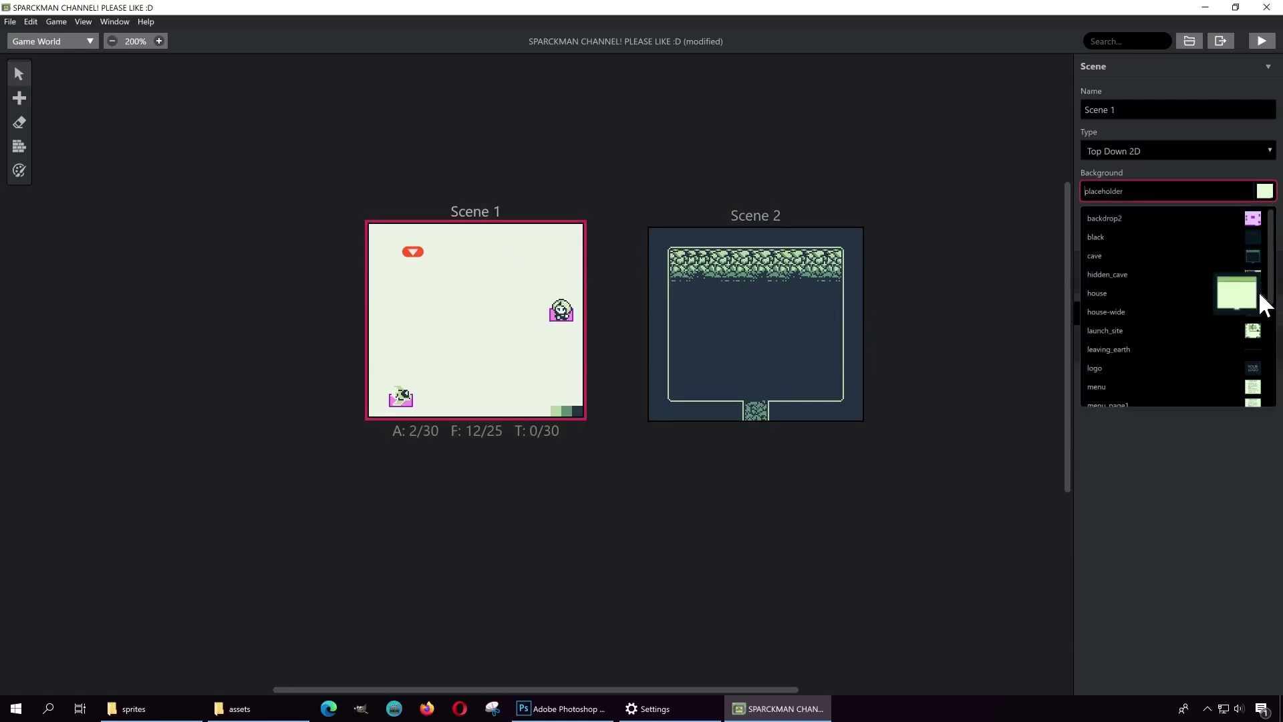
click(1258, 292)
mouse_move(563, 310)
mouse_down()
mouse_move(543, 286)
mouse_move(553, 277)
mouse_up()
drag(412, 253, 410, 286)
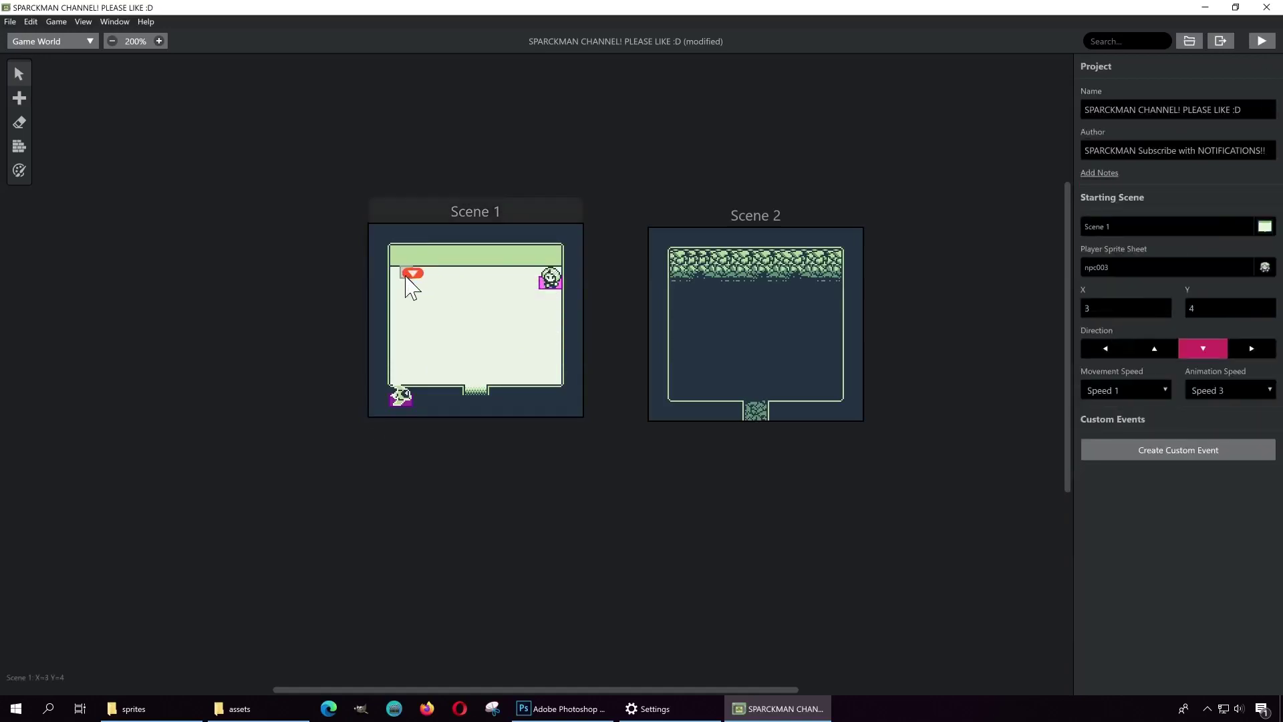
Step: Move the spaceship actor from Scene 1 into the cave of Scene 2 at X 15, Y 6
drag(401, 387, 415, 374)
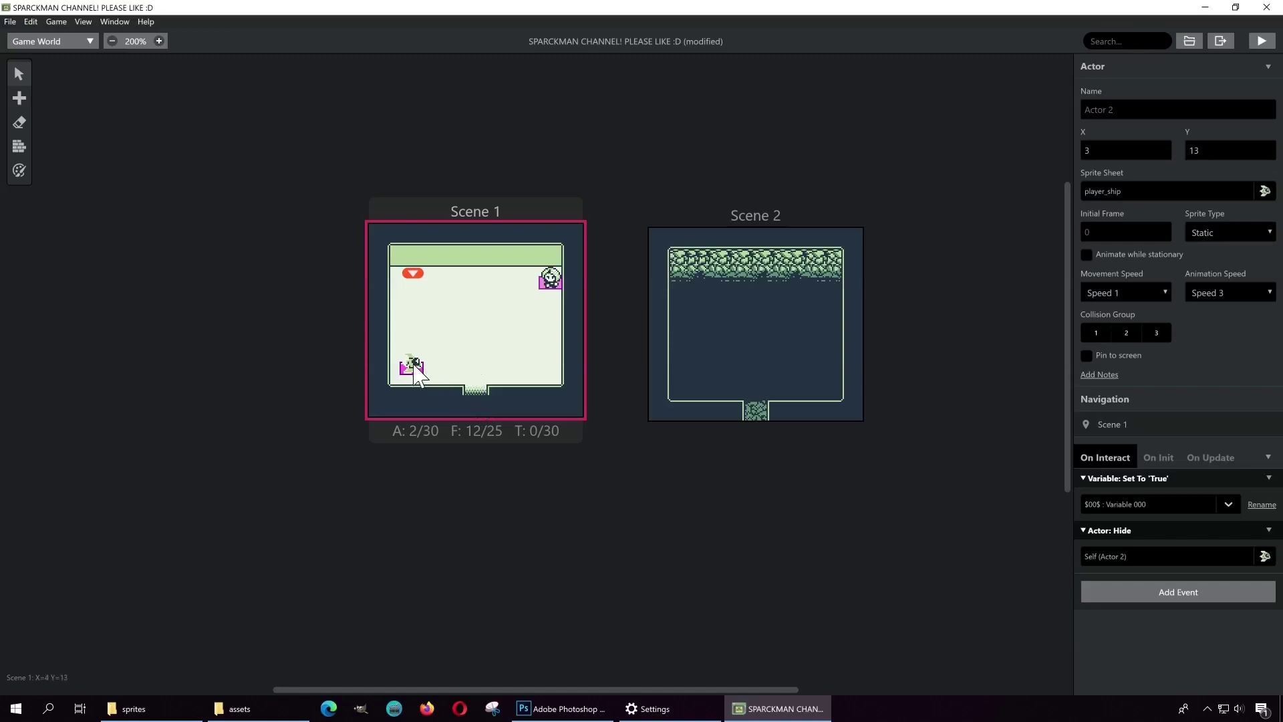
drag(415, 371, 805, 311)
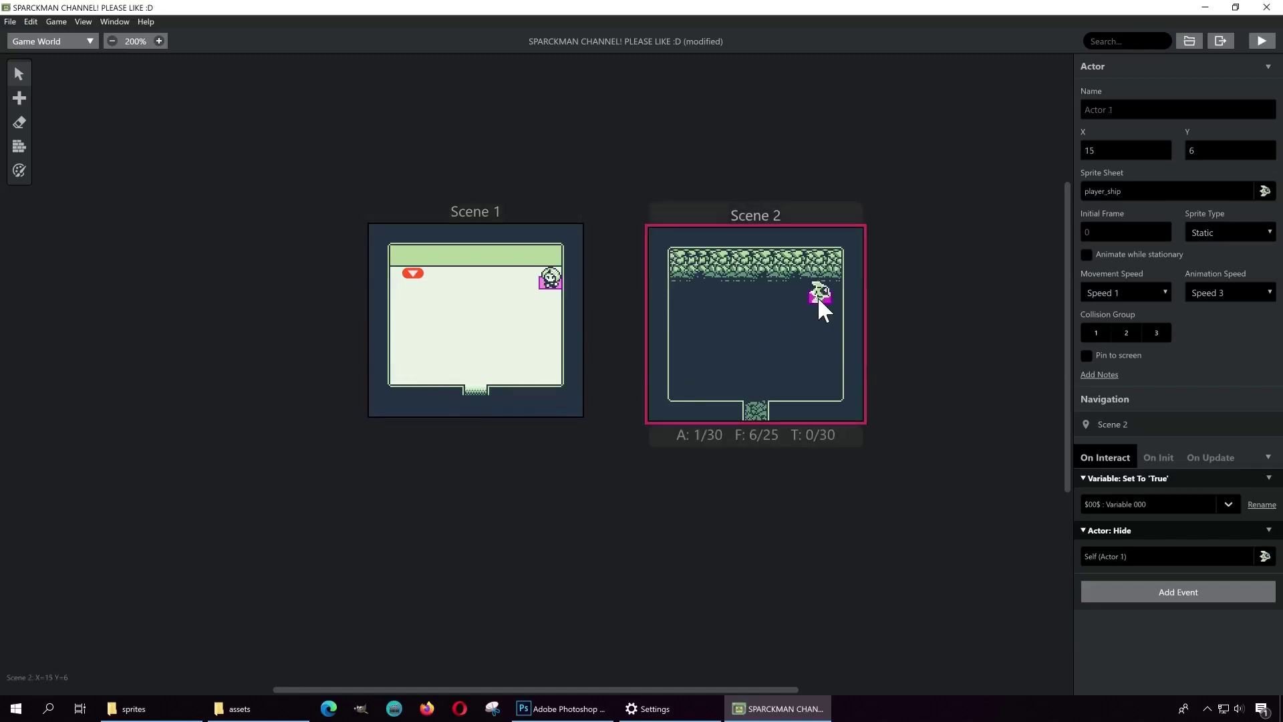
Step: Move the Scene 1 NPC to X 15, Y 5 and the player start to X 9, Y 14 by the doorway, facing up
mouse_move(545, 284)
mouse_down()
mouse_move(440, 314)
mouse_move(535, 287)
mouse_up()
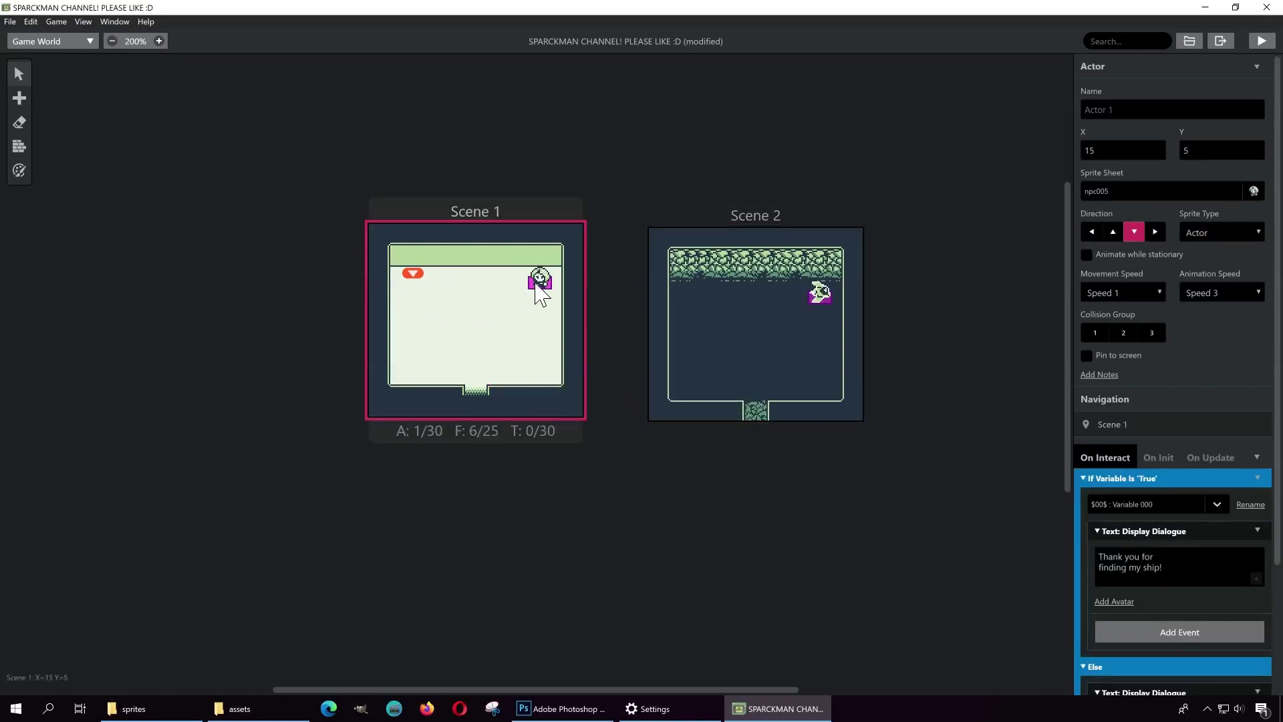
drag(412, 273, 474, 343)
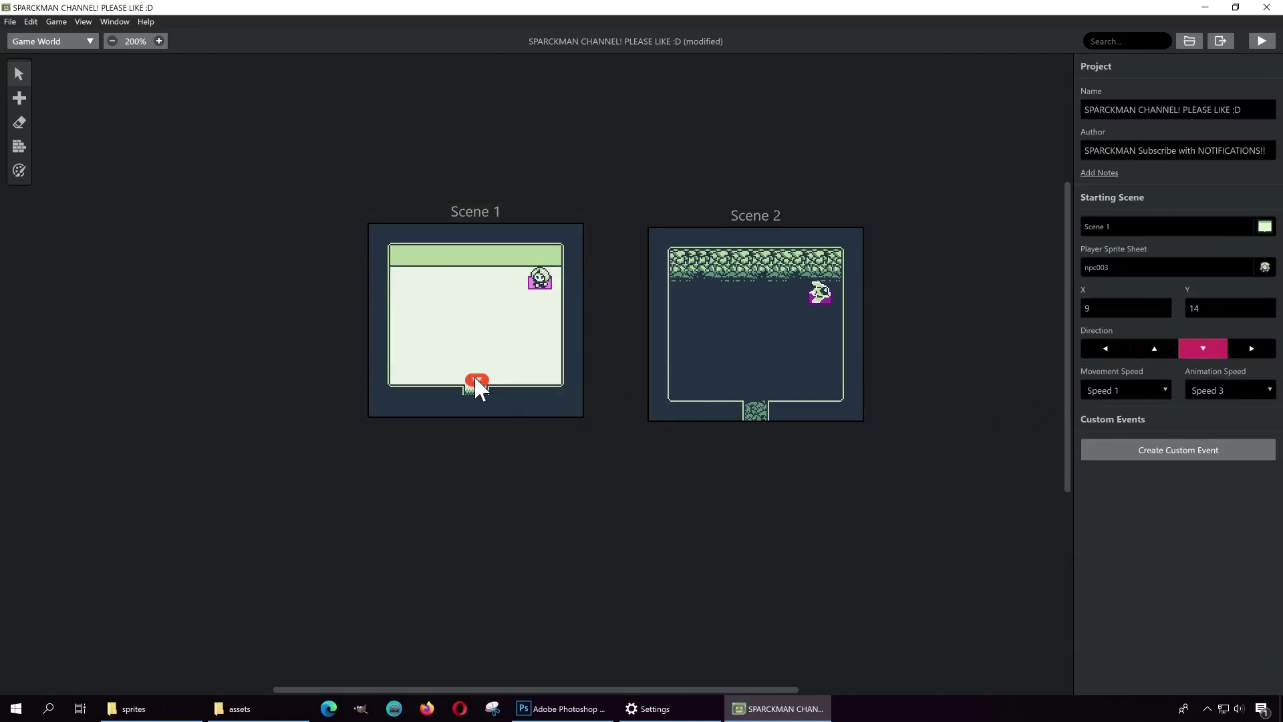
click(1158, 351)
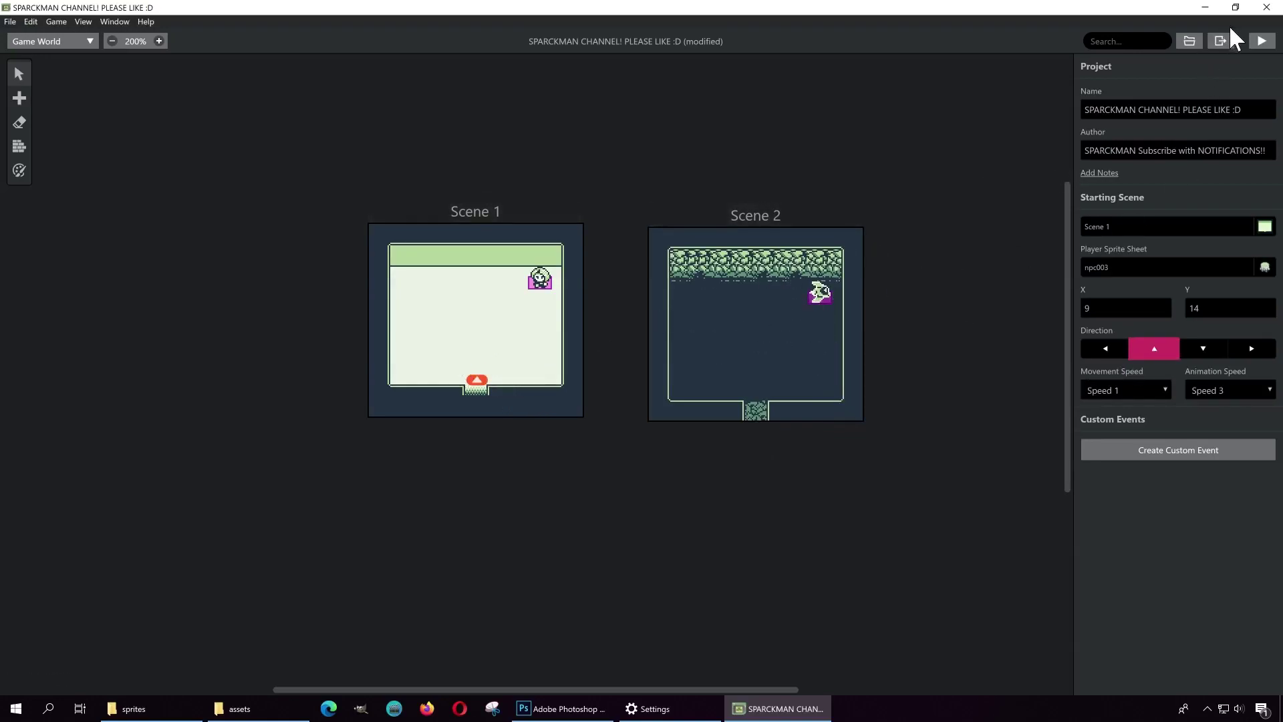
Step: Run the game full screen, talk to the NPC and try walking out through the house doorway, and close the game
click(1261, 42)
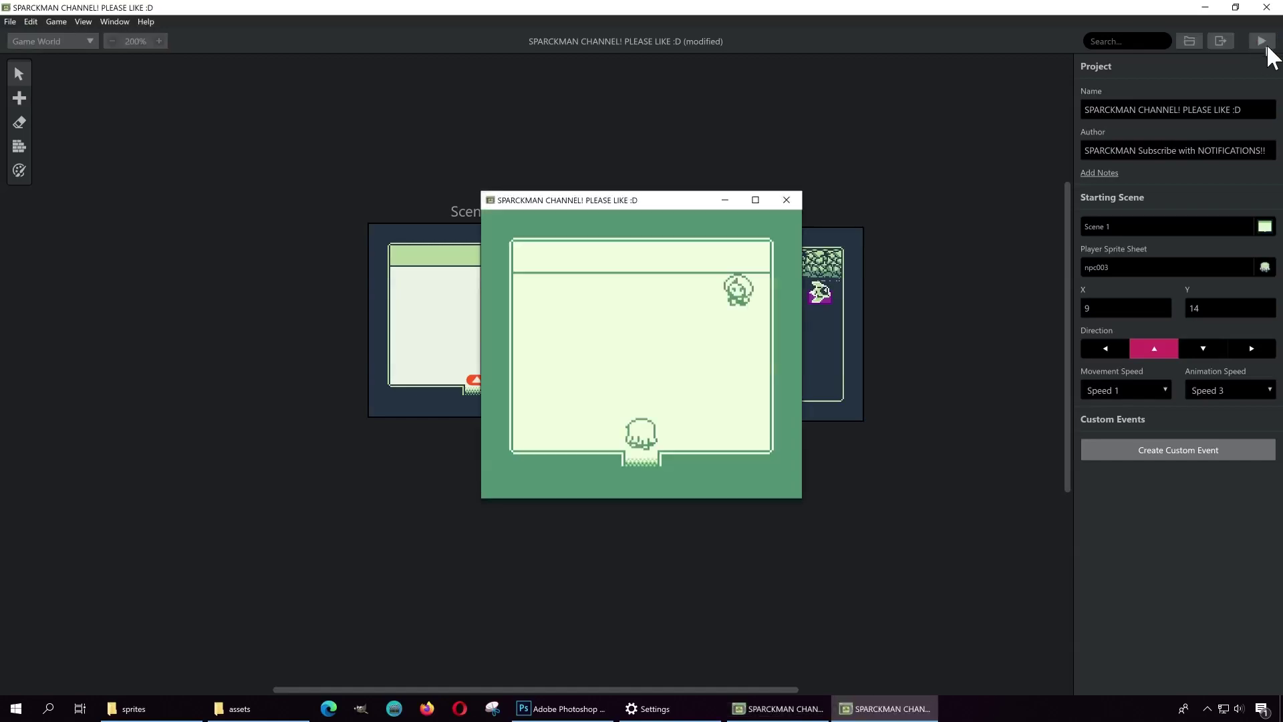
click(756, 200)
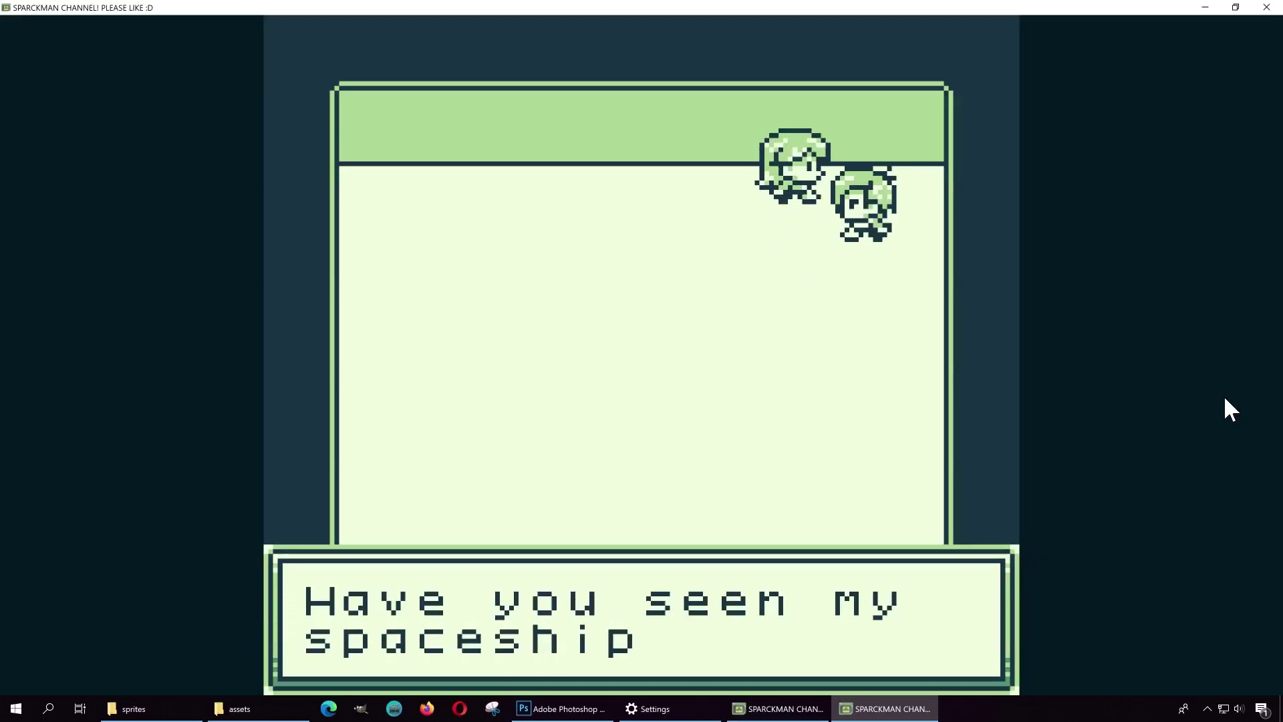
key(z)
key(Down)
key(Left)
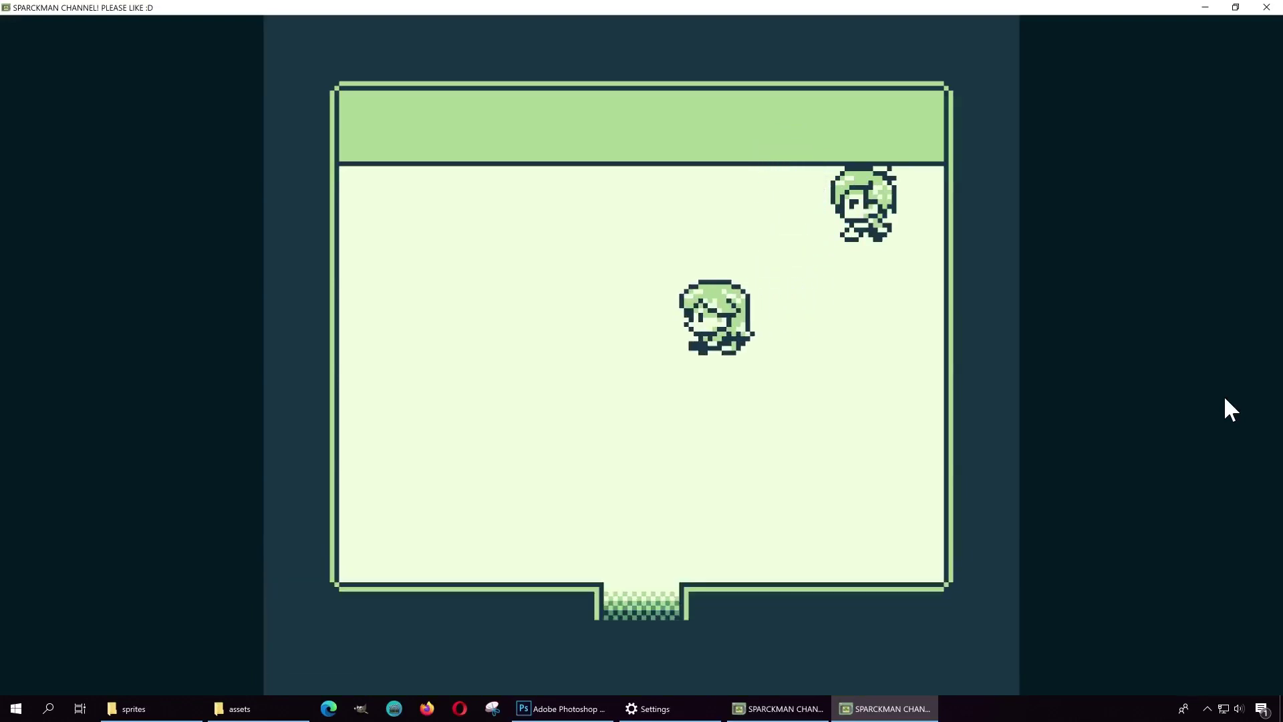
key(Down)
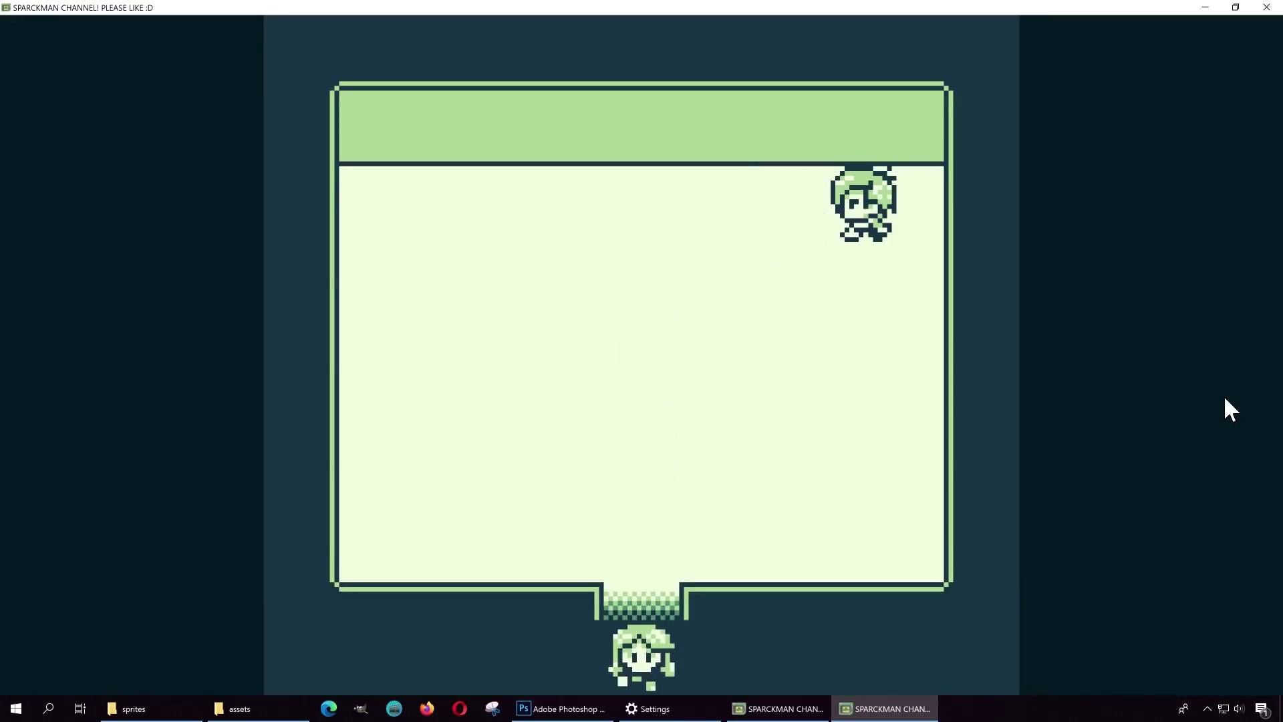
key(Up)
key(Down)
key(Up)
key(Right)
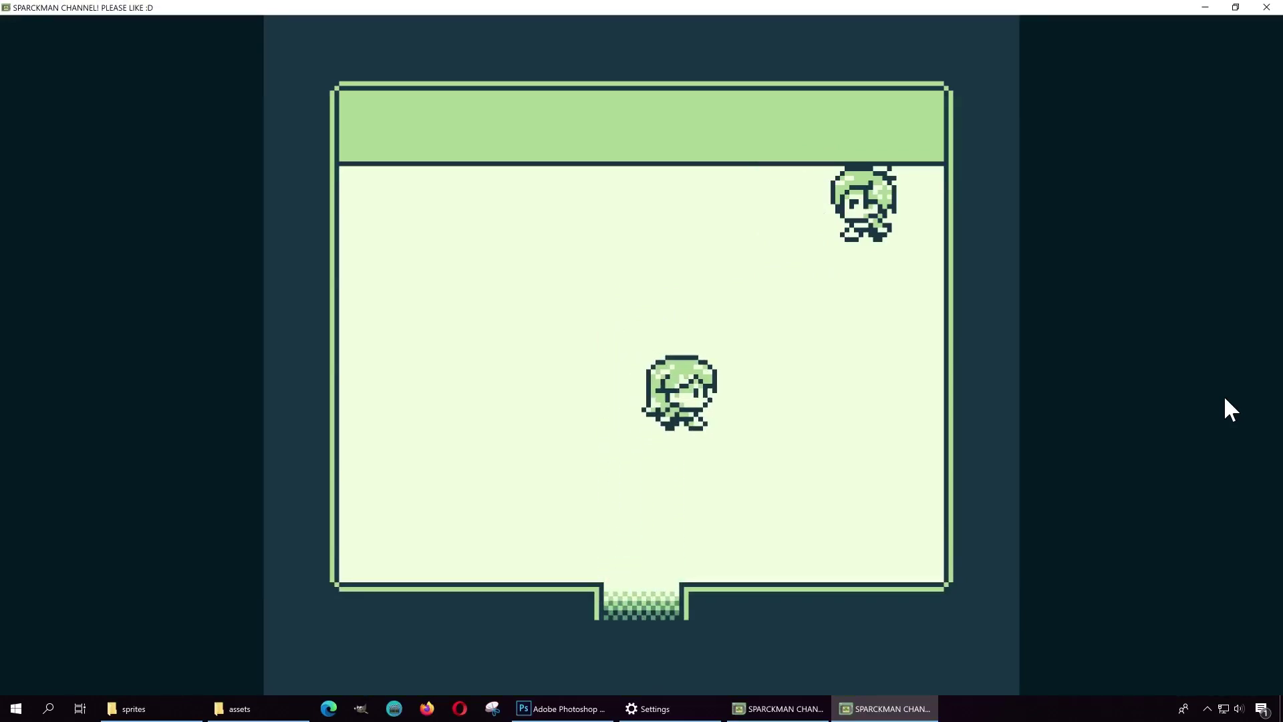
click(1266, 7)
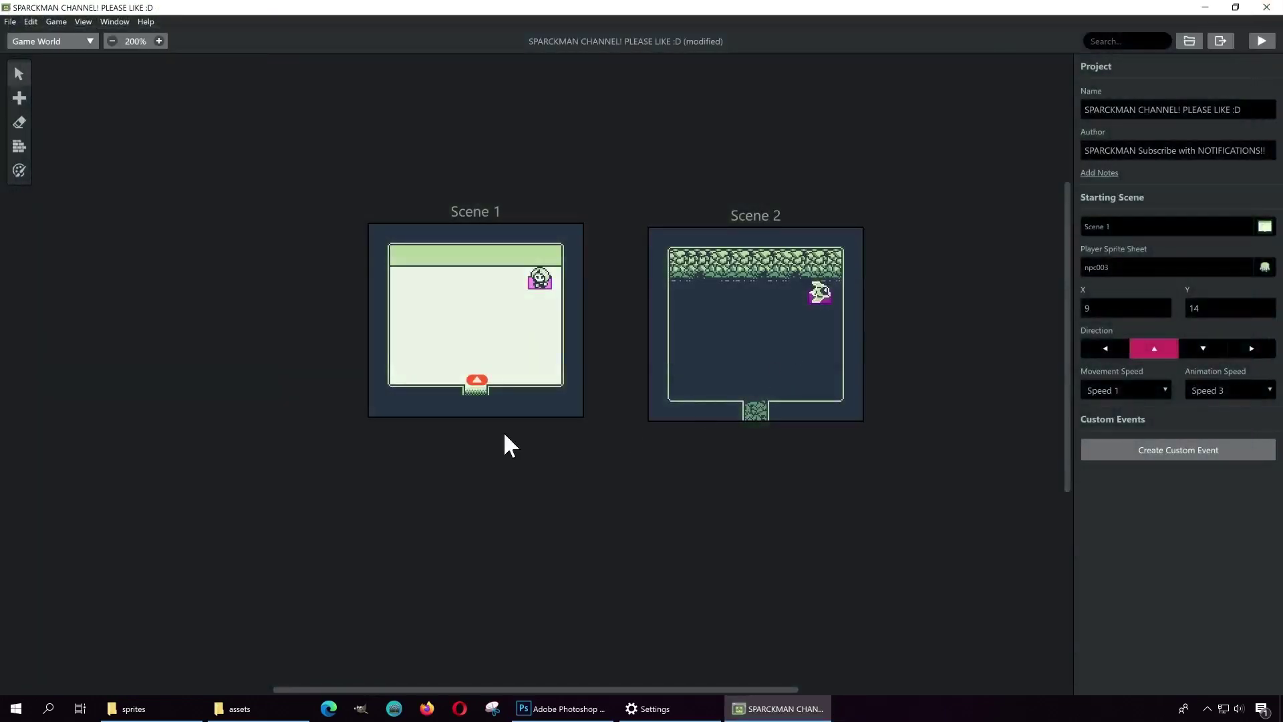
Step: Add a trigger in Scene 1's doorway at X 10, Y 15 with a Change Scene event leading to Scene 2 at X 9, Y 15
click(19, 98)
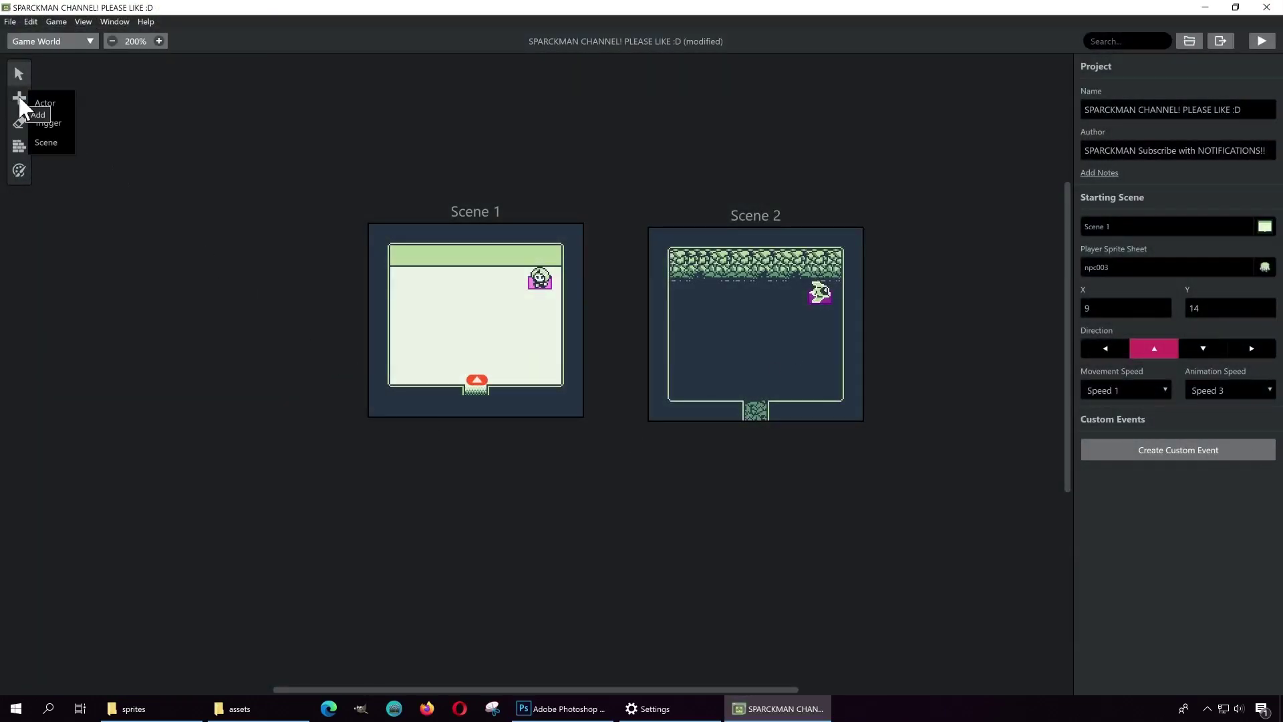
click(55, 123)
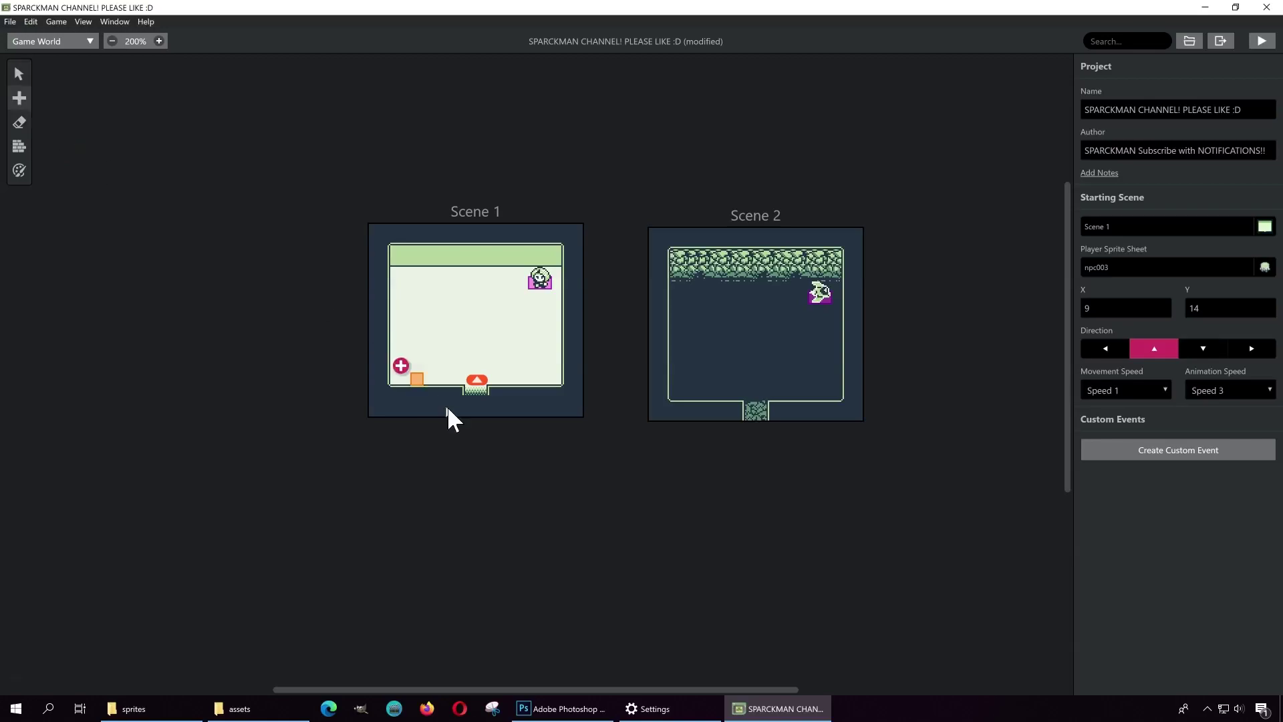
click(479, 393)
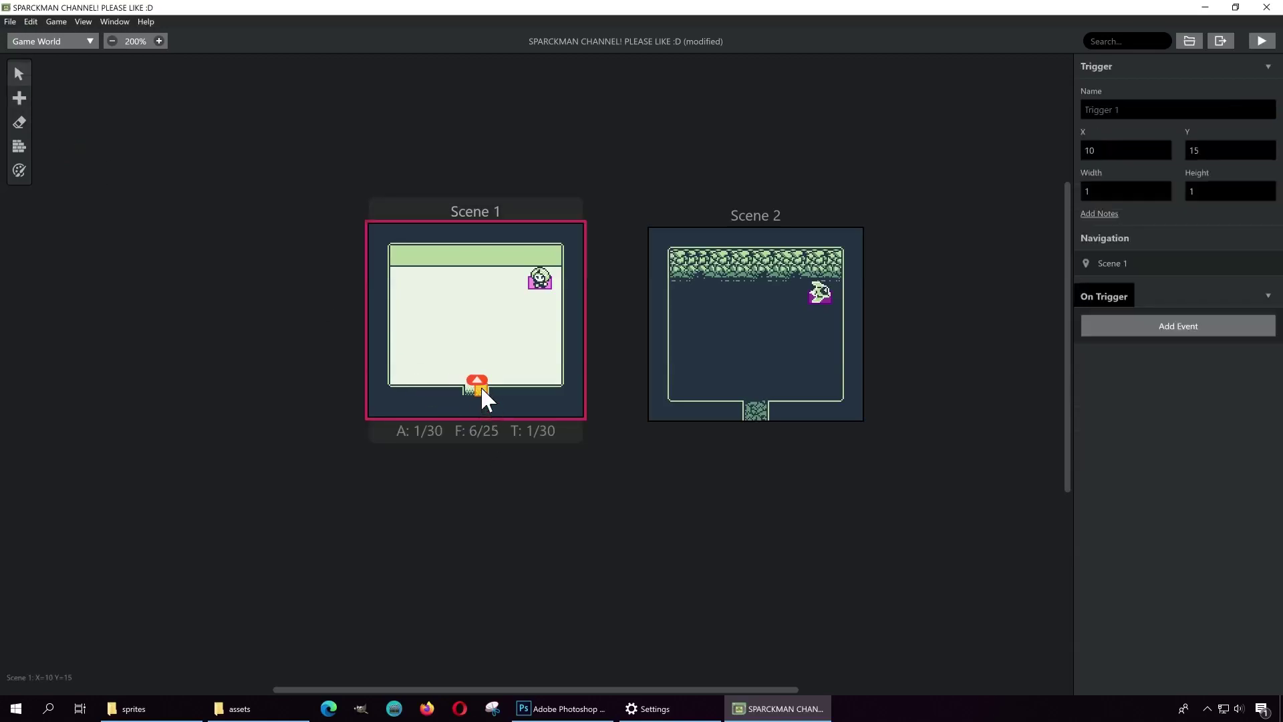
click(1179, 334)
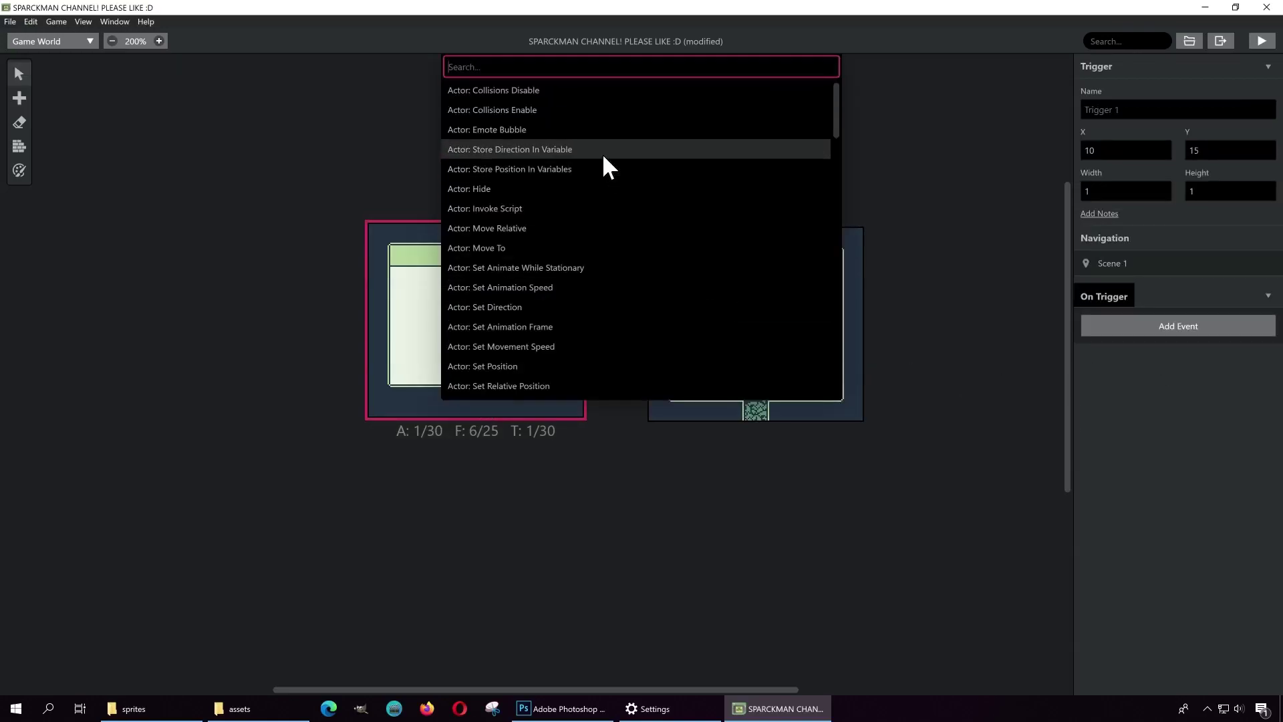
text(chan)
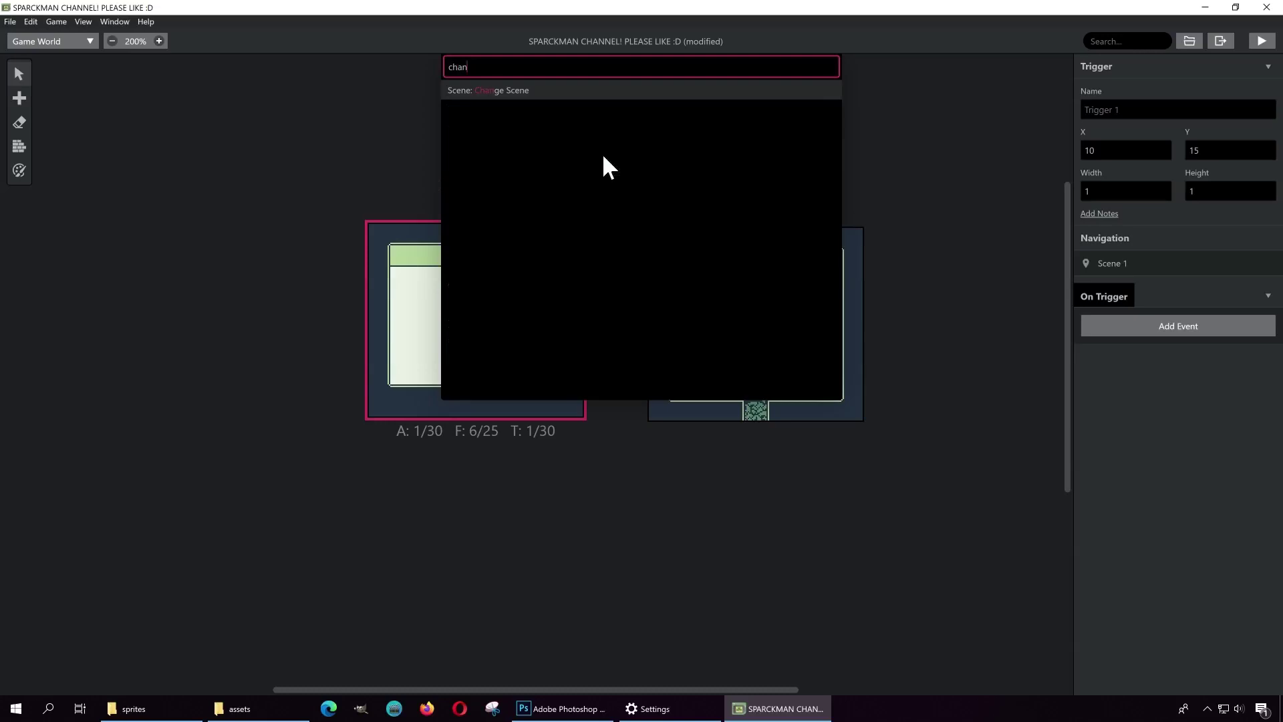
click(494, 90)
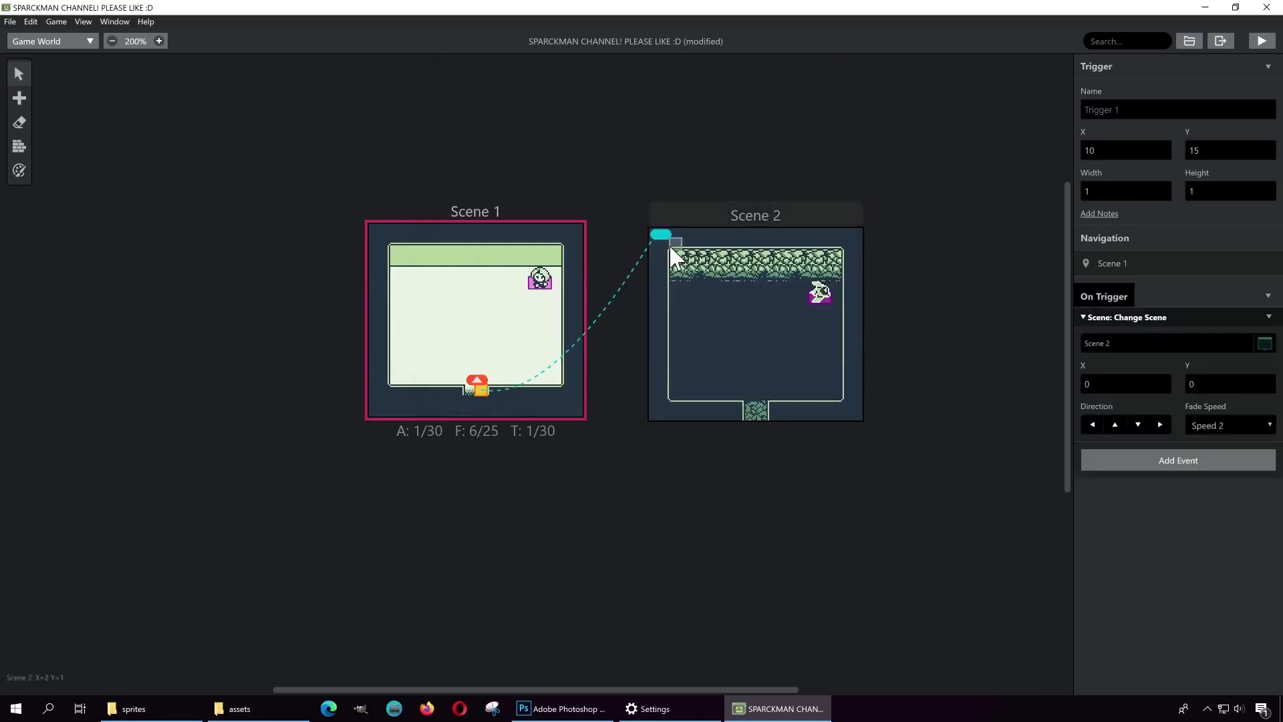
mouse_move(660, 235)
mouse_down()
mouse_move(733, 411)
mouse_move(763, 412)
mouse_move(751, 390)
mouse_up()
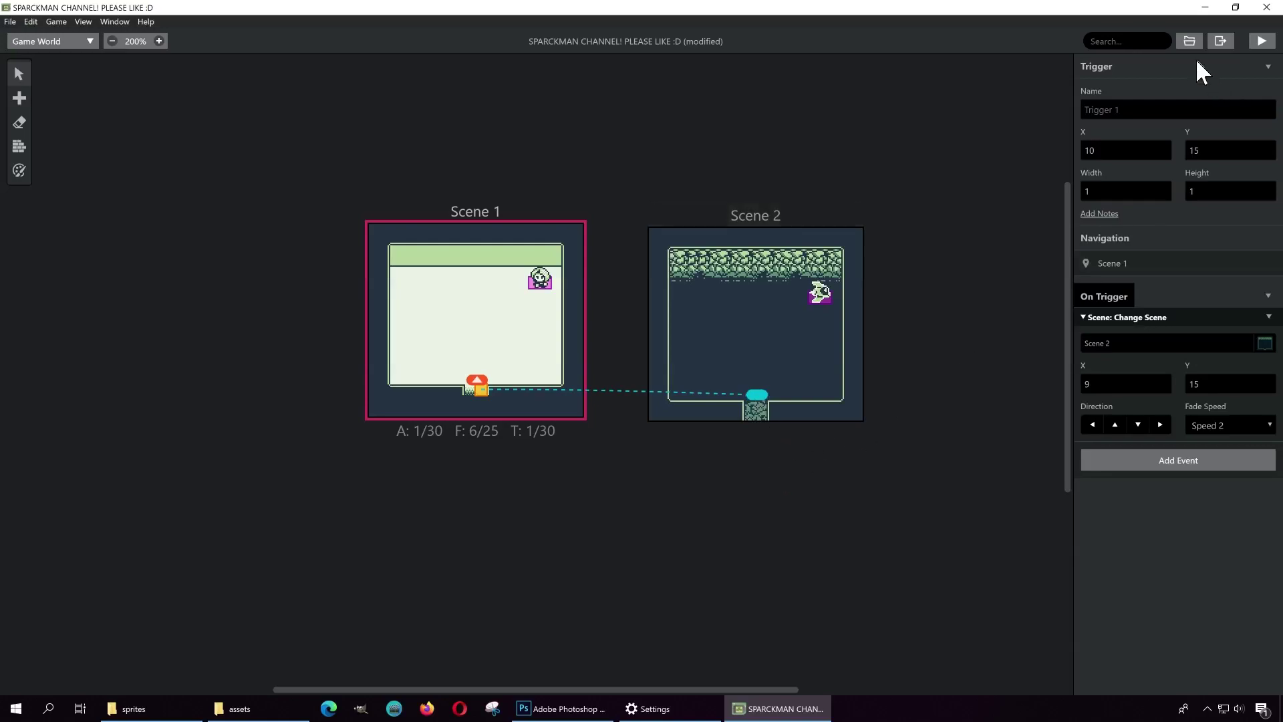
Step: Playtest the new trigger full screen by talking to the NPC and walking through the doorway into the cave, and close the game
click(1261, 42)
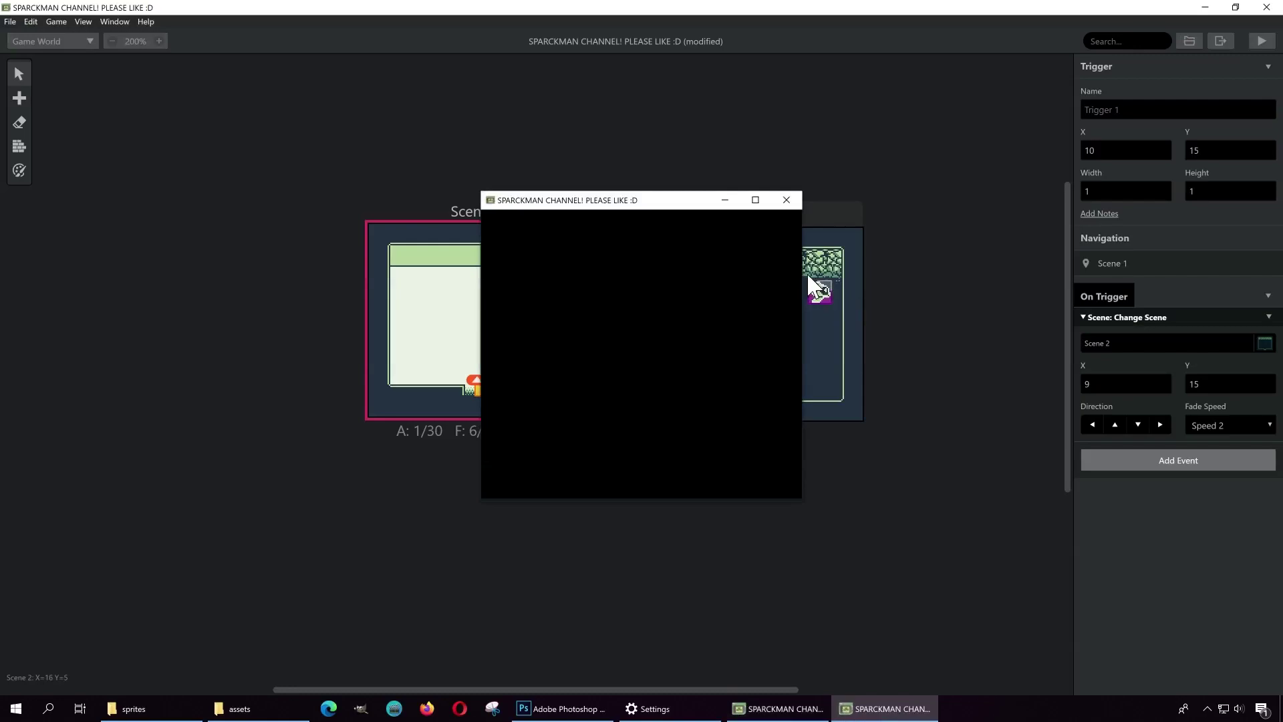
click(755, 197)
key(Up)
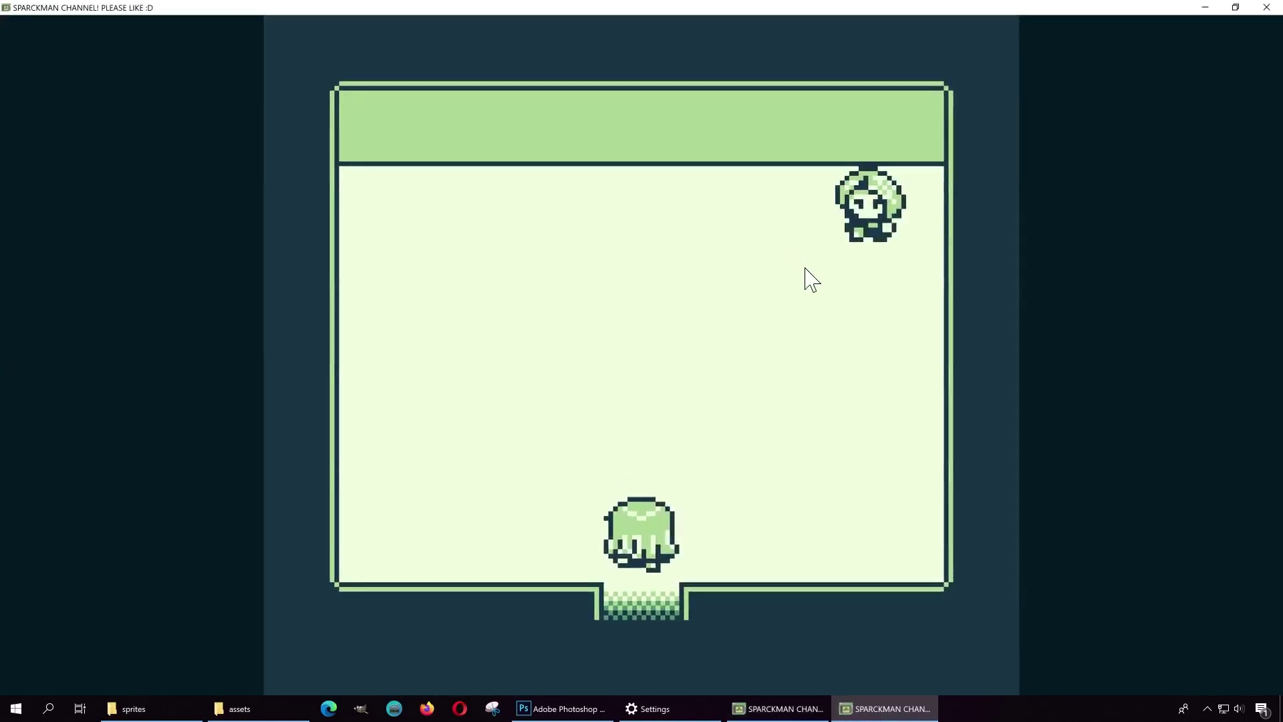
key(Right)
key(Up)
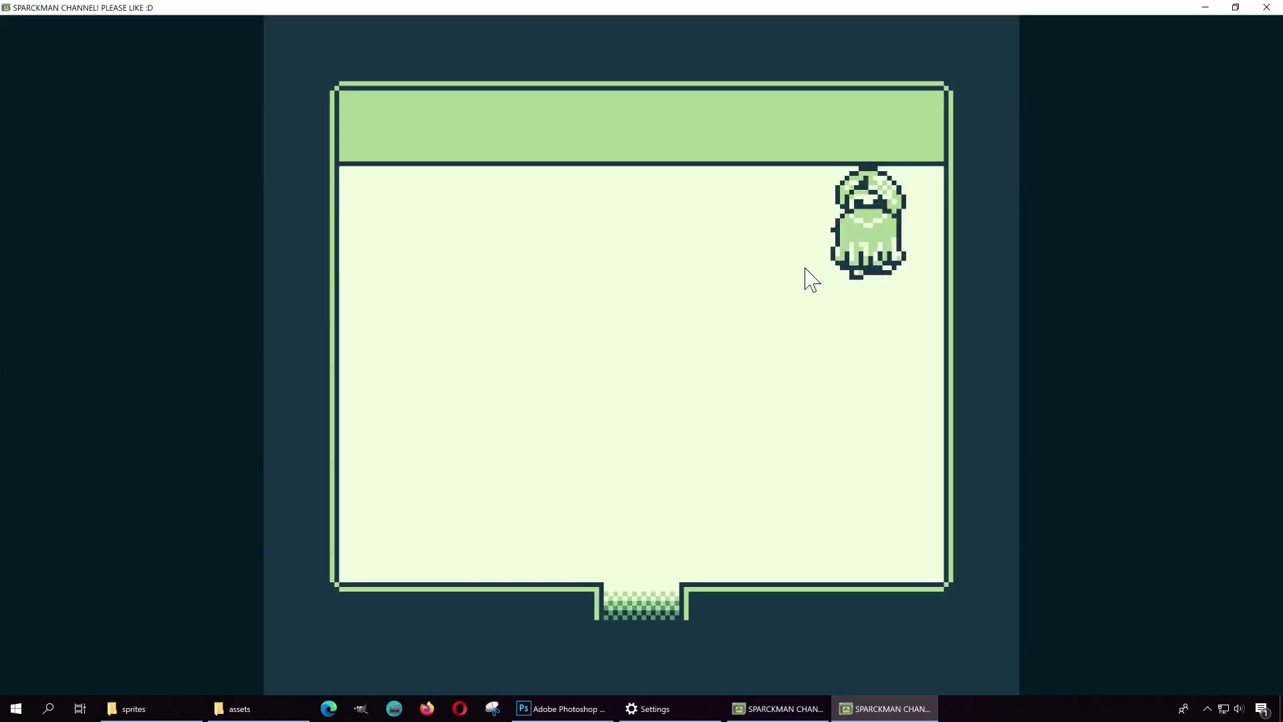
key(z)
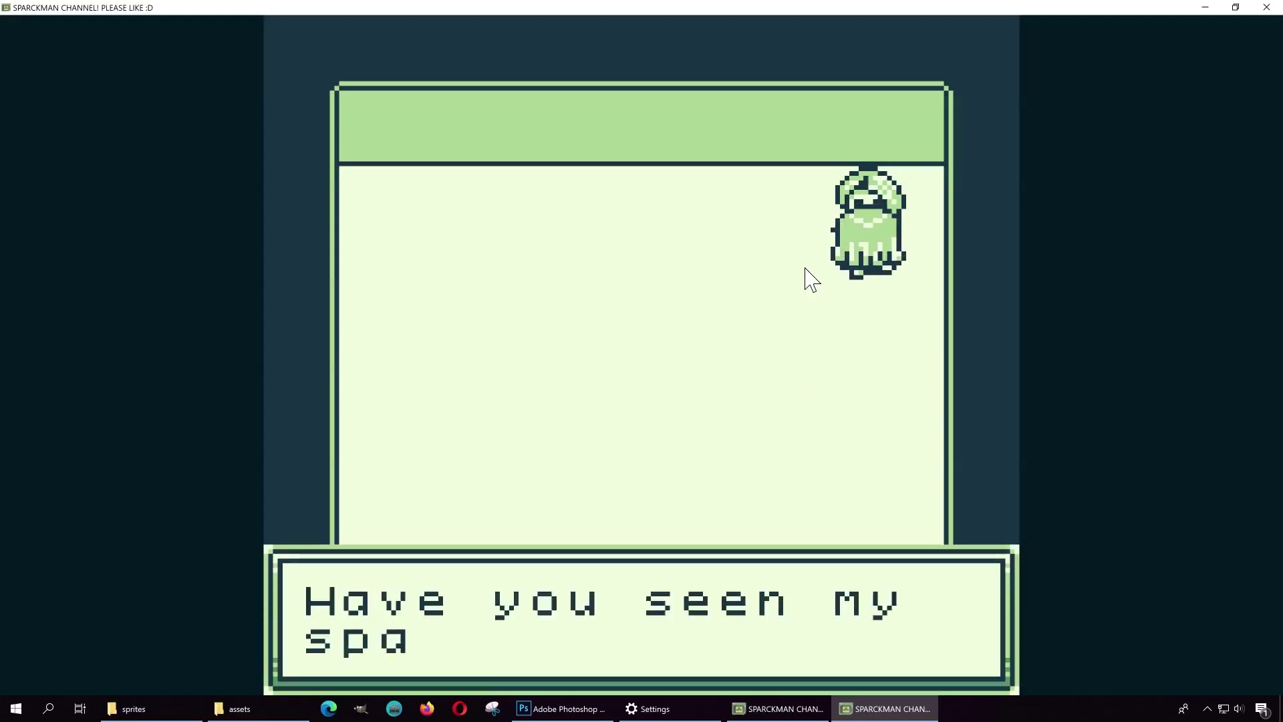
key(z)
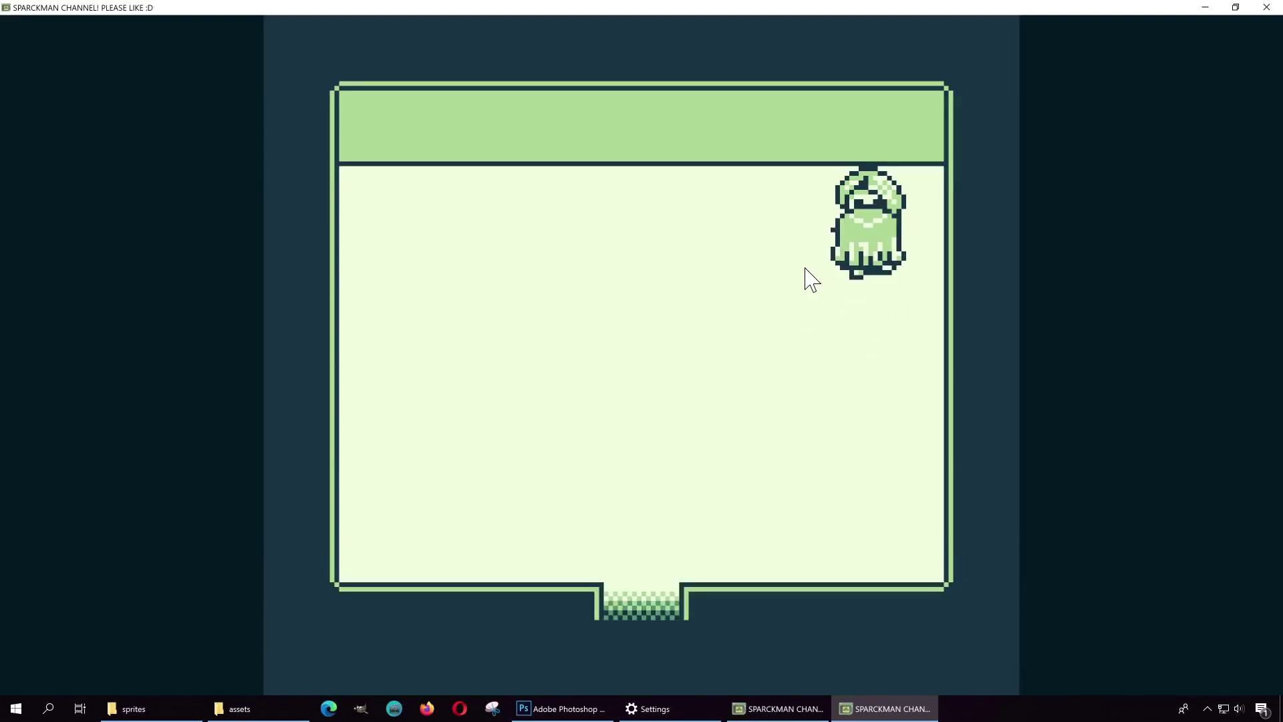
key(Down)
key(Left)
key(Down)
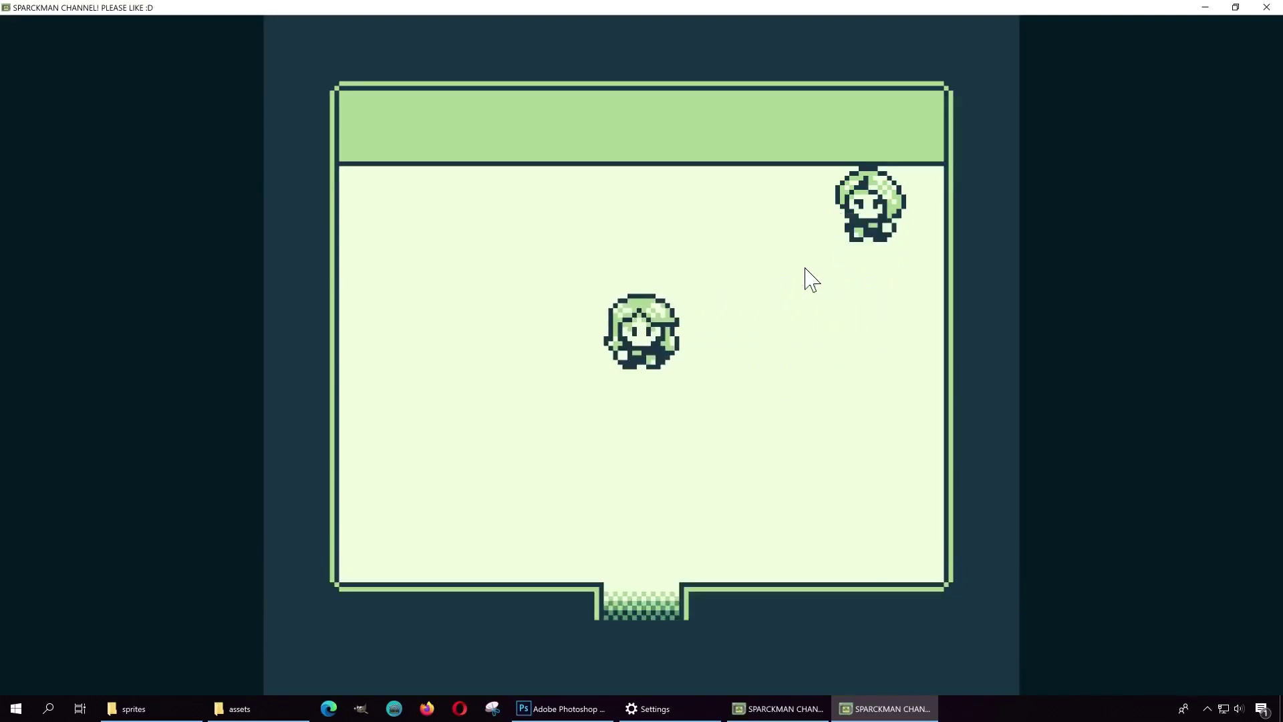
key(Down)
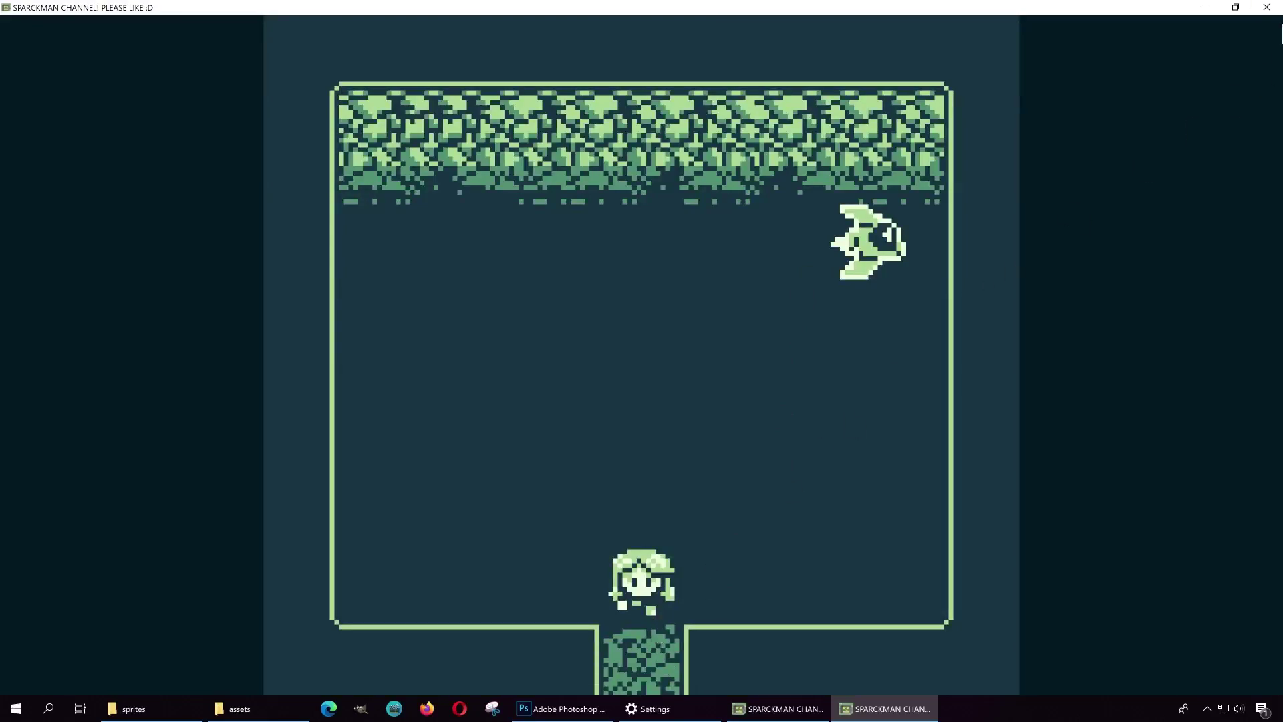
click(1266, 8)
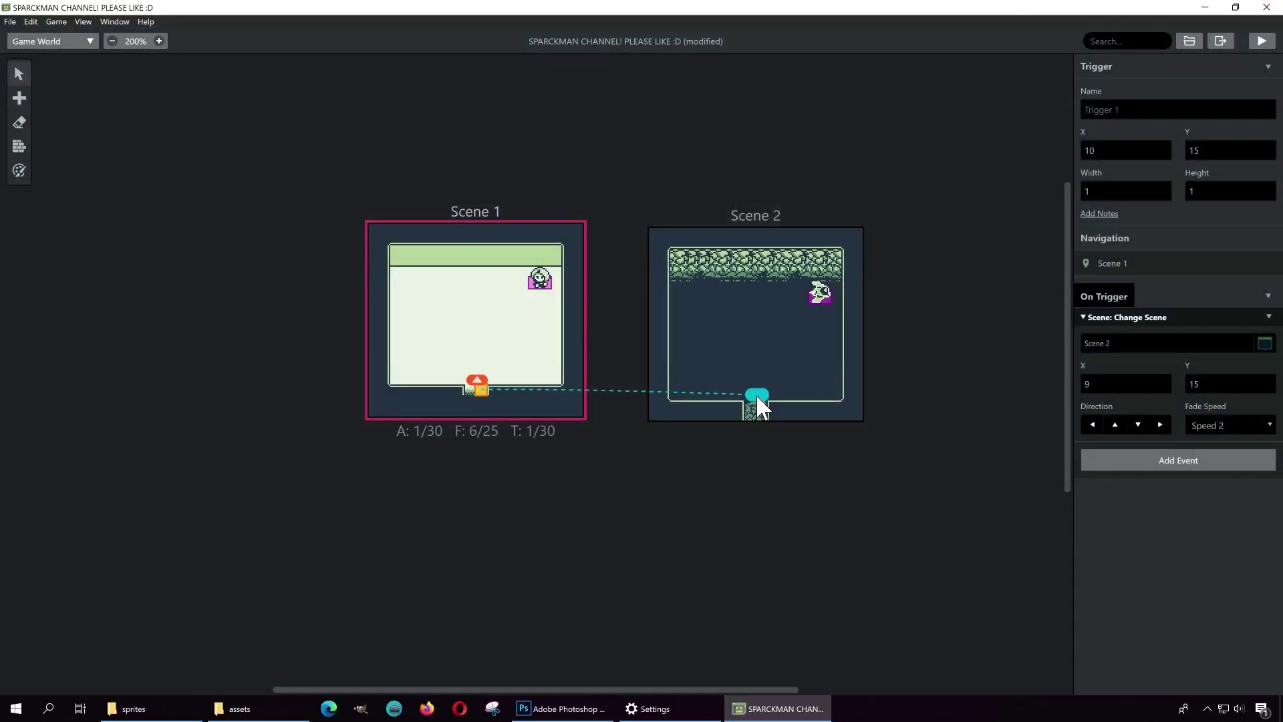
Step: Set the player to face up on arriving in Scene 2, and test it by talking to the NPC and walking into the cave
click(1115, 424)
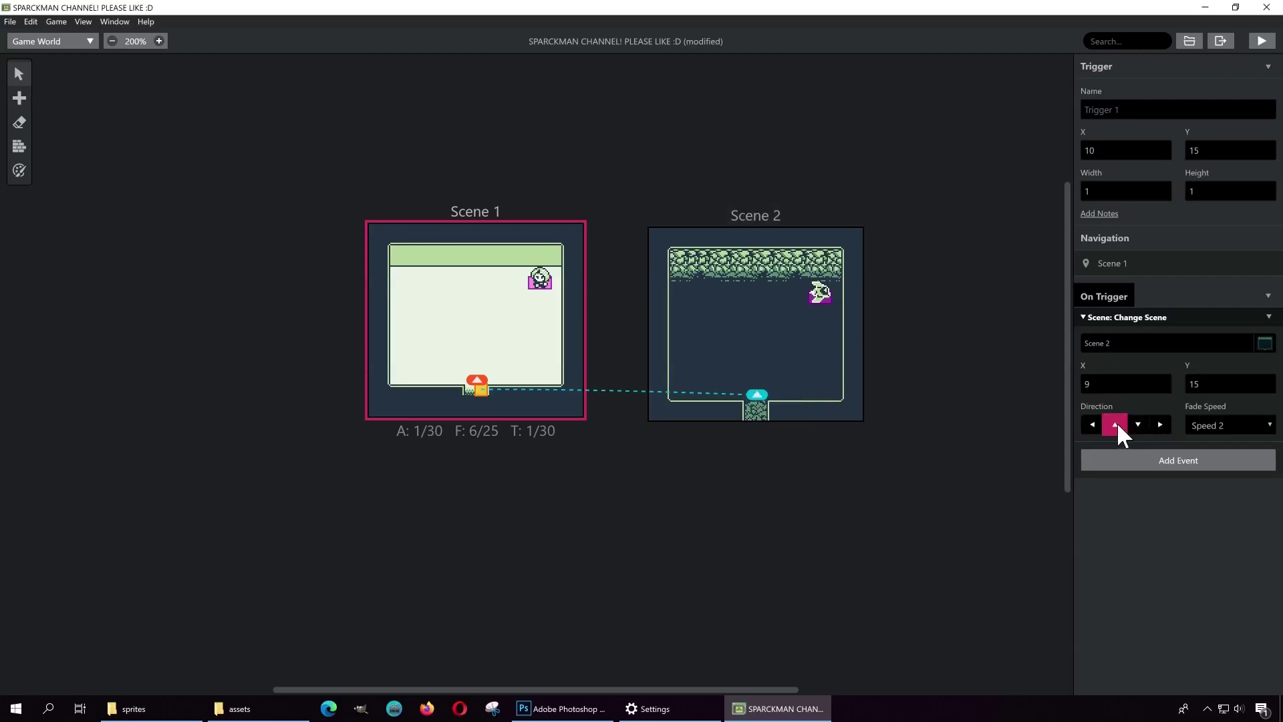
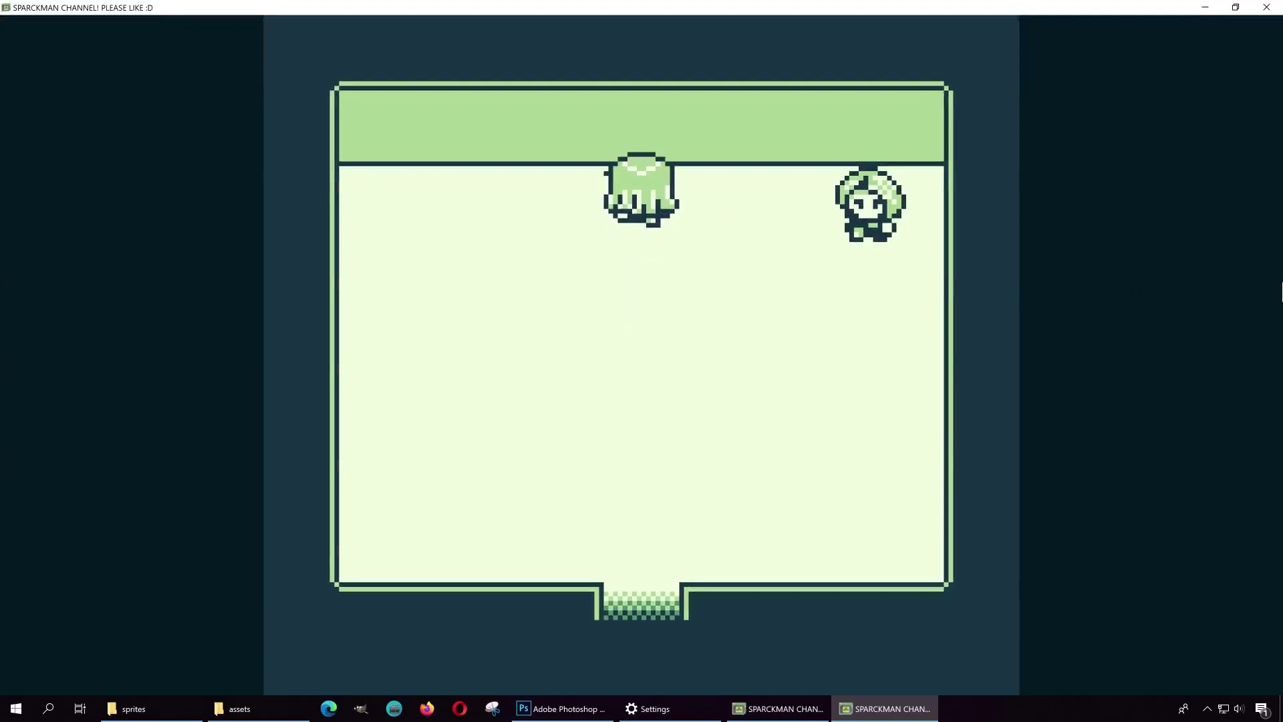
key(Right)
key(Right)
key(z)
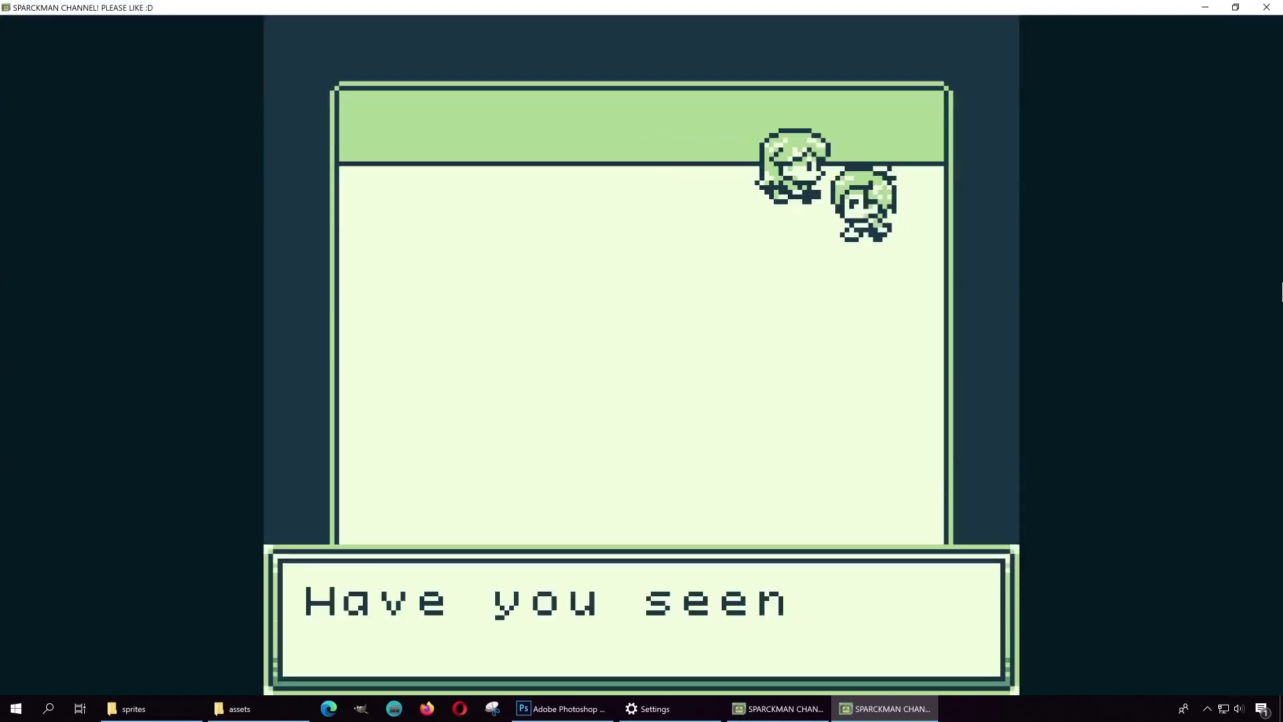
key(z)
key(Down)
key(Down)
key(Down)
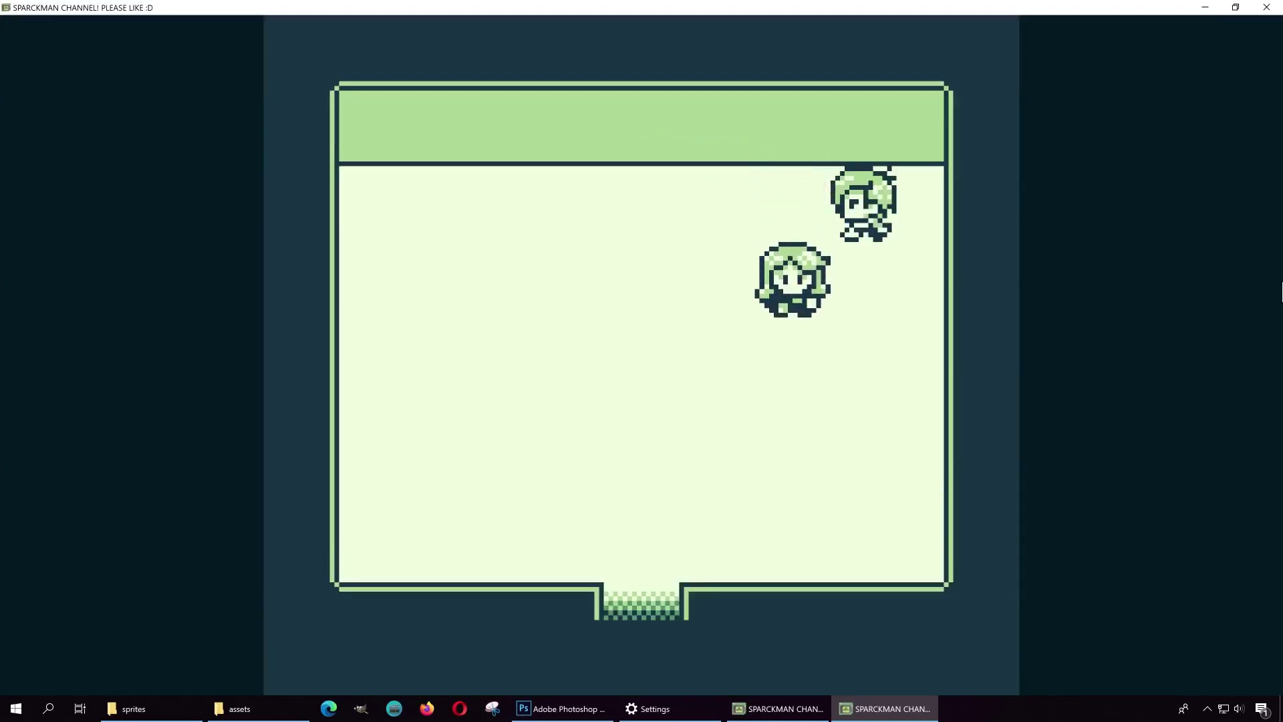
key(Left)
key(Left)
key(Down)
key(Down)
key(Down)
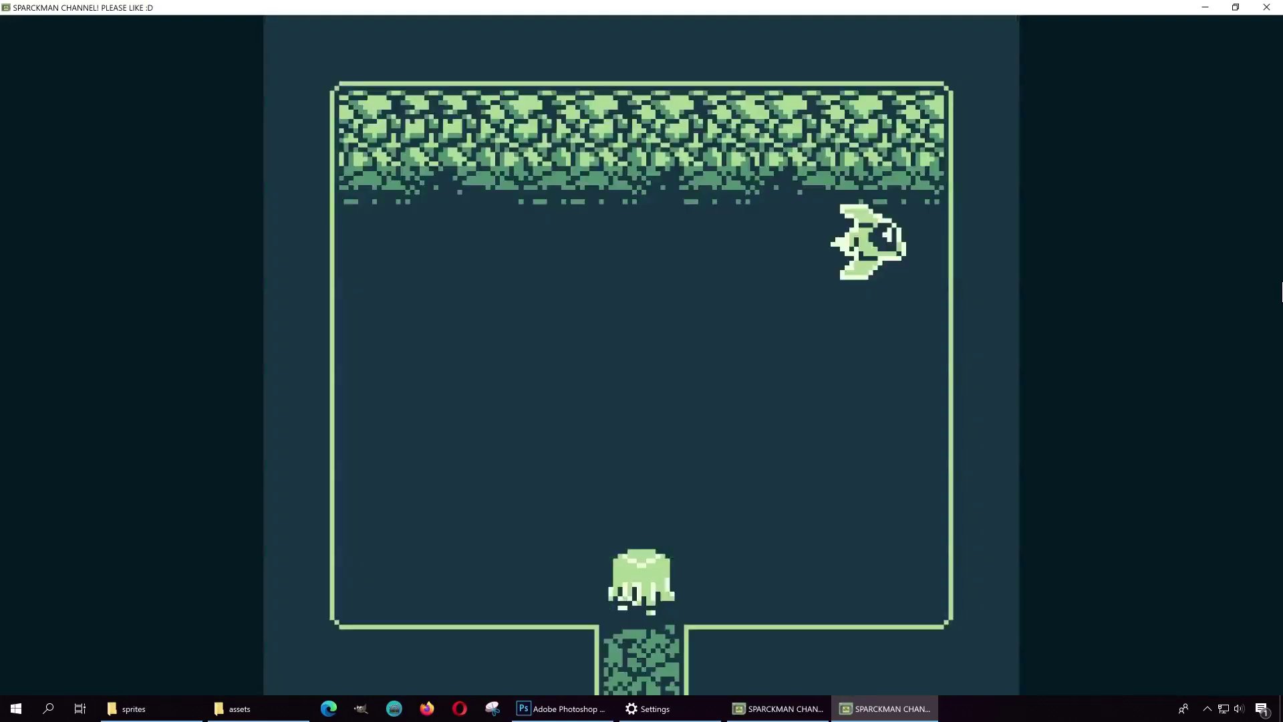
Step: In the running game, walk the player up through the cave to the spaceship
key(Up)
key(Up)
key(Up)
key(Up)
key(Up)
key(Right)
key(Right)
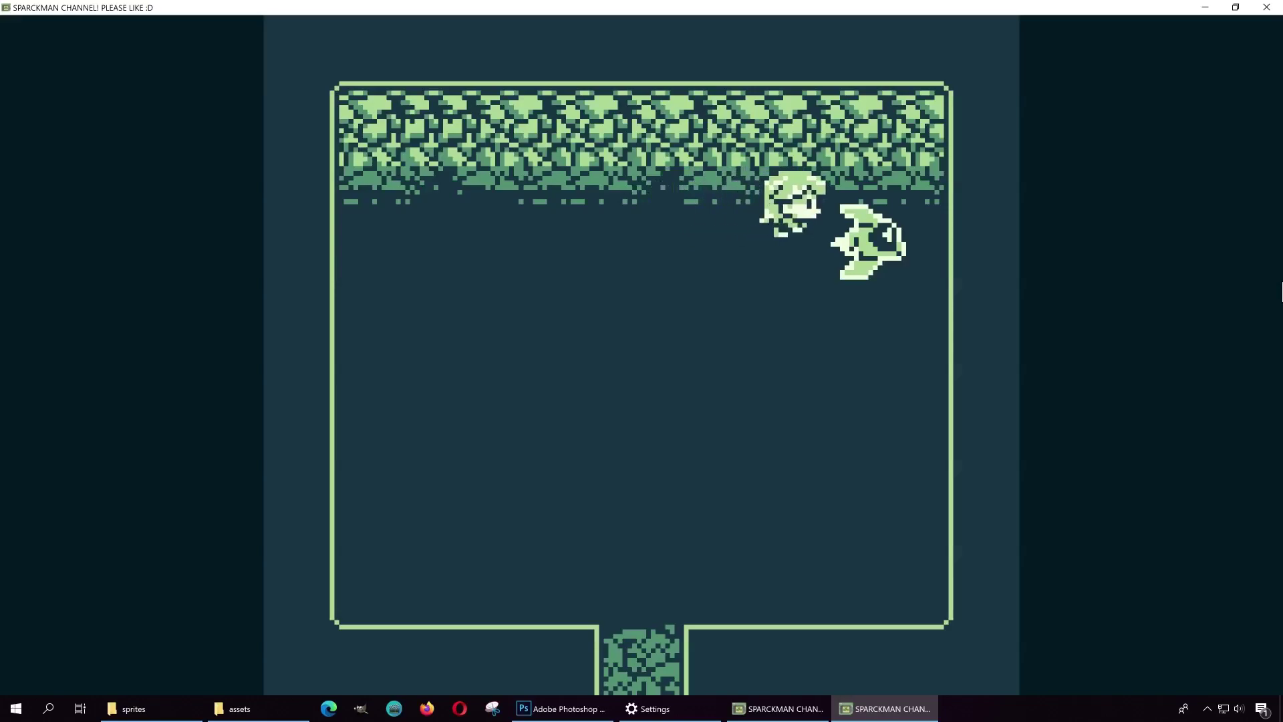
Step: Walk the player from the spaceship's spot to the cave exit, test whether it leads out, and close the game
key(Down)
key(Down)
key(Left)
key(Left)
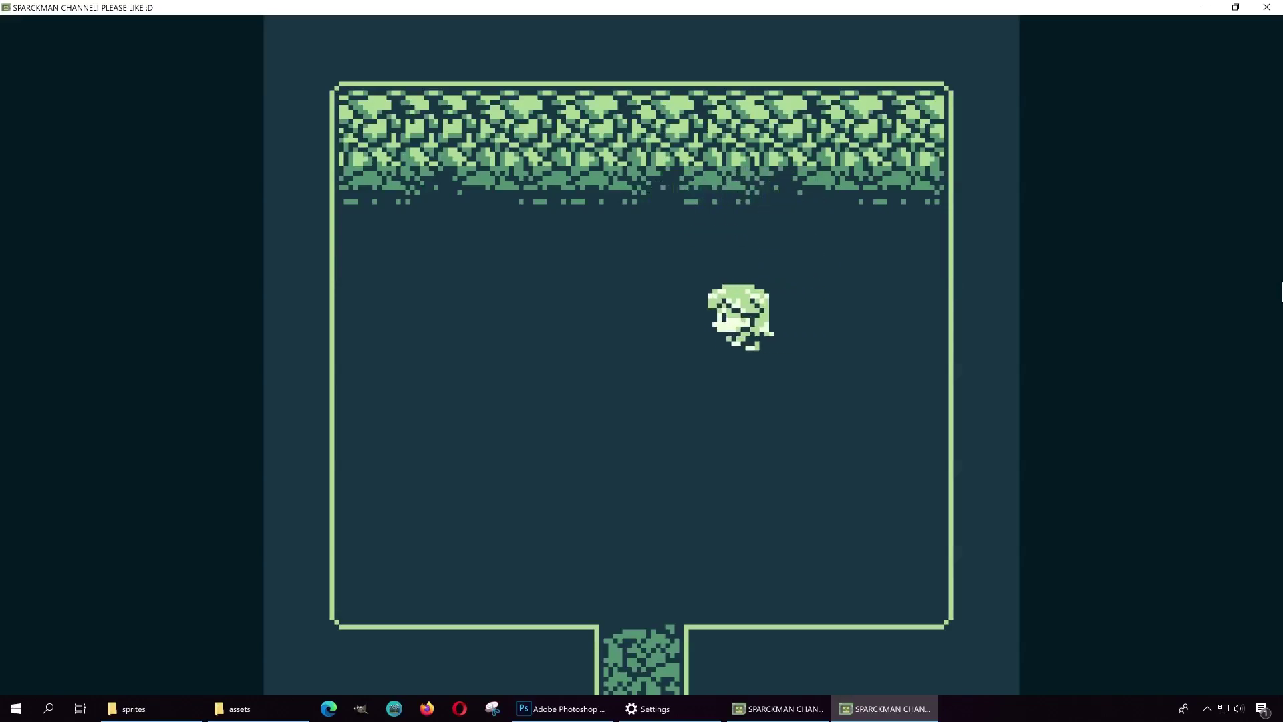
key(Down)
key(Down)
key(Down)
key(Down)
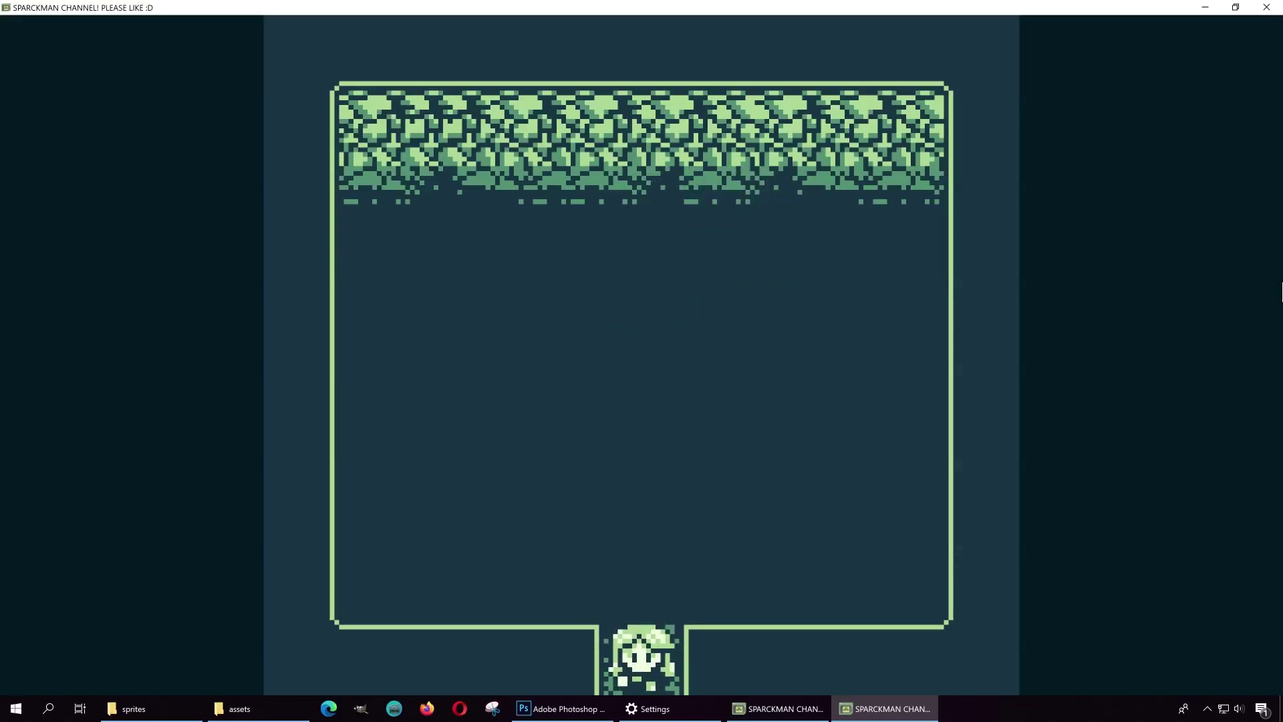
key(Up)
key(Up)
key(Down)
key(Down)
key(Up)
key(Up)
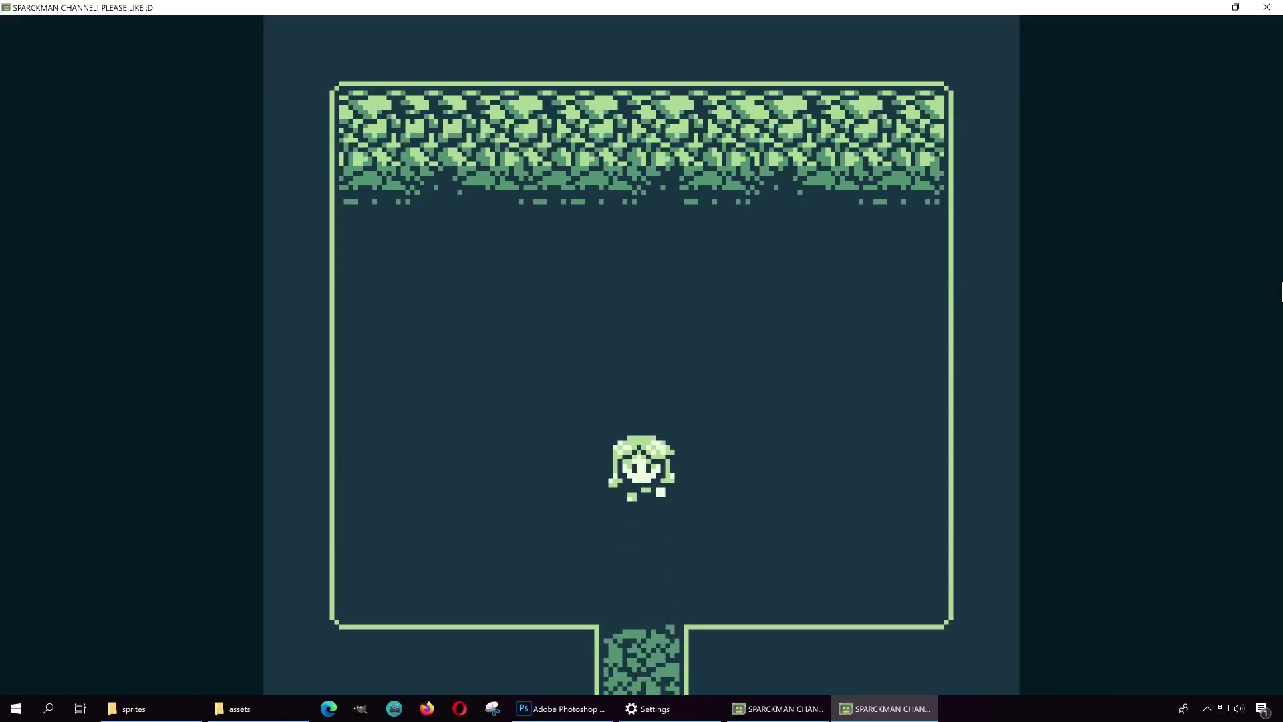
click(1266, 8)
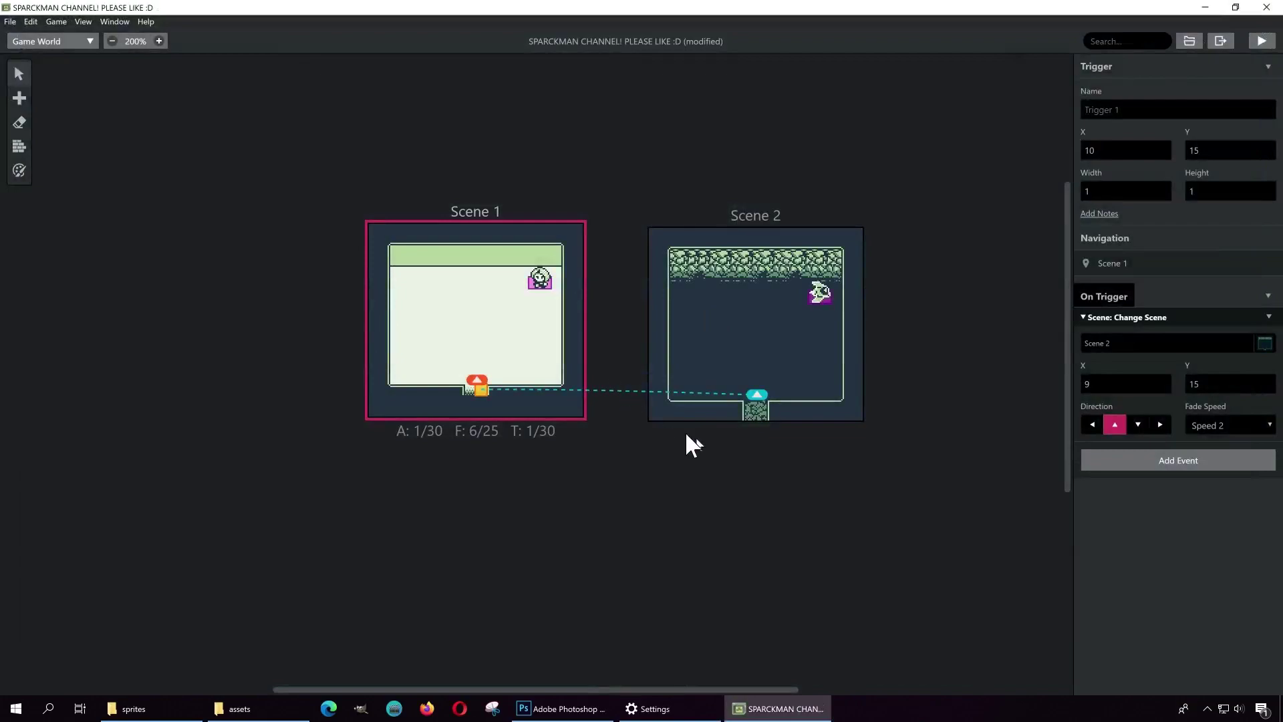
Step: Add a trigger at Scene 2's exit at X 10, Y 17 with a Change Scene event to Scene 1 at X 9, Y 14, facing up
click(19, 96)
click(53, 124)
click(757, 414)
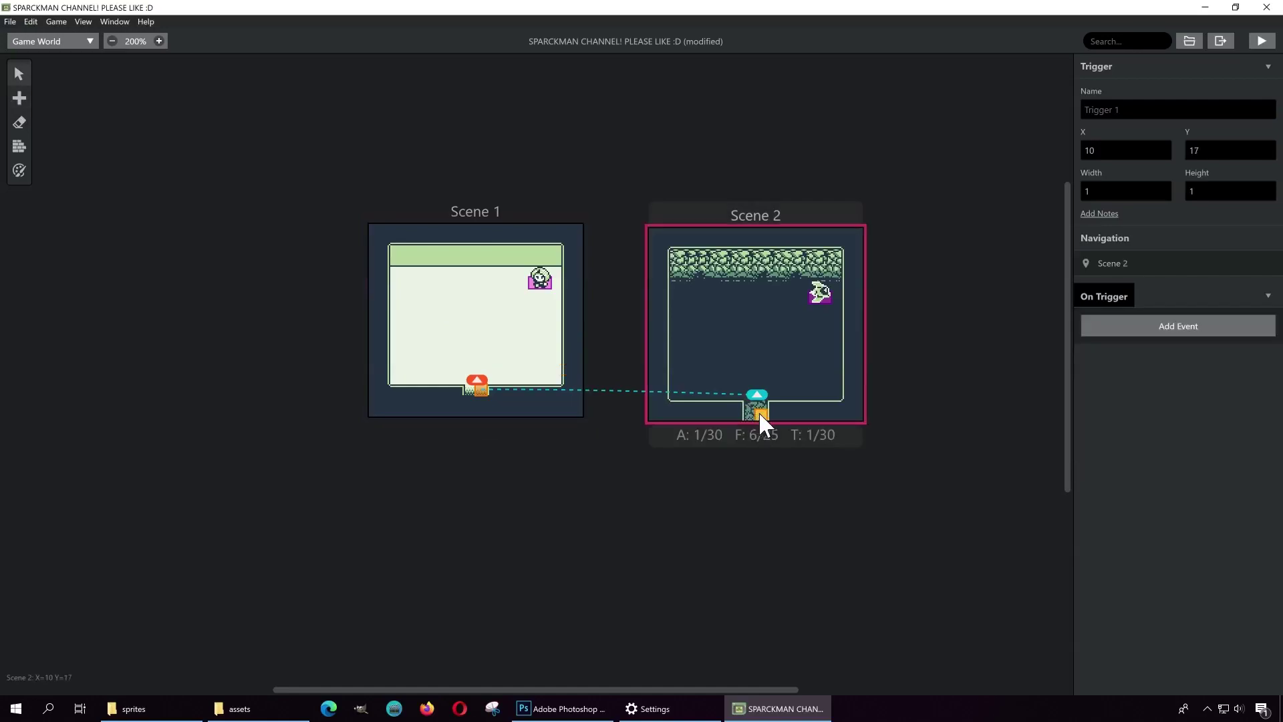
click(1169, 342)
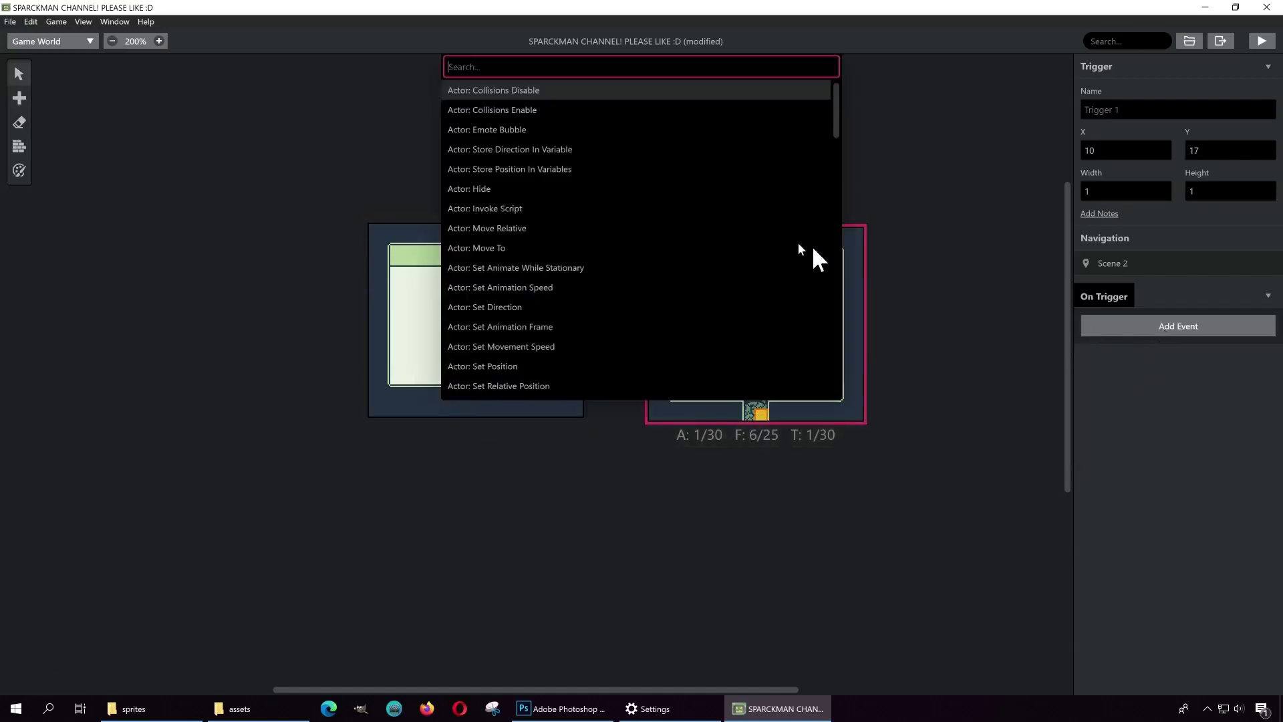
text(chan)
click(570, 90)
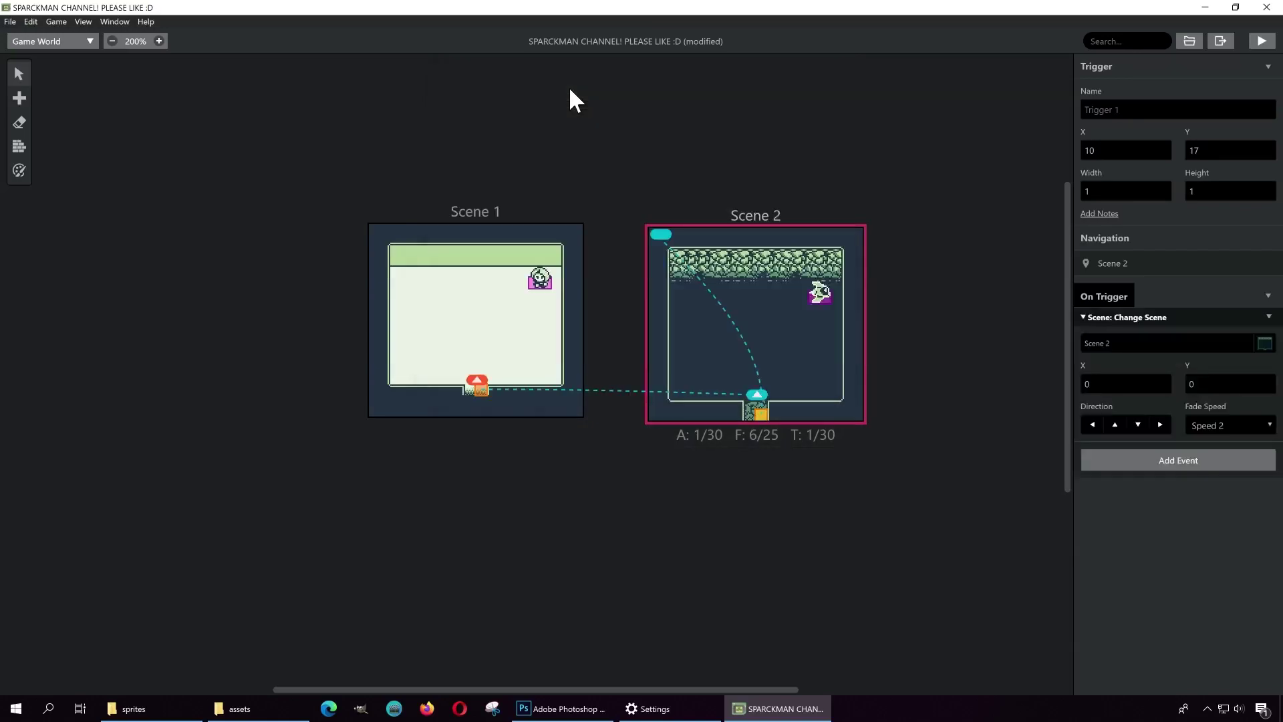
mouse_move(658, 234)
mouse_down()
mouse_move(604, 481)
mouse_move(481, 404)
mouse_move(471, 388)
mouse_move(501, 358)
mouse_move(477, 388)
mouse_up()
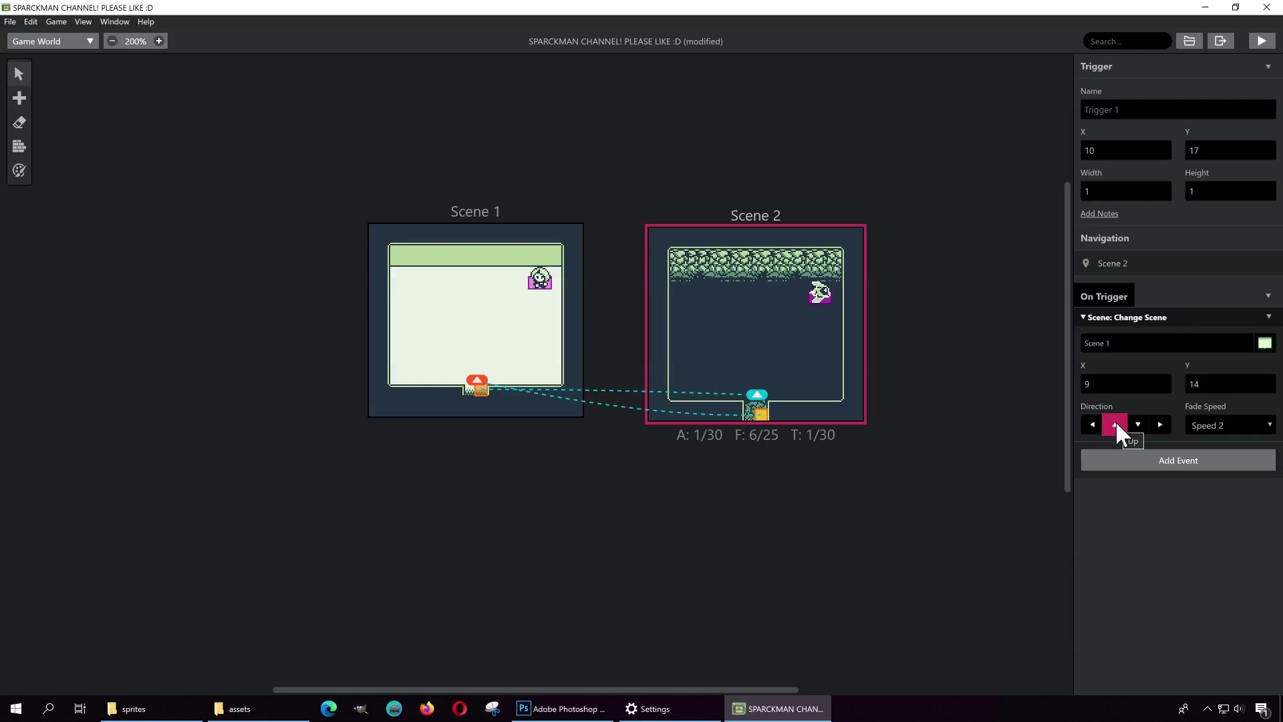
Step: Run the game in an enlarged window, walk the player up to the NPC, and talk to it
click(1263, 43)
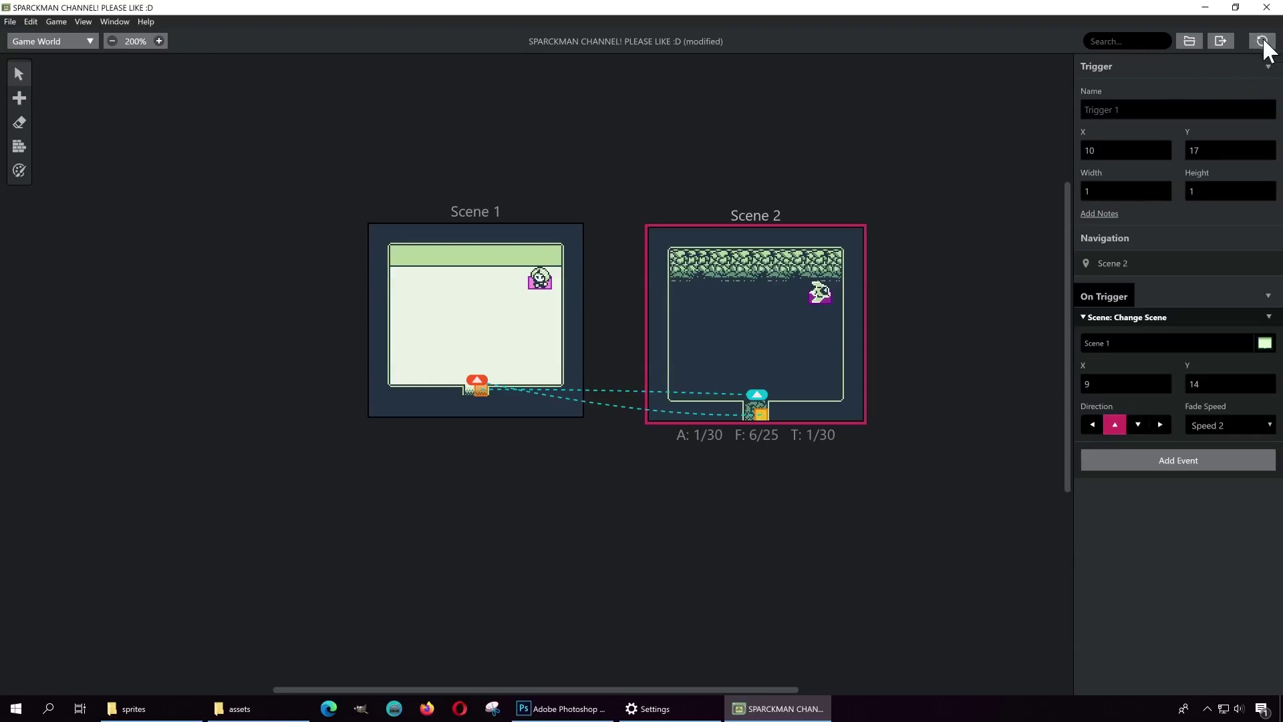
click(754, 197)
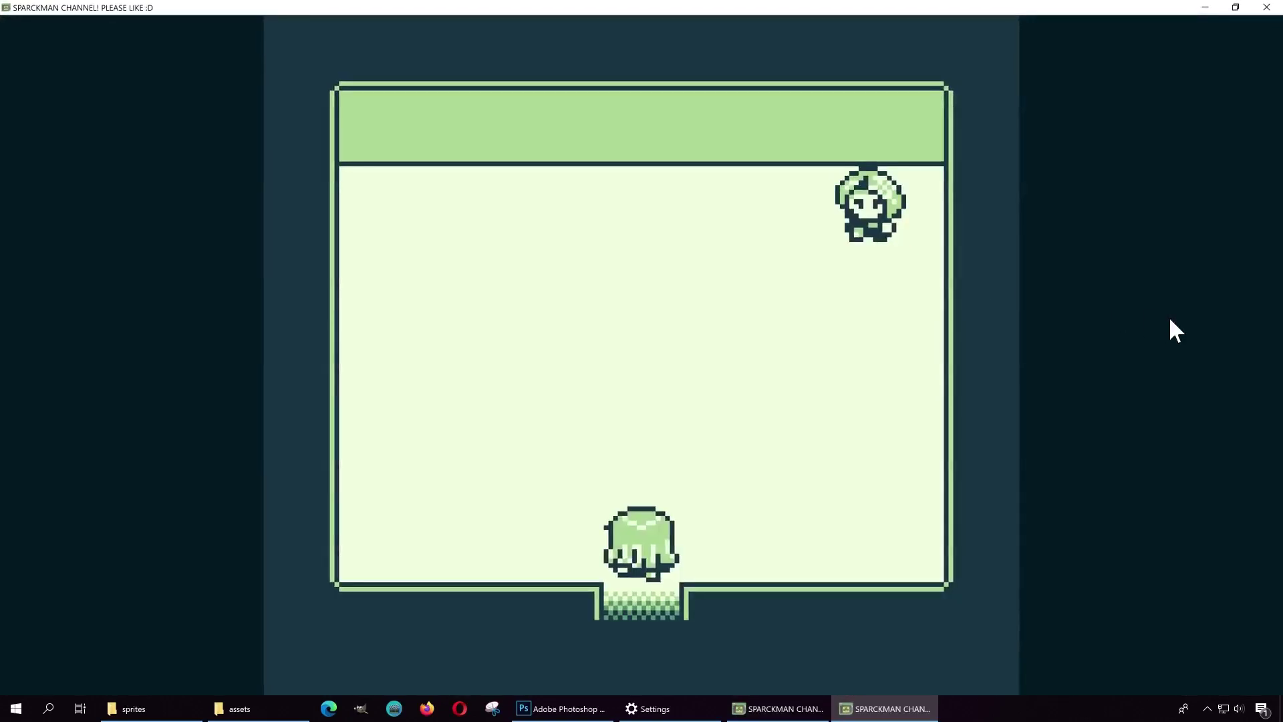
key(Up)
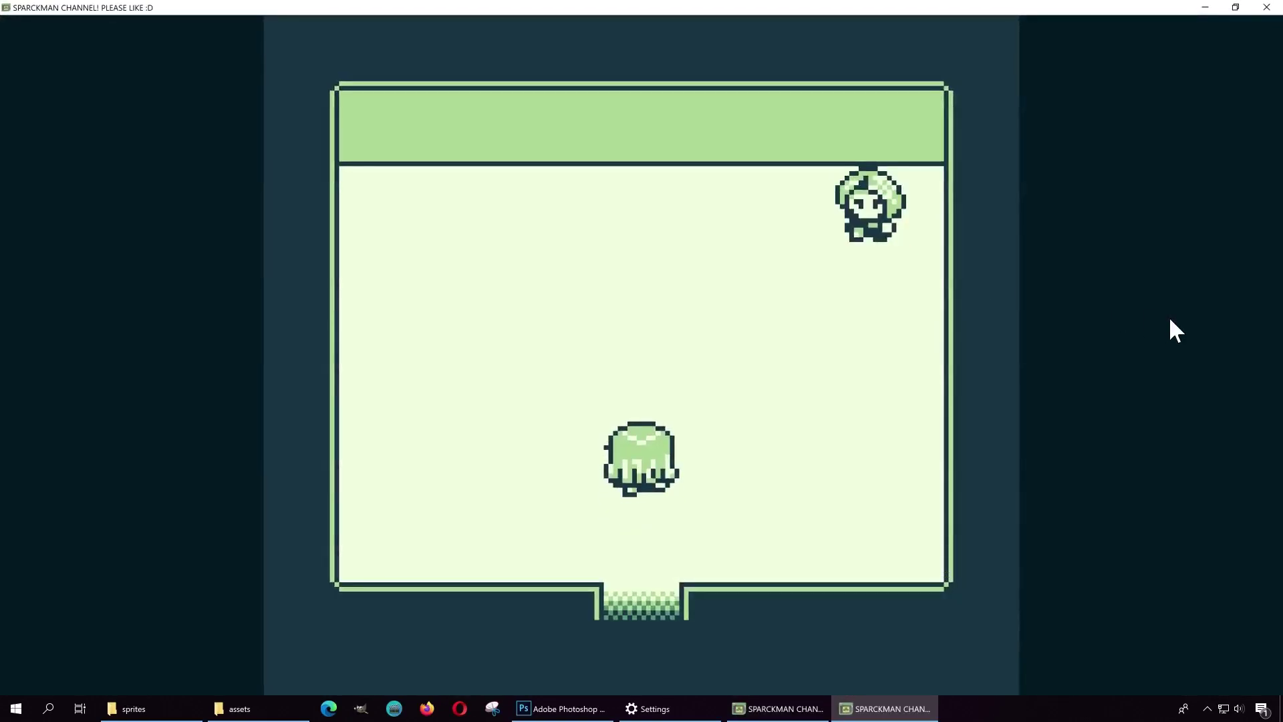
key(Right)
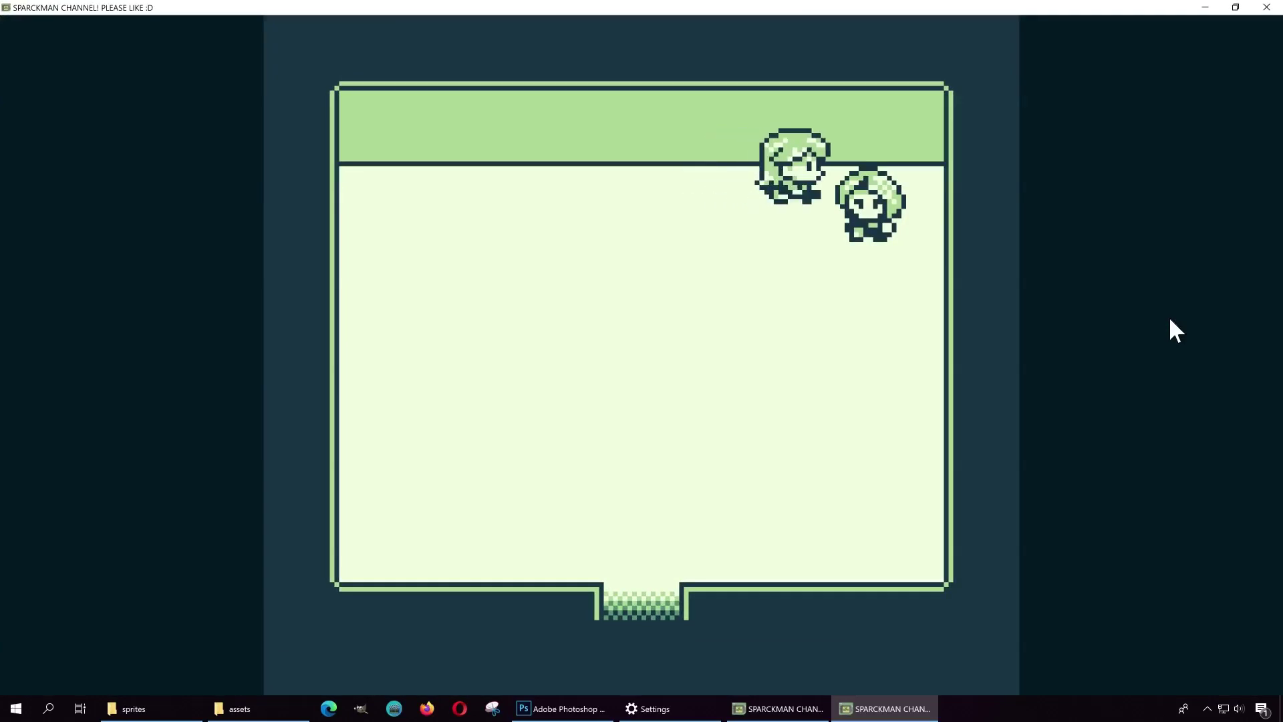
key(z)
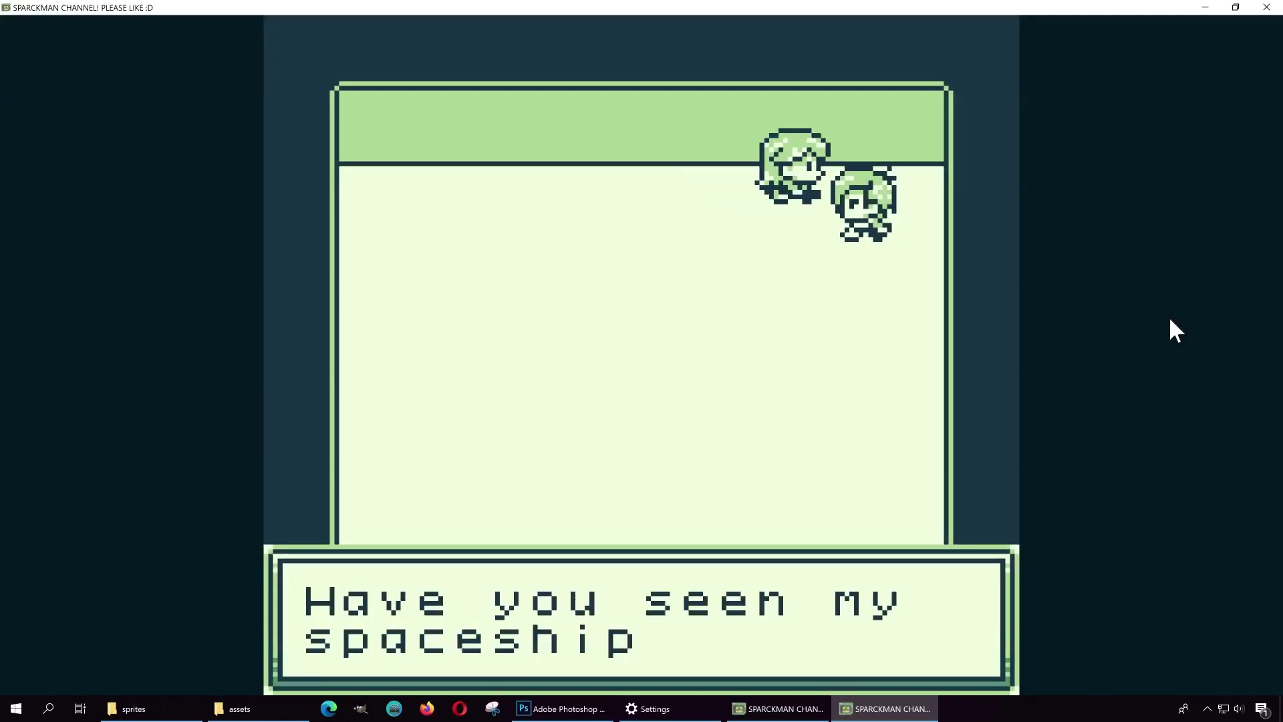
key(z)
Step: Walk the player from the NPC through the doorway into the cave and up to the spaceship
key(Down)
key(Left)
key(Down)
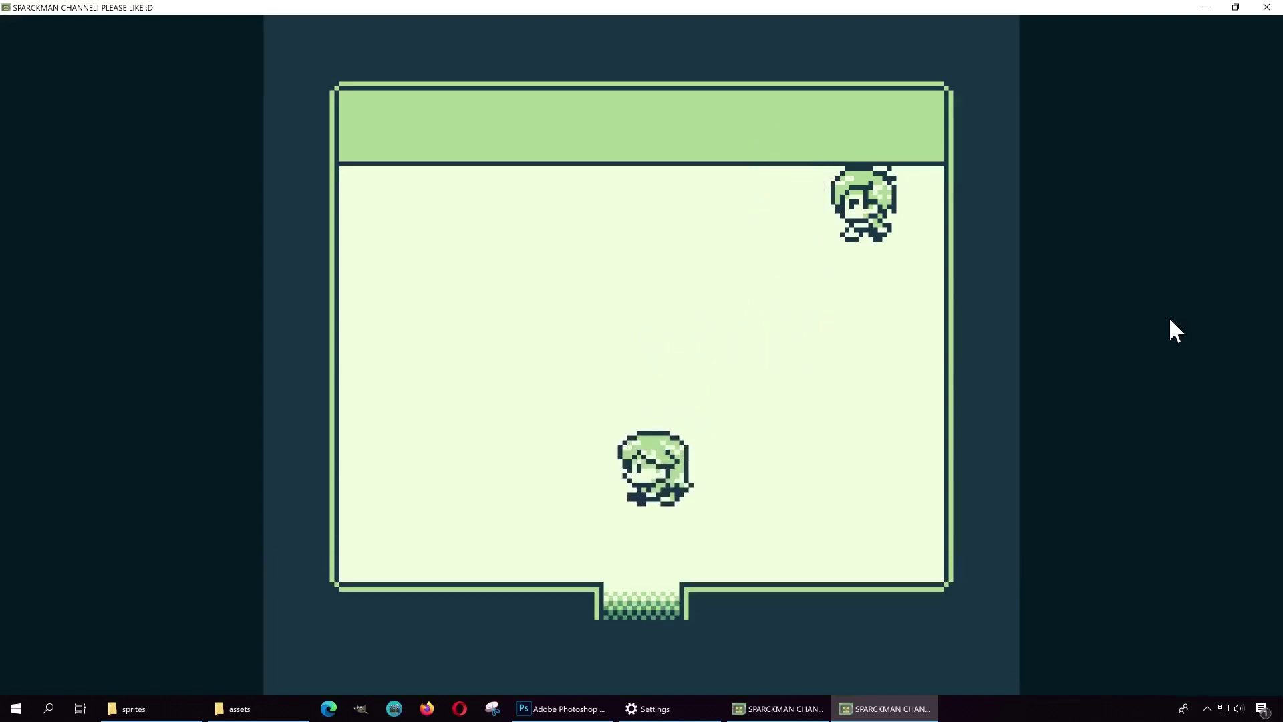
key(Down)
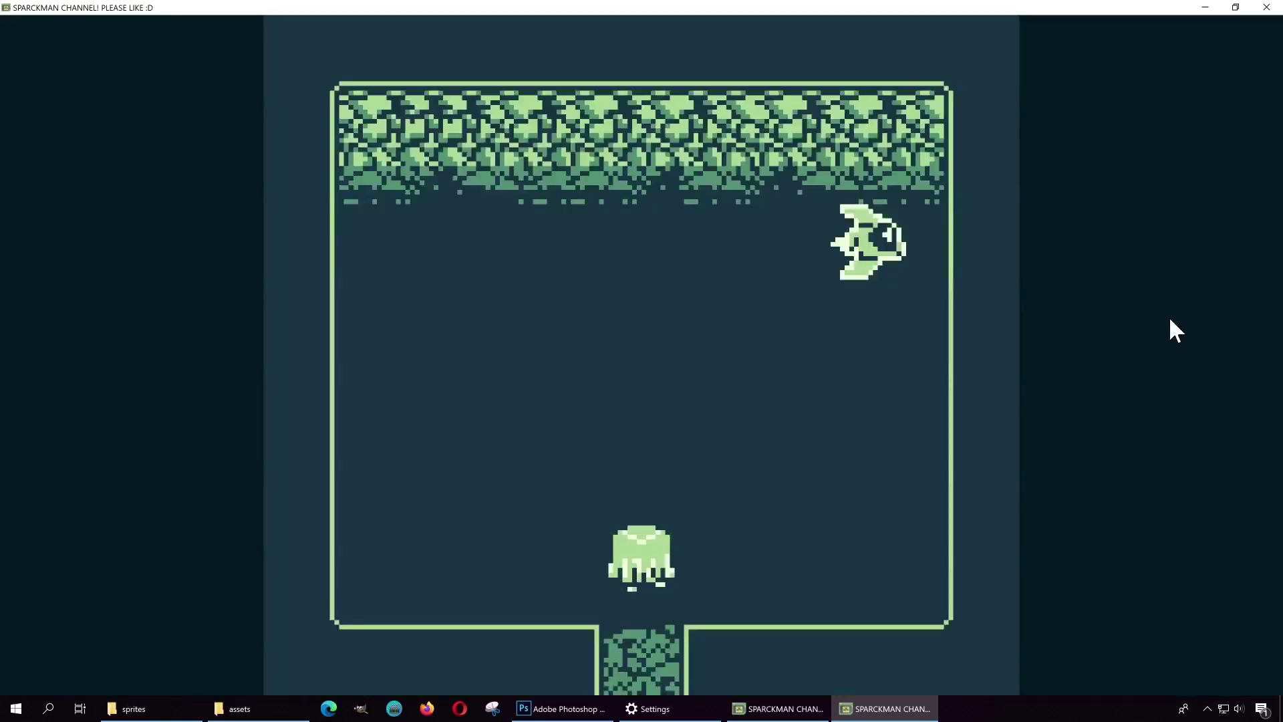
key(Up)
key(Right)
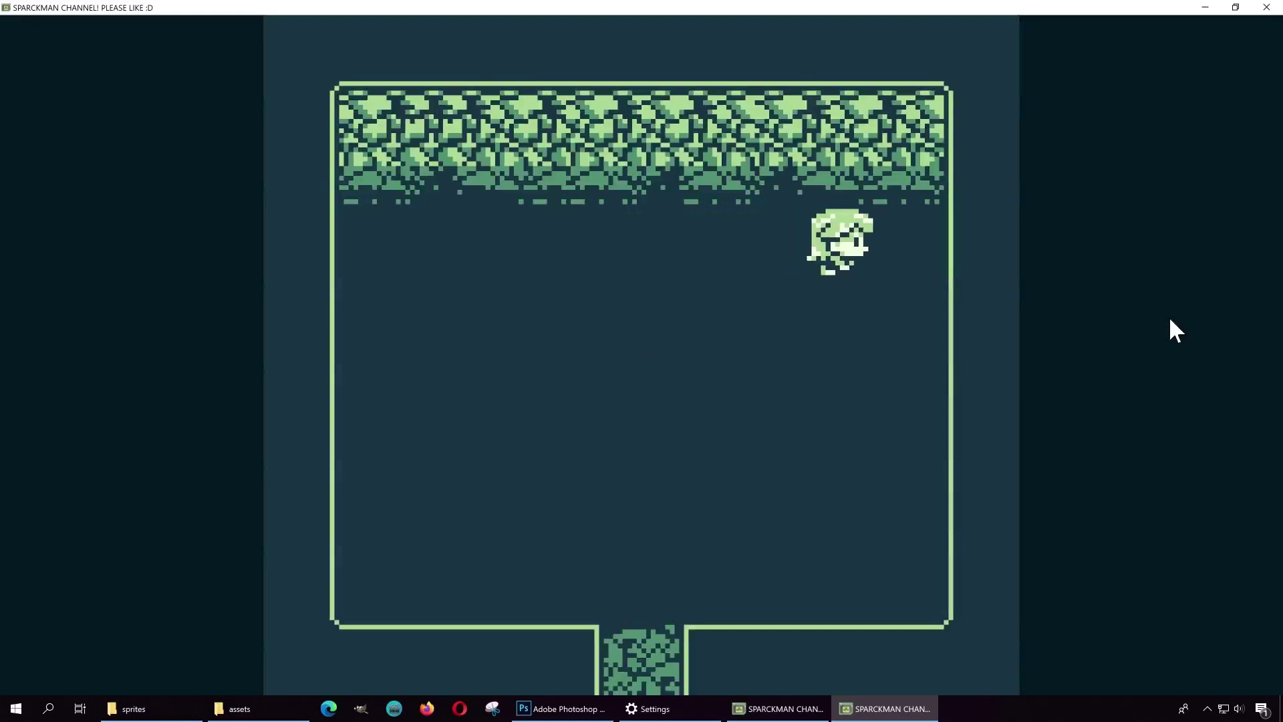
Step: Walk the player back out of the cave to the NPC, talk to it again, and close the game
key(Left)
key(Down)
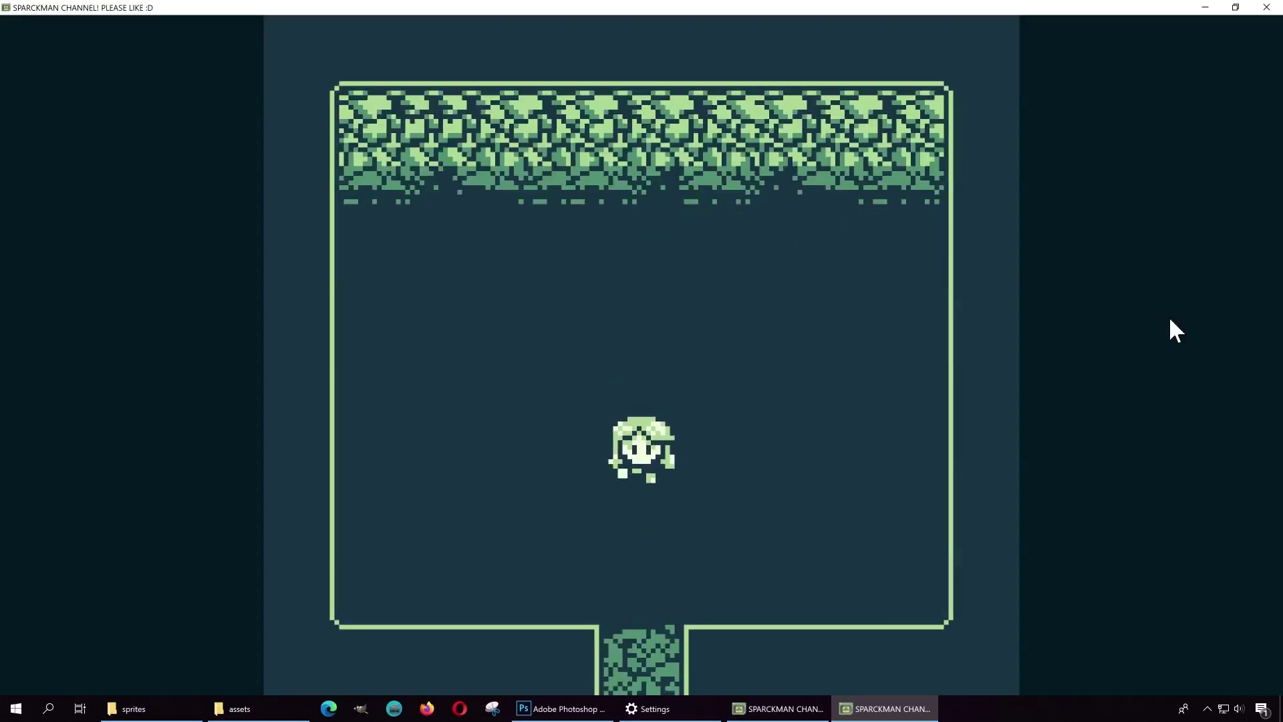
key(Down)
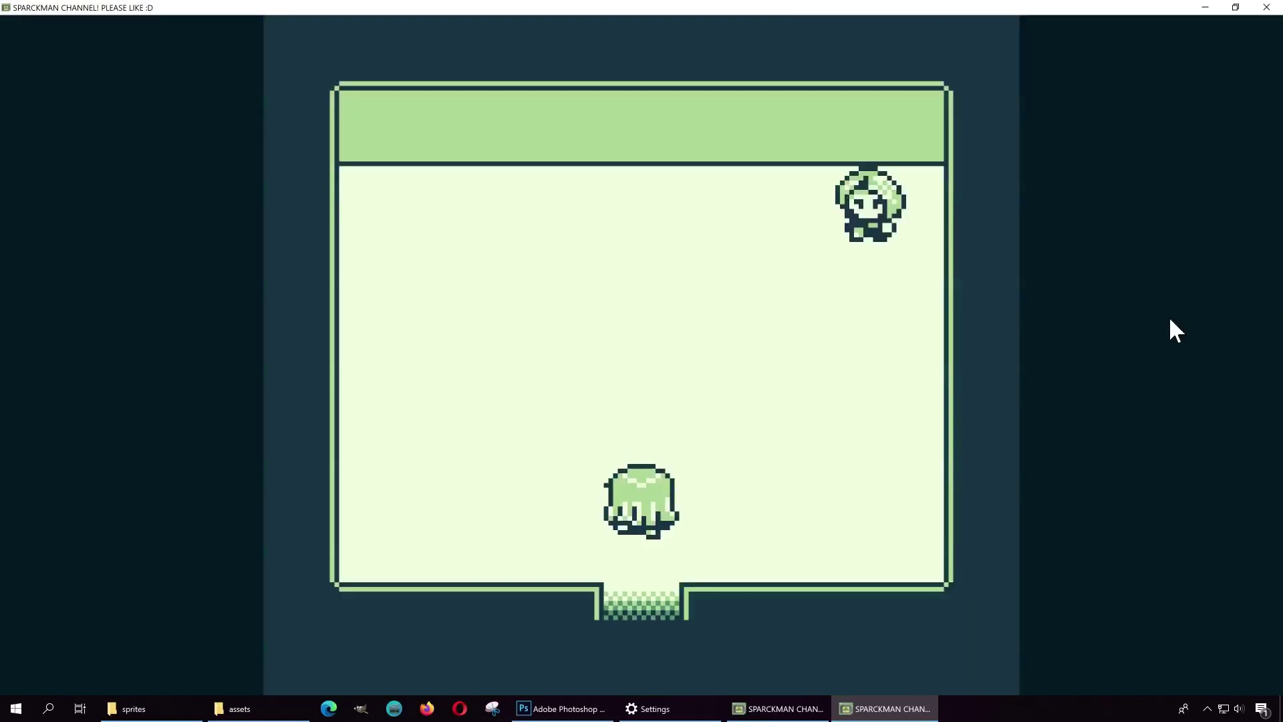
key(Up)
key(Right)
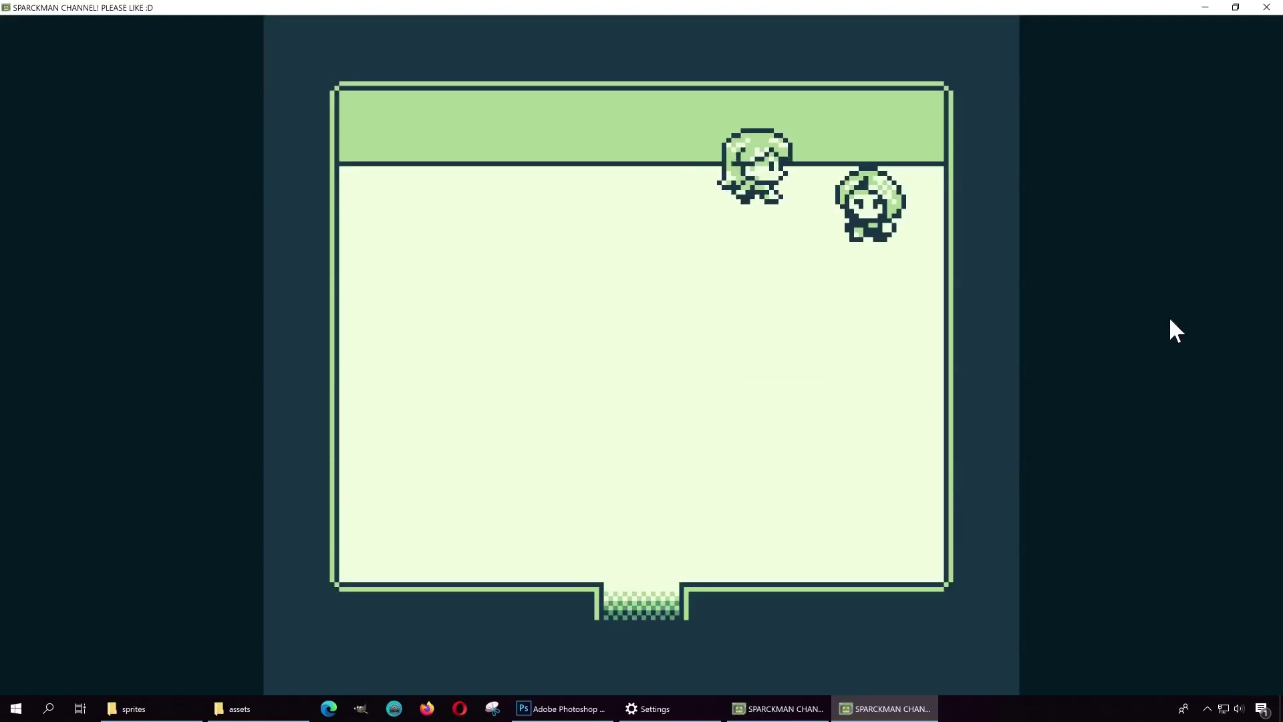
key(Down)
key(Right)
key(z)
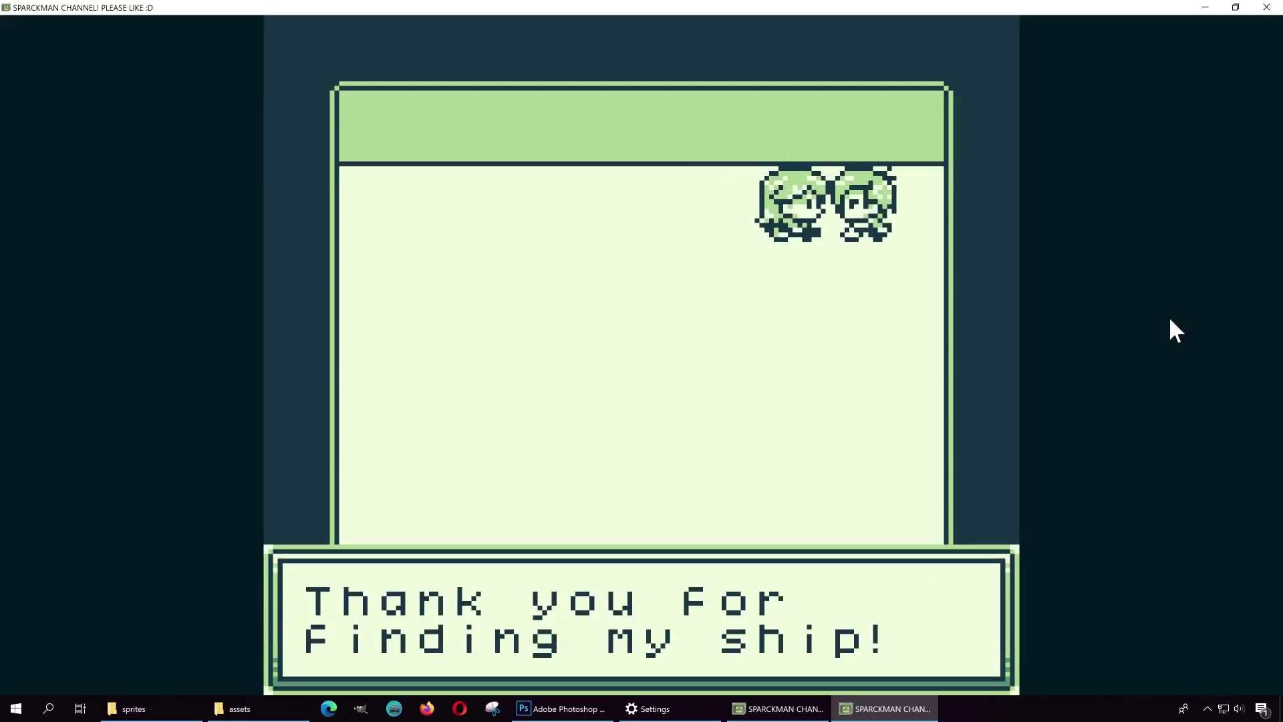
key(z)
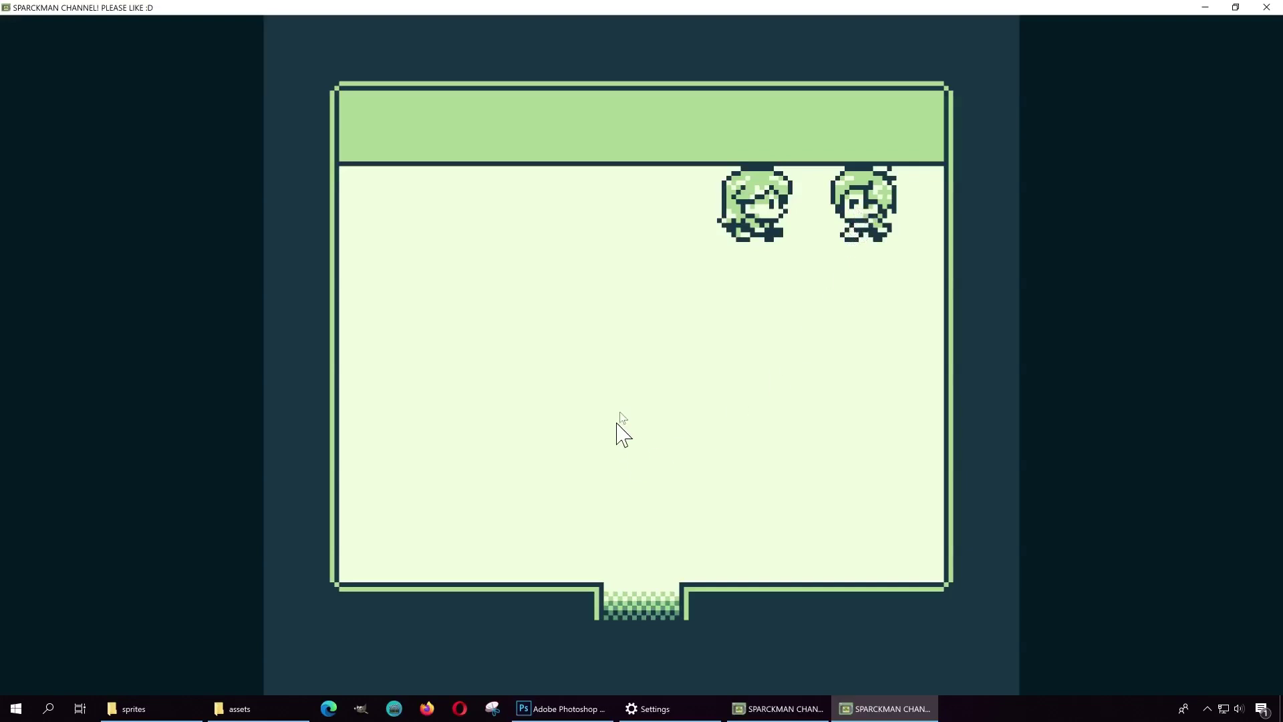
click(1266, 8)
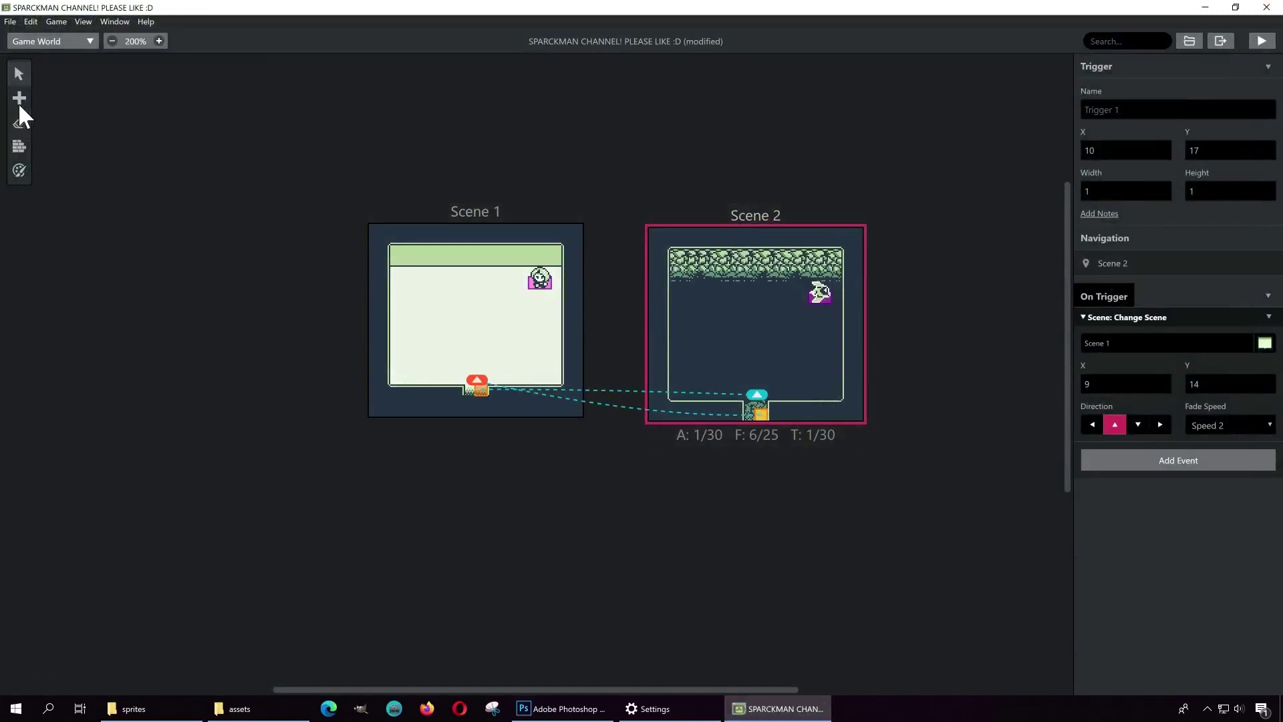
Step: Add an actor in Scene 1 at X 9, Y 9 and give it the chest sprite sheet
click(44, 122)
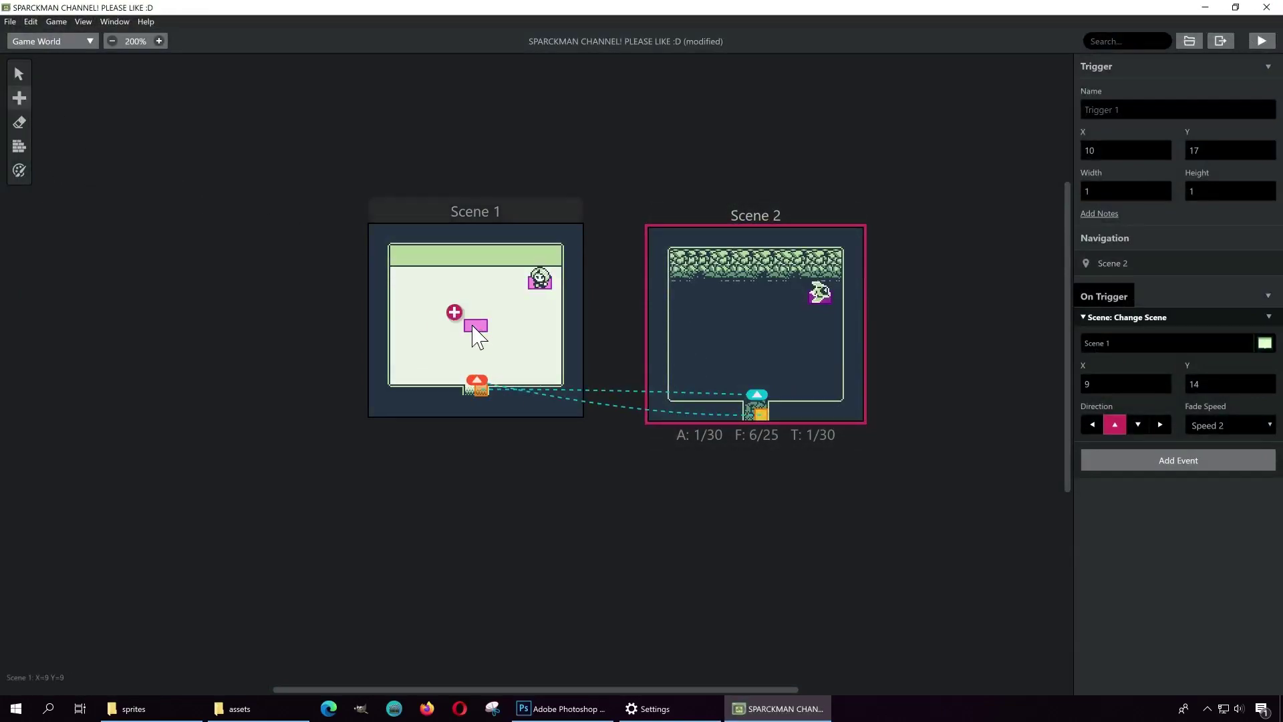
click(471, 324)
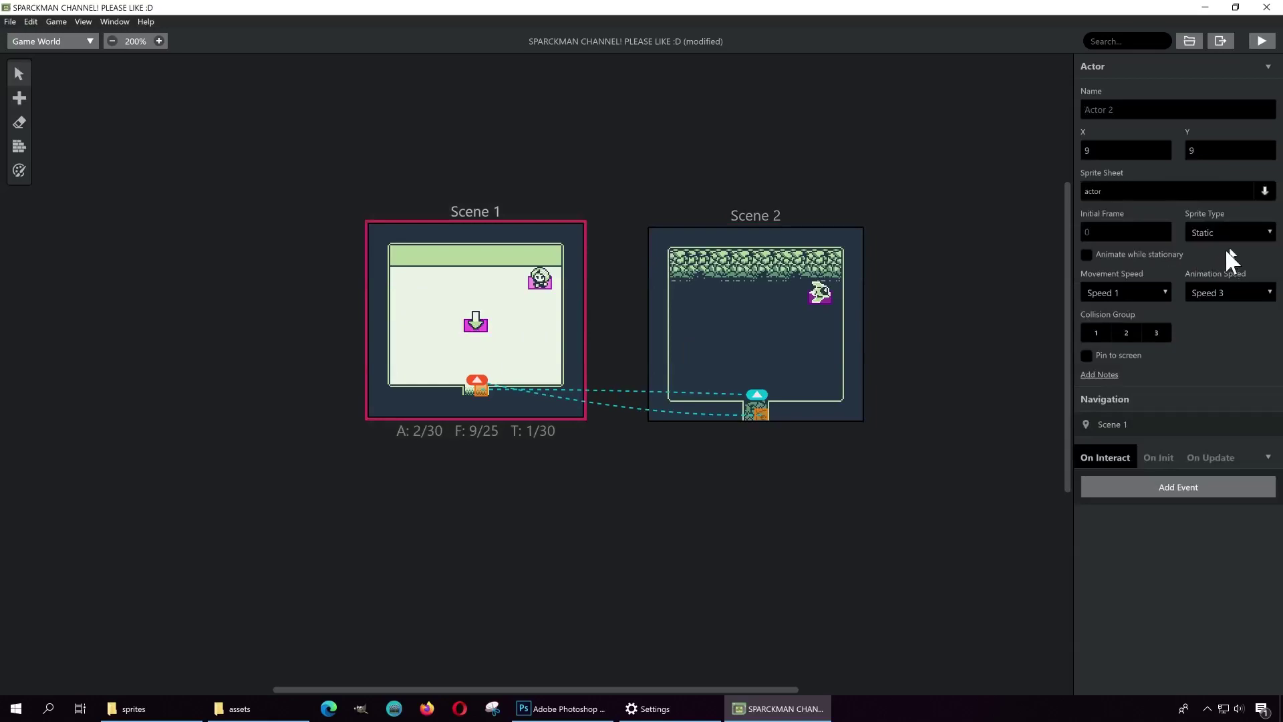
click(1268, 233)
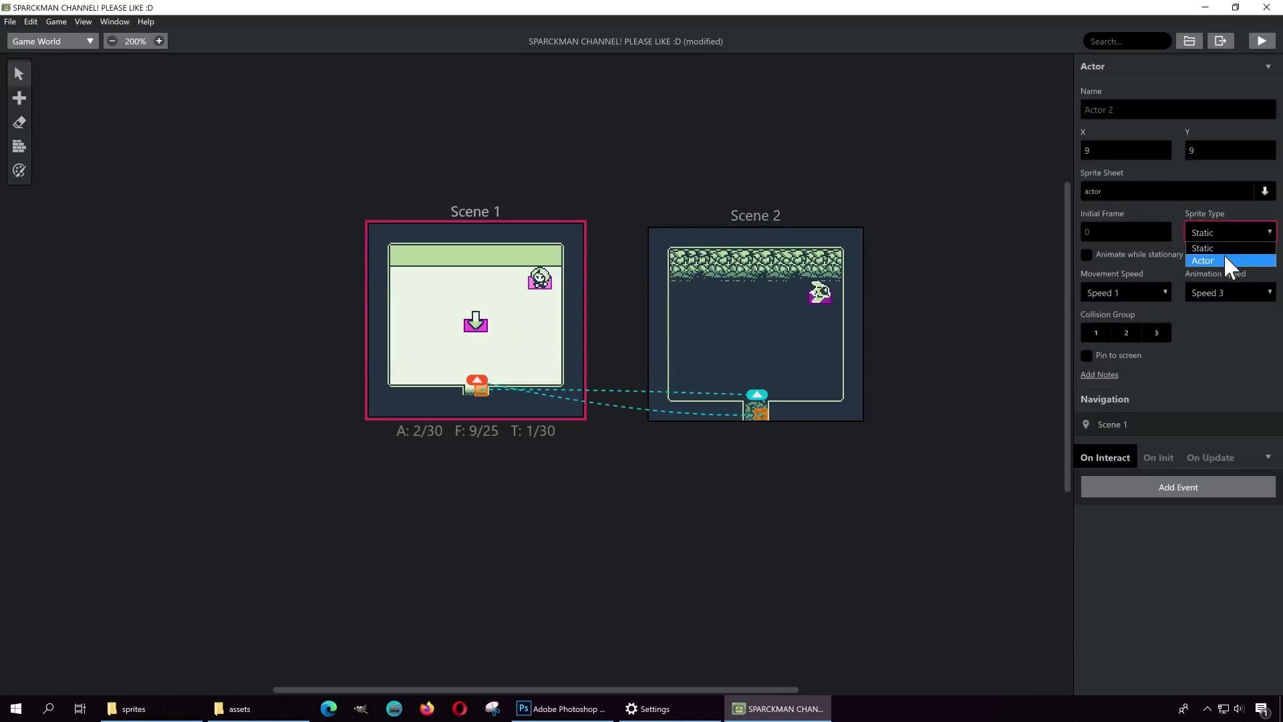
click(1256, 260)
click(1264, 192)
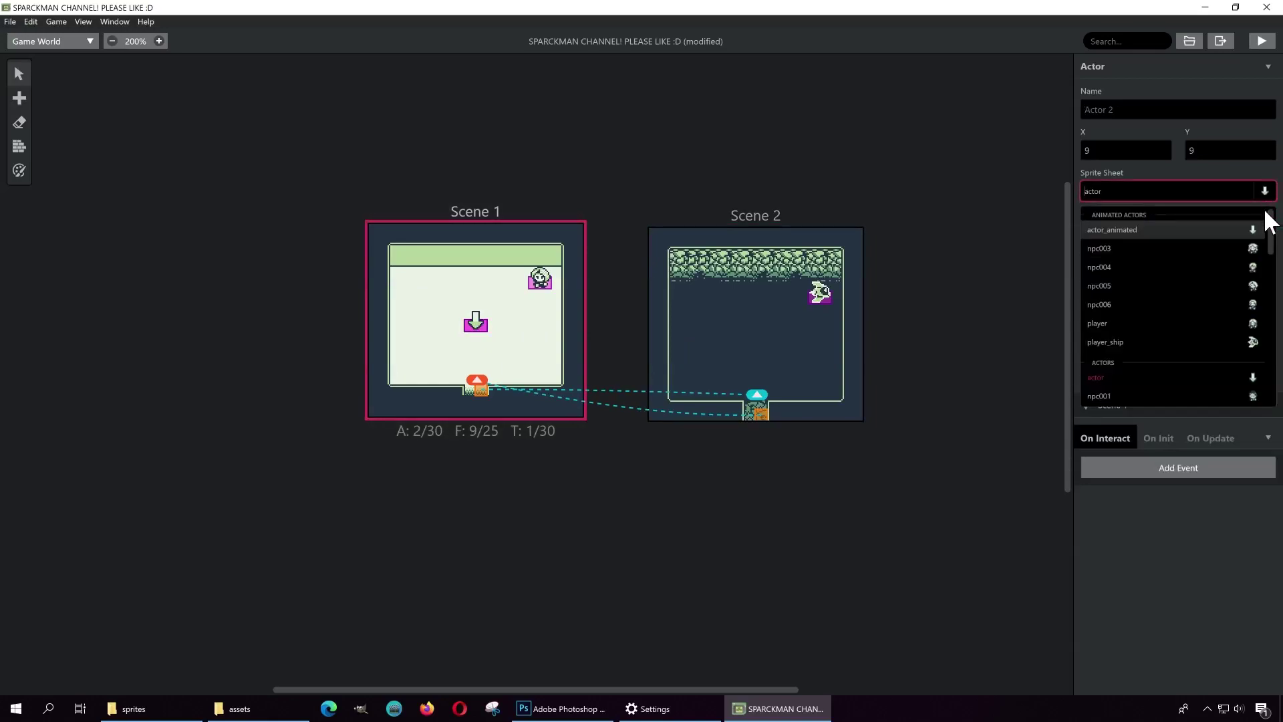
drag(1268, 255, 1274, 292)
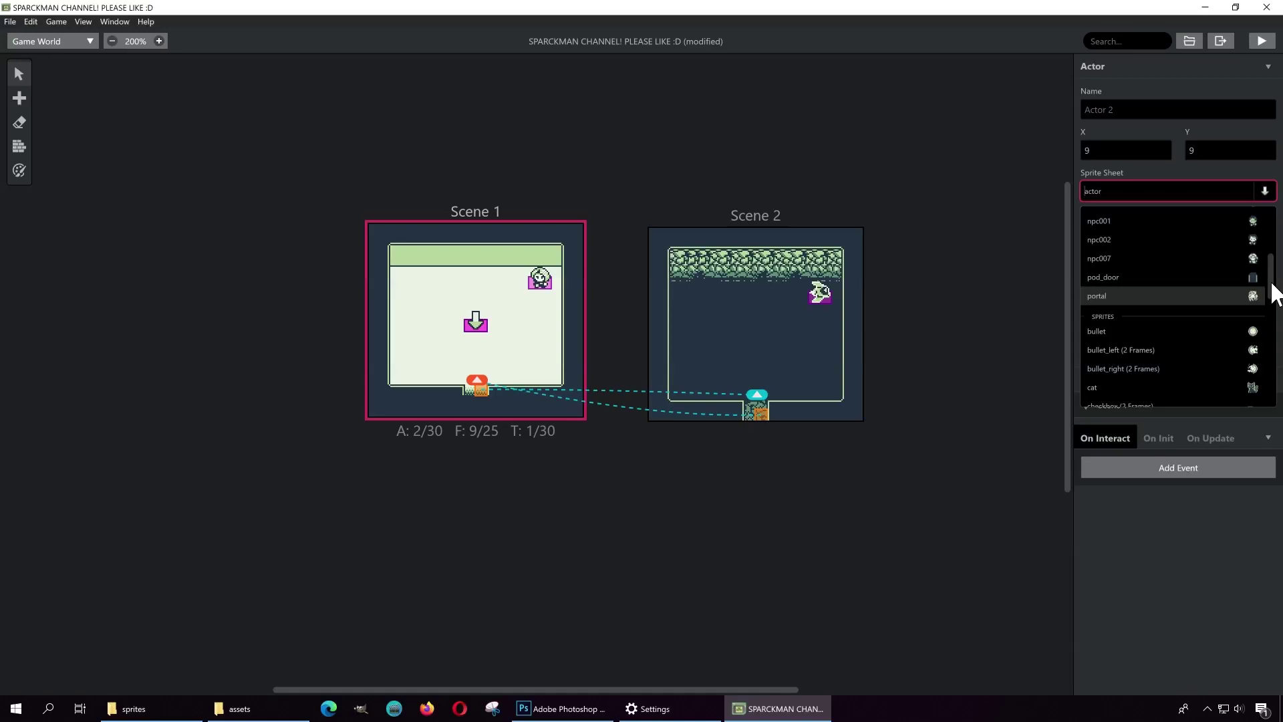
drag(1272, 283, 1269, 314)
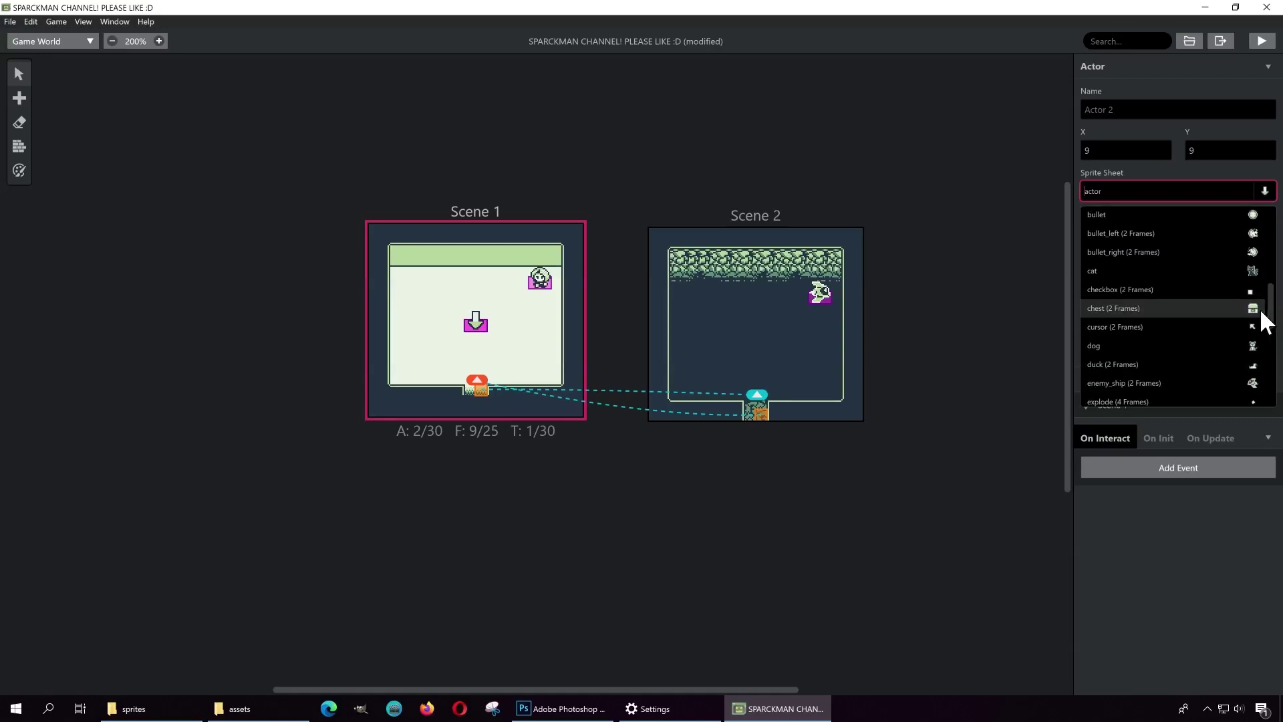
click(1260, 311)
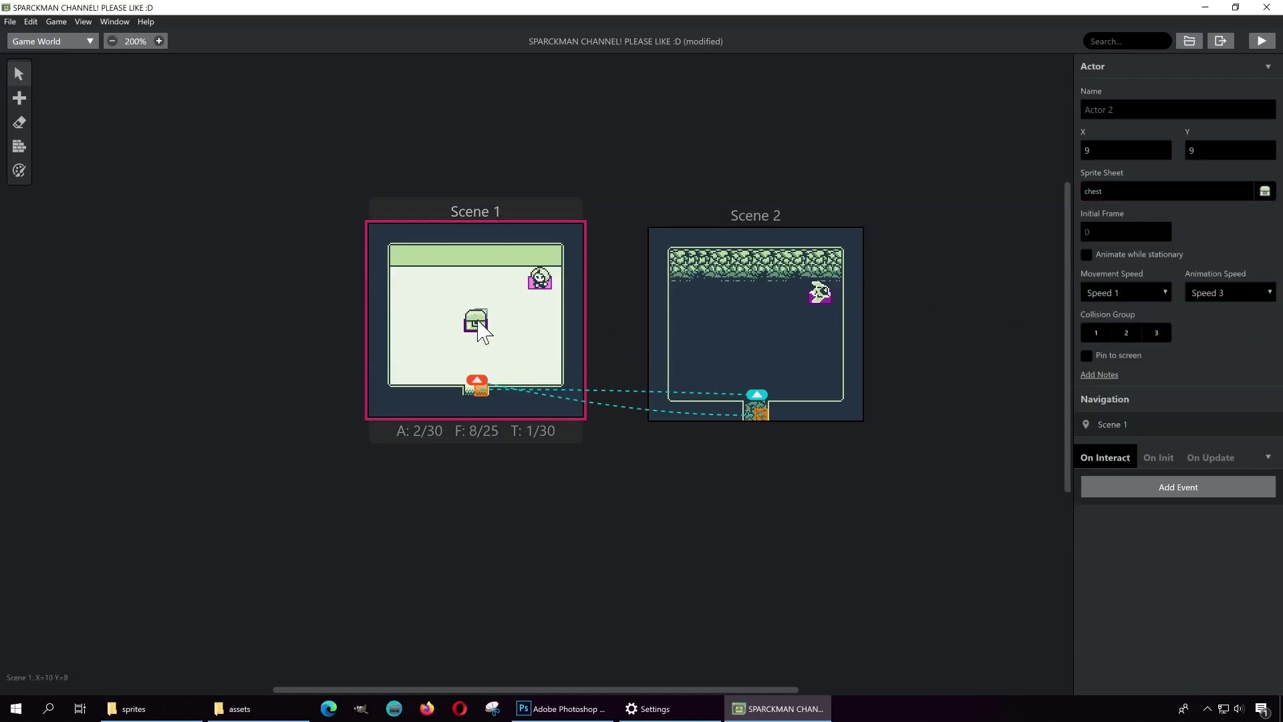
Step: Add an Actor: Hide event targeting Self to the chest's On Init script
click(1160, 459)
click(1183, 487)
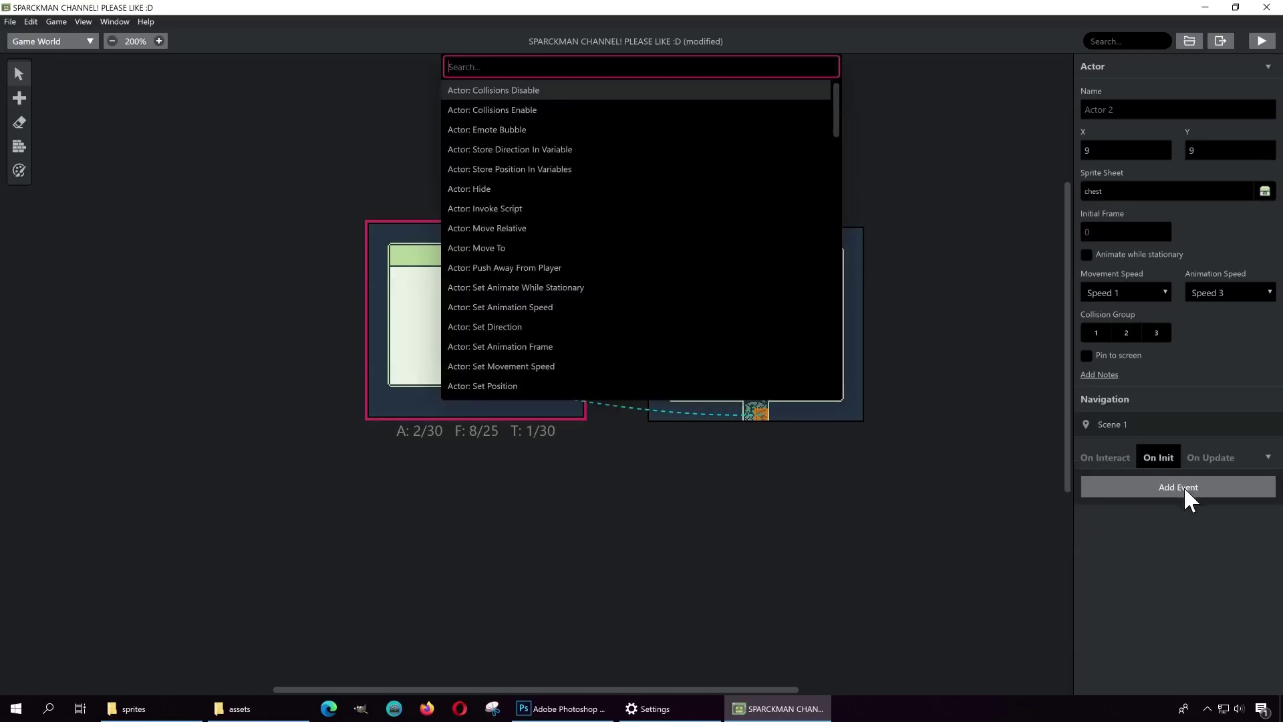
click(487, 189)
Step: Run the game to check the chest's visibility at the start, talk to the NPC, and close the game
click(1261, 41)
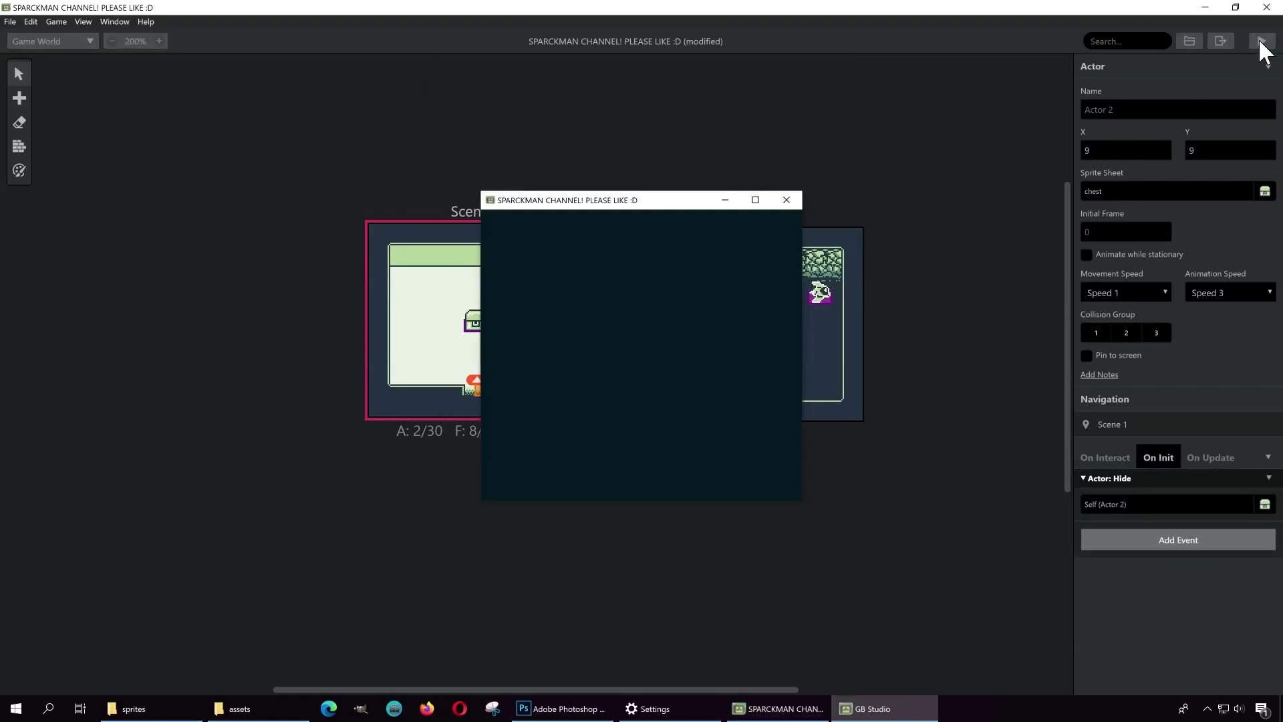
click(755, 199)
key(Up)
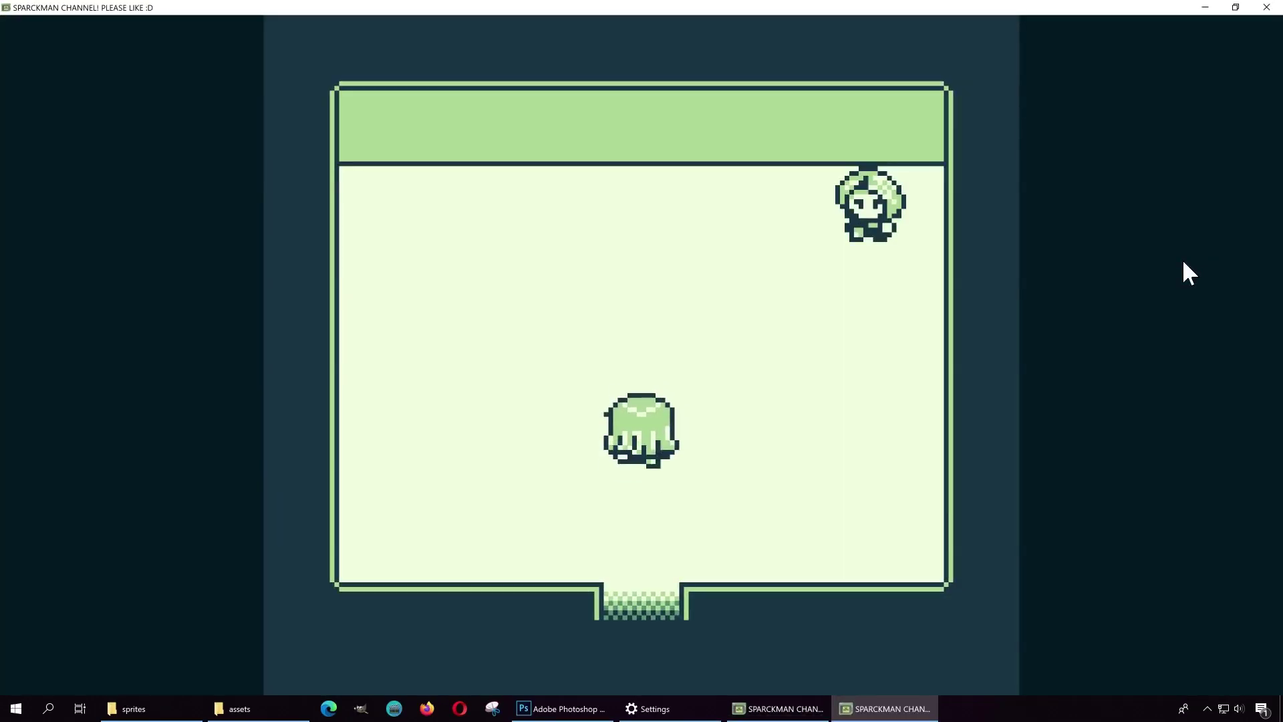
key(Right)
key(Right)
key(z)
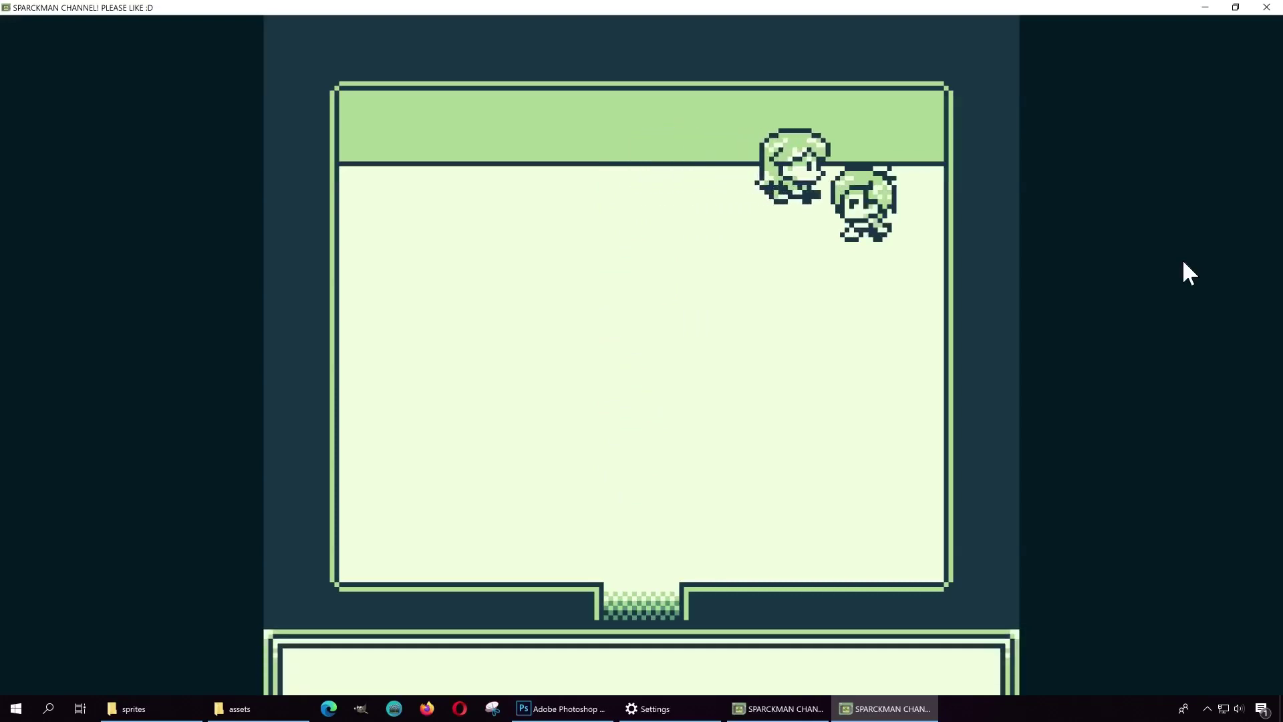
key(z)
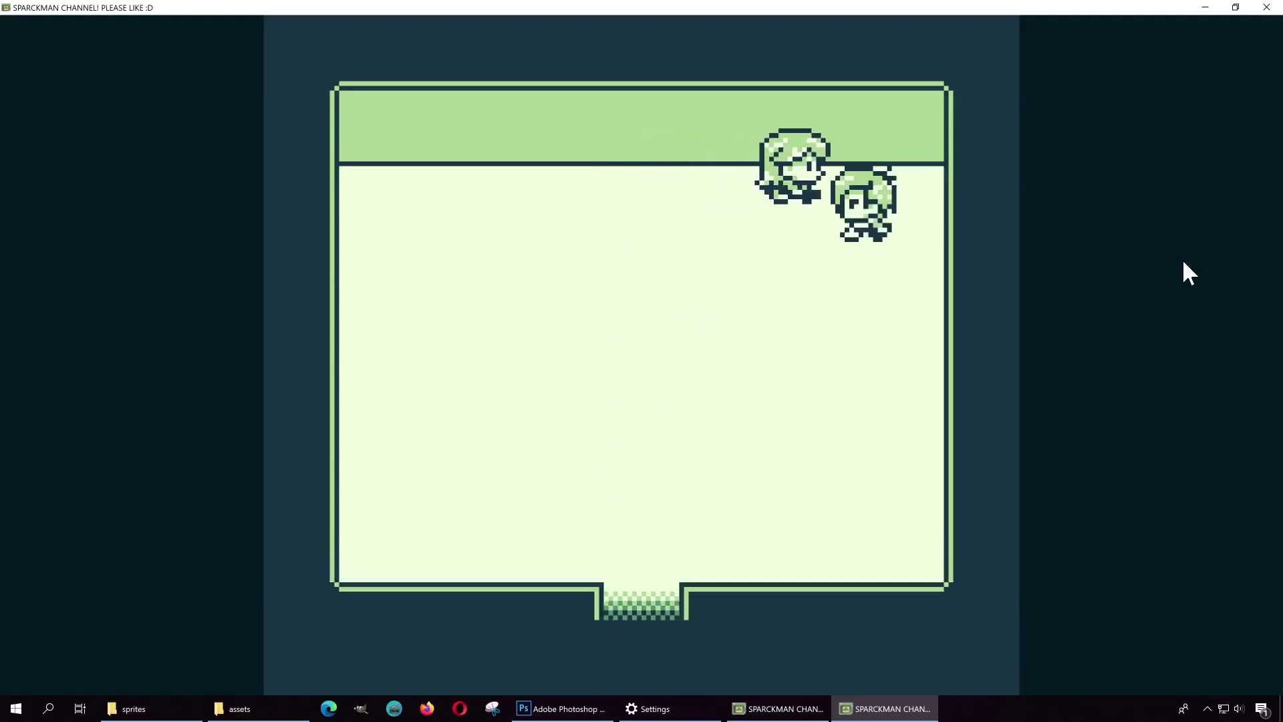
click(1266, 7)
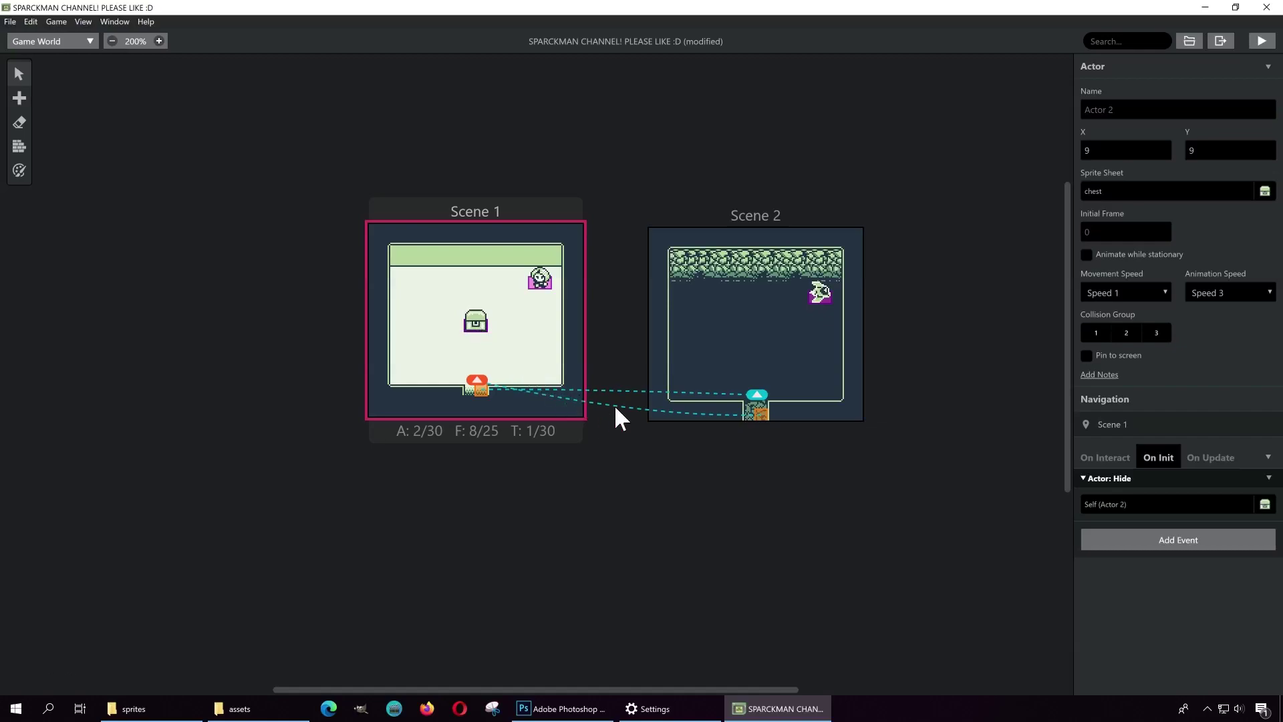
Step: Add an If Variable Is 'True' event to the On Update script of Scene 1's NPC
click(540, 282)
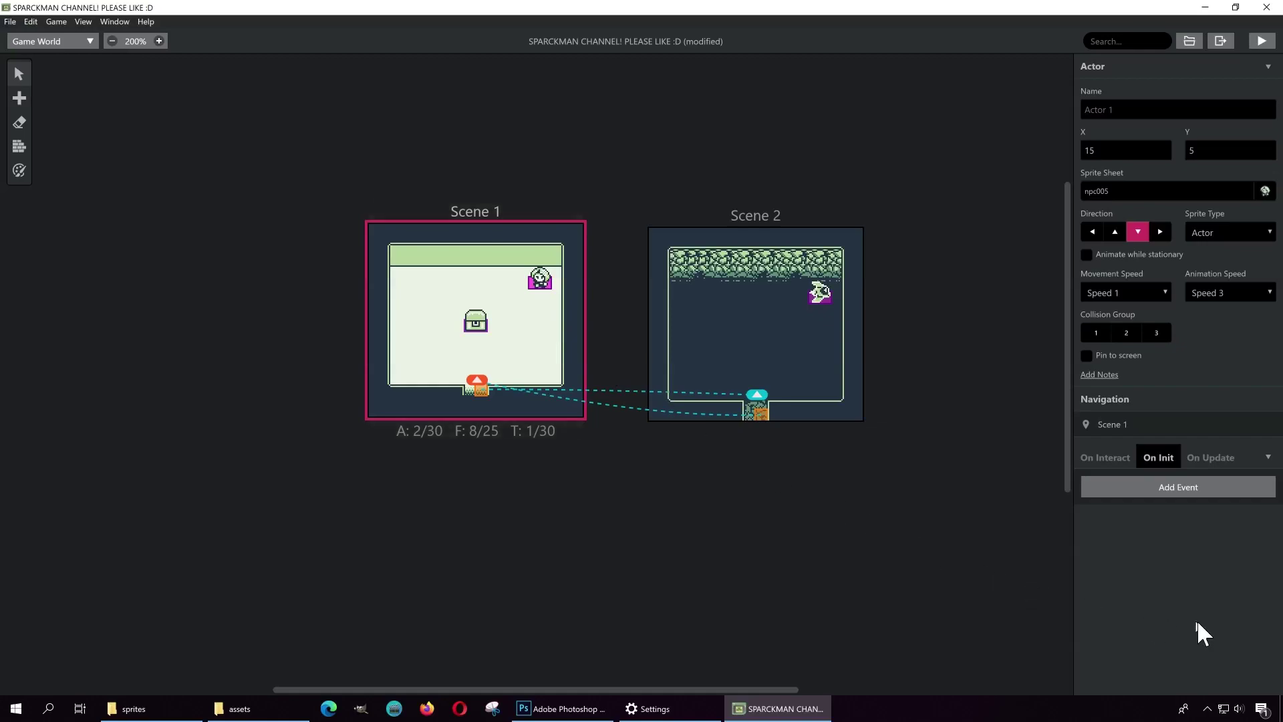
click(1213, 459)
click(1181, 487)
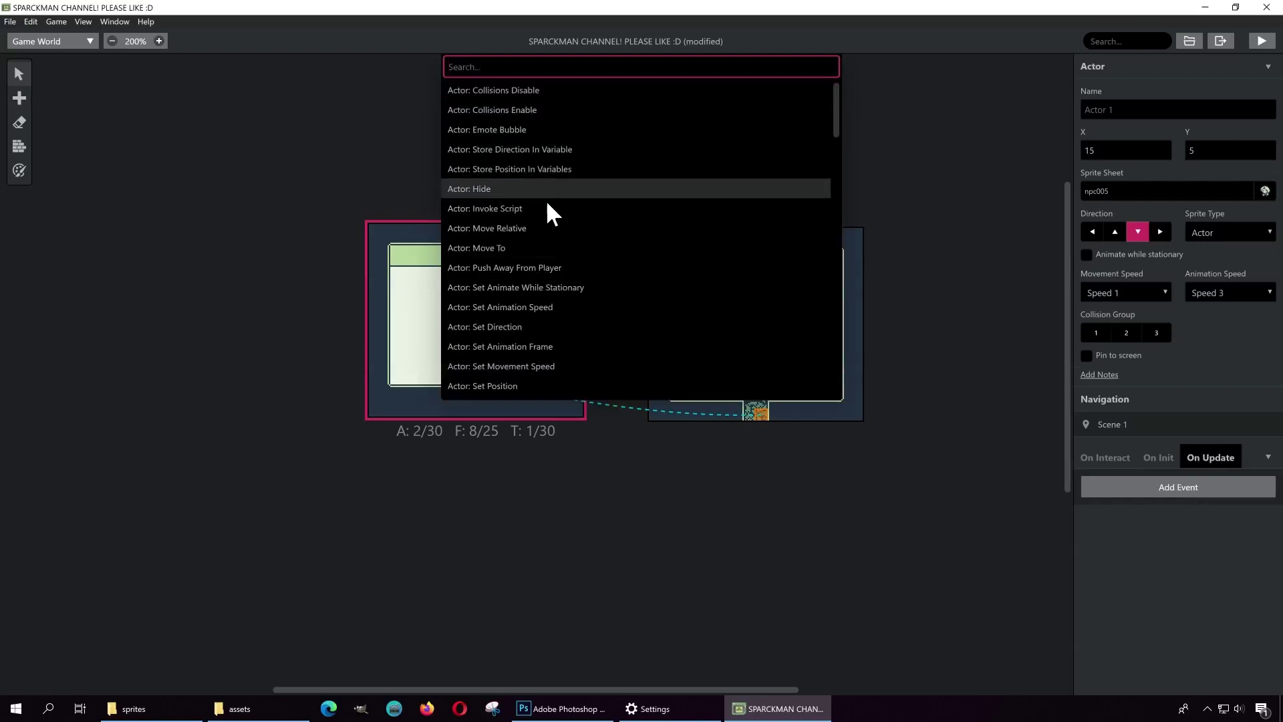
scroll(546, 228, down, 3)
scroll(542, 298, down, 2)
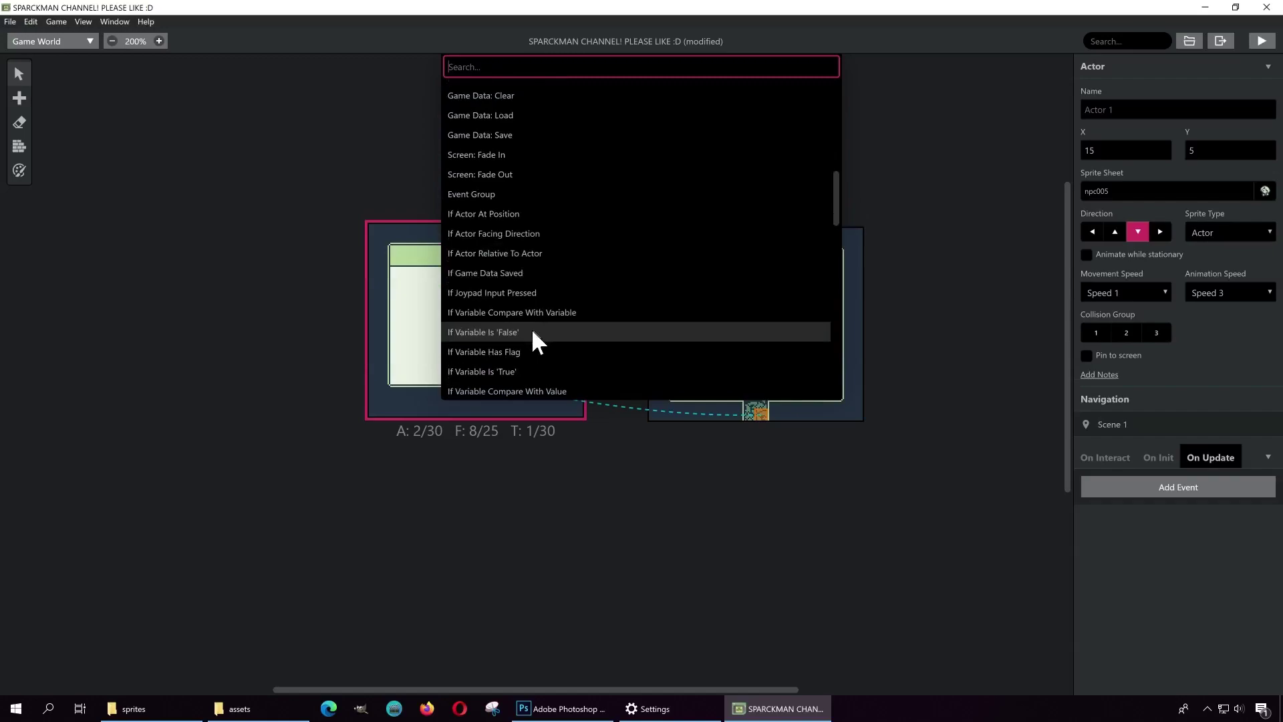
click(524, 371)
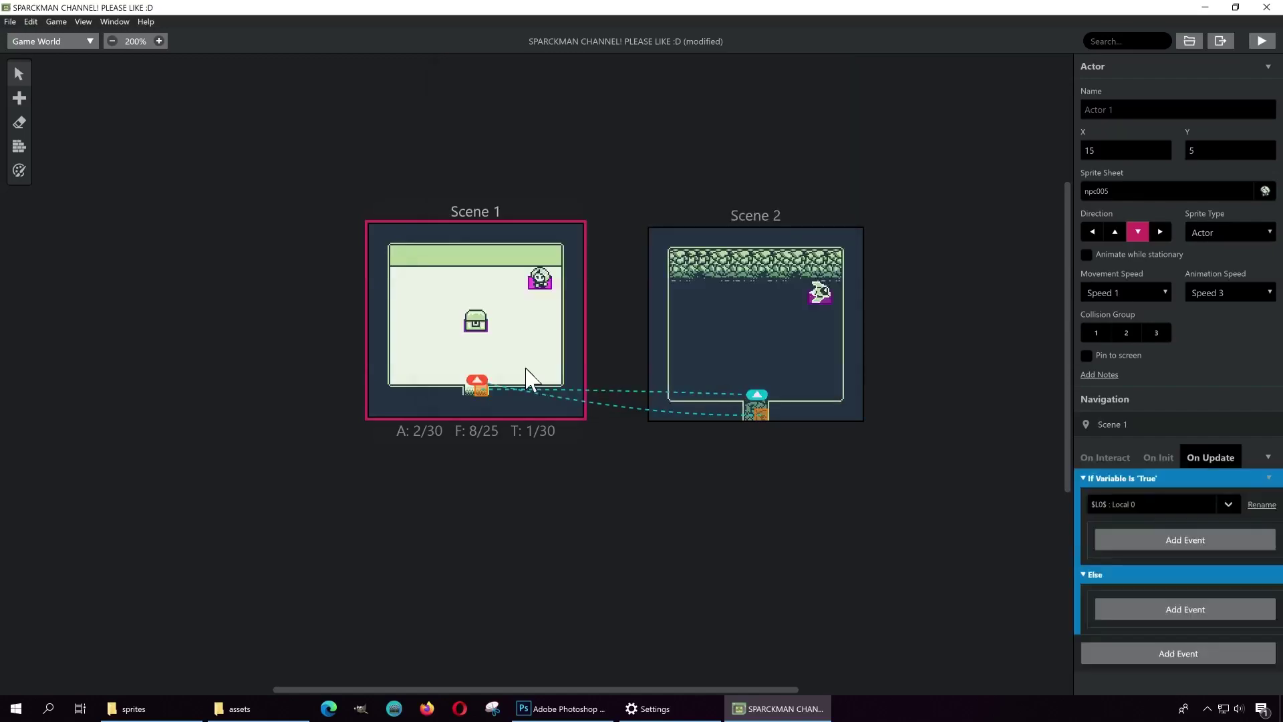
Step: Add an Actor: Show event targeting the chest, Actor 2, inside the true branch of the NPC's On Update condition
click(1180, 541)
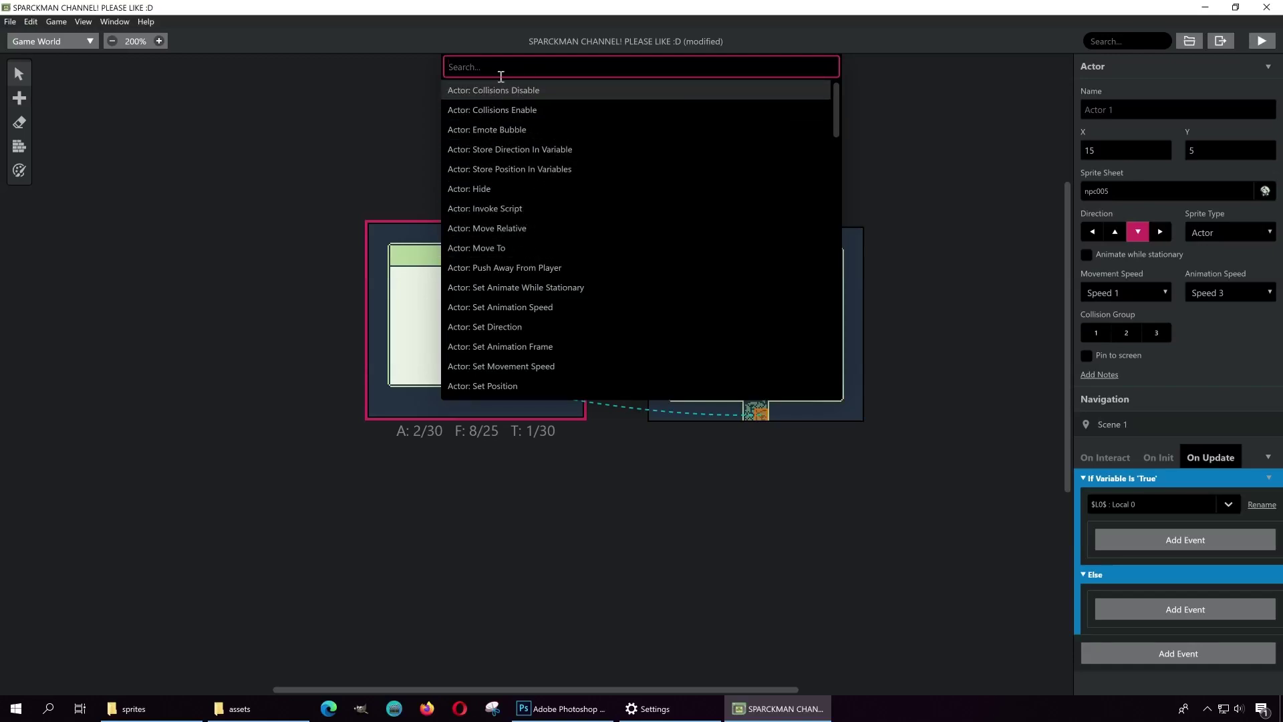
text(actop)
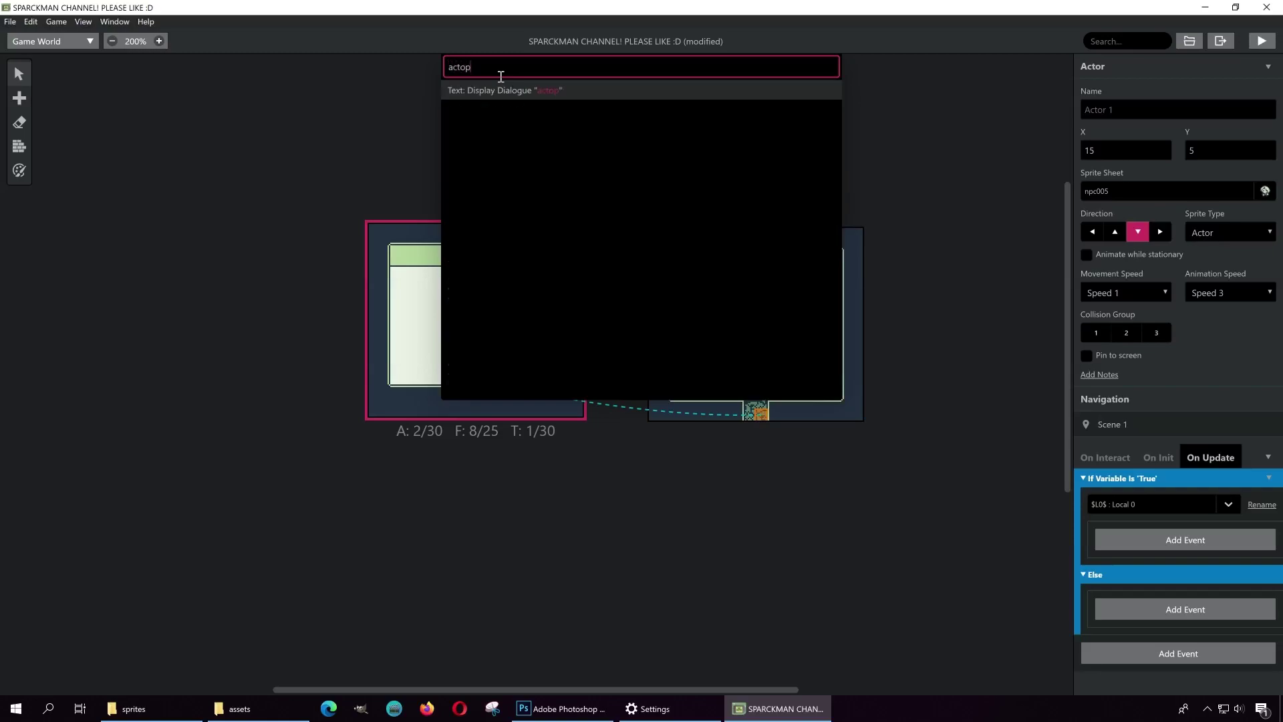
key(BackSpace)
key(BackSpace)
key(BackSpace)
key(BackSpace)
key(BackSpace)
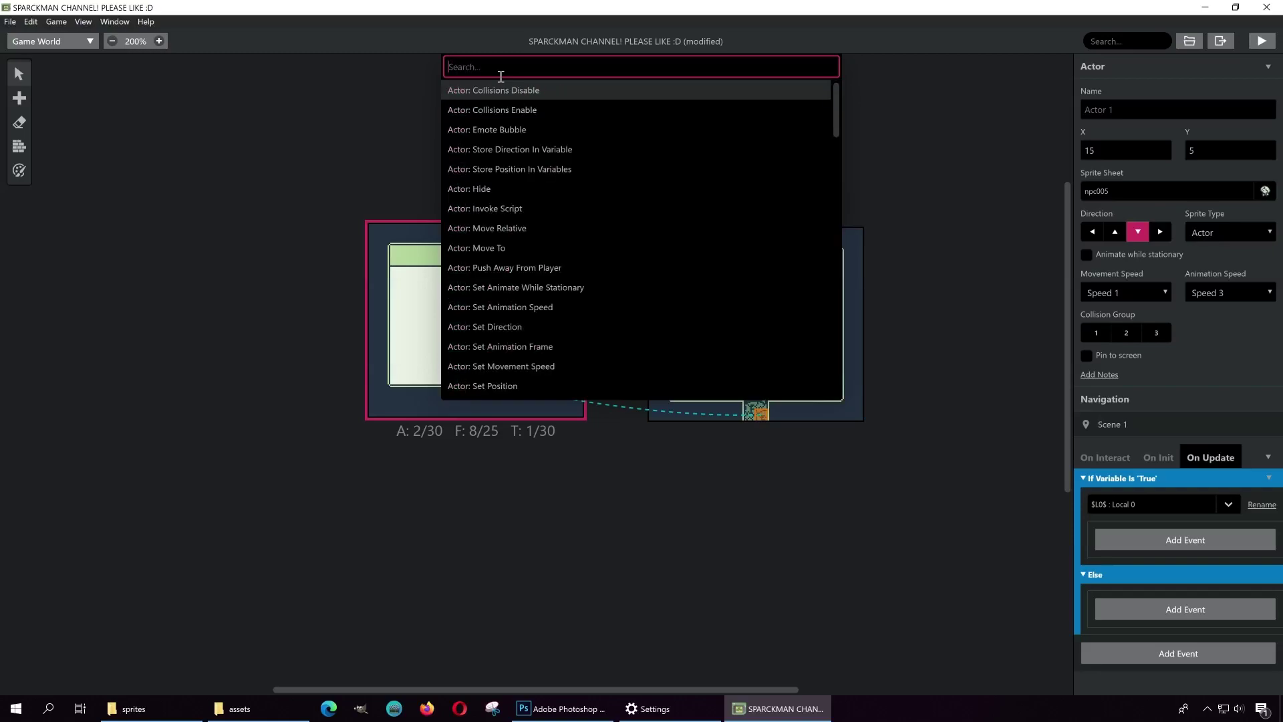
text(show)
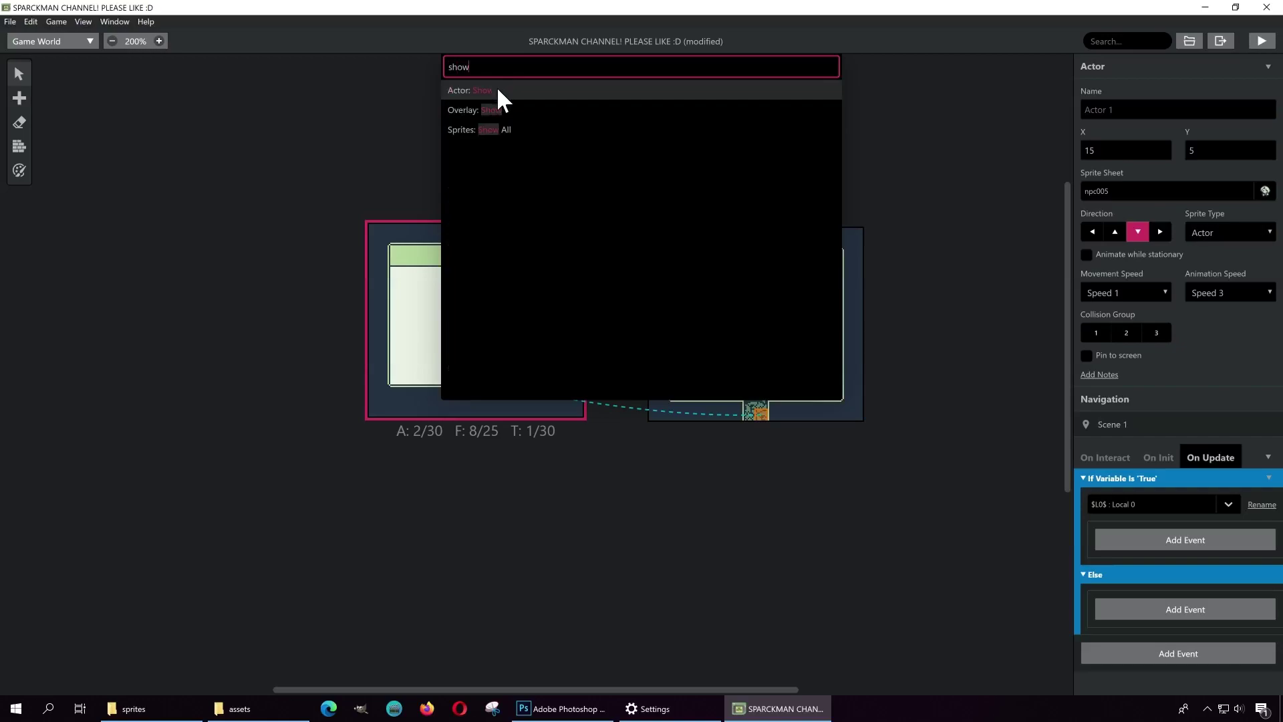
click(497, 91)
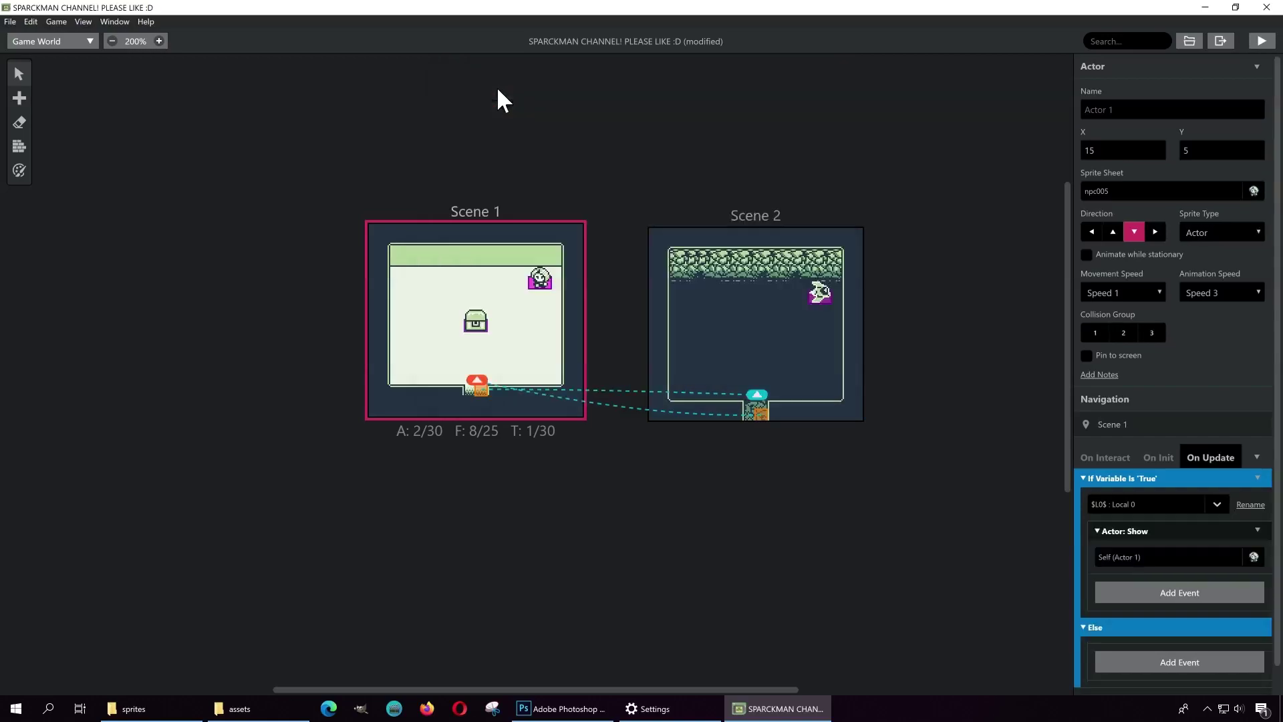
click(1257, 560)
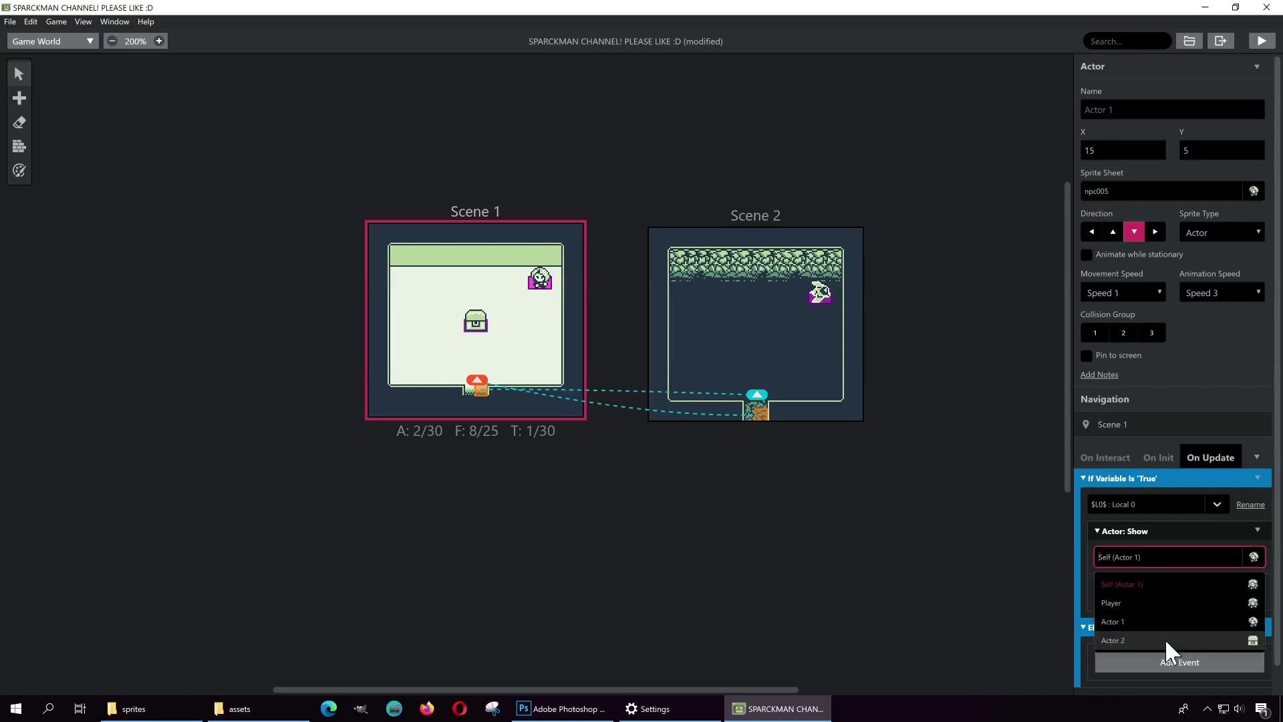
click(1196, 640)
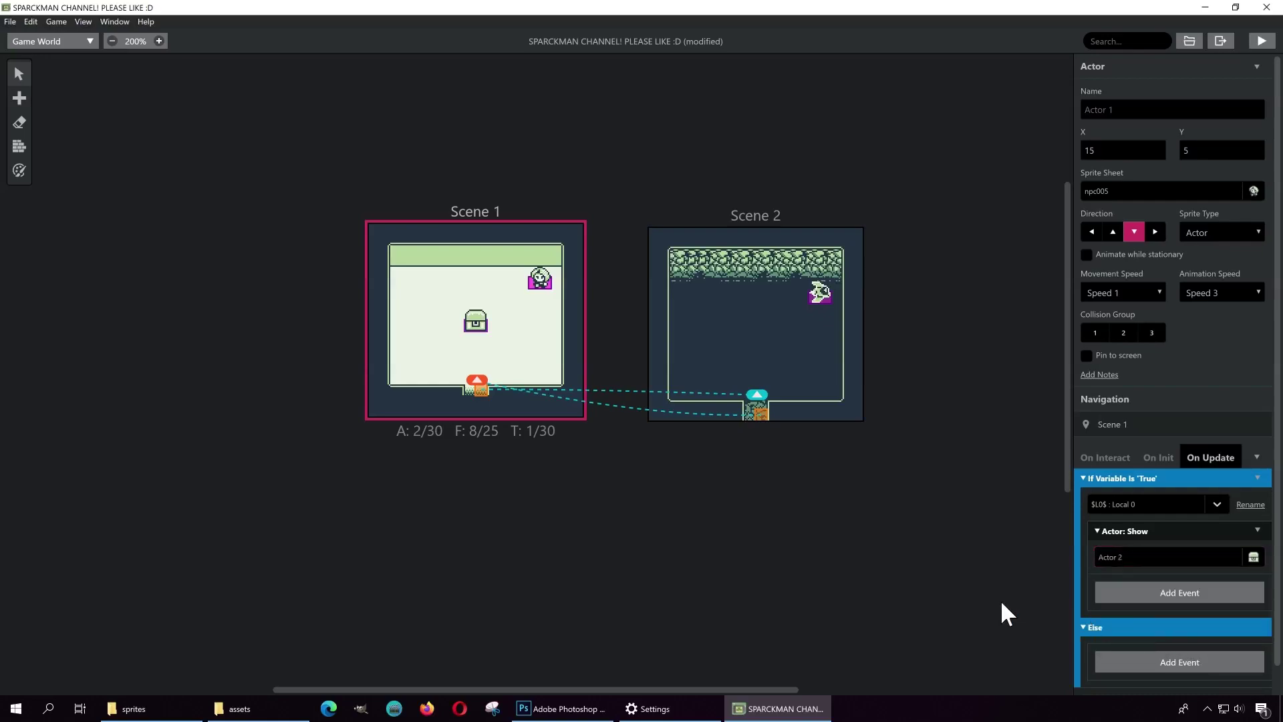
scroll(1076, 612, down, 1)
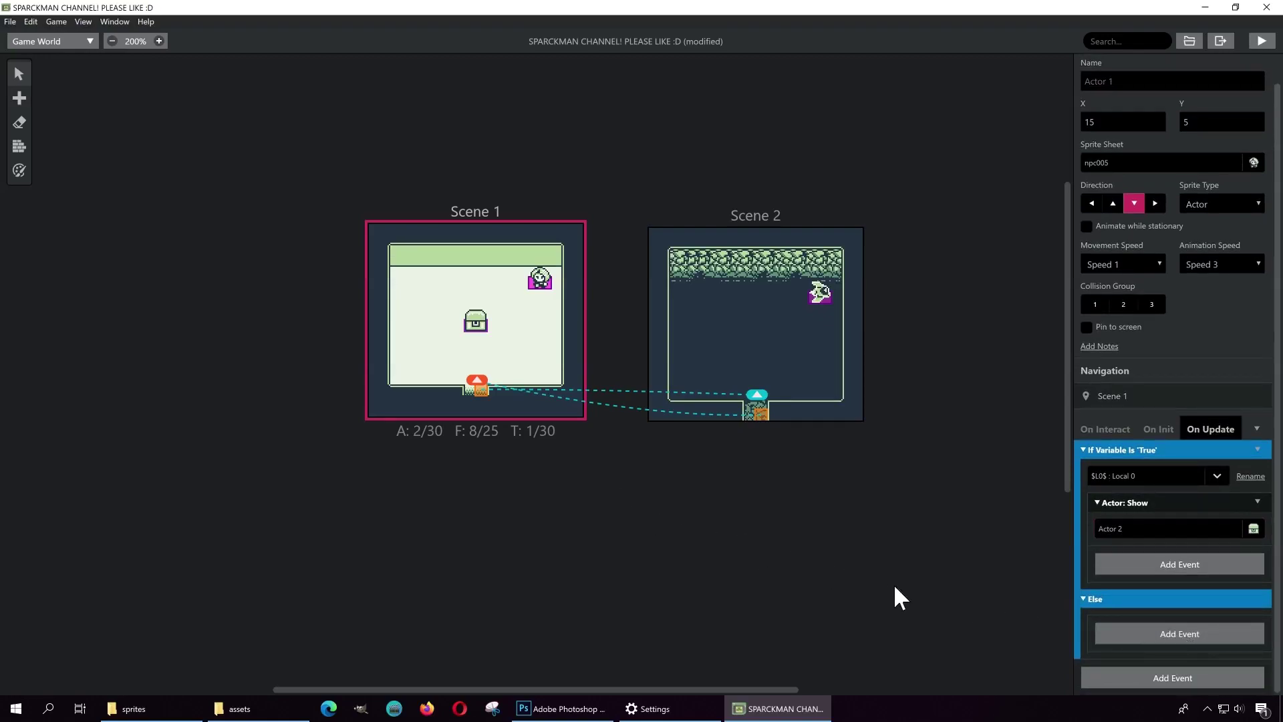
Step: Run the game in a maximized window and talk to the NPC in Scene 1 before finding the ship
click(1262, 42)
key(Up)
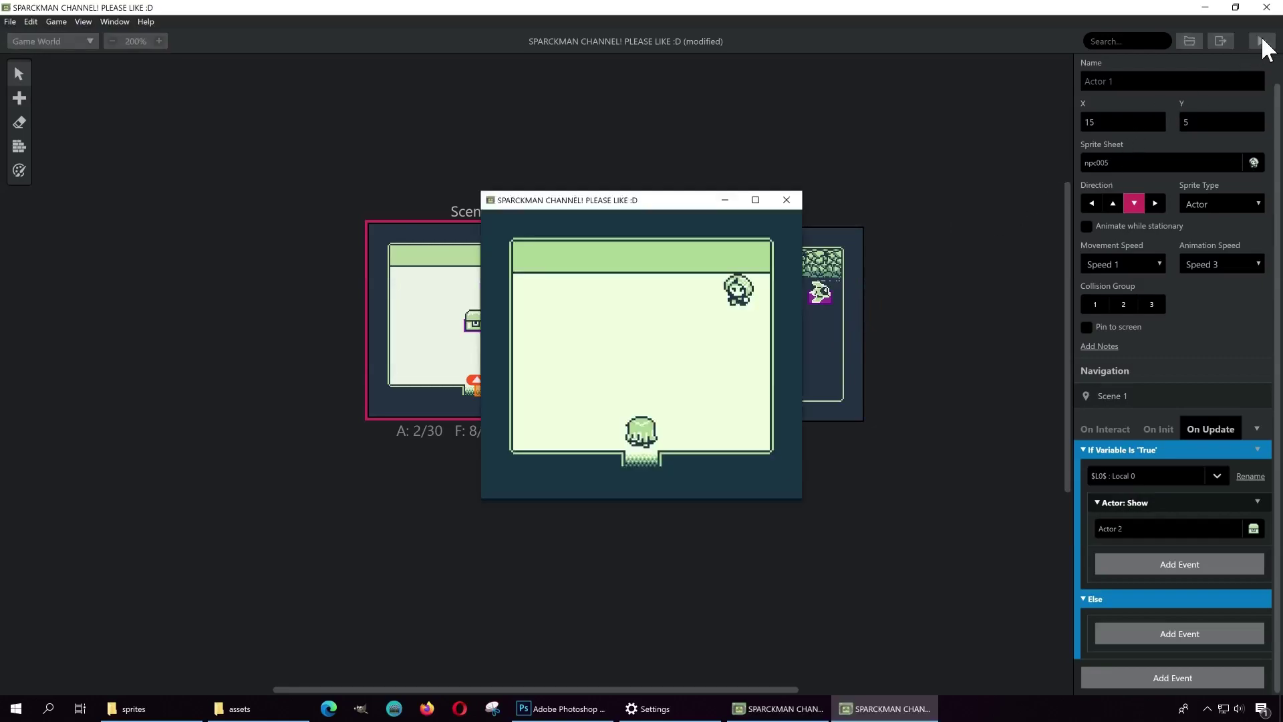
key(Right)
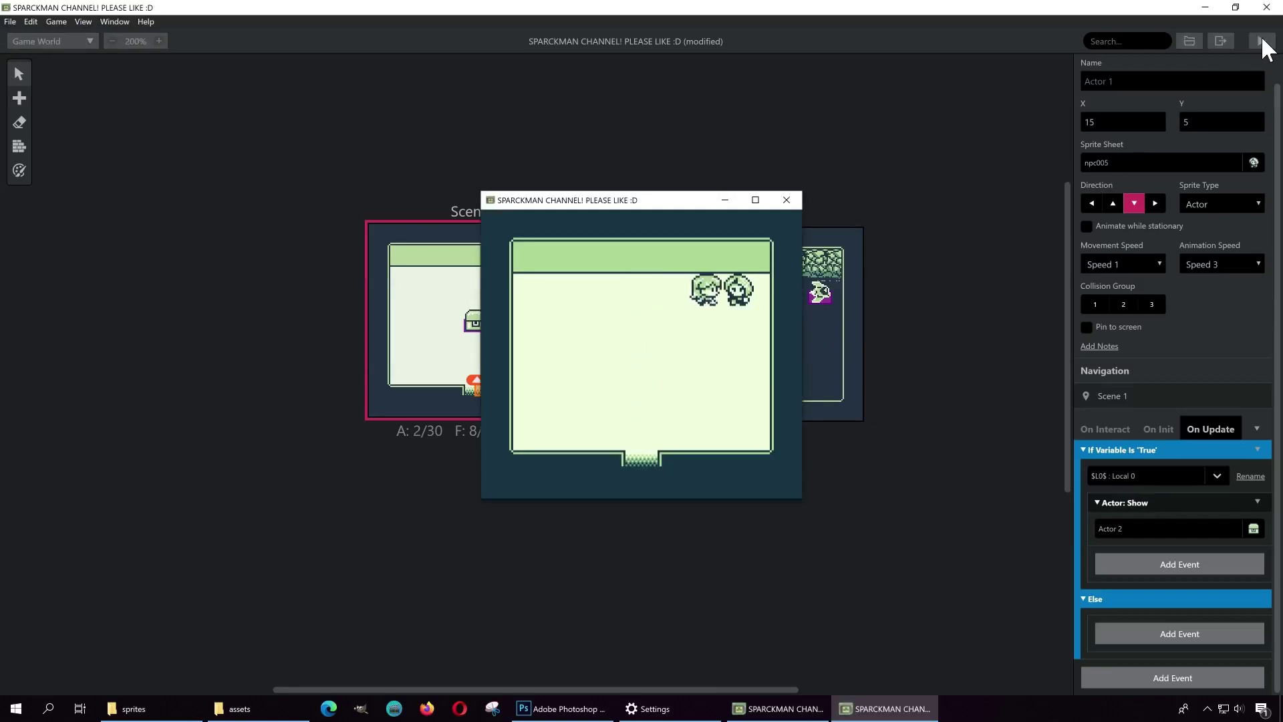
click(755, 199)
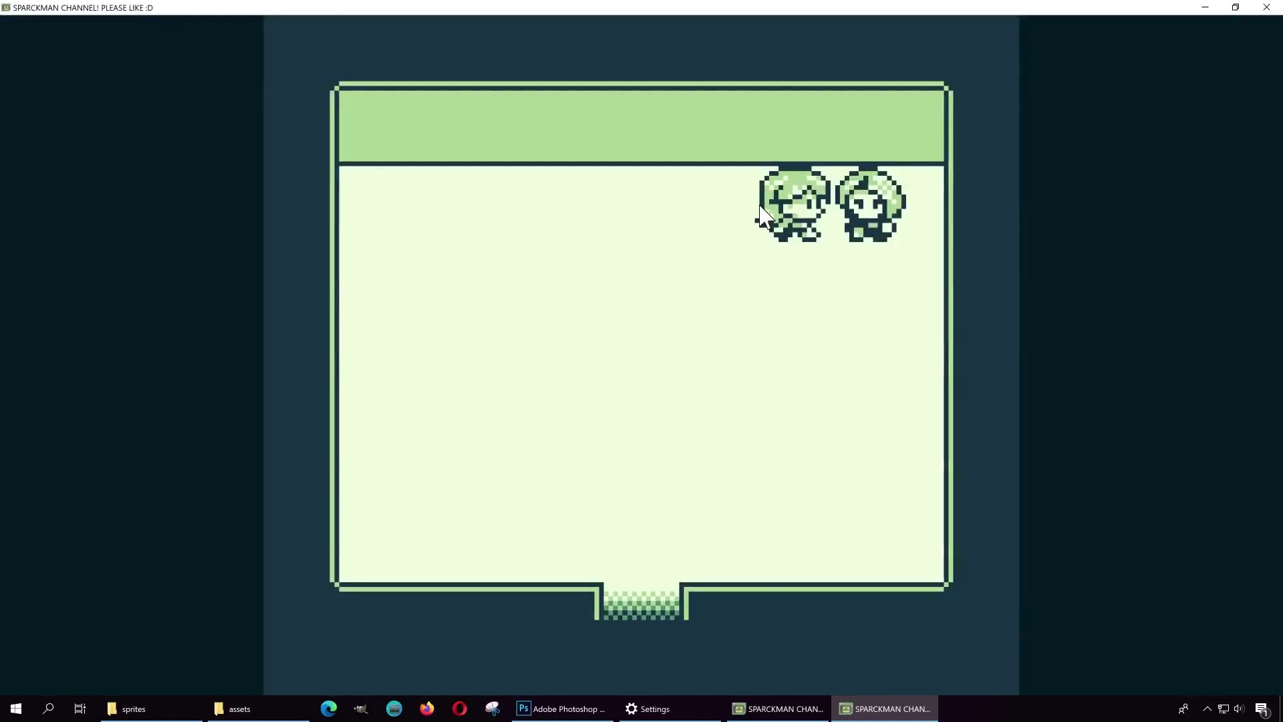
key(z)
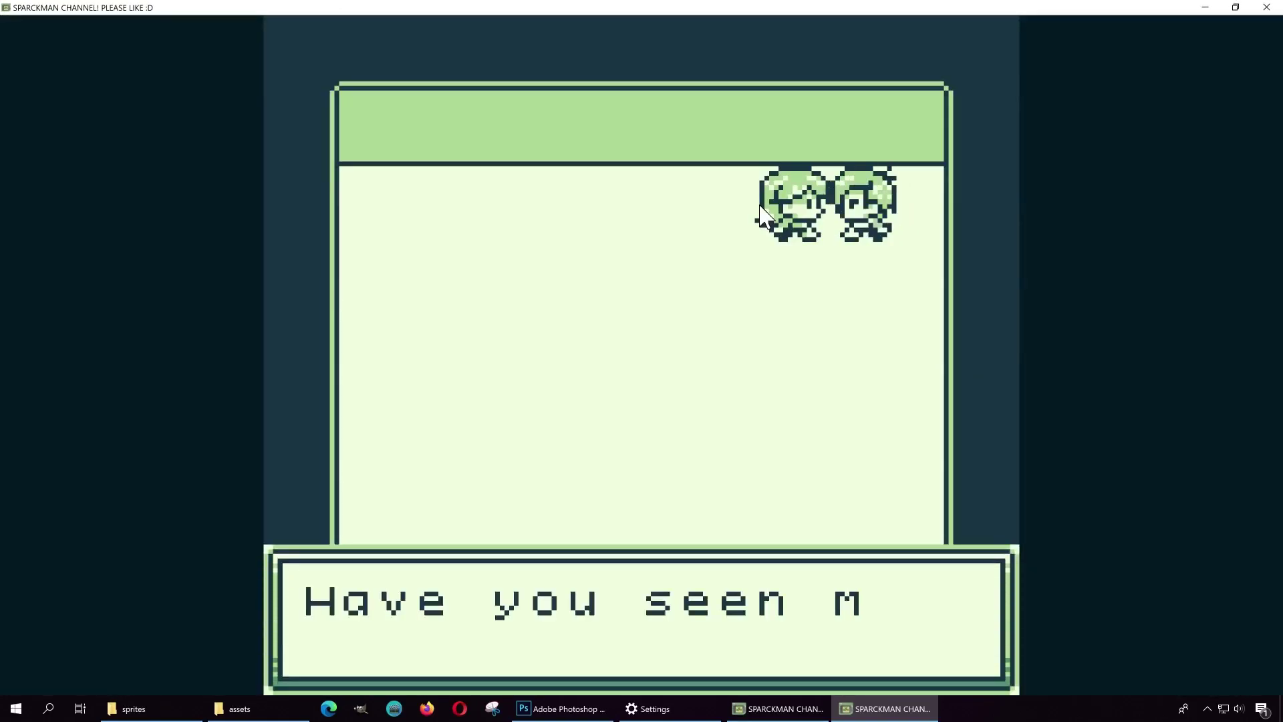
key(z)
key(Left)
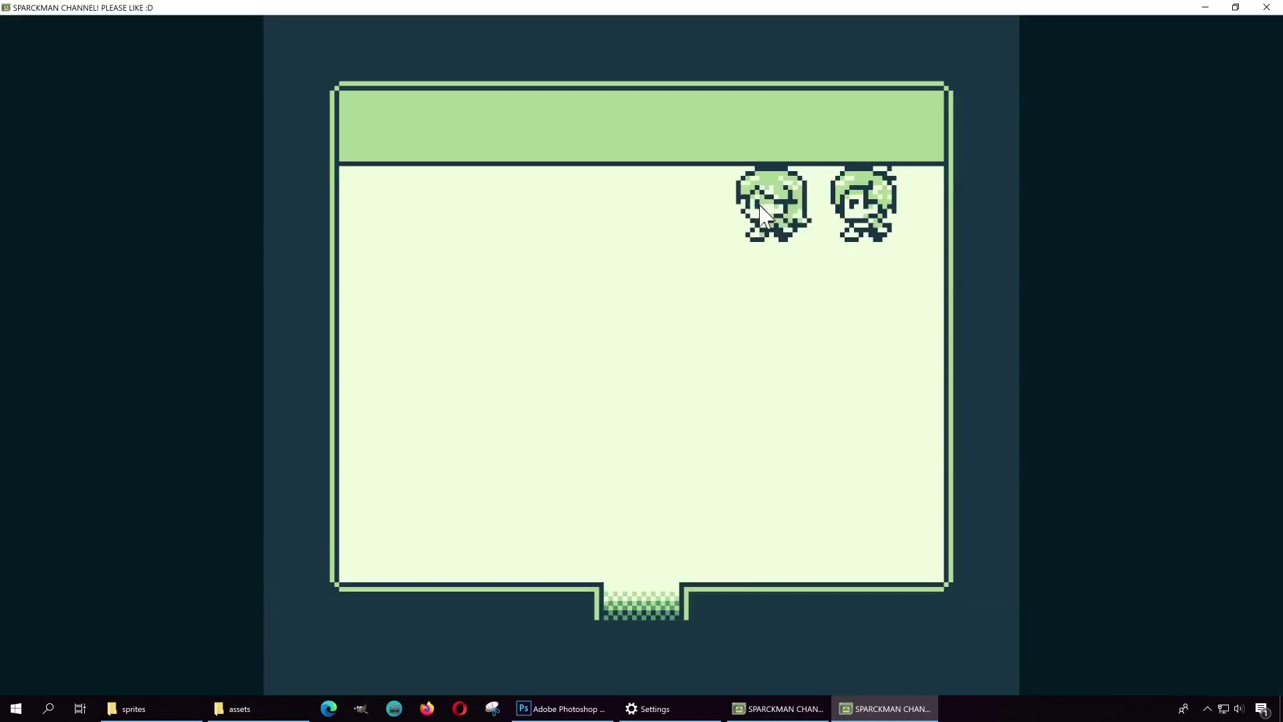
Step: Walk the player into the cave, collect the spaceship, and head back out through the cave exit
key(Down)
key(Down)
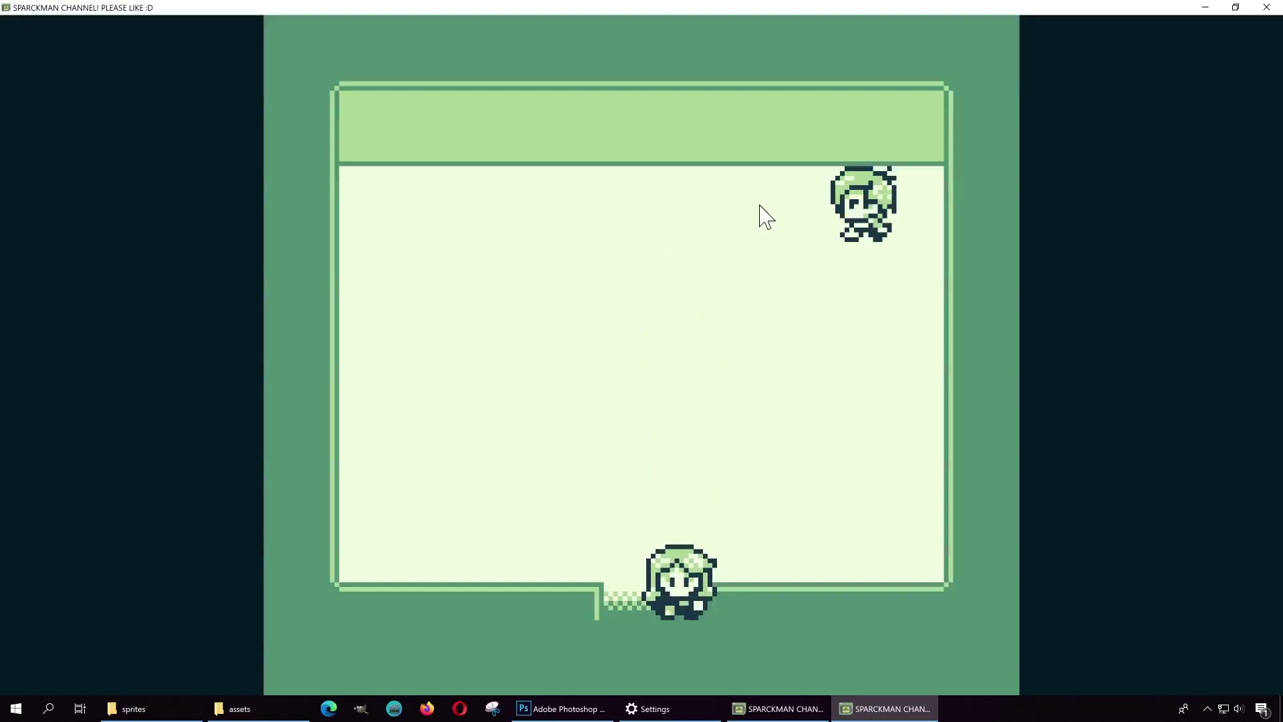
key(Up)
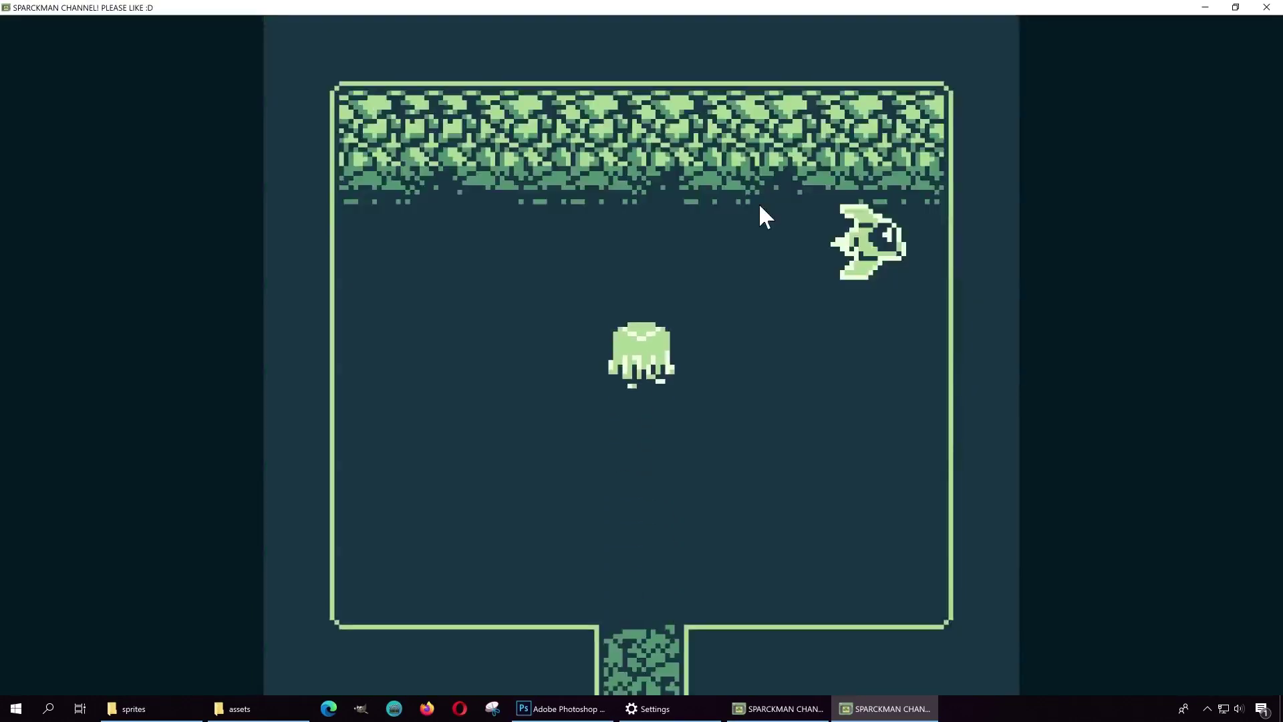
key(Right)
key(Right)
key(Down)
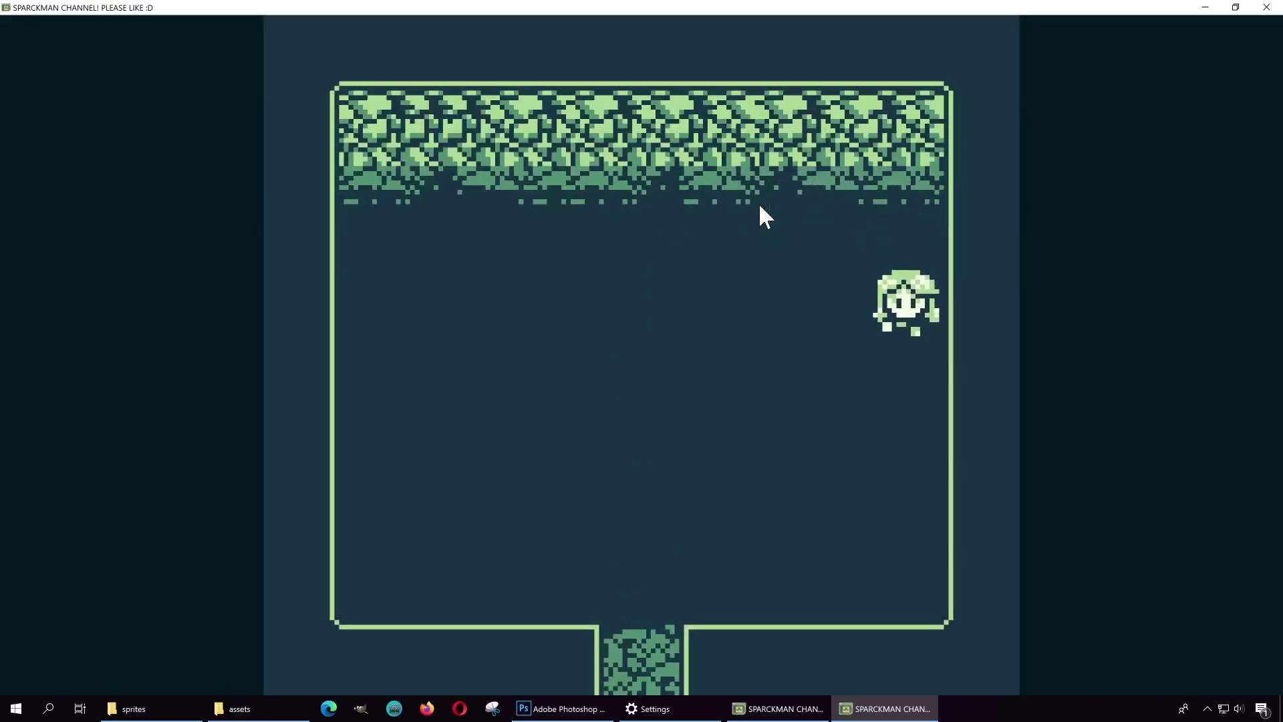
key(Left)
key(Down)
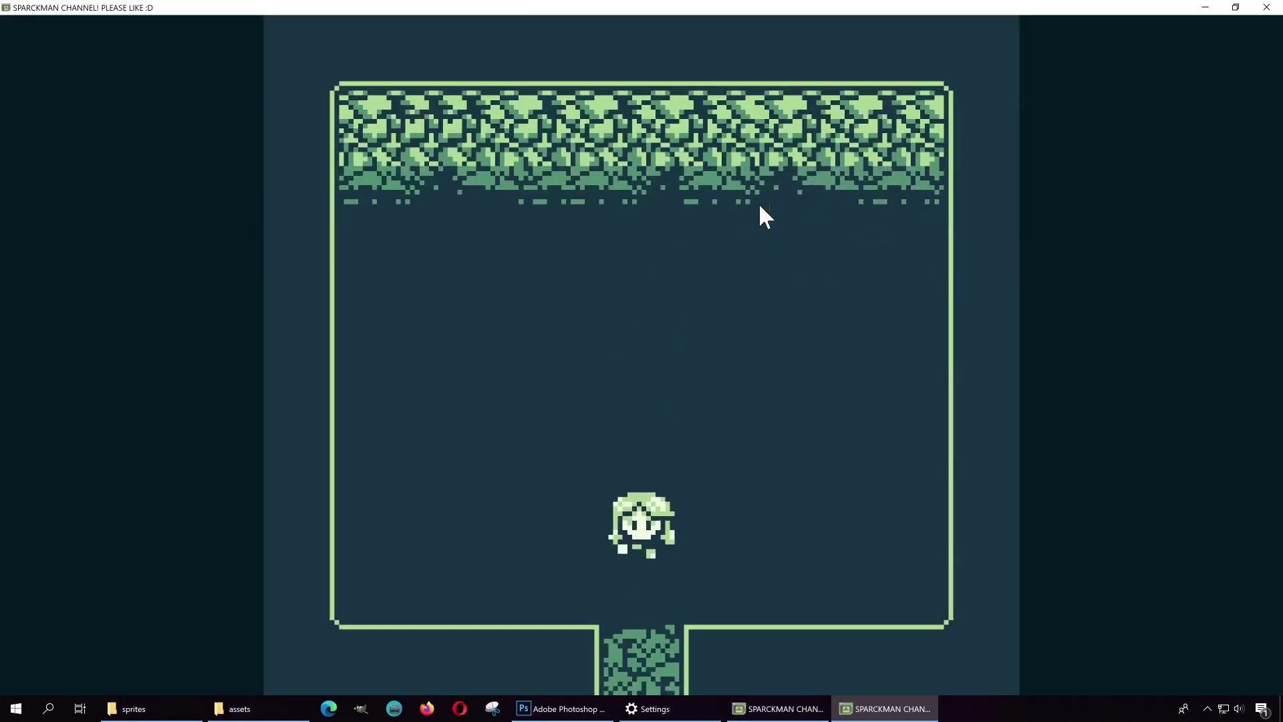
Step: Check Scene 1 for the chest after finding the ship, talk to the NPC again, and close the game
key(Up)
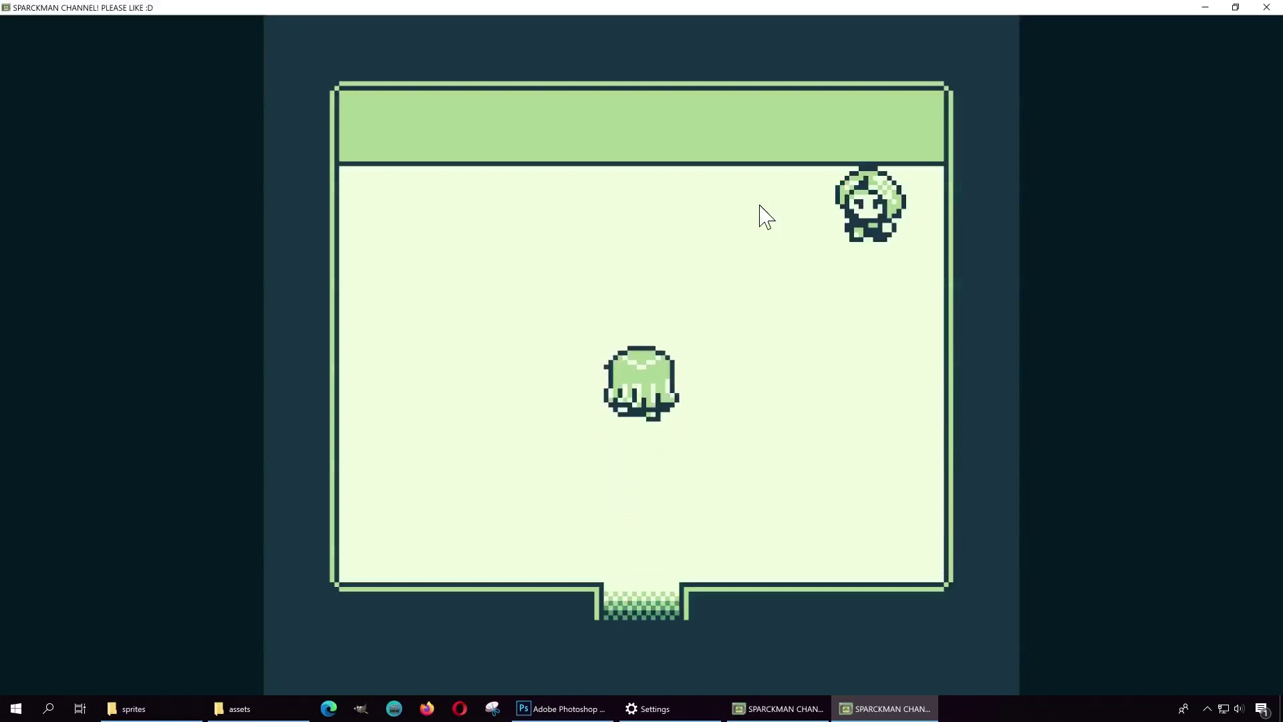
key(Right)
key(Right)
key(z)
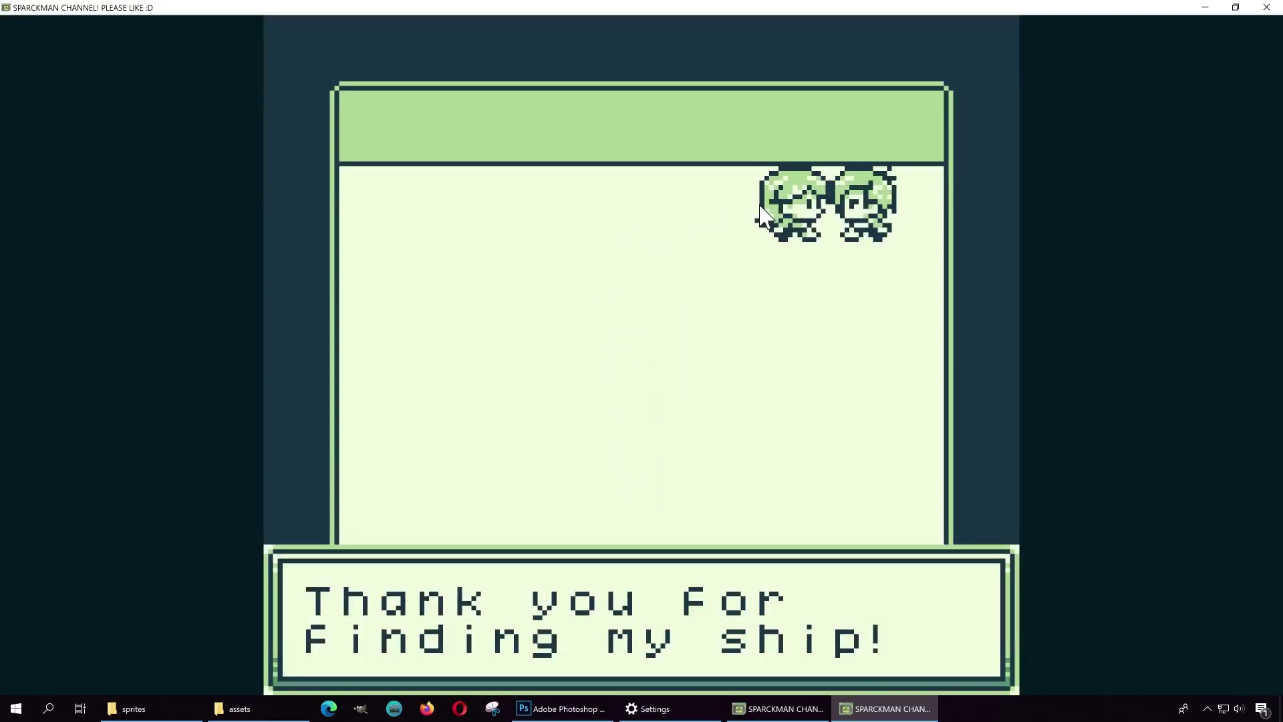
key(z)
key(Down)
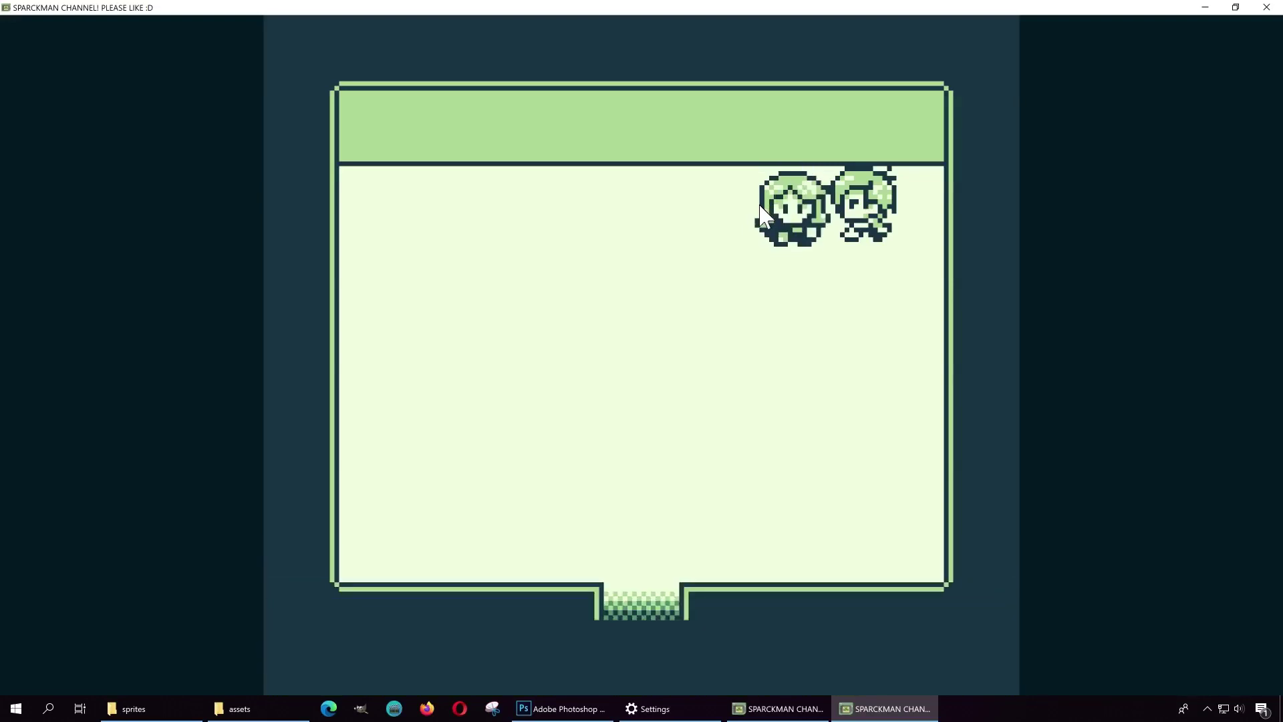
key(Left)
key(Up)
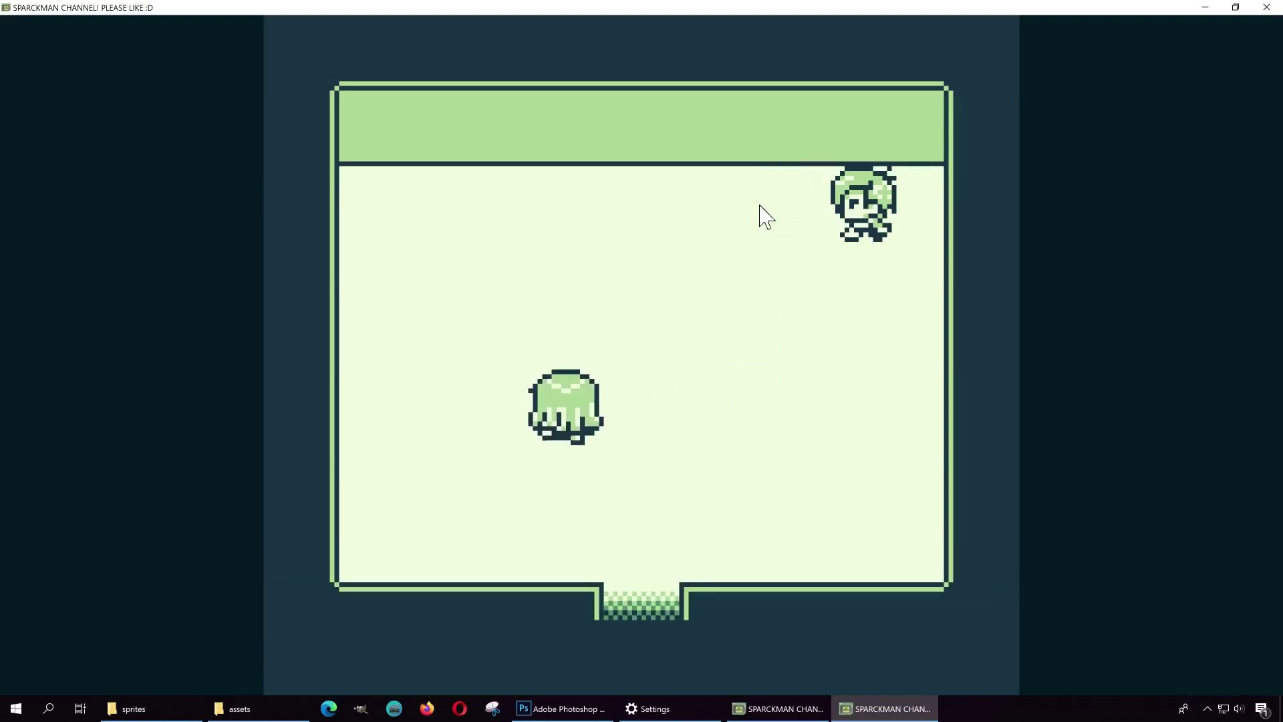
key(Right)
key(Up)
key(Up)
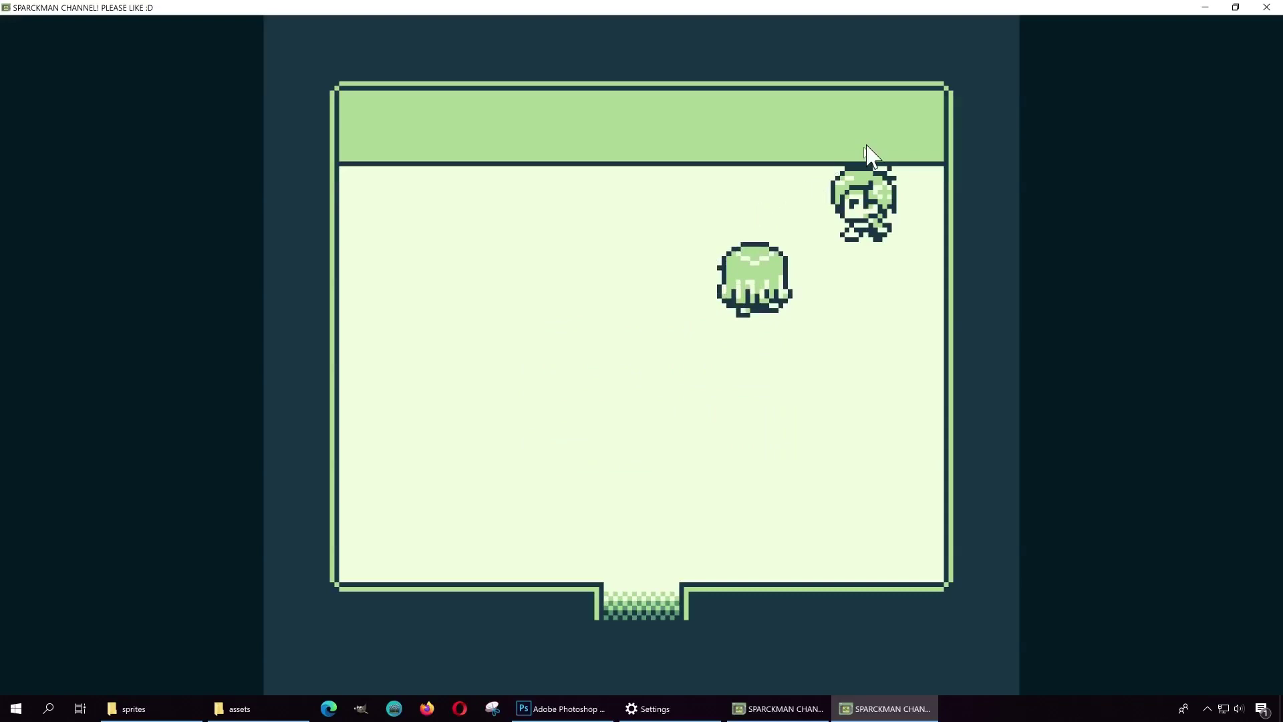
click(1266, 7)
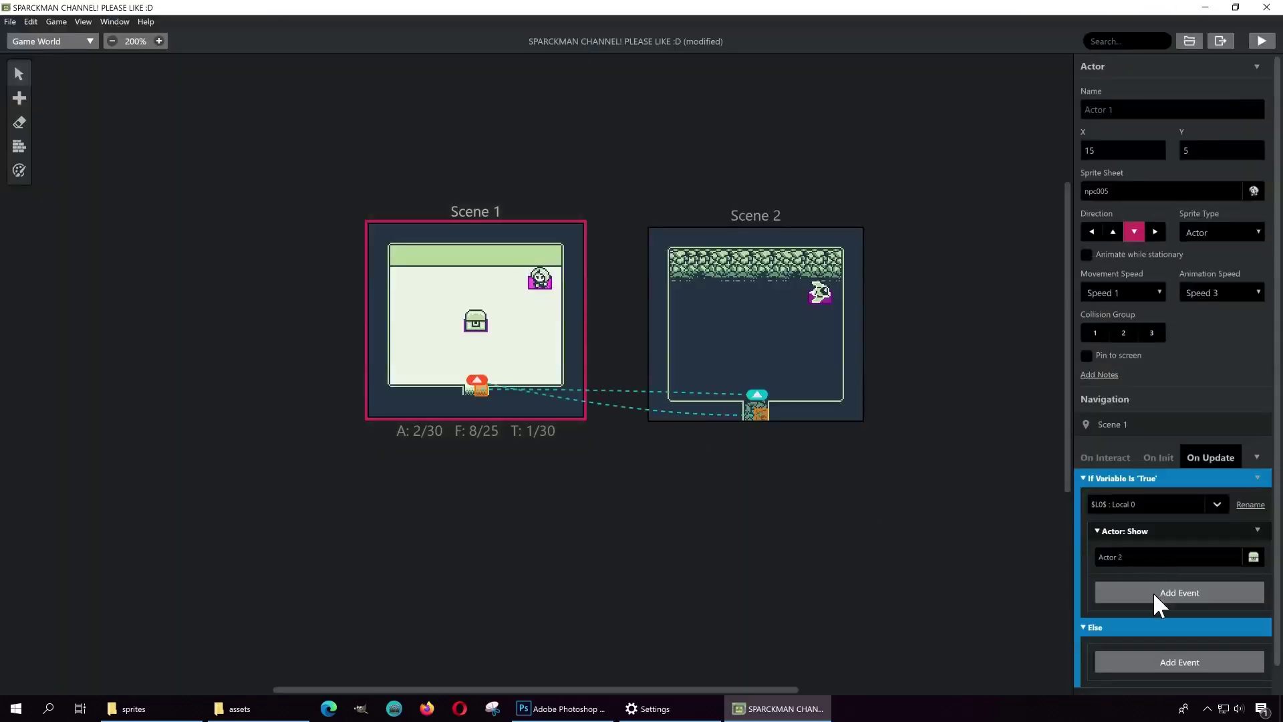
Step: Set the variable of the NPC's On Update If Variable Is 'True' condition to global Variable 000 and deselect the NPC
click(1217, 508)
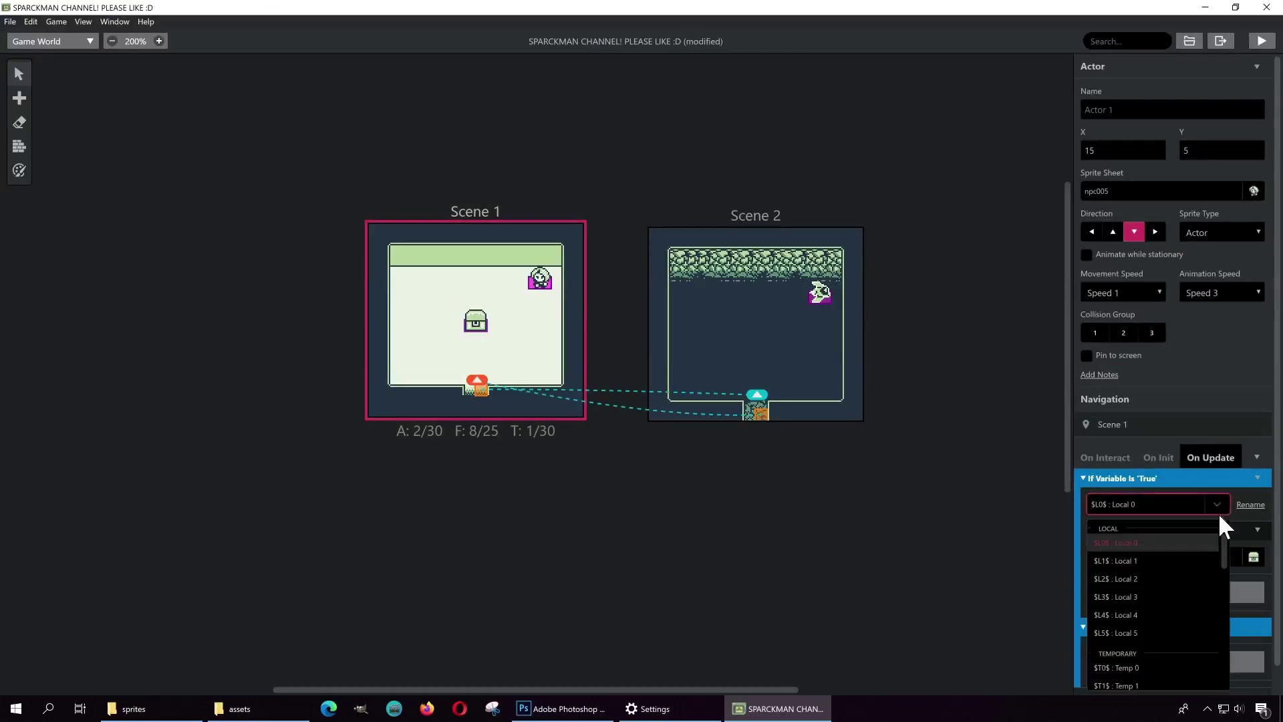
drag(1221, 540, 1224, 580)
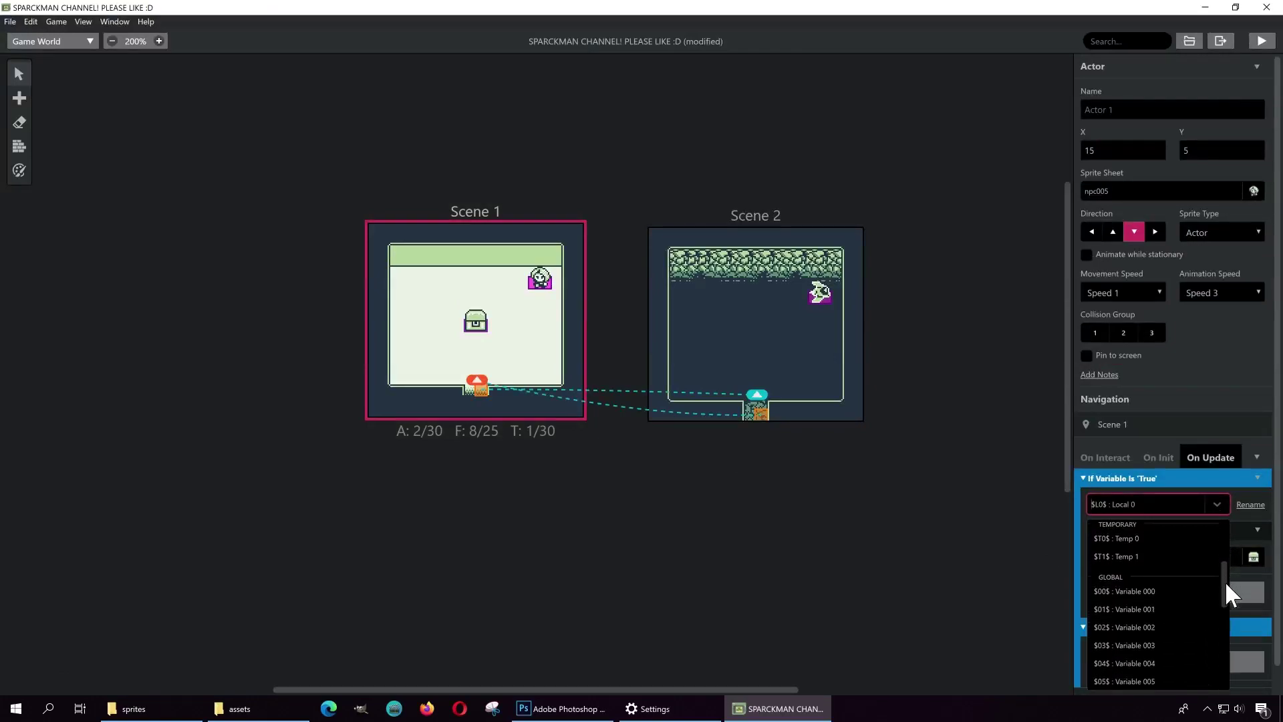
click(1166, 592)
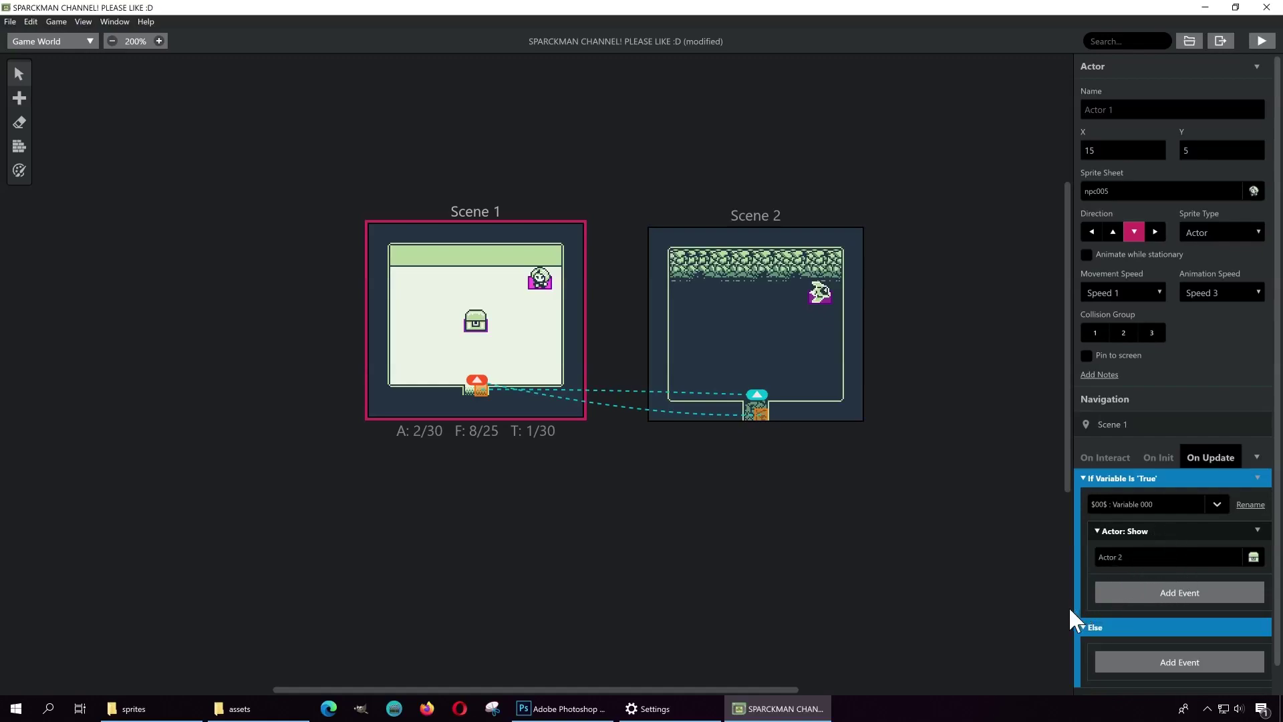
click(843, 587)
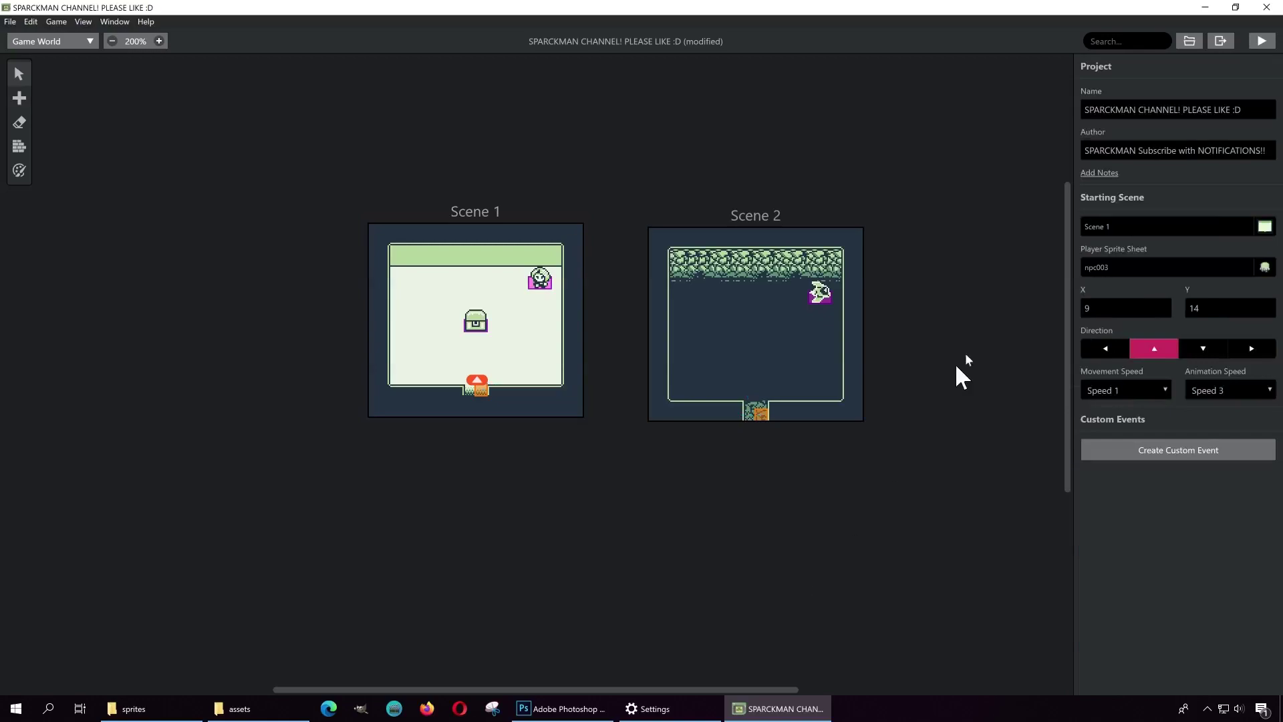
Step: Run the game again in a maximized window and go through the NPC's first dialogue
click(1260, 44)
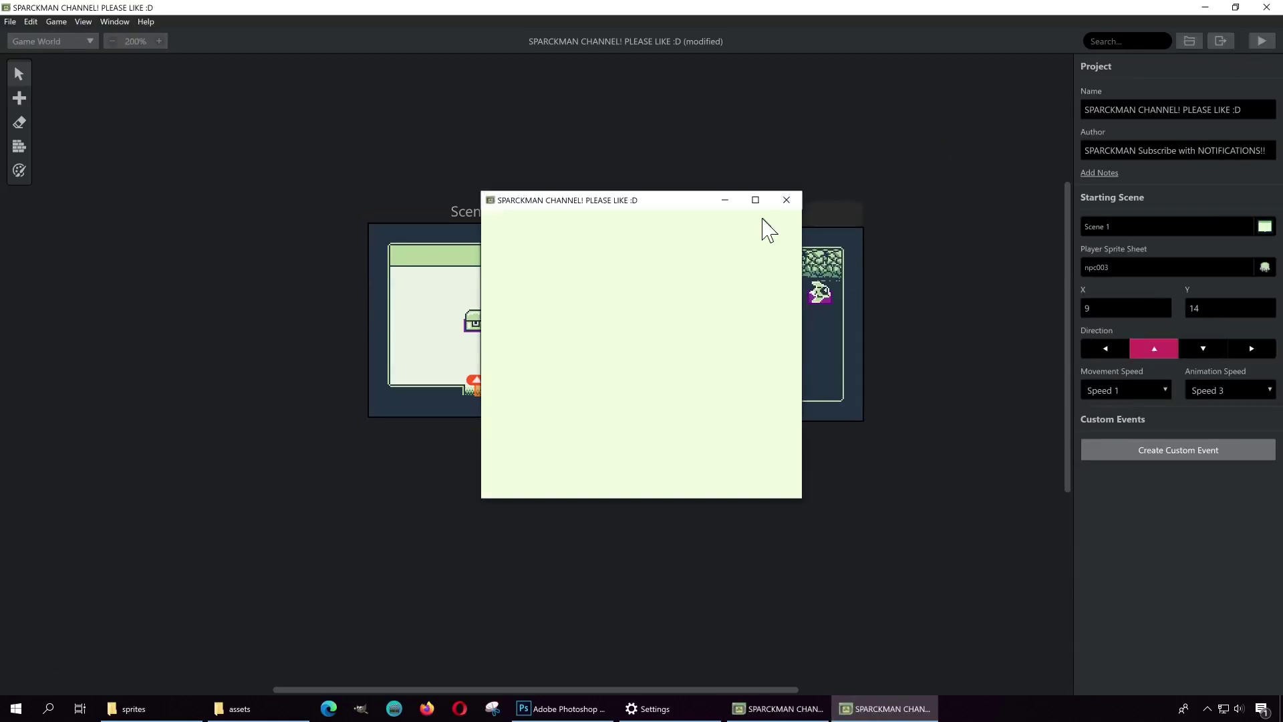
click(756, 199)
key(Up)
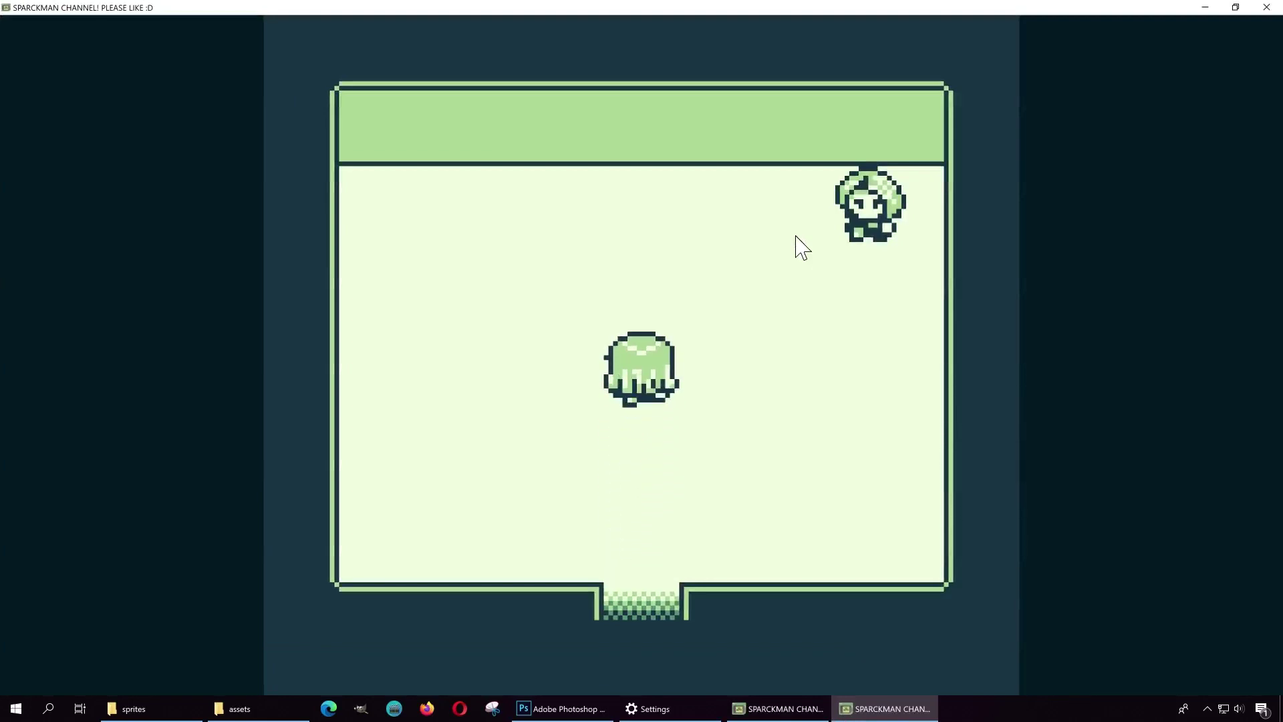
key(Right)
key(z)
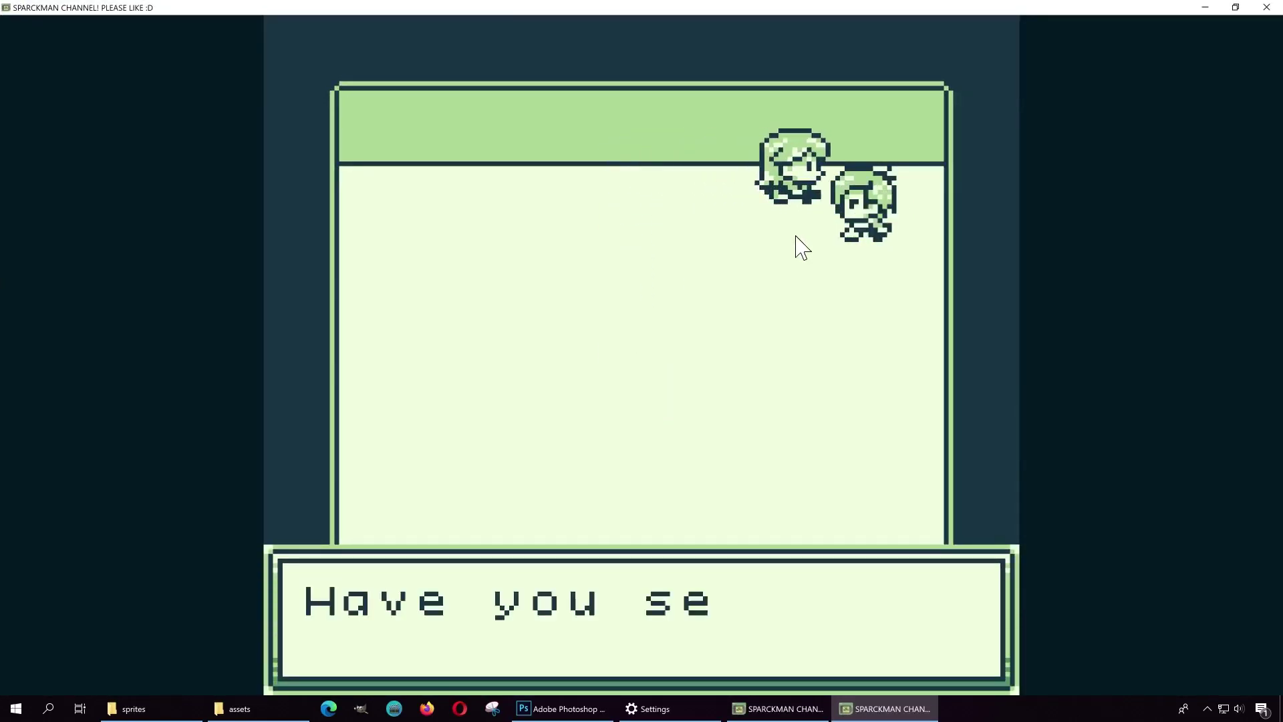
key(z)
key(Left)
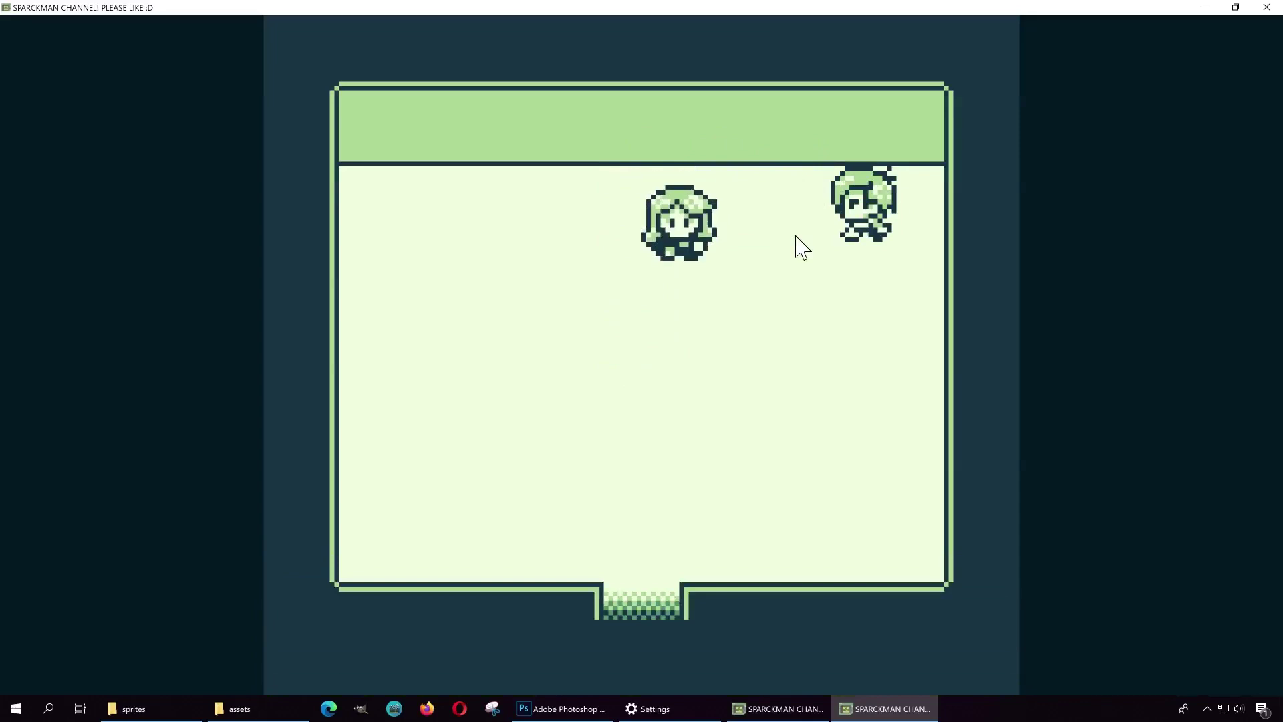
Step: Collect the spaceship in the cave and return to Scene 1 to check whether the chest appears
key(Down)
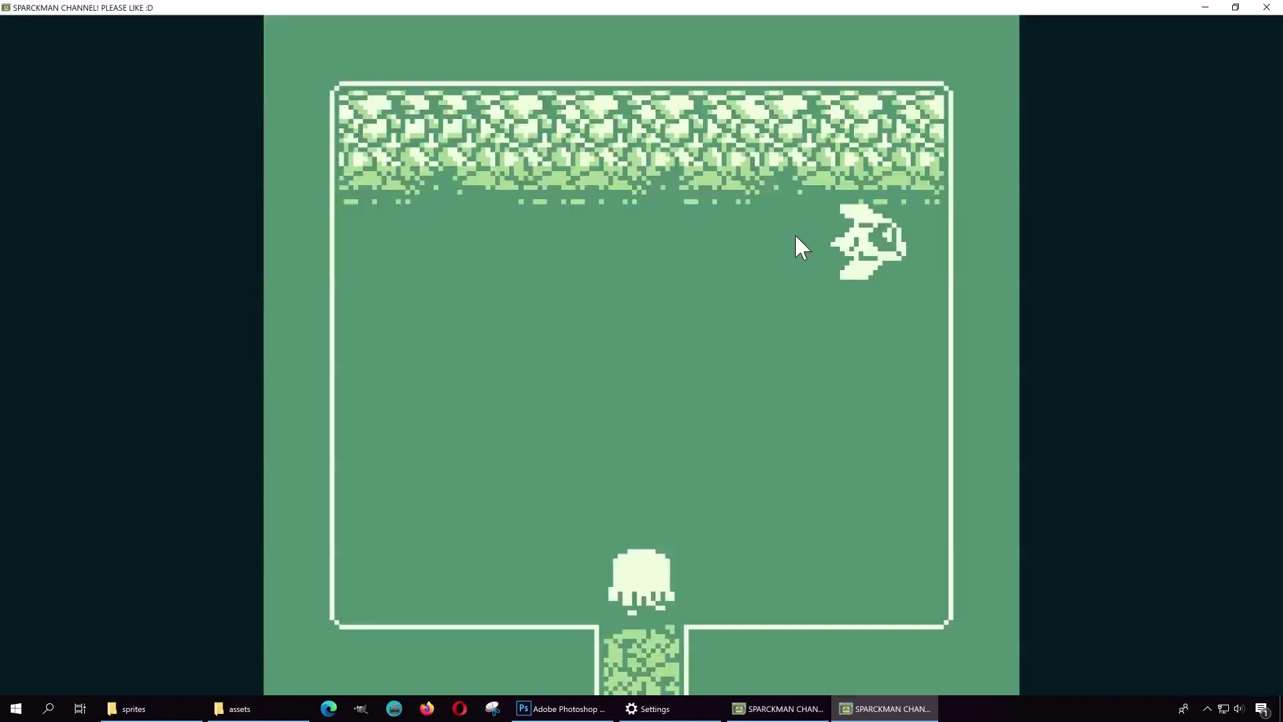
key(Up)
key(Right)
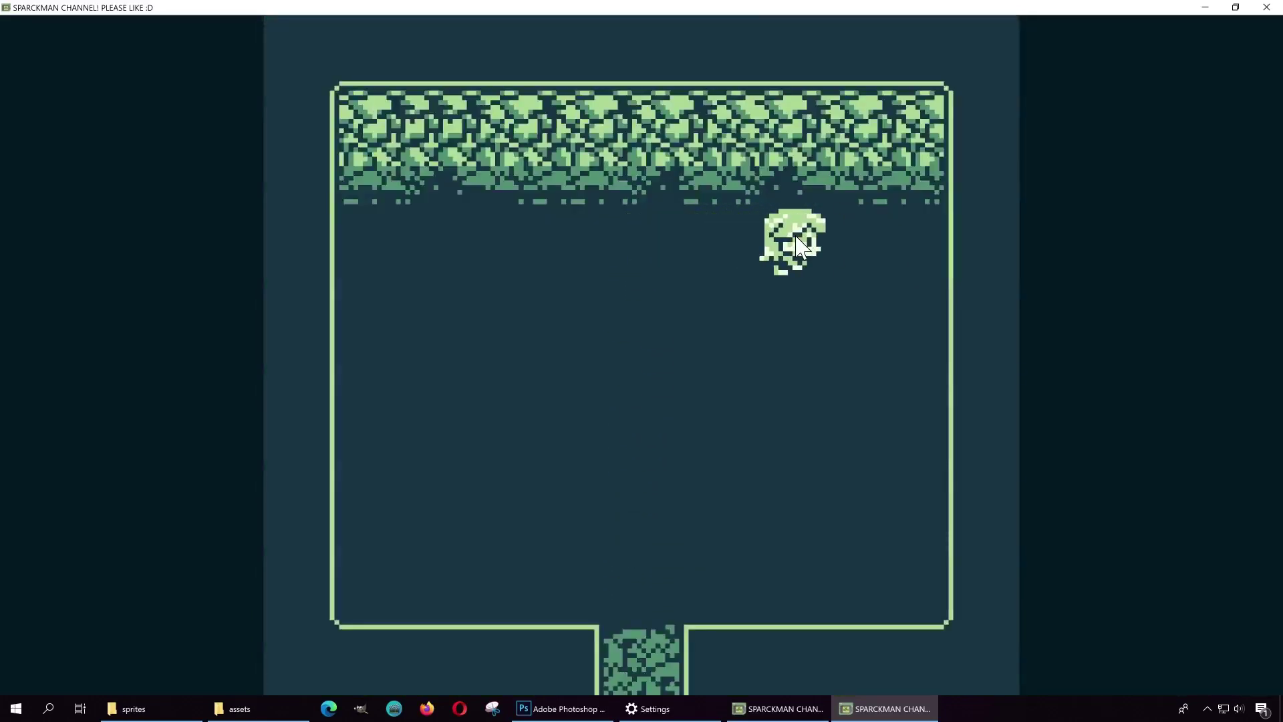
key(Down)
key(Left)
key(Left)
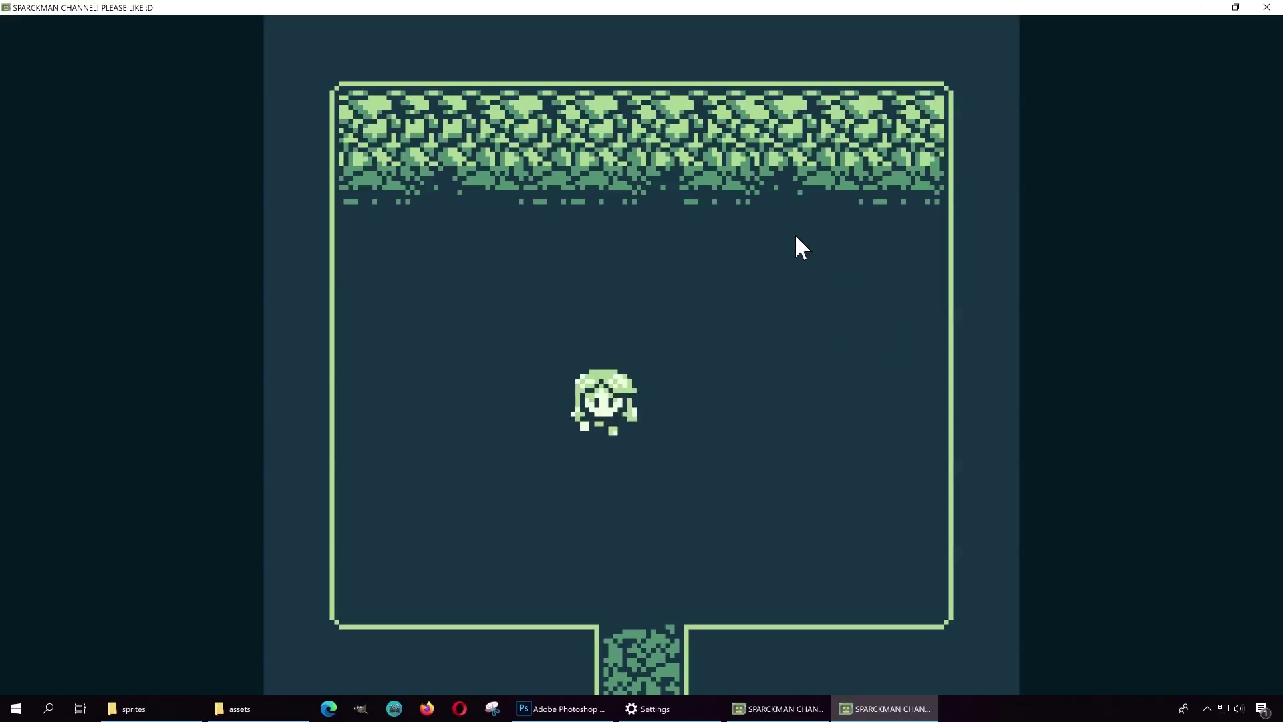
key(Down)
key(Up)
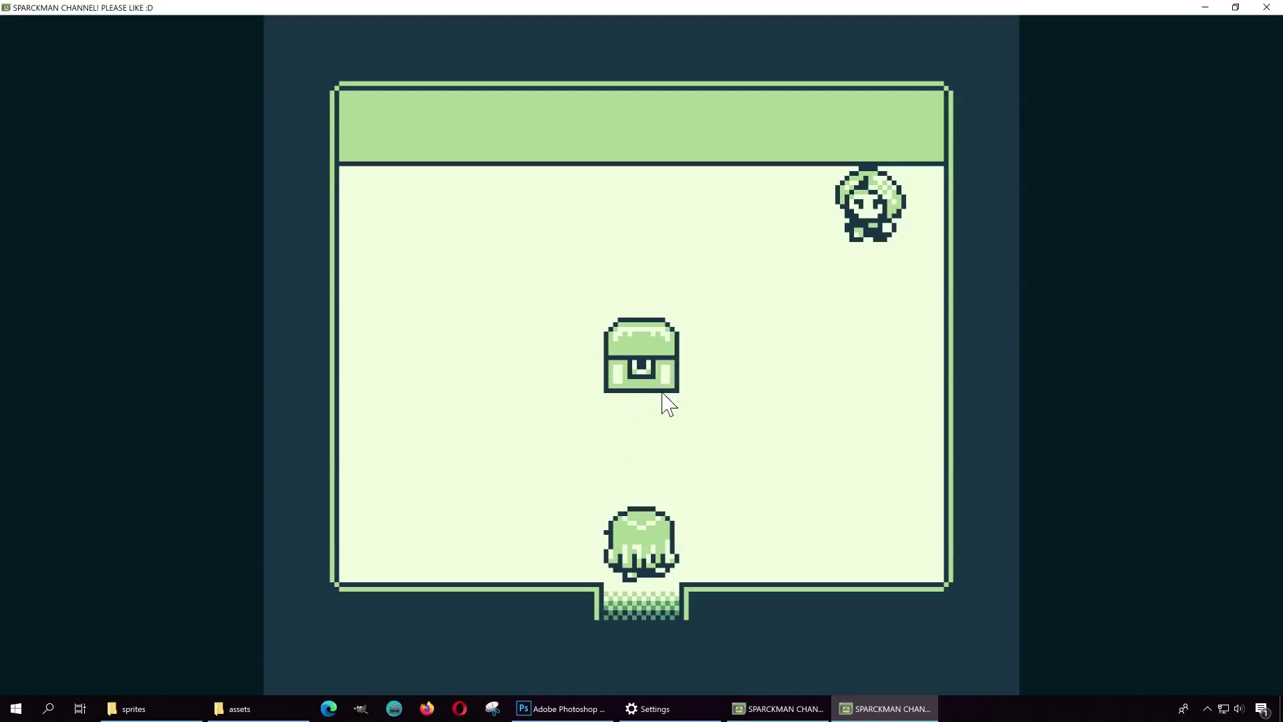
Step: Close the running game and delete the On Update script of the NPC in Scene 1
click(1266, 7)
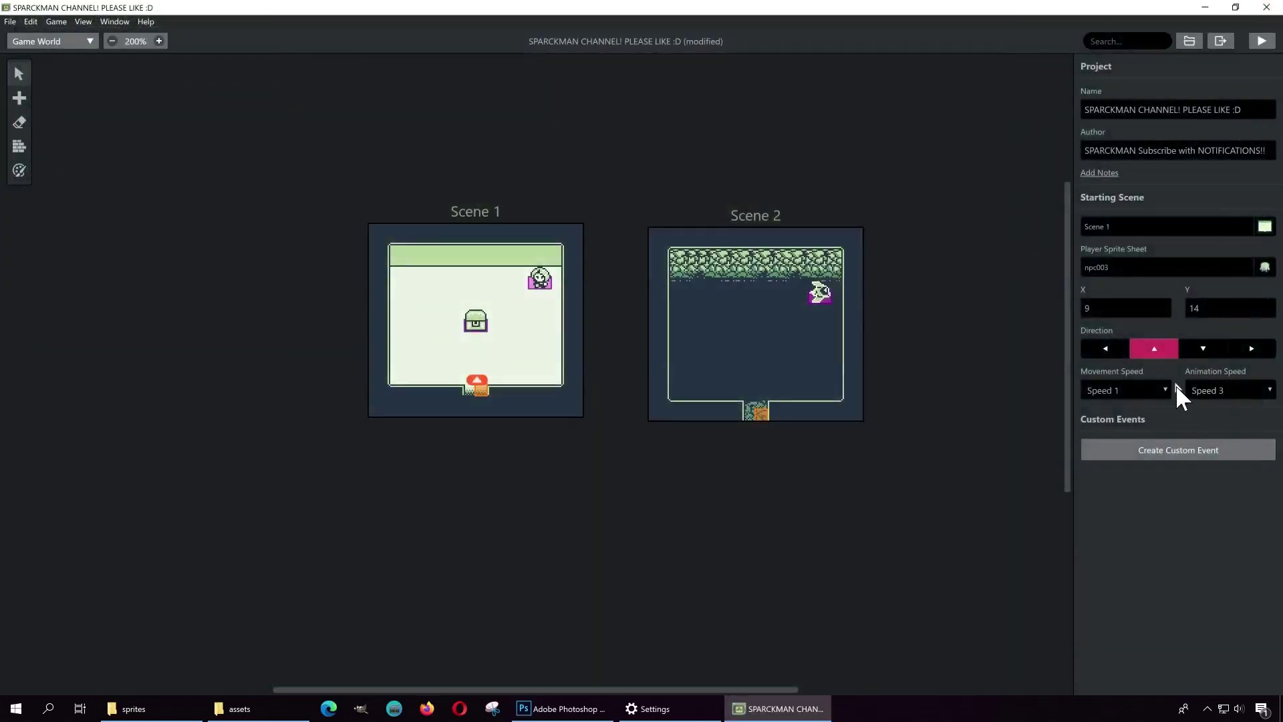
click(541, 282)
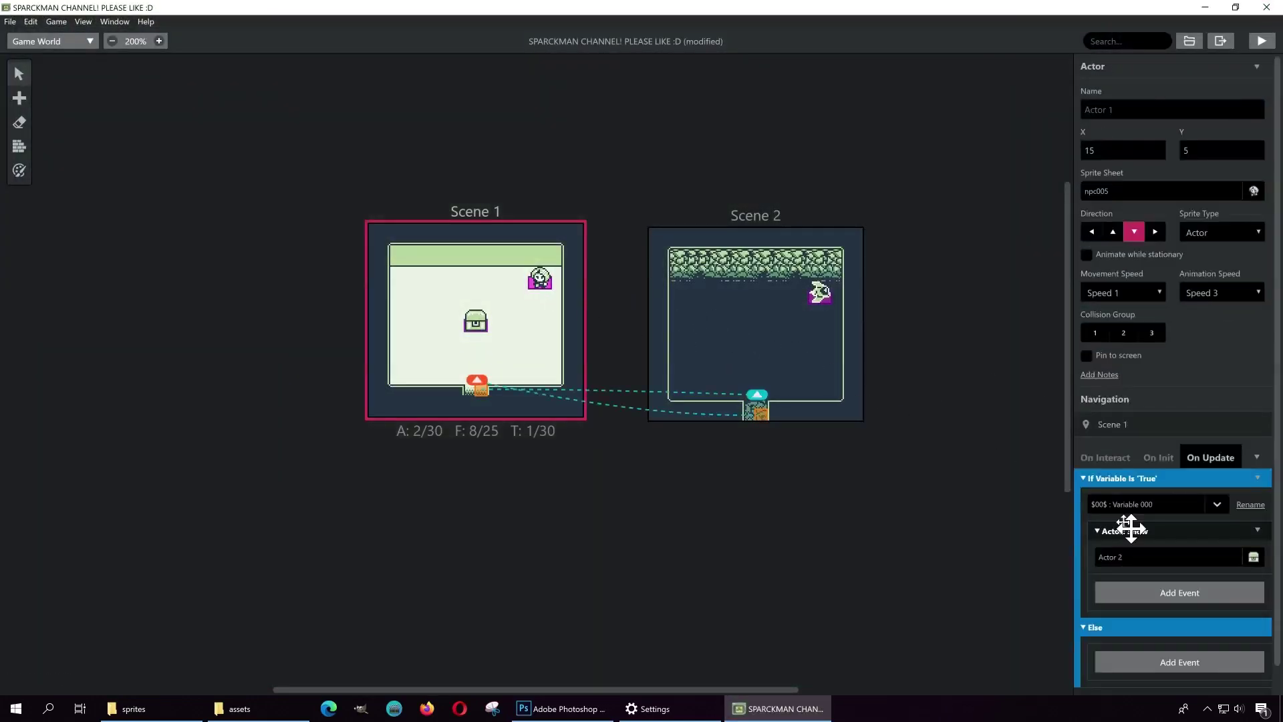
click(1256, 457)
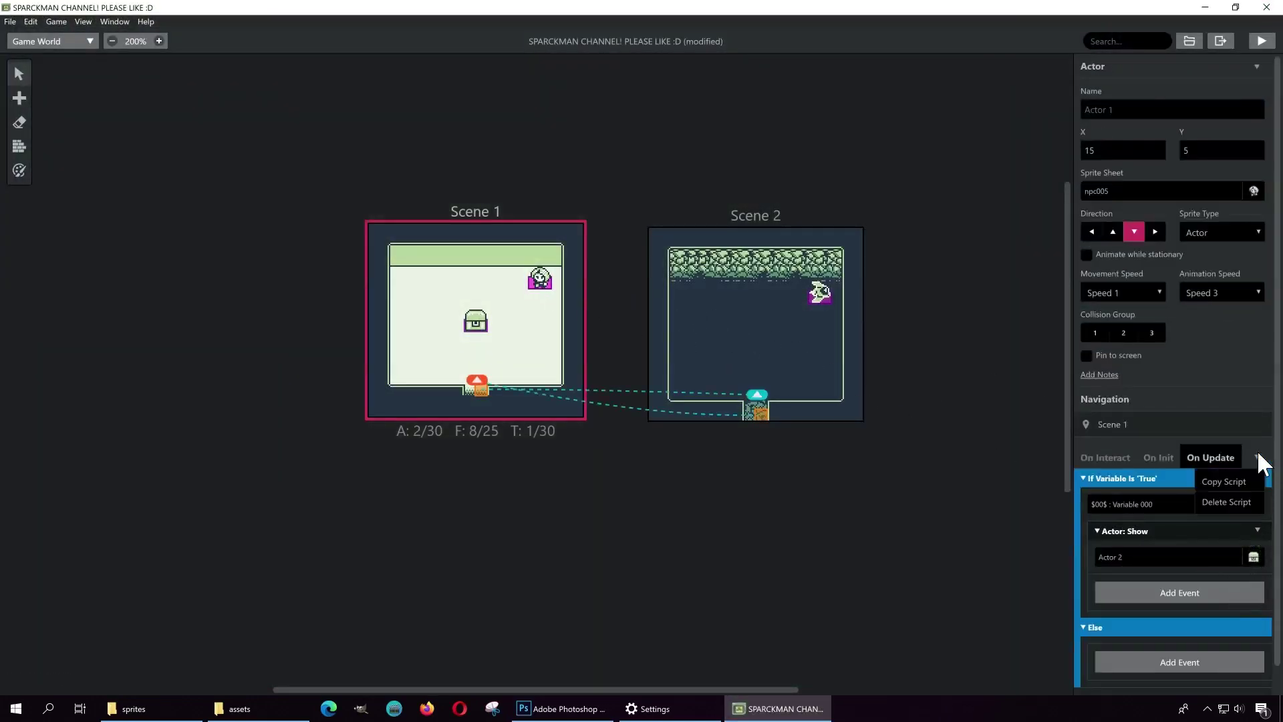
click(1229, 502)
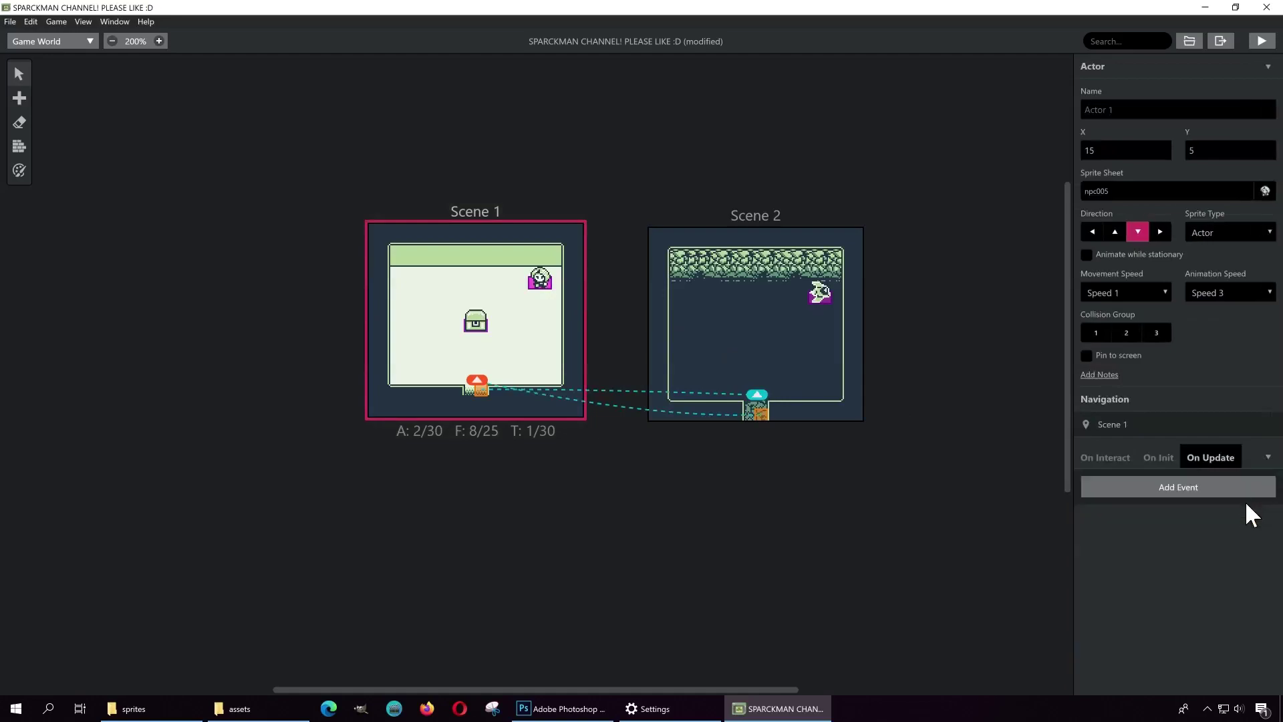
Step: Add an Actor: Show event for Actor 2 after the thank-you dialogue in the NPC's On Interact 'True' branch, and deselect the NPC
click(1114, 457)
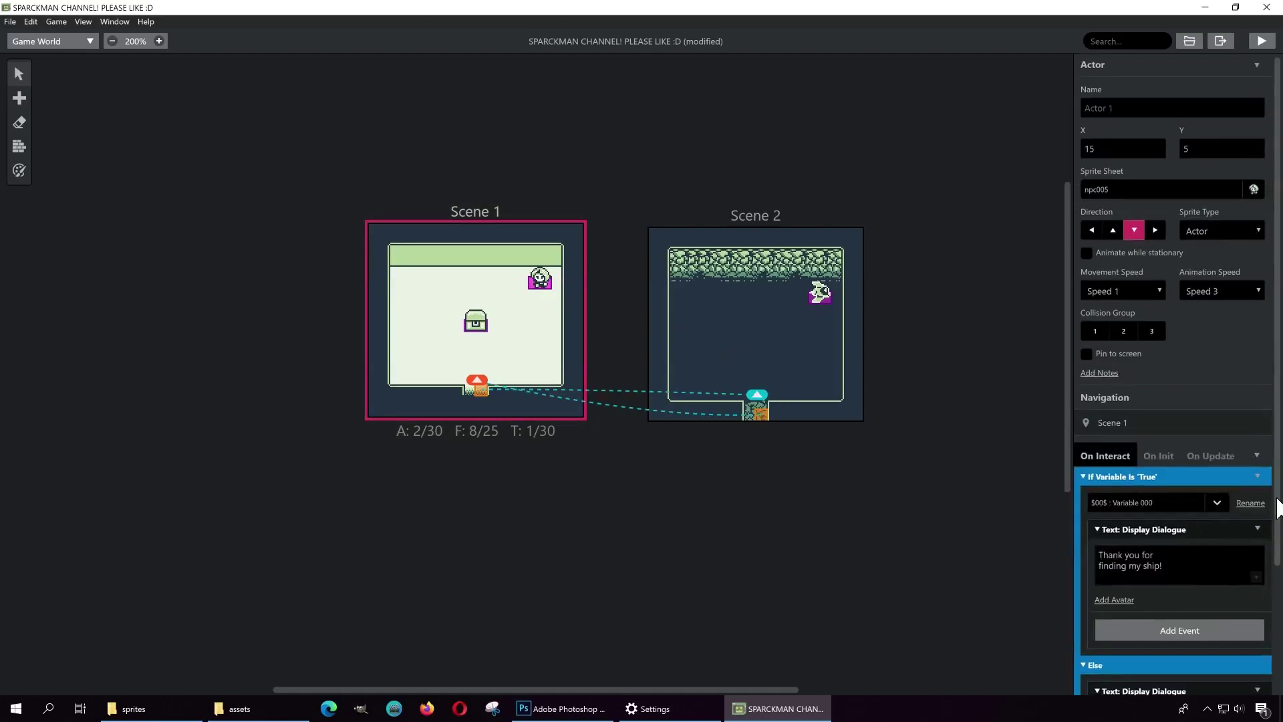
drag(1277, 508, 1278, 602)
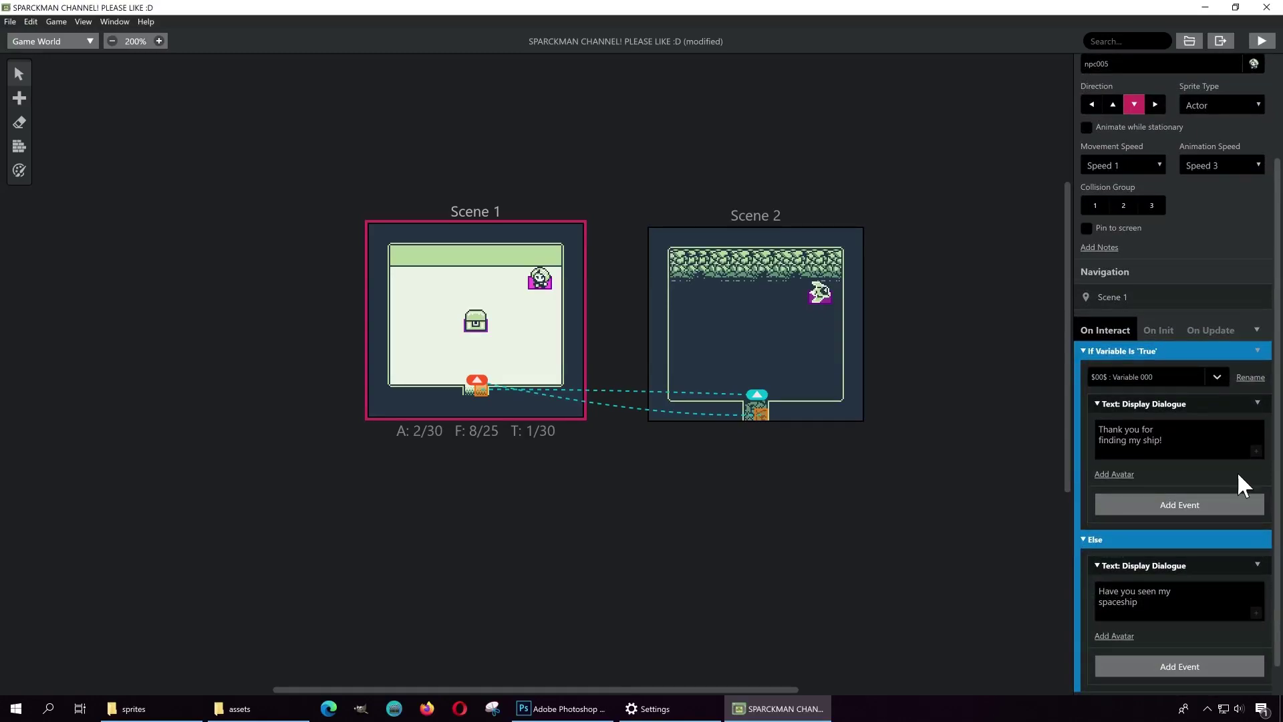
click(1206, 329)
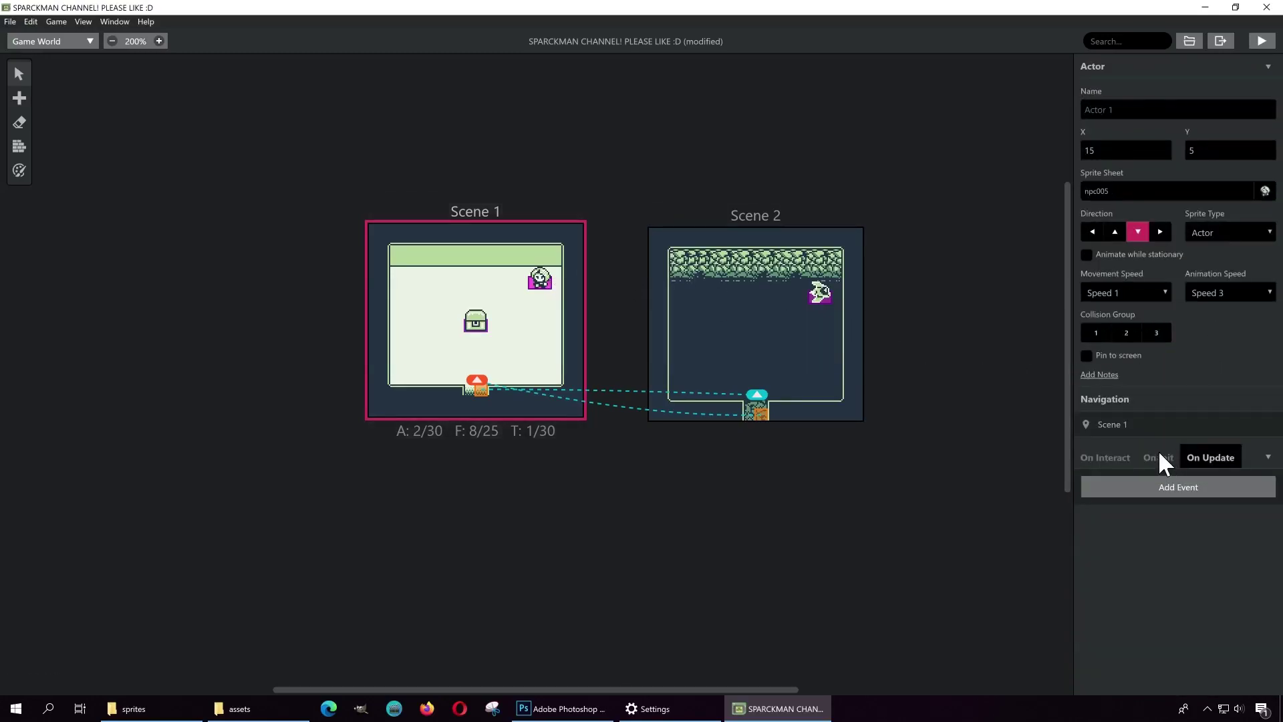
click(1105, 459)
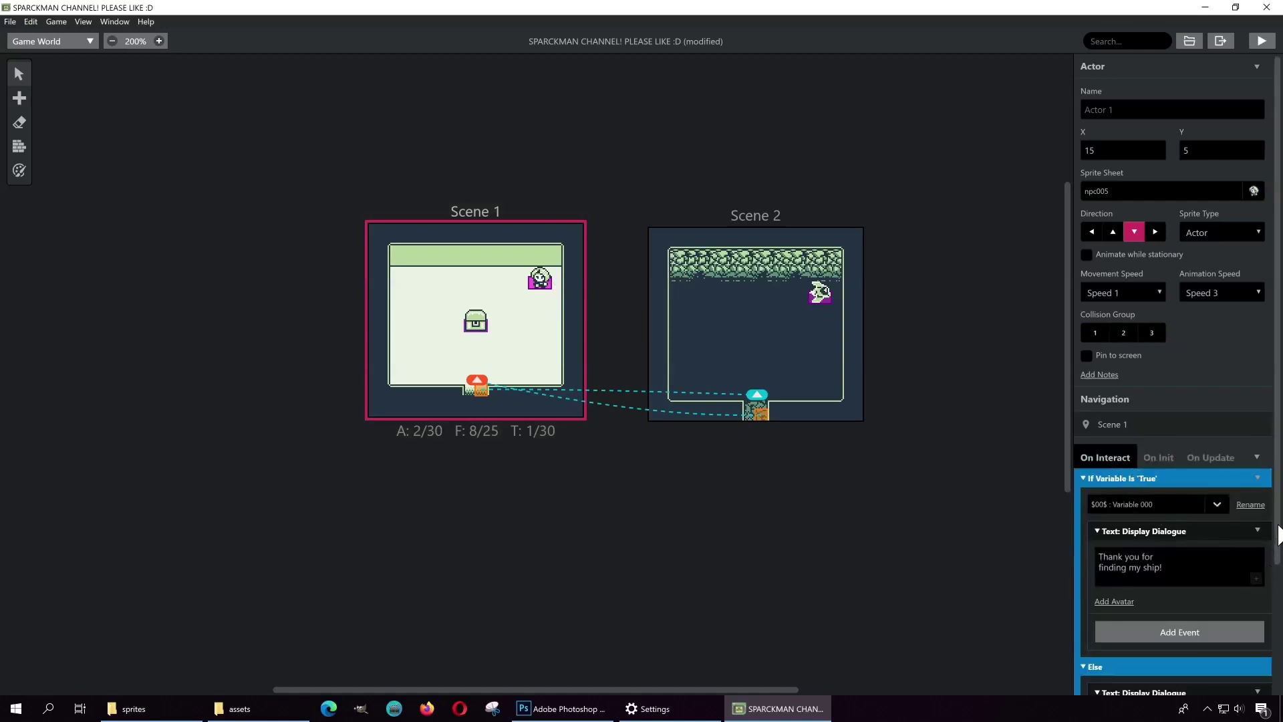
drag(1278, 558, 1278, 614)
scroll(1173, 492, down, 1)
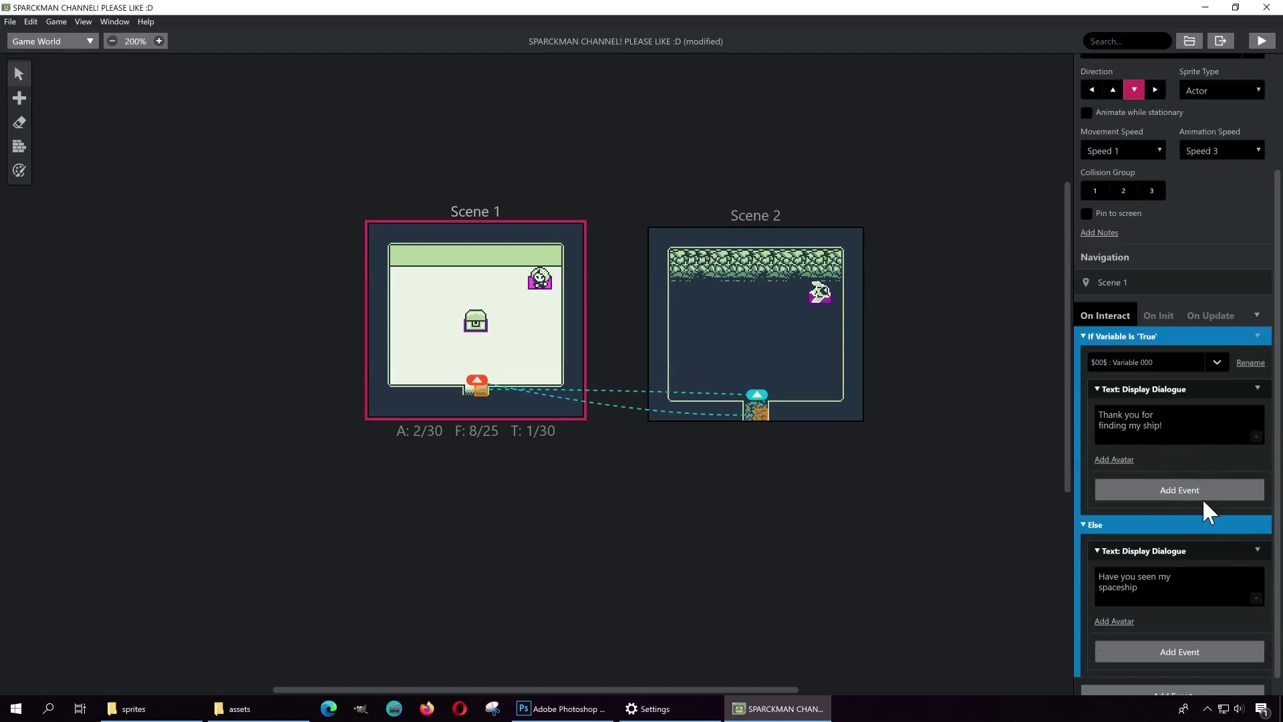
click(1182, 490)
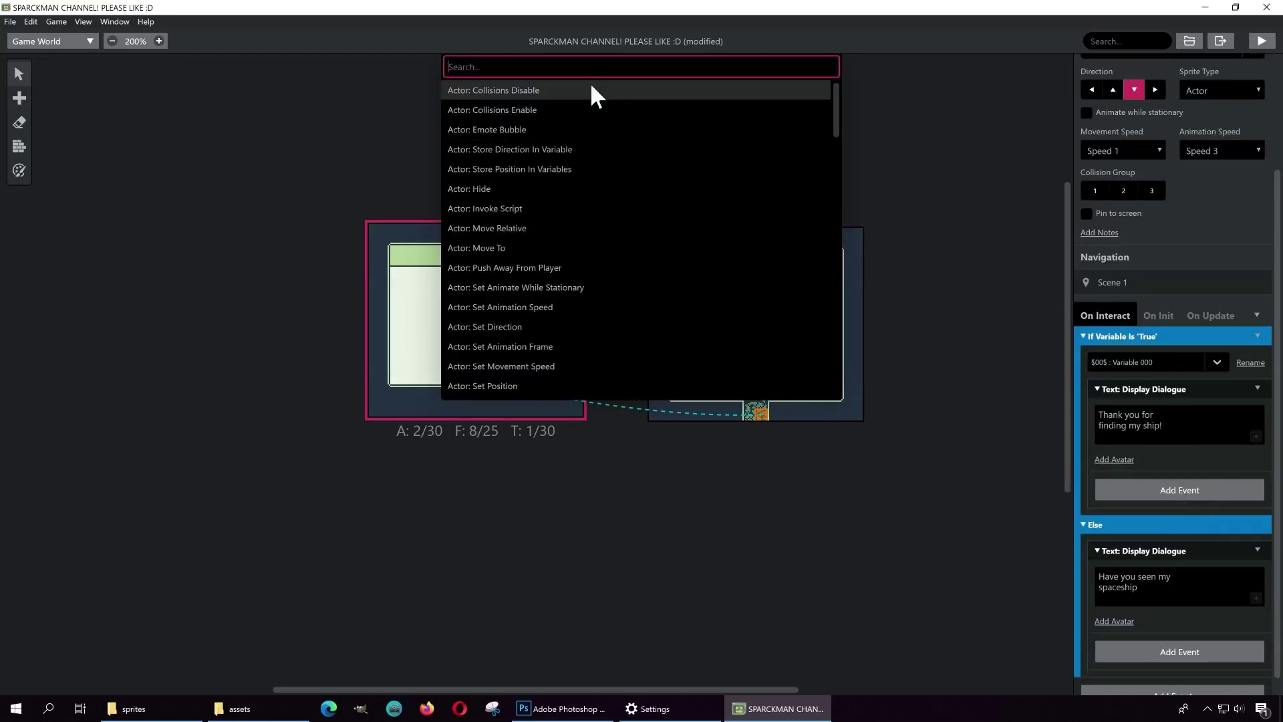
text(show)
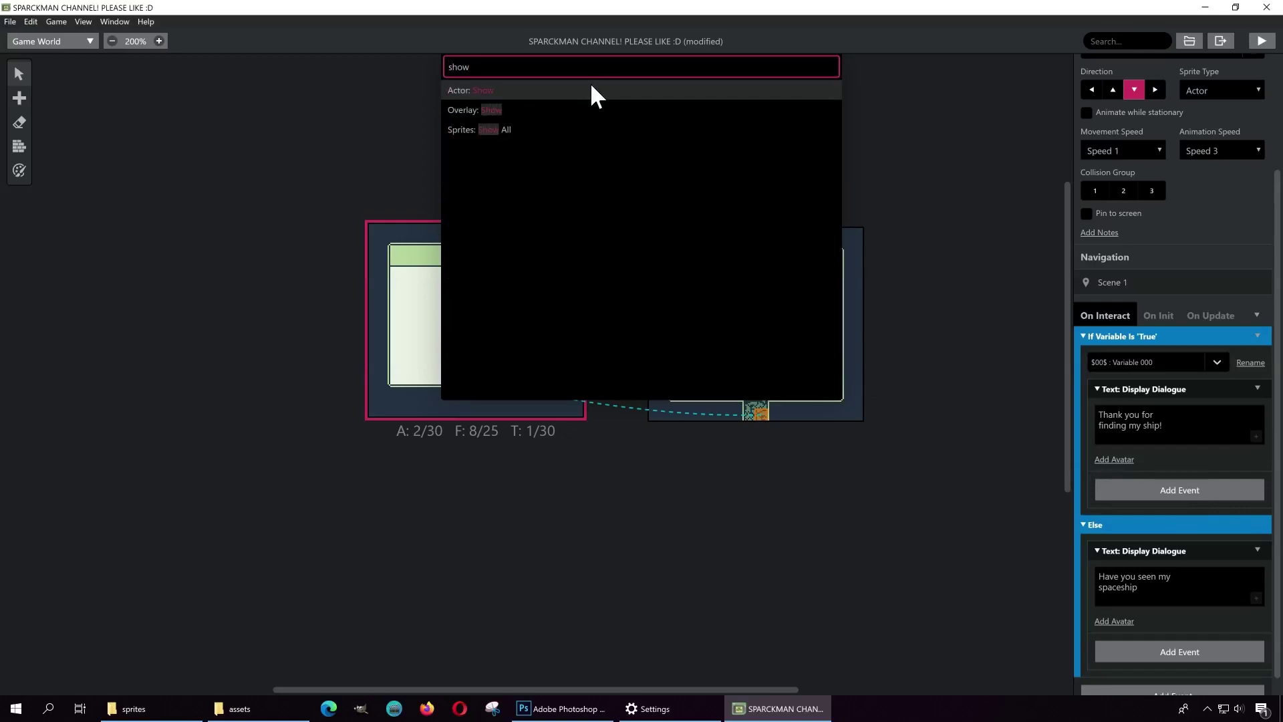
click(566, 92)
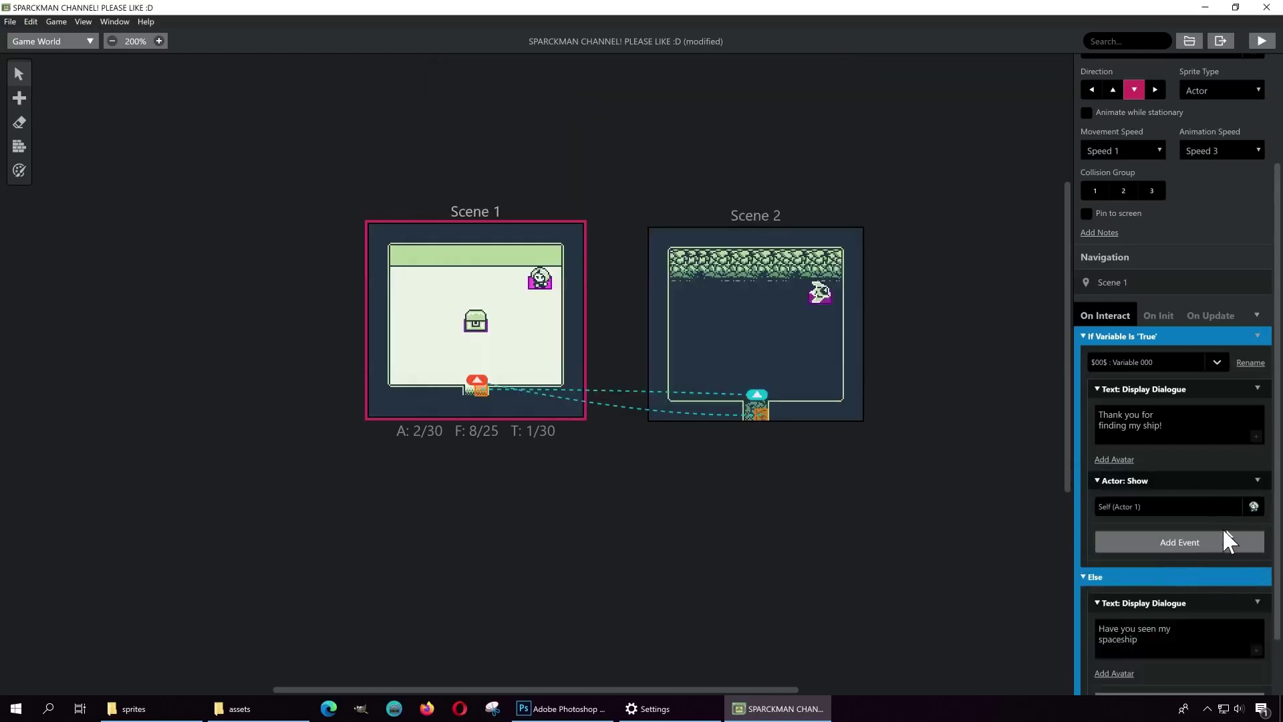
click(1260, 506)
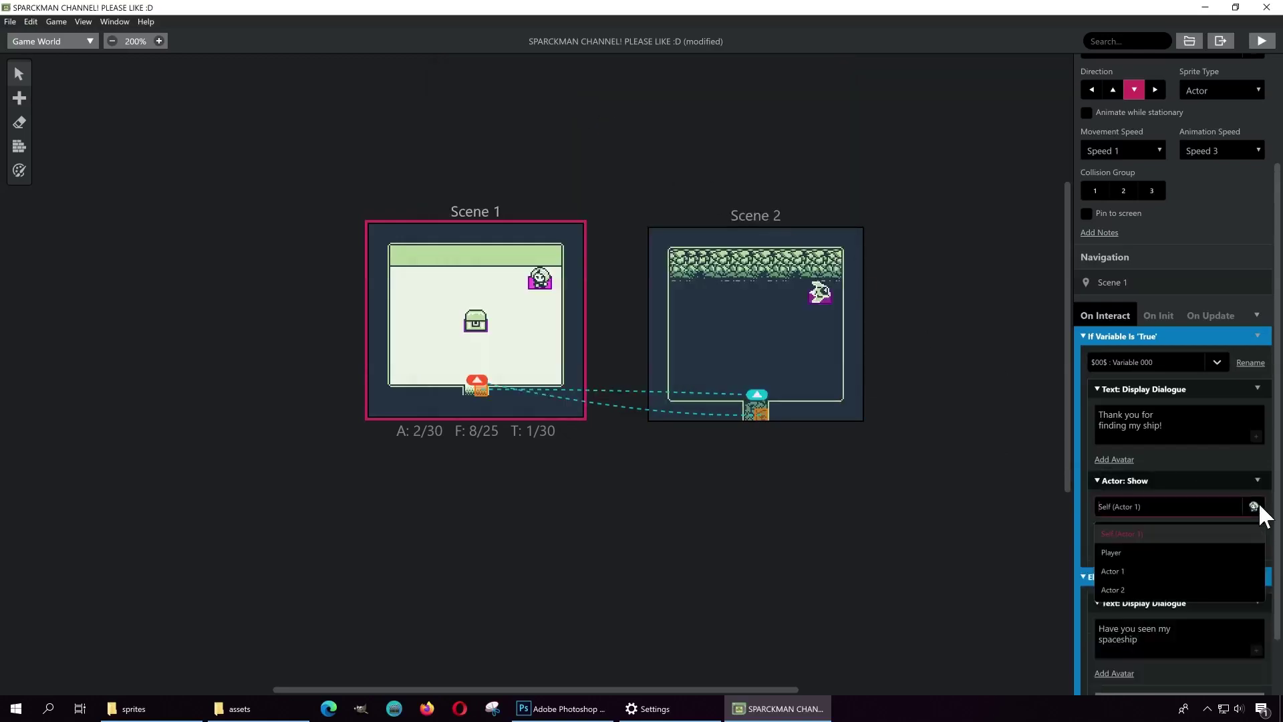
click(1166, 591)
click(805, 550)
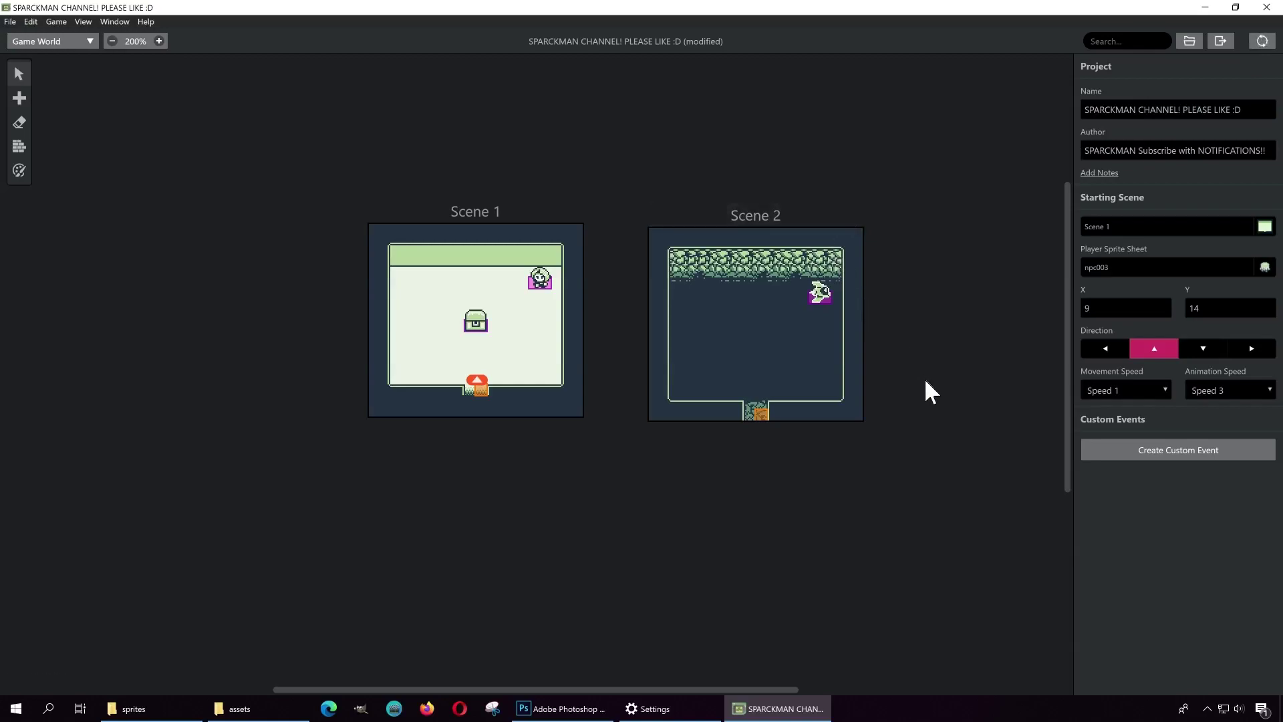
Step: Run the game again in a maximized window and talk to the NPC before finding the ship
click(754, 201)
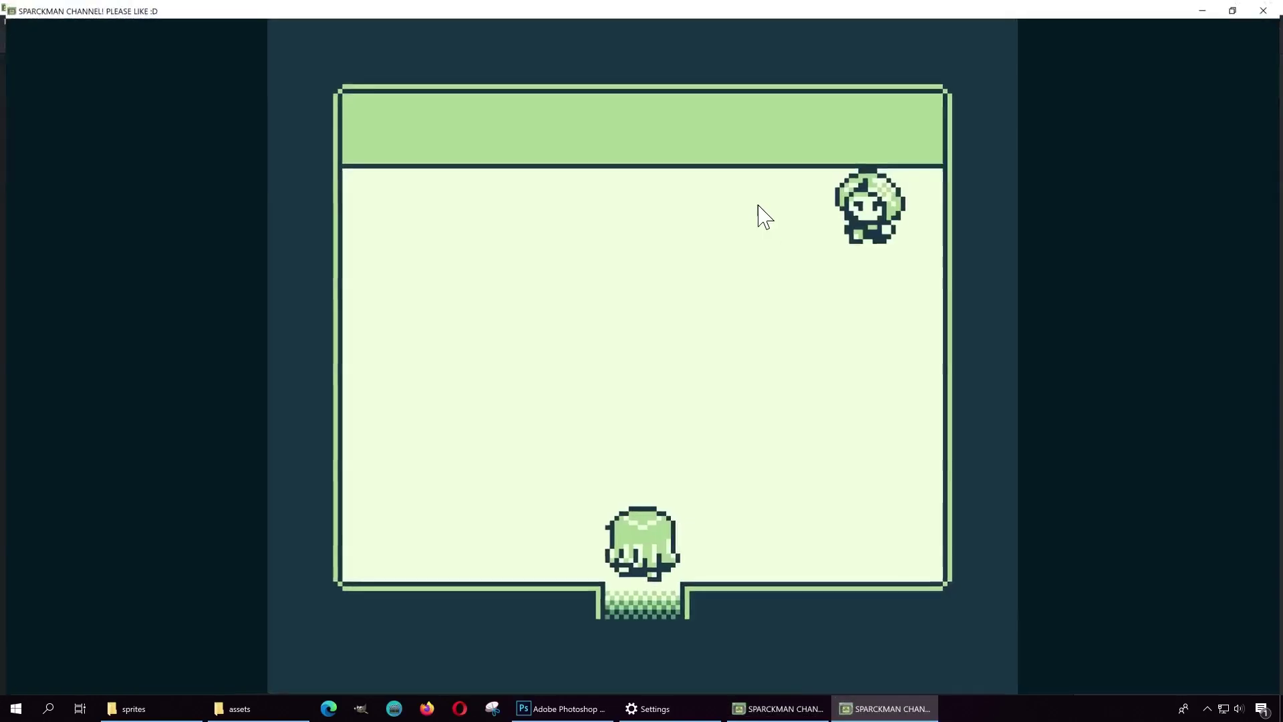
key(Up)
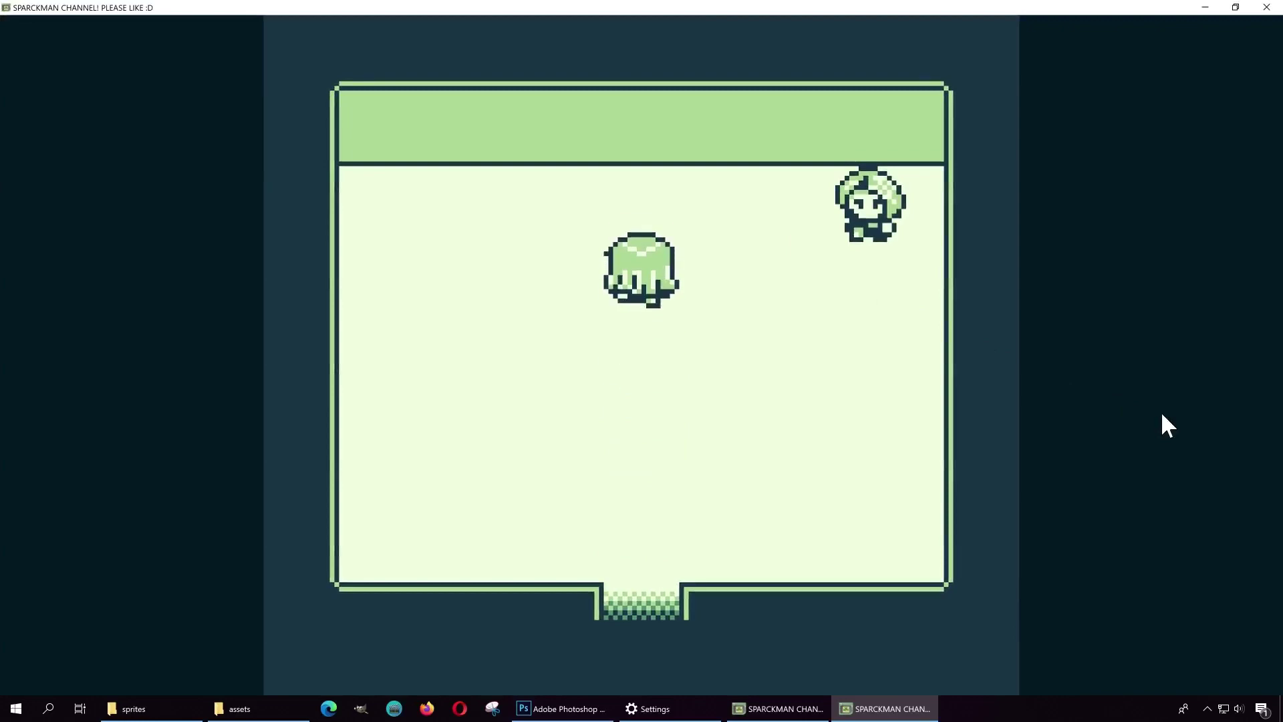
key(Right)
key(Right)
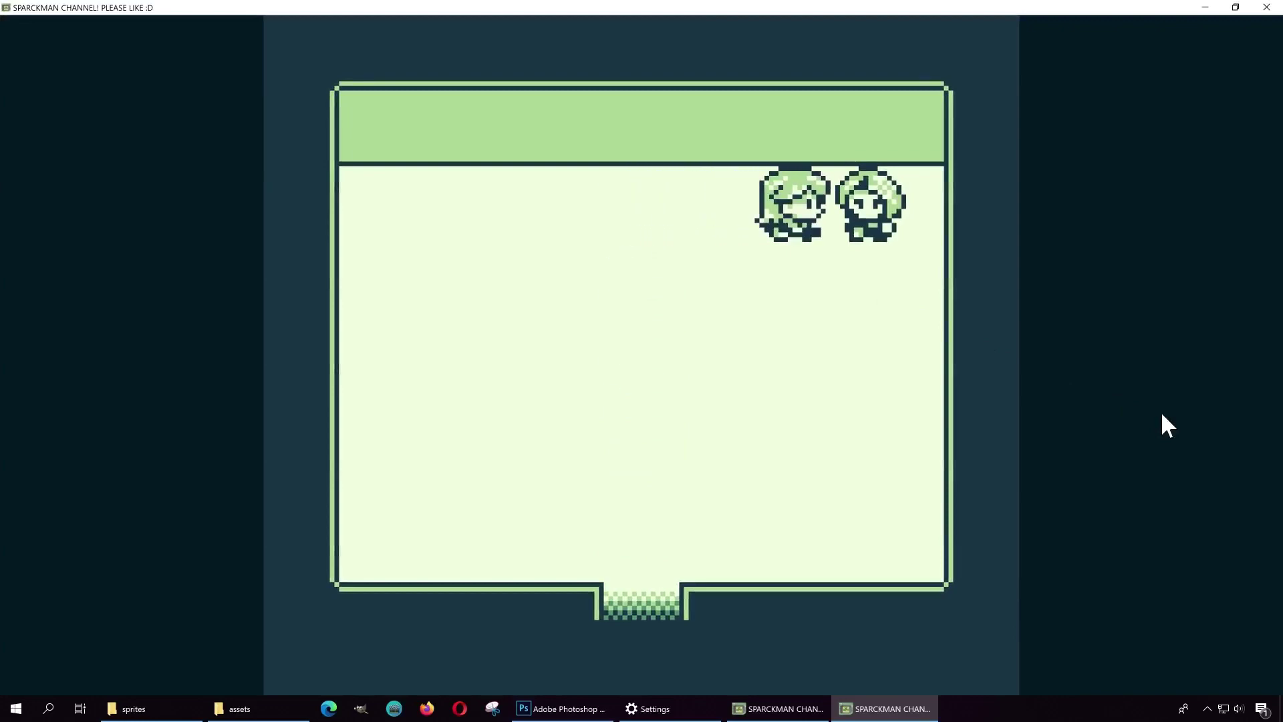
key(z)
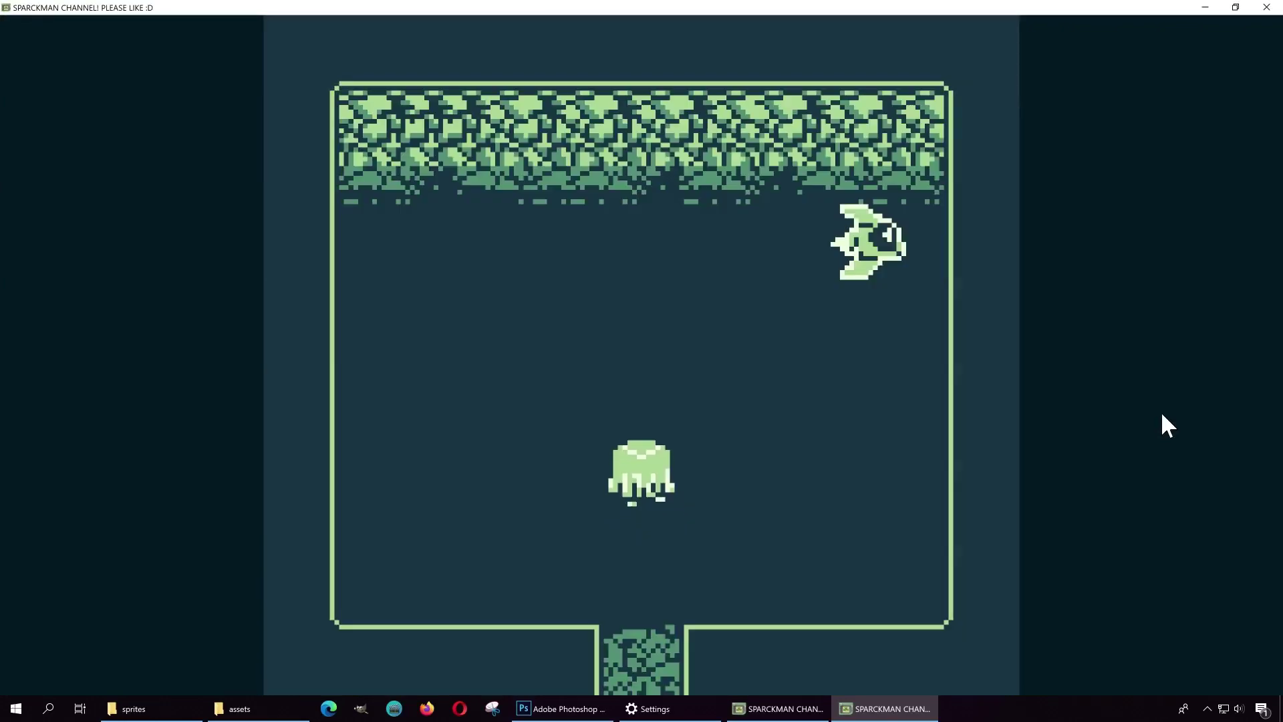
Step: Collect the spaceship in the cave and walk back to the cave's exit
key(Up)
key(Right)
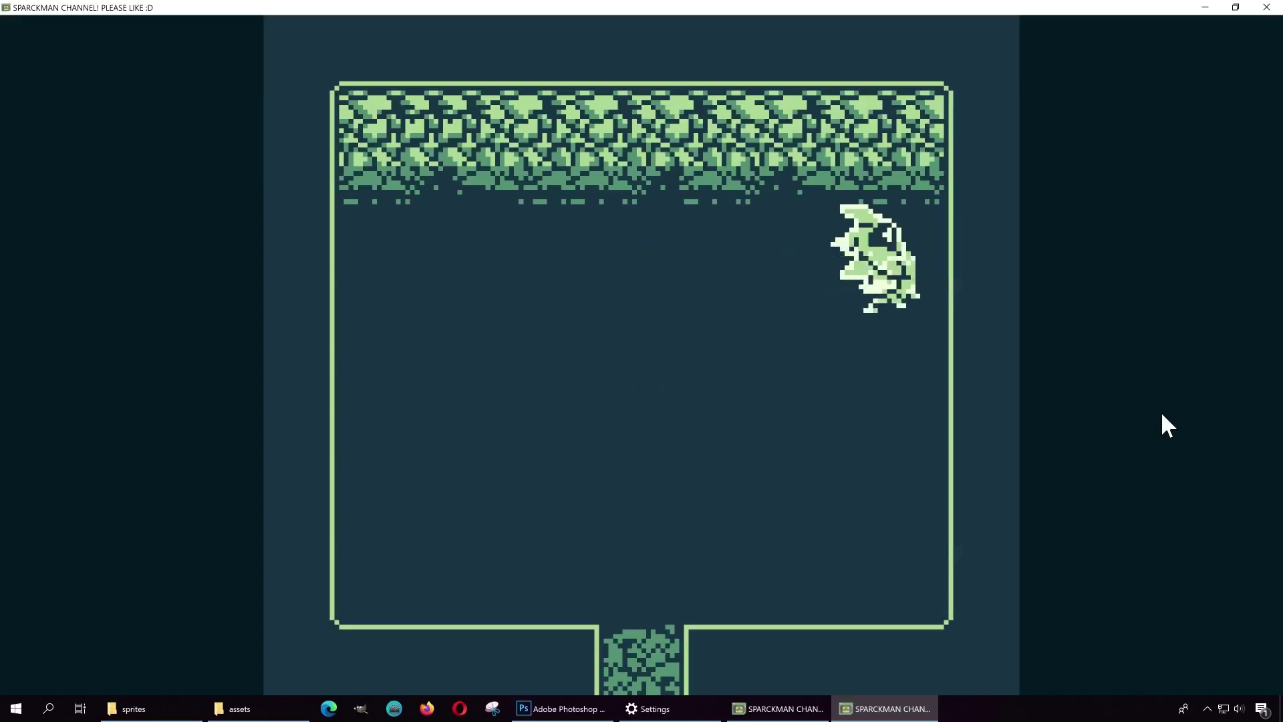
key(Up)
key(Left)
key(Down)
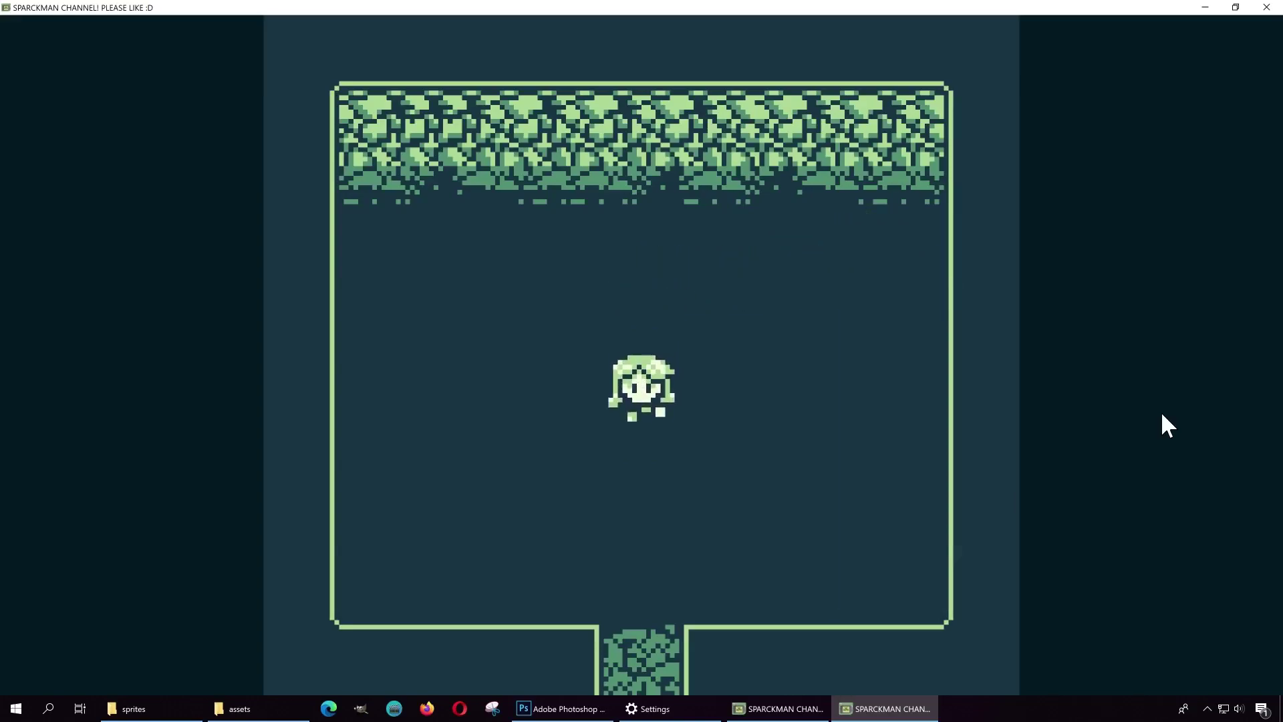
Step: Return to the NPC in Scene 1 and go through the thank-you dialogue to check whether the chest appears
key(Up)
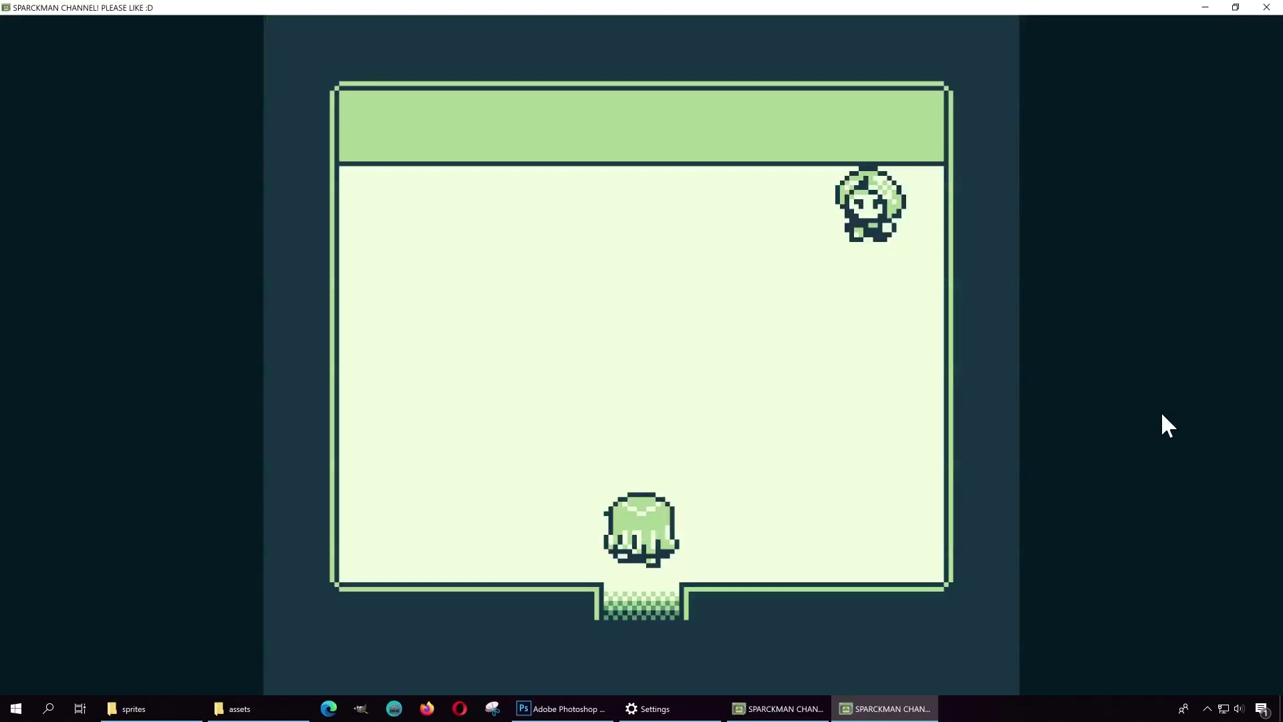
key(Right)
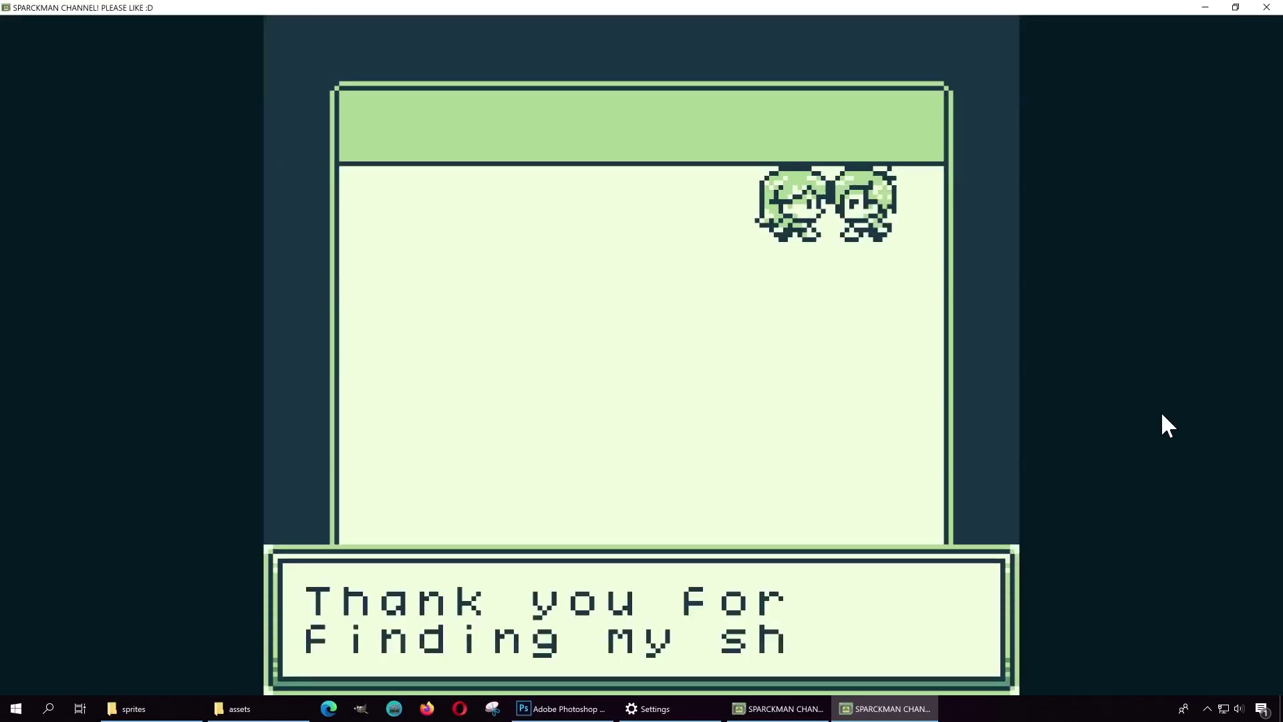
key(z)
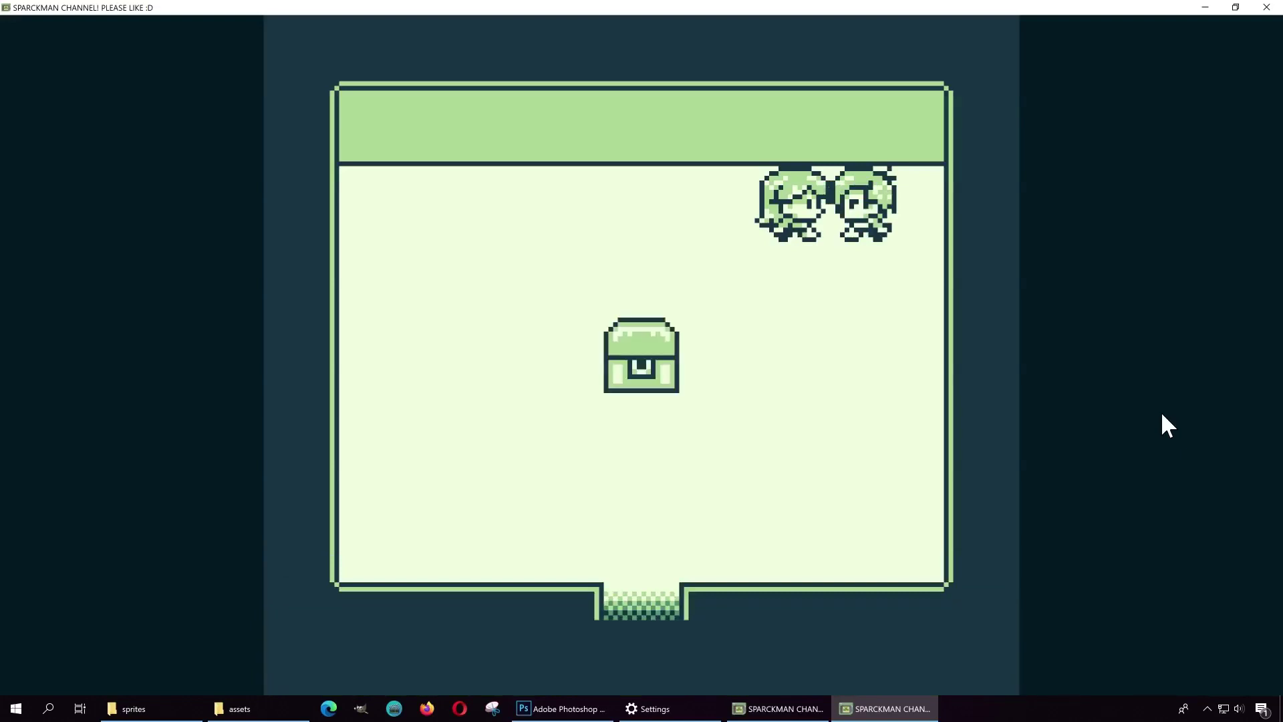
Step: Walk the player around the chest and up against it from several sides to test how it behaves in Scene 1
key(Down)
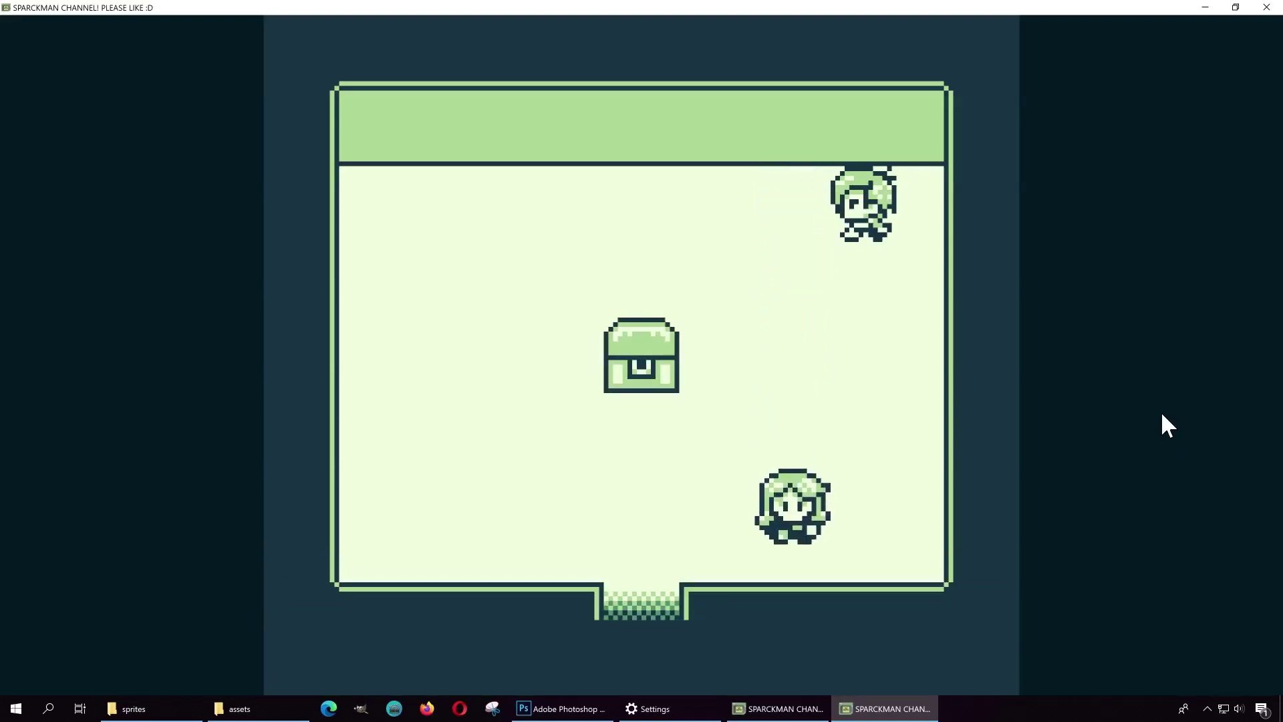
key(Left)
key(Up)
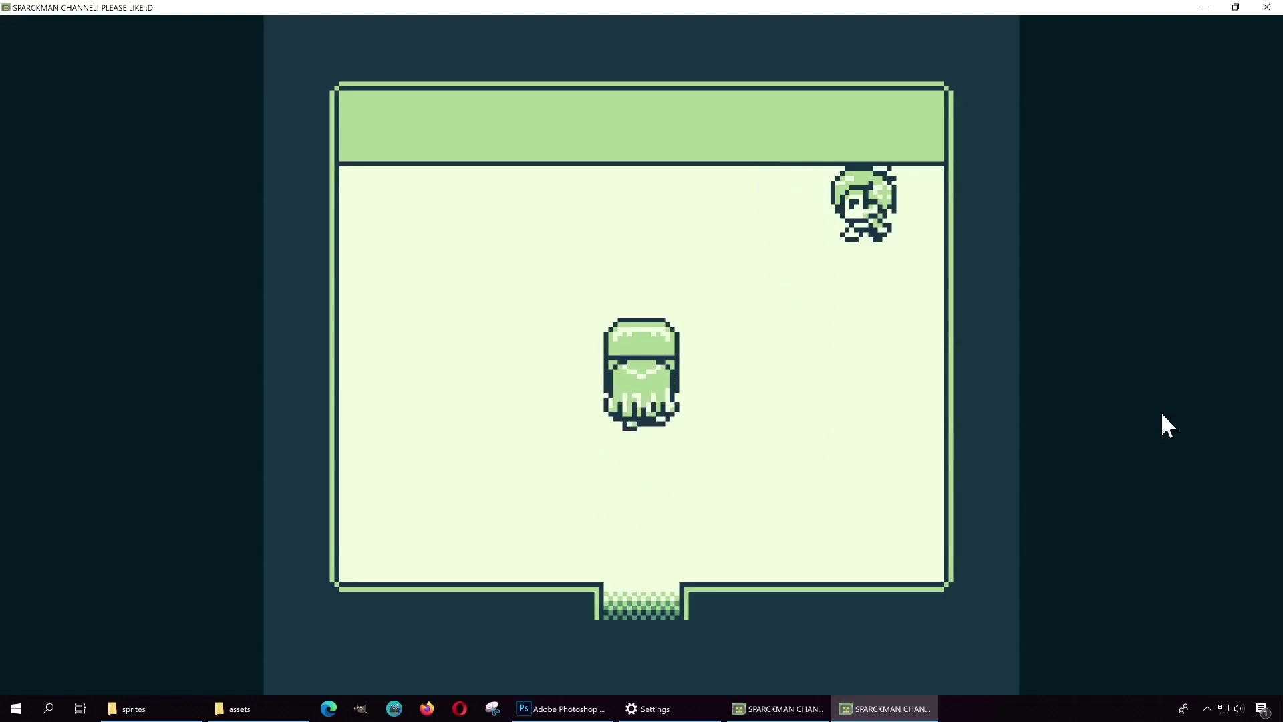
key(Down)
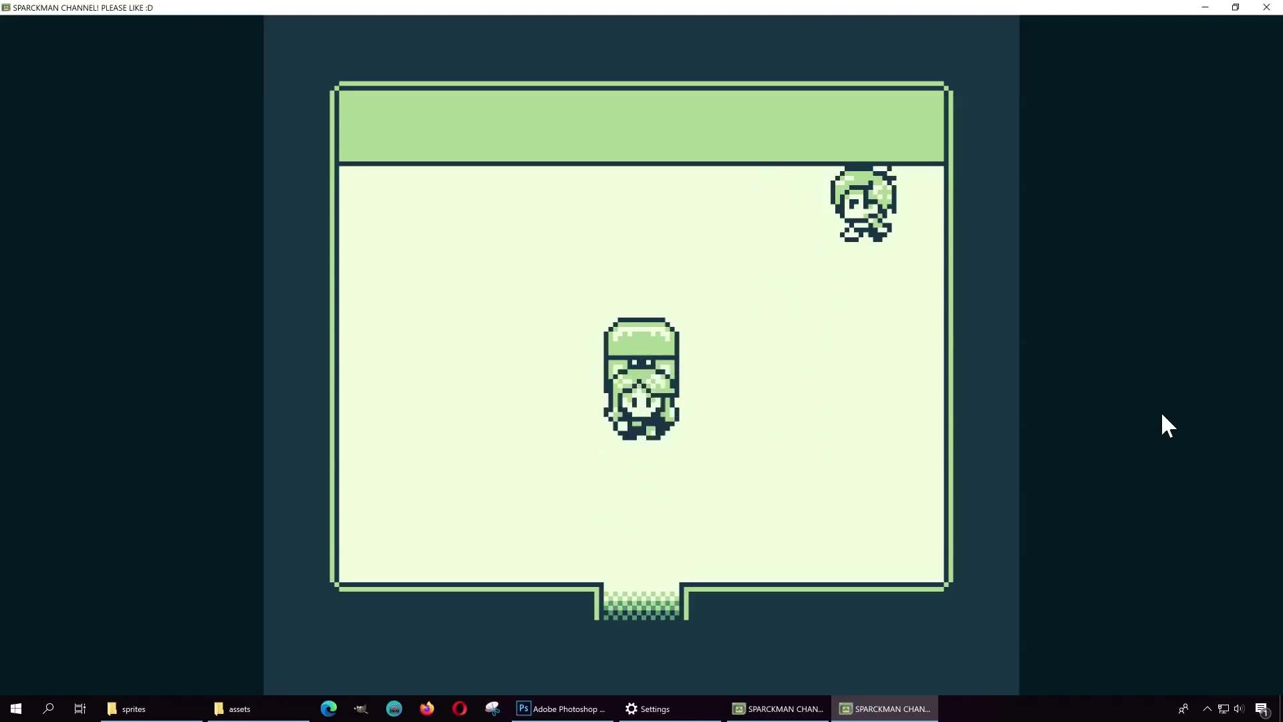
key(Right)
key(Up)
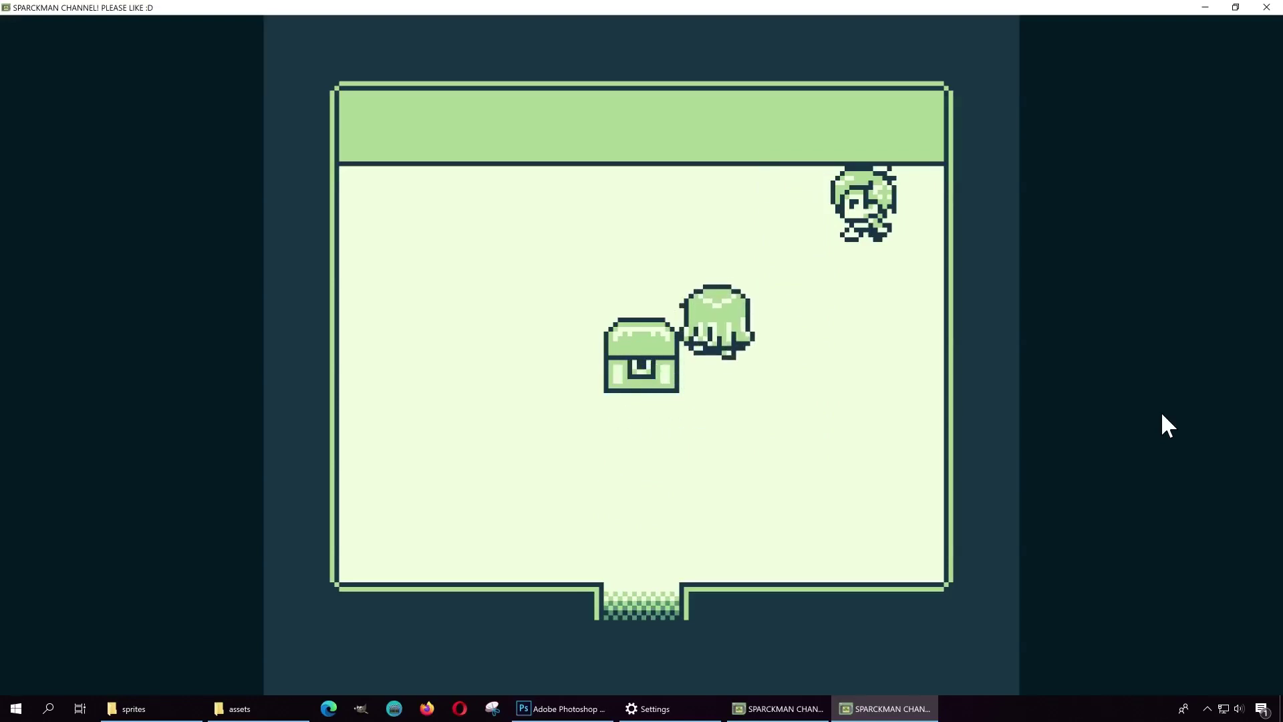
key(Left)
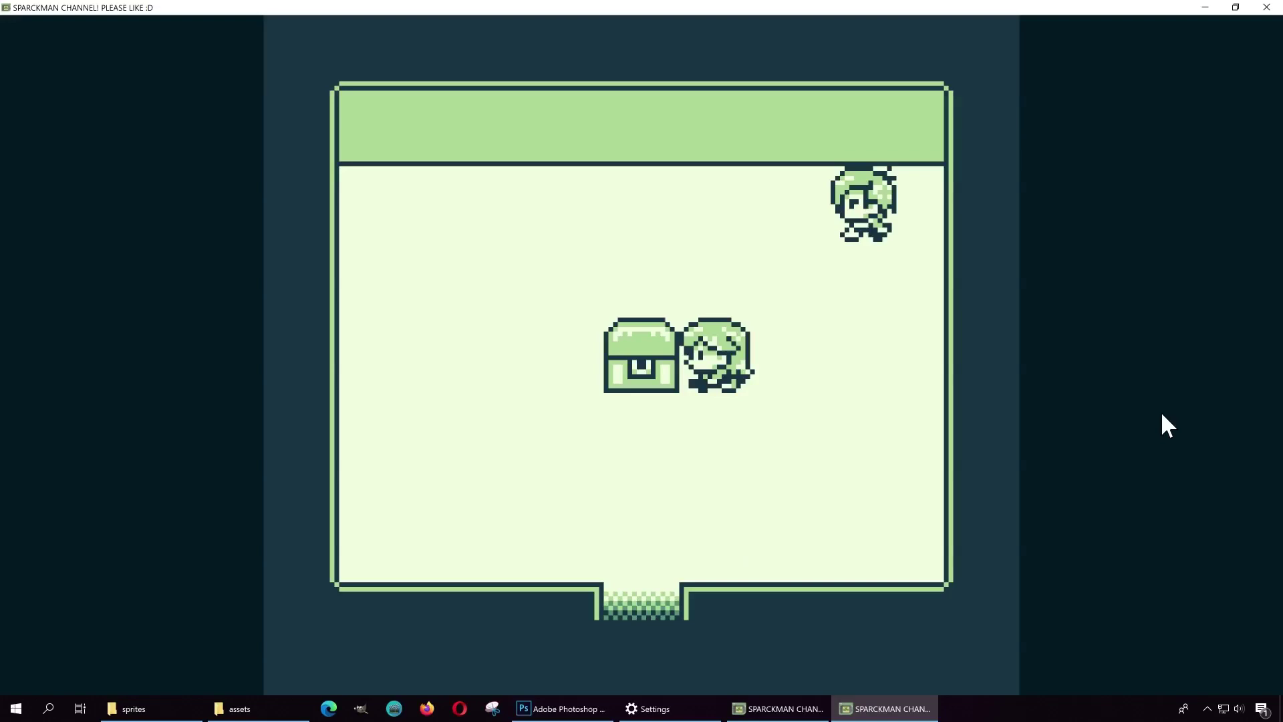
key(Down)
key(Left)
key(Right)
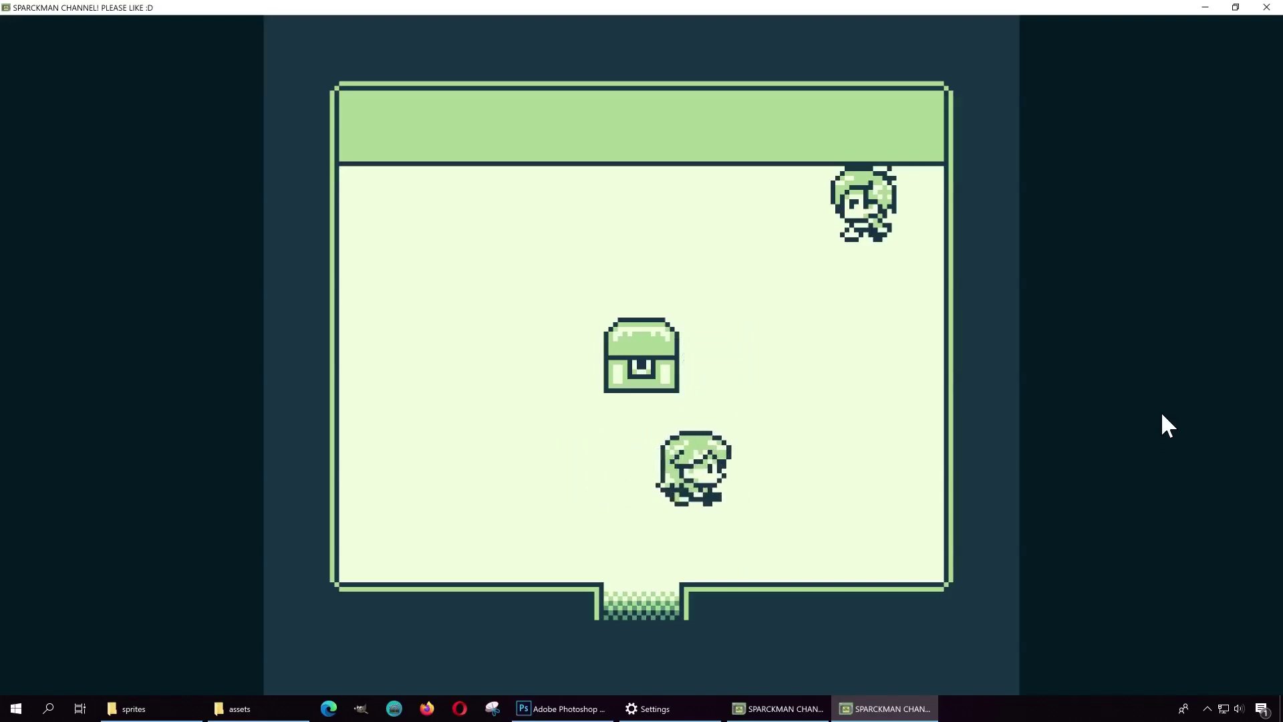
key(Right)
key(Up)
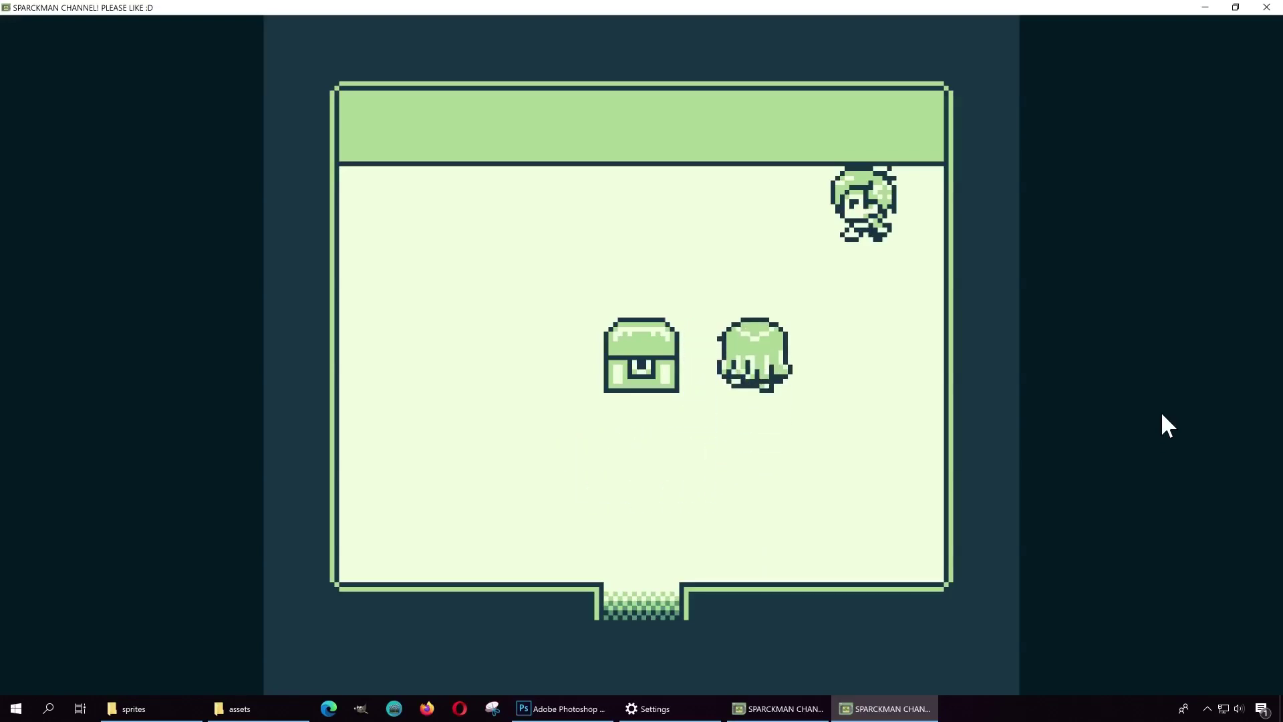
key(Down)
key(Left)
key(Up)
key(Down)
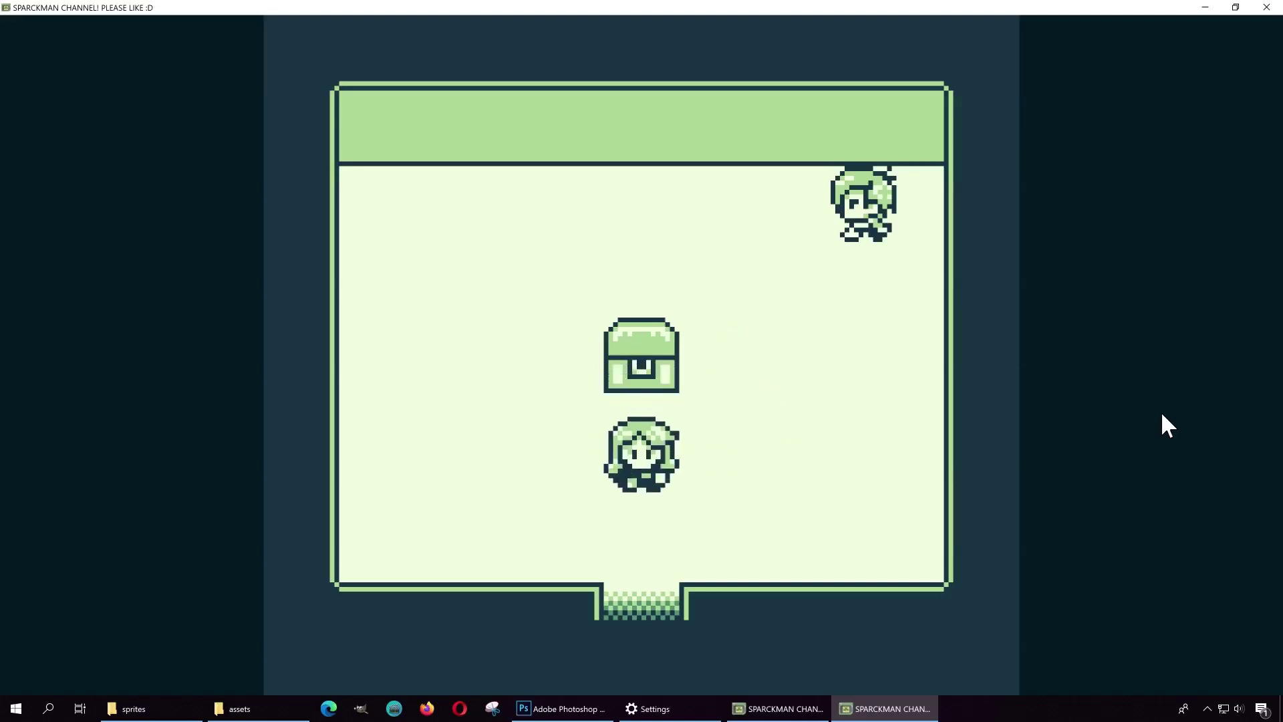
key(Right)
key(Left)
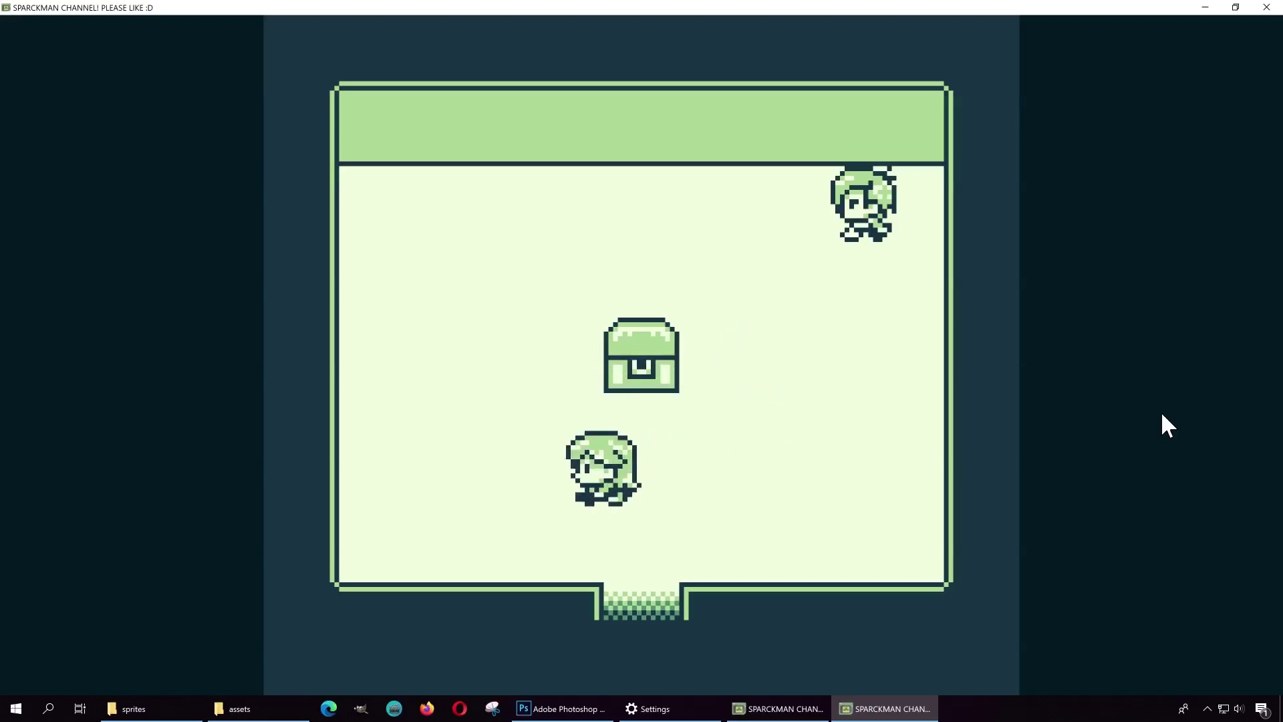
key(Right)
key(Up)
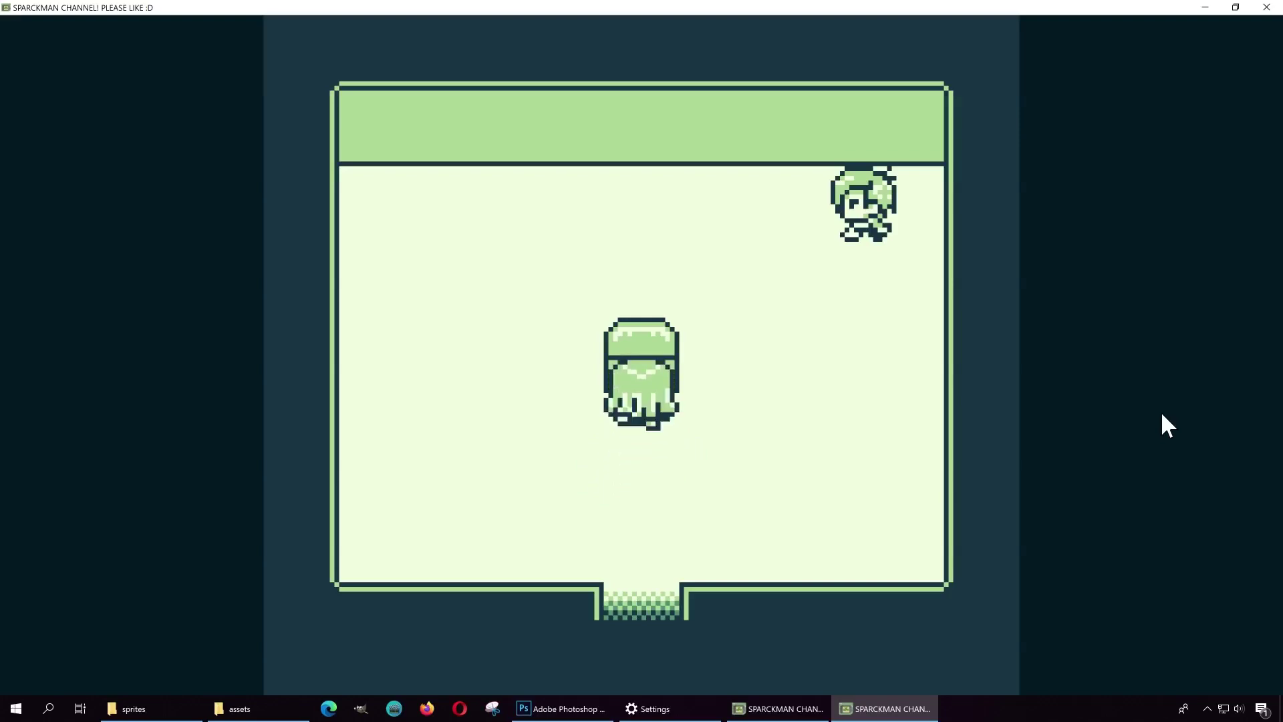
key(Down)
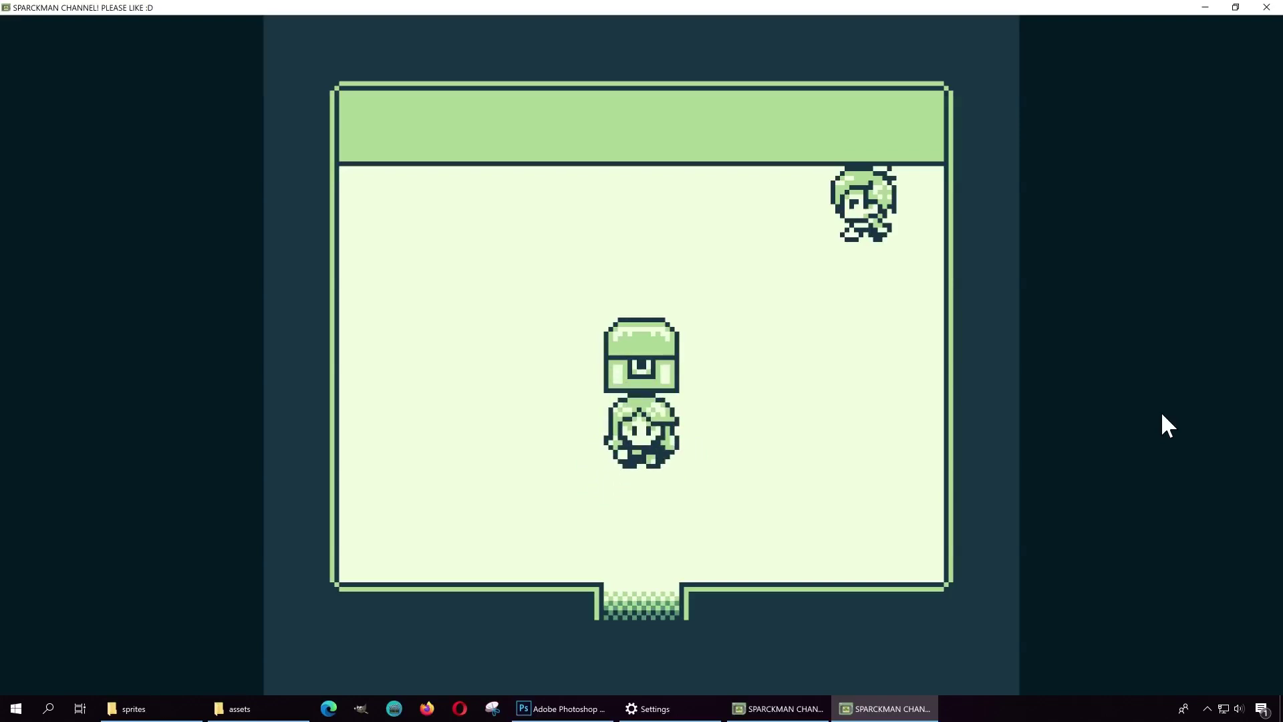
key(Down)
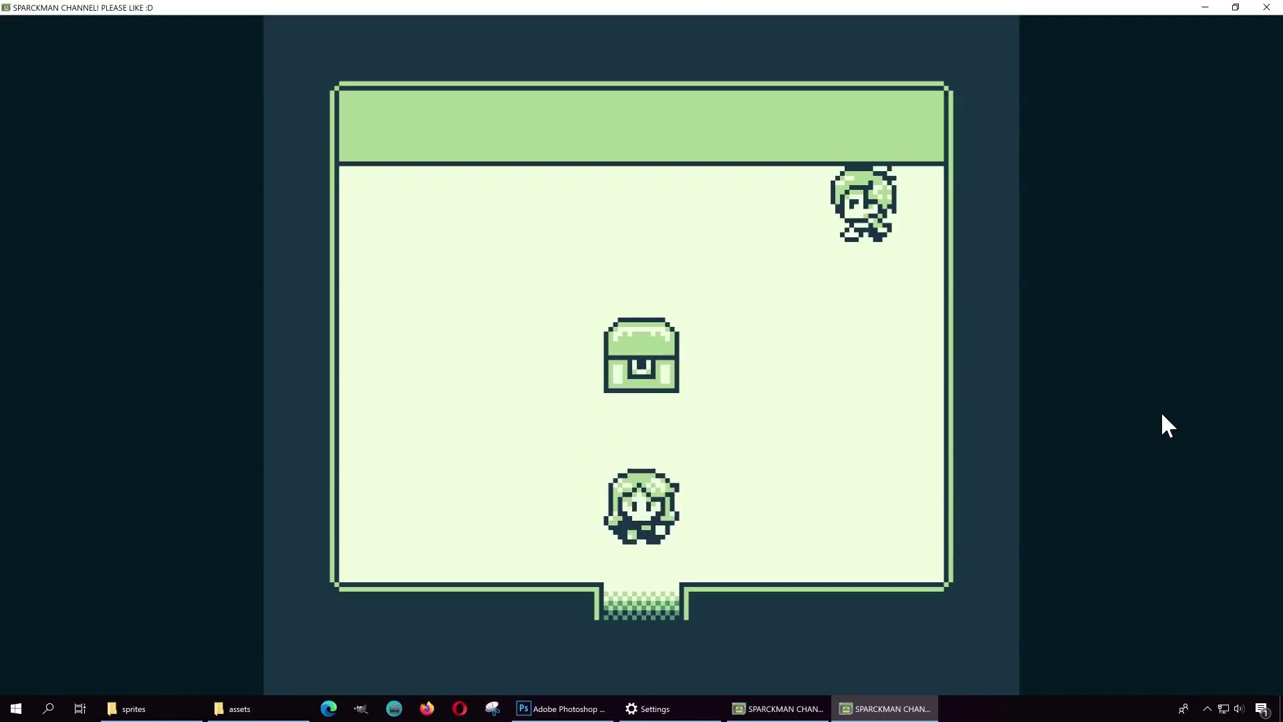
Step: Walk the player up to the chest's front and back away from it, and close the running game
key(Right)
key(Left)
key(Up)
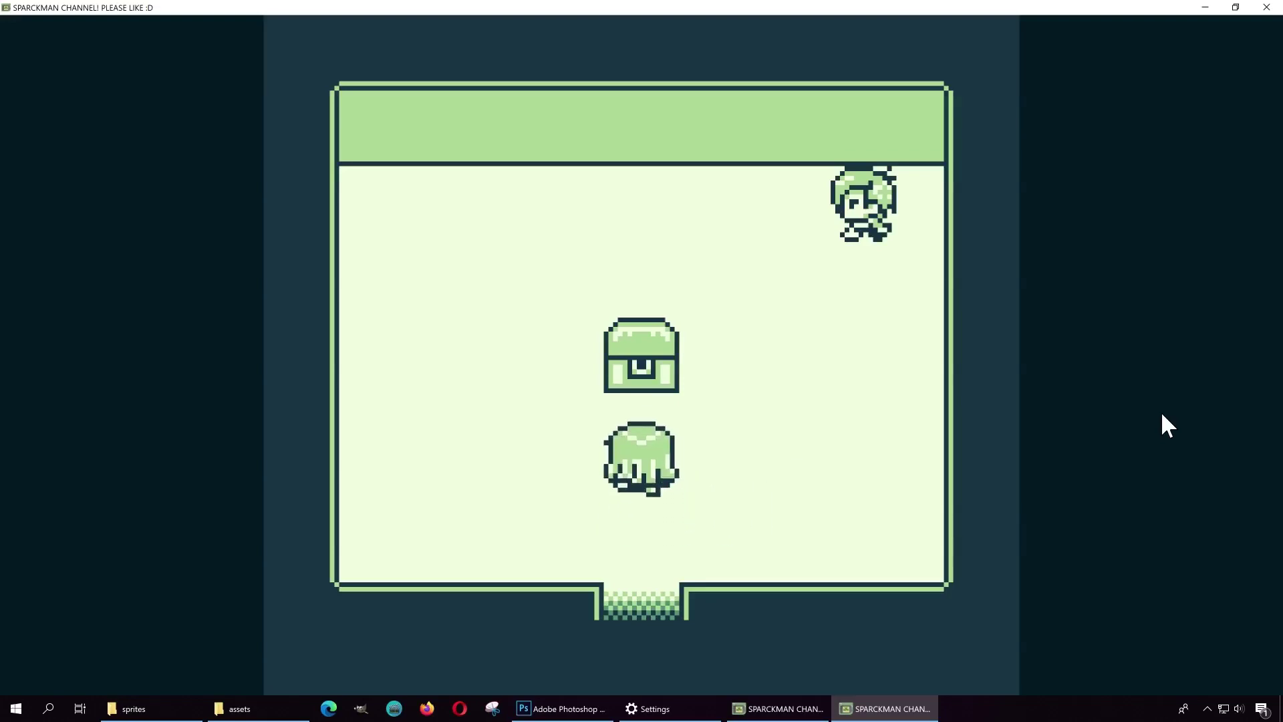
key(Down)
key(Down)
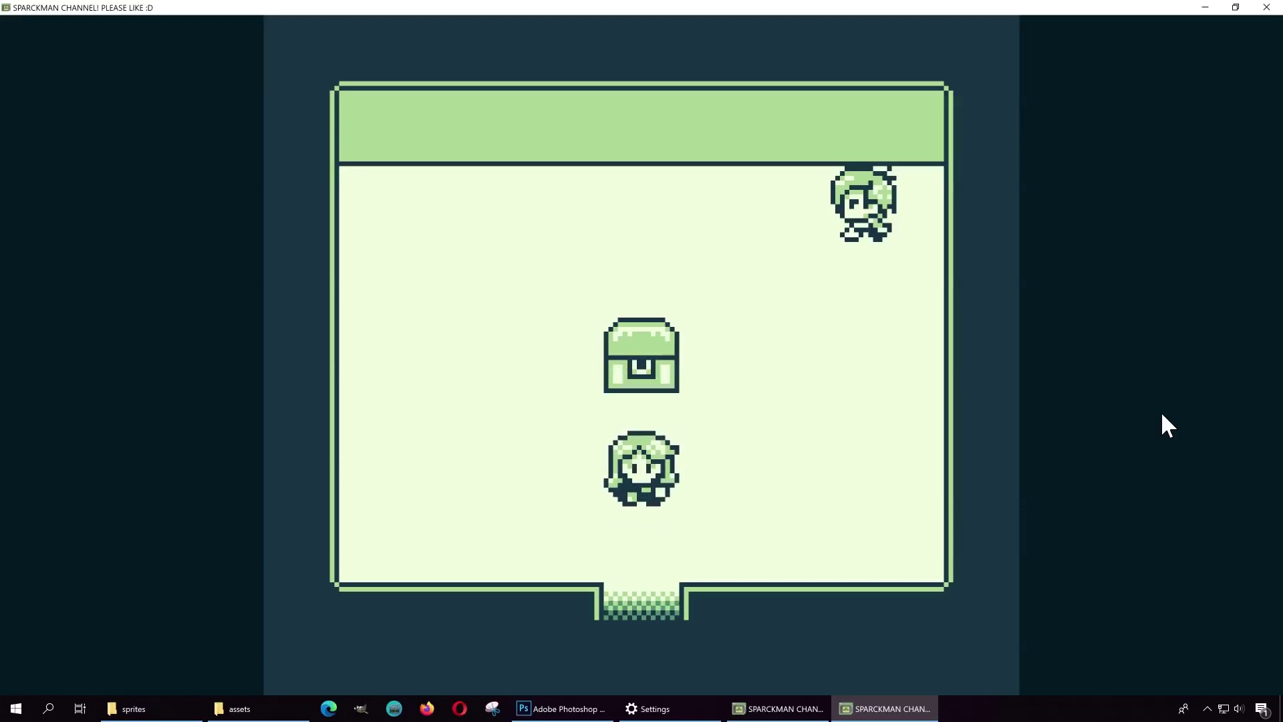
click(1267, 7)
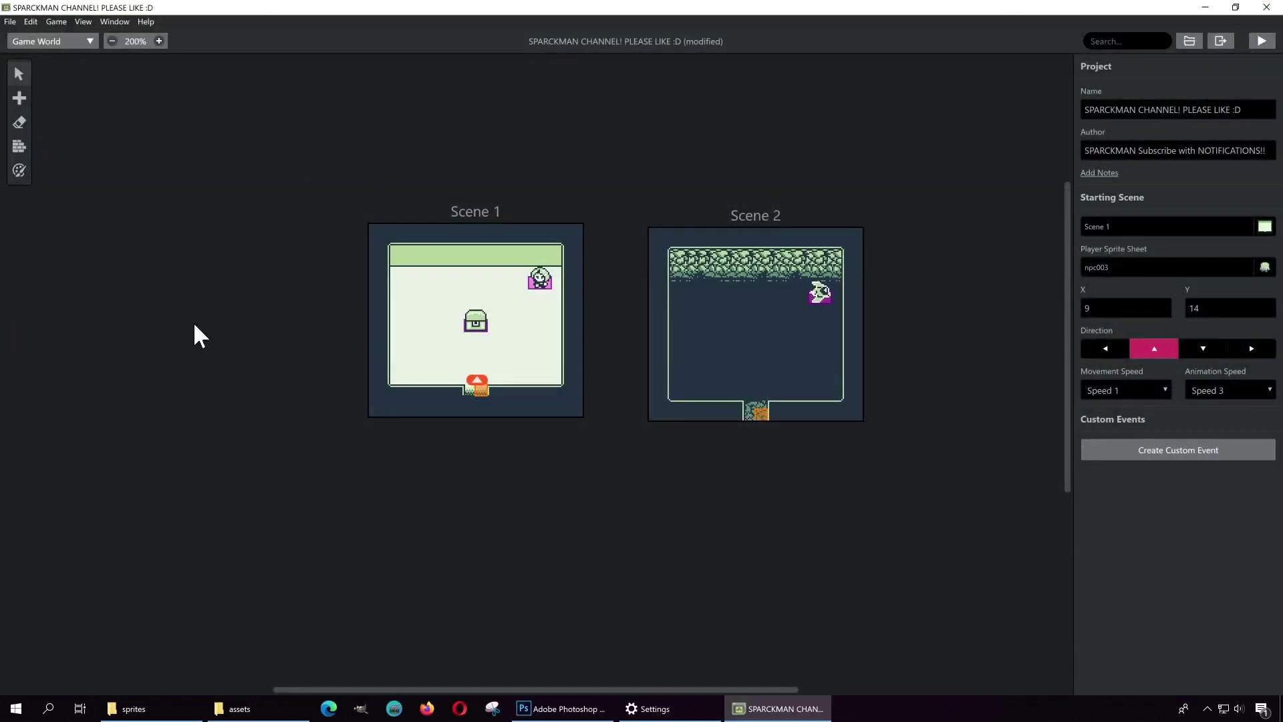
Step: Paint solid collision tiles along the walls of Scene 1, leaving the doorway open
click(19, 145)
click(159, 41)
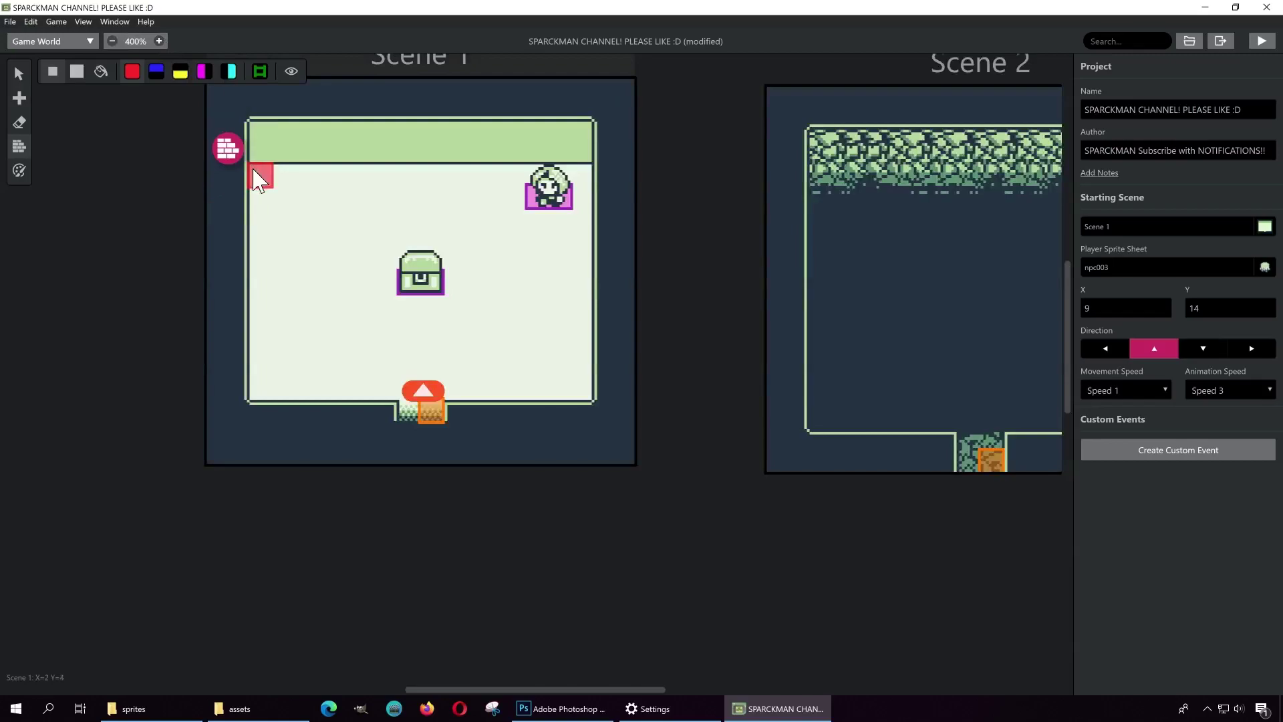
drag(259, 179, 259, 393)
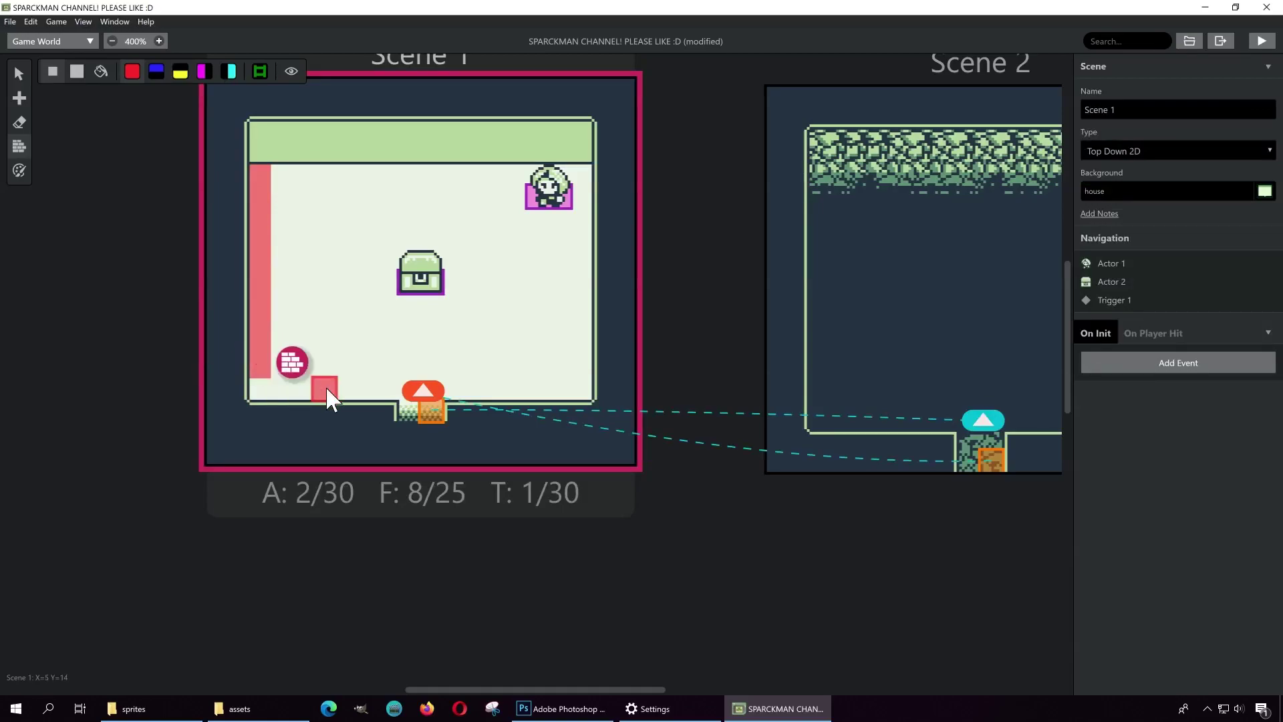
mouse_move(369, 394)
mouse_down()
mouse_move(391, 390)
mouse_move(258, 379)
mouse_up()
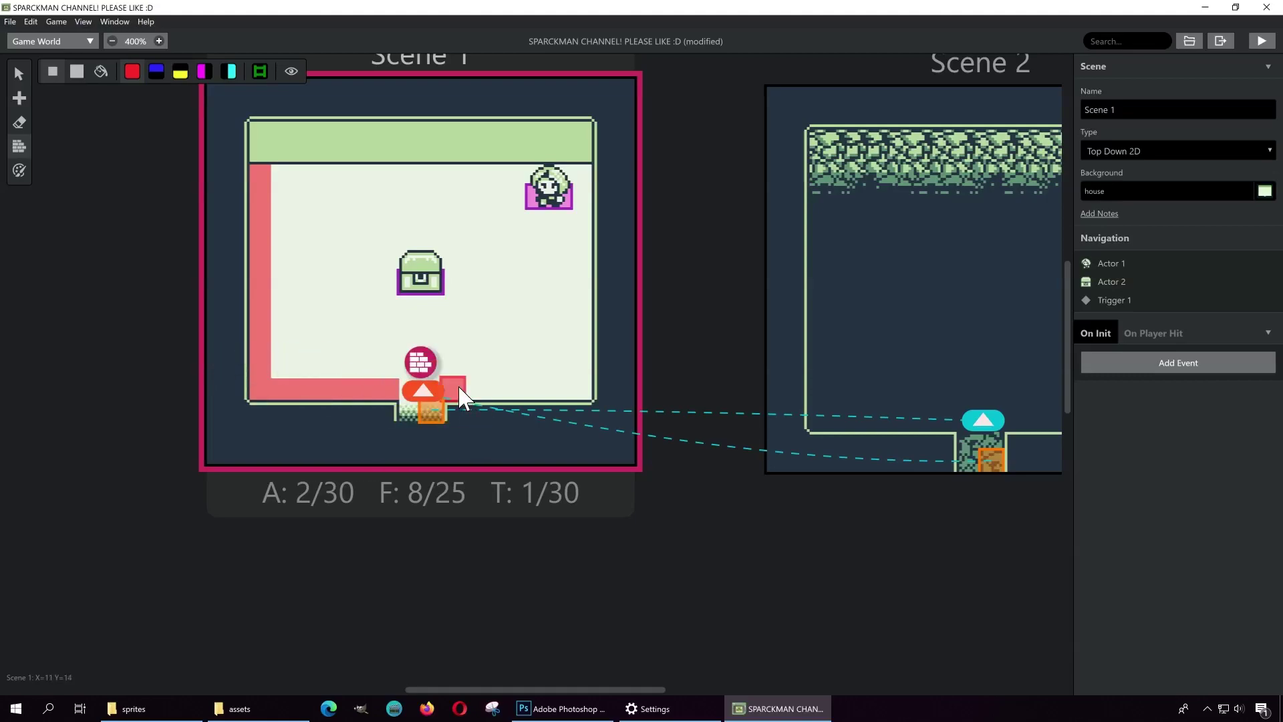
drag(460, 389, 469, 391)
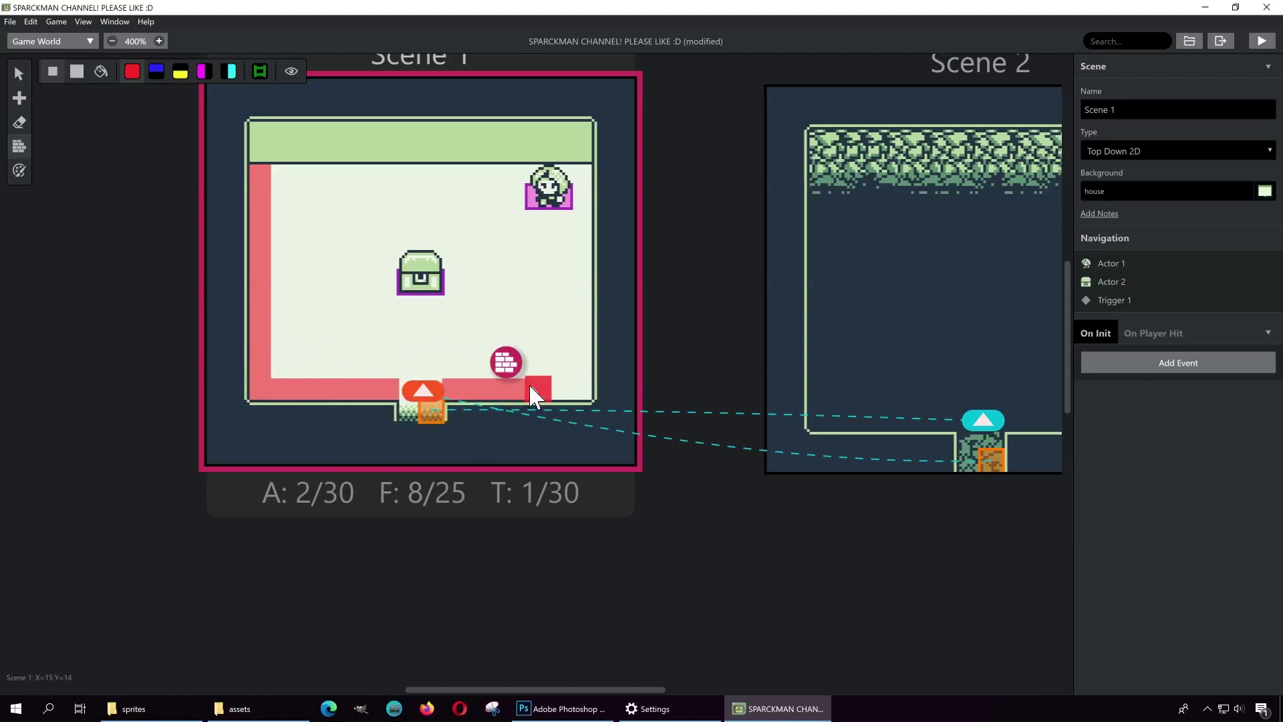
Step: Undo the misaligned collision stroke in Scene 2 and paint solid collision tiles around the cave's walls, leaving the entrance open
scroll(763, 435, right, 3)
drag(775, 431, 884, 424)
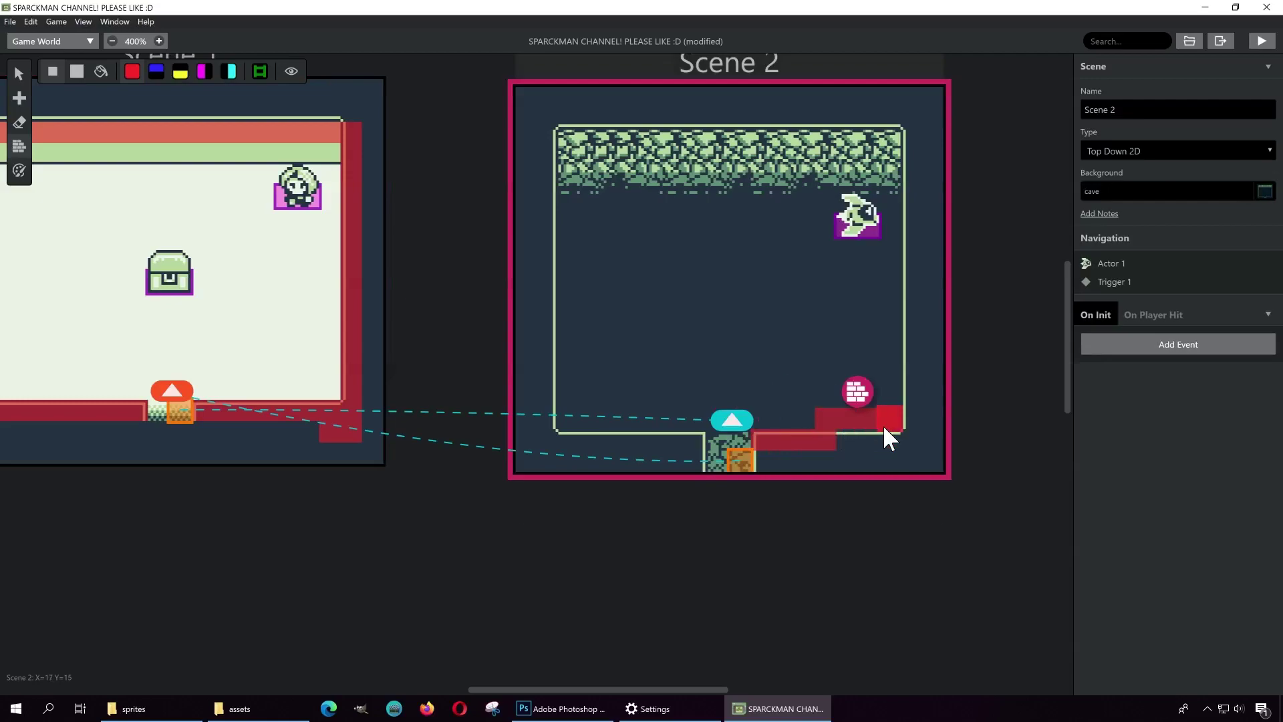
key(ctrl+z)
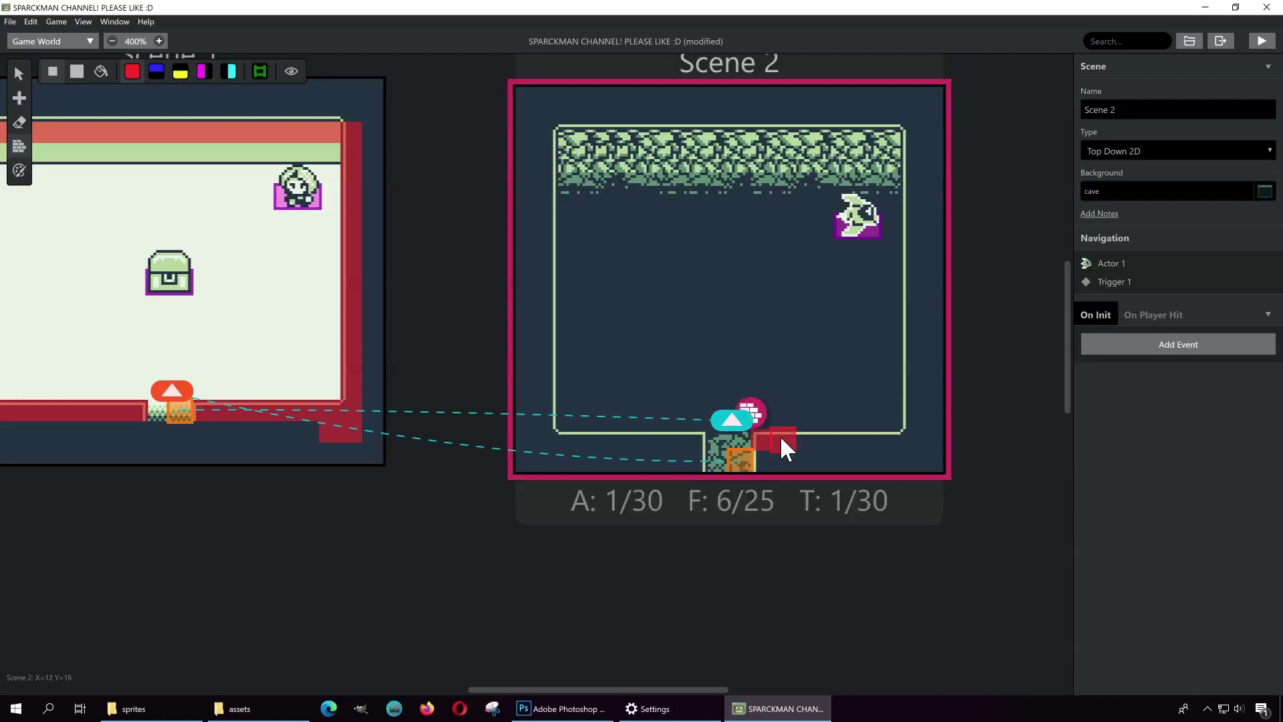
mouse_move(830, 439)
mouse_down()
mouse_move(894, 440)
mouse_move(913, 425)
mouse_move(920, 189)
mouse_move(546, 434)
mouse_up()
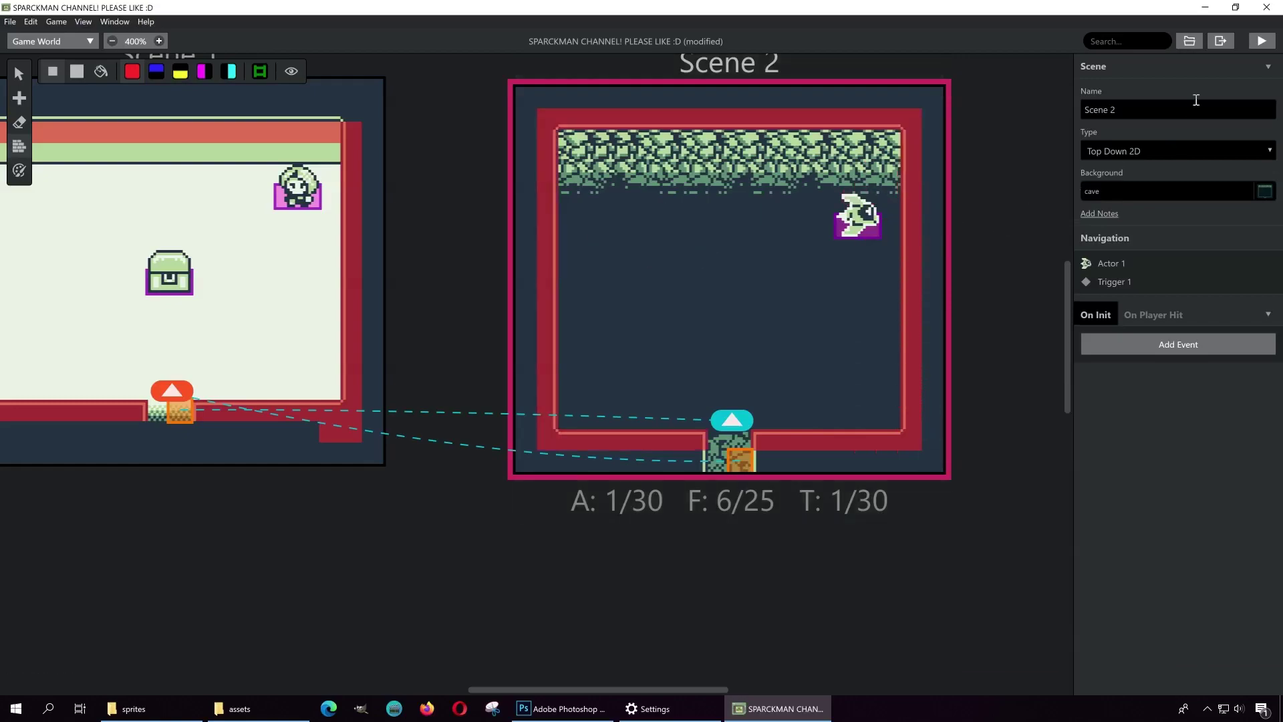
Step: Run the game and walk the player into the lower-left corner and up the left wall to test the collisions
click(1264, 40)
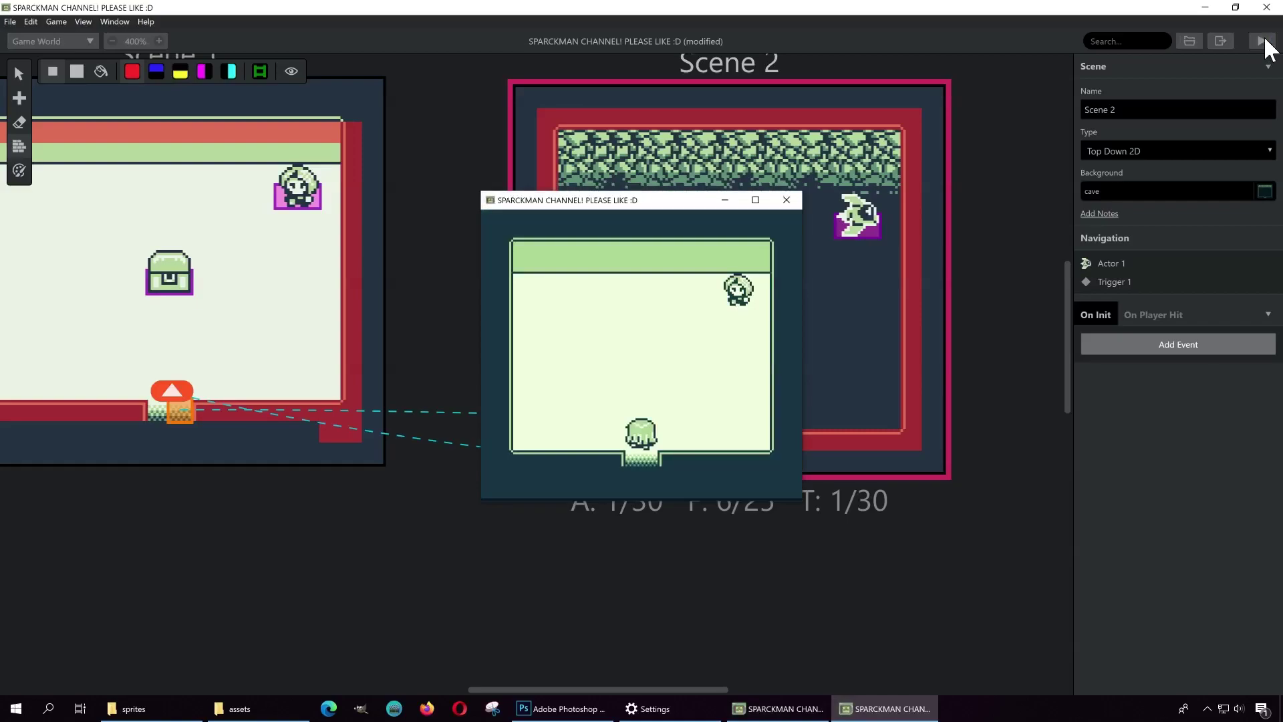
key(Left)
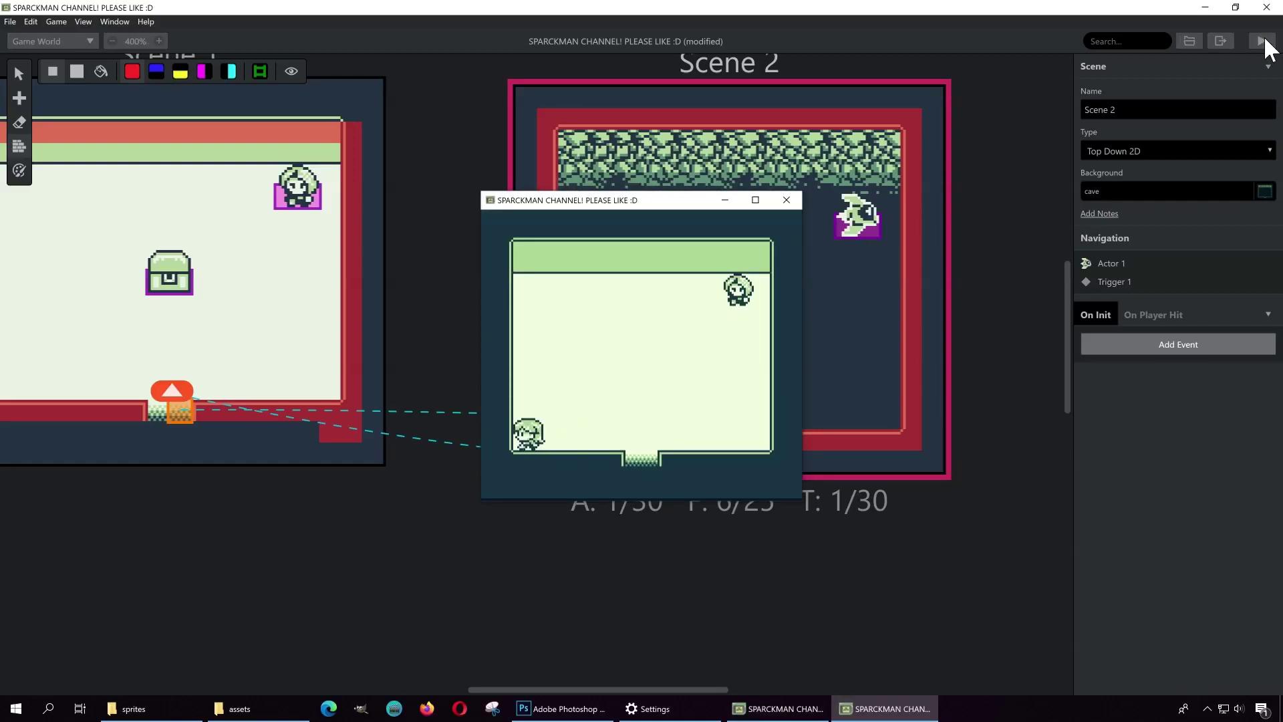
key(Up)
key(Up)
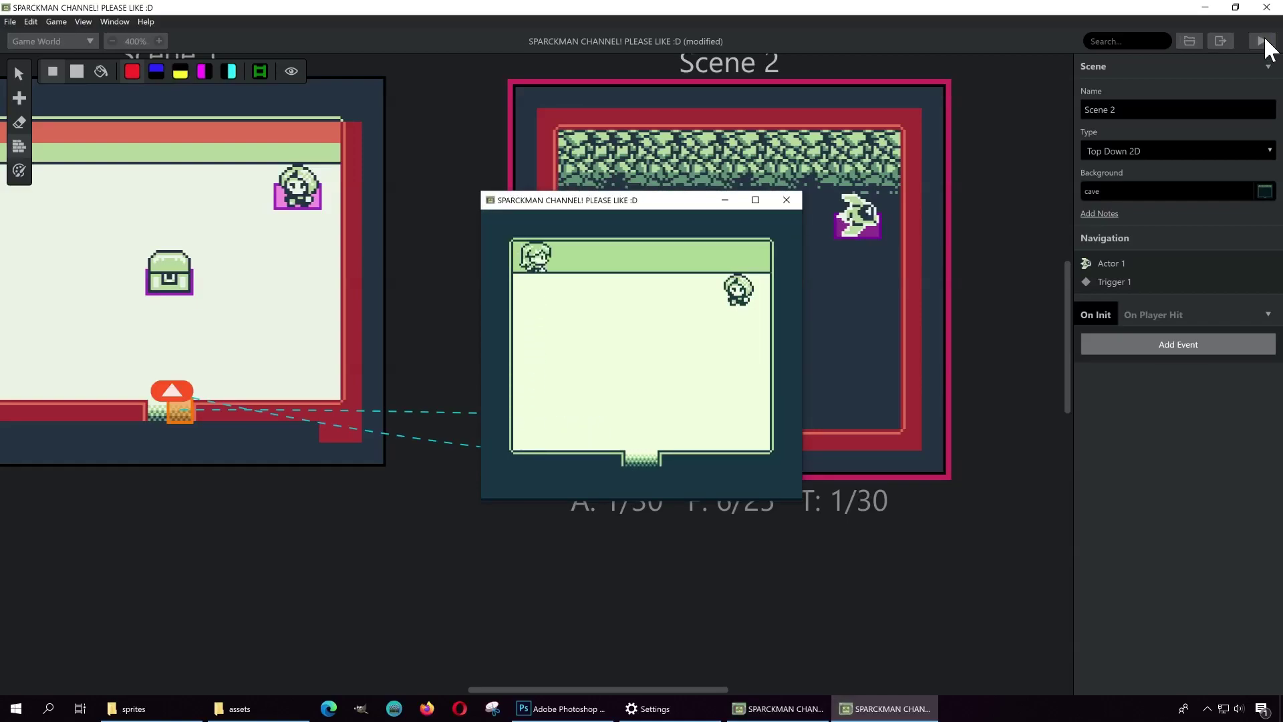
Step: Walk the player across Scene 1 near the NPC and against the upper wall to test the remaining collisions
key(Right)
key(Down)
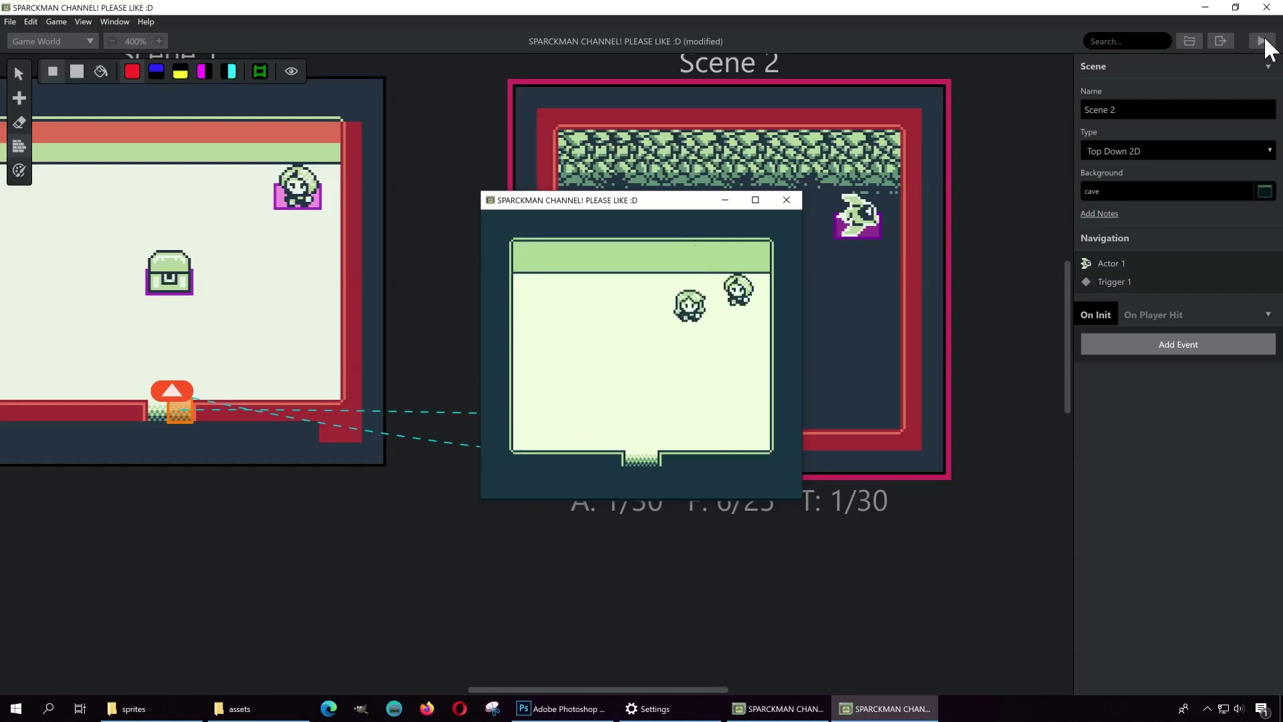
key(Left)
key(Up)
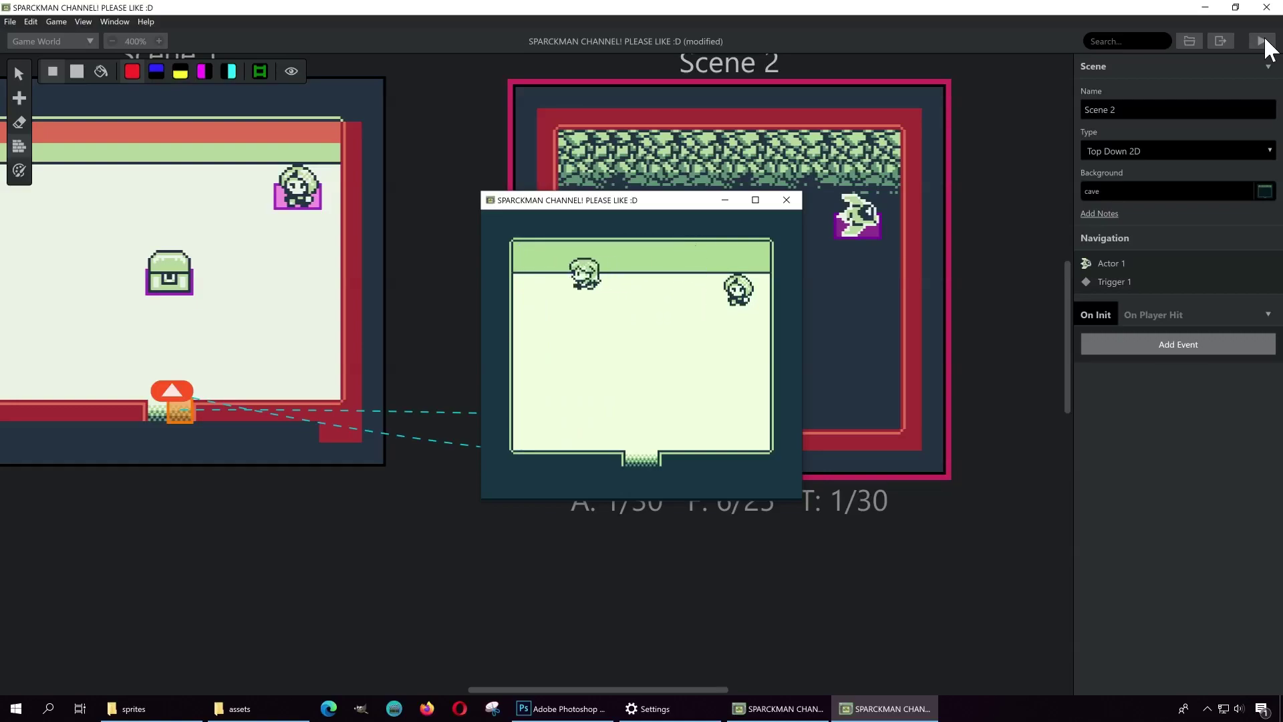
key(Left)
key(Right)
key(Up)
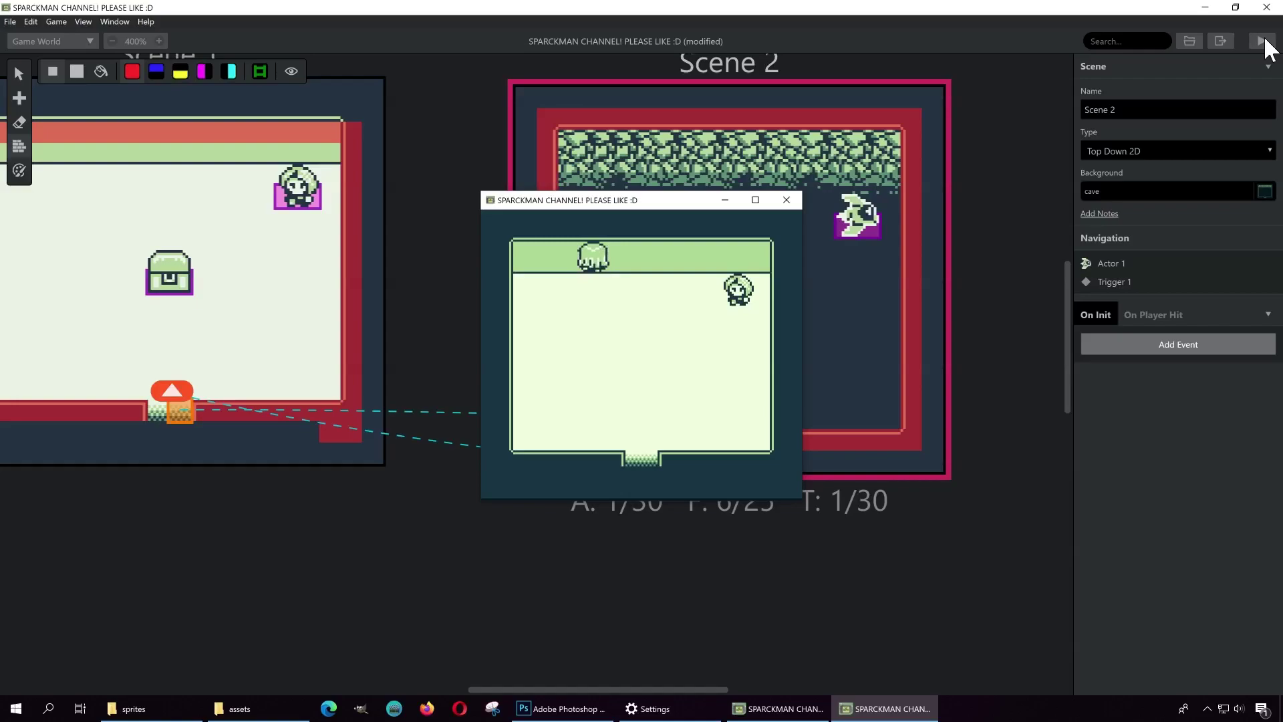
key(Down)
key(Right)
Step: In the maximized game window, walk the player from below the chest around to its right side
key(super+Up)
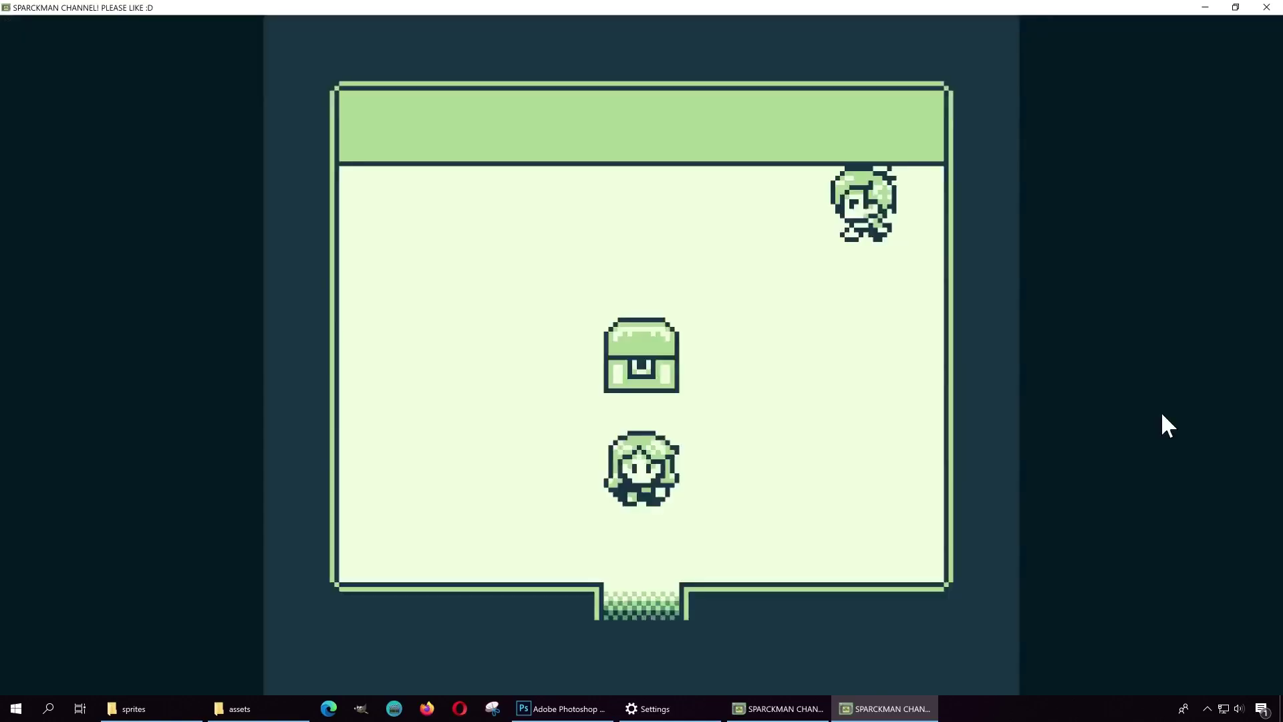
key(Right)
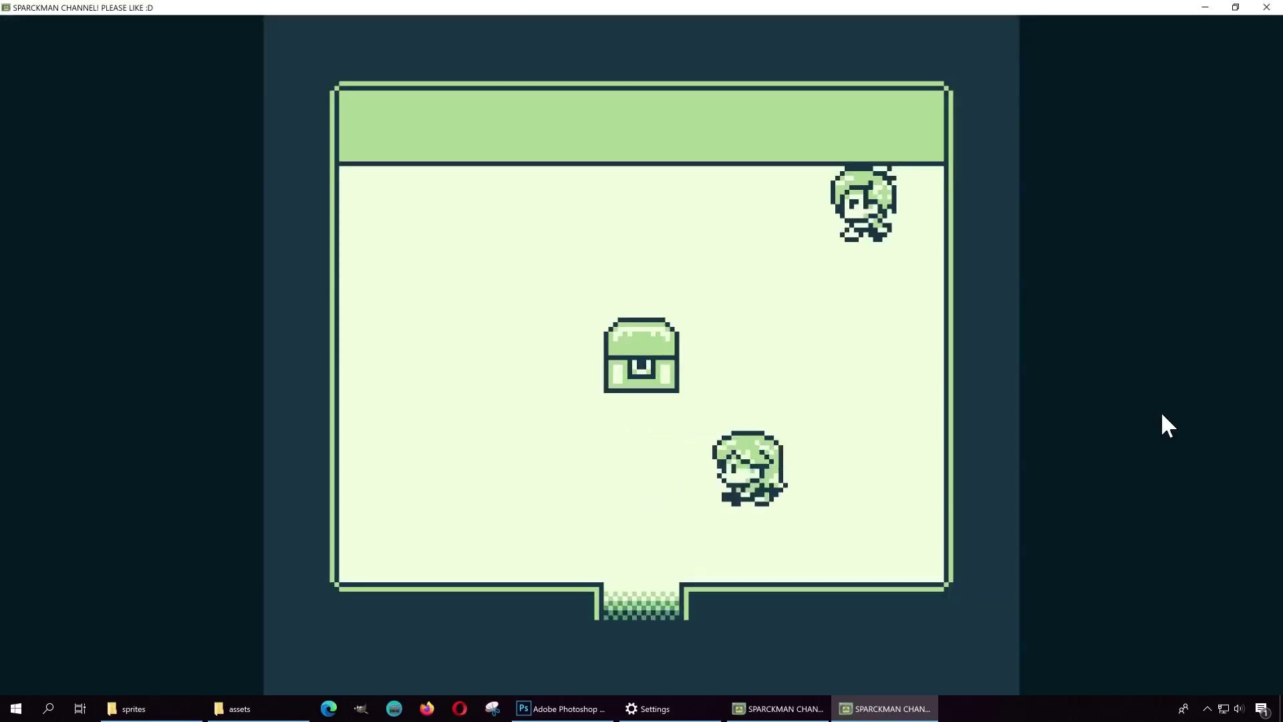
key(Left)
key(Right)
key(Right)
key(Up)
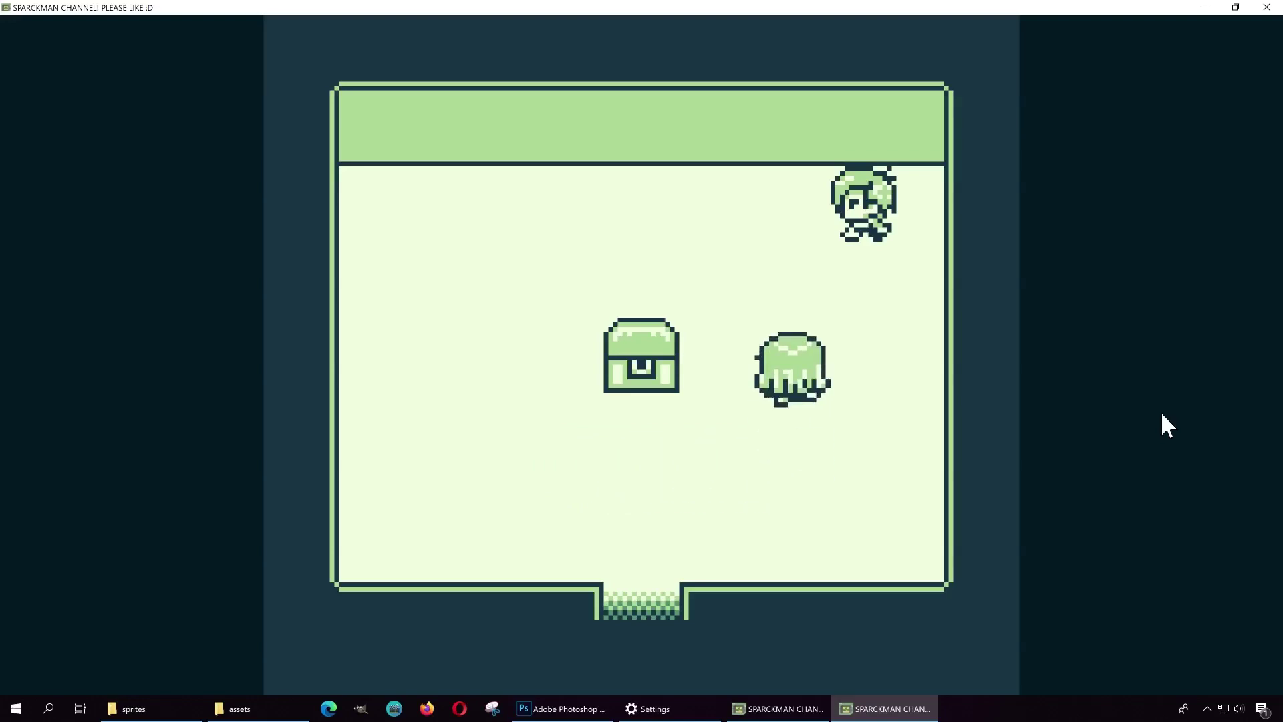